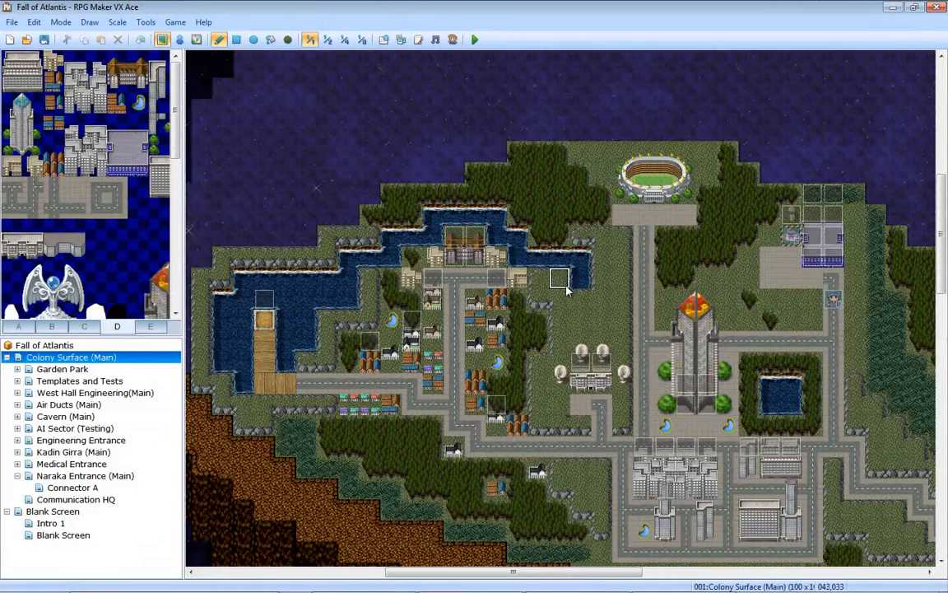
- Survey the Colony Surface (Main) map from the central city to its southern and eastern edges
scroll(515, 360, down, 5)
shift+scroll(615, 445, right, 2)
shift+scroll(637, 418, right, 4)
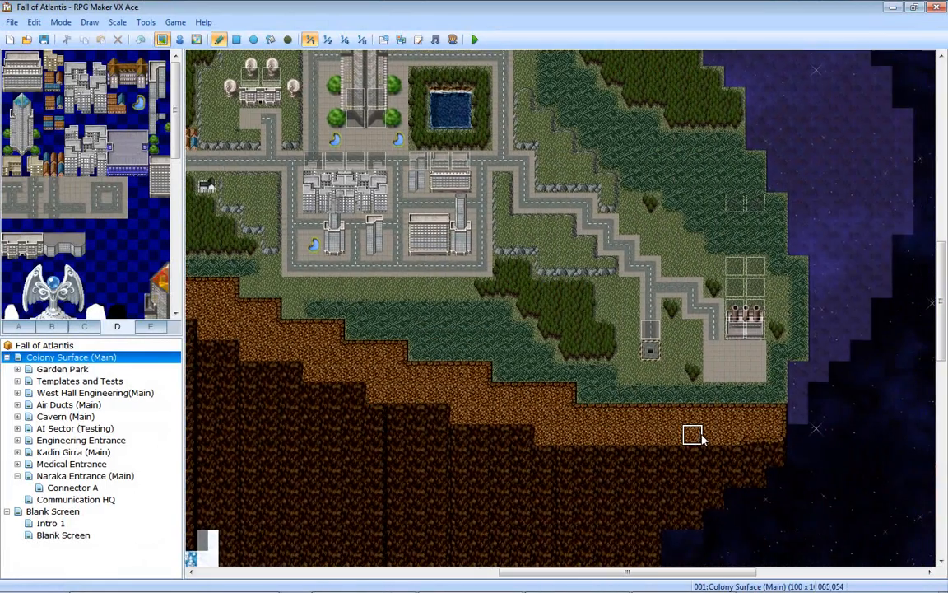
scroll(699, 445, up, 2)
scroll(726, 345, up, 4)
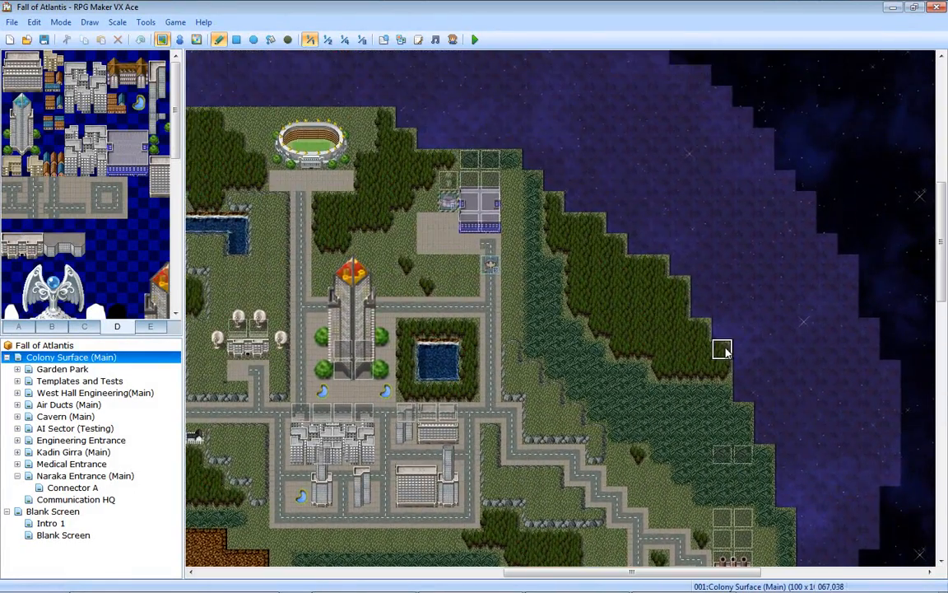
shift+scroll(658, 264, left, 2)
scroll(651, 276, up, 1)
middle_drag(635, 272, 530, 394)
middle_drag(513, 293, 576, 216)
scroll(767, 334, up, 3)
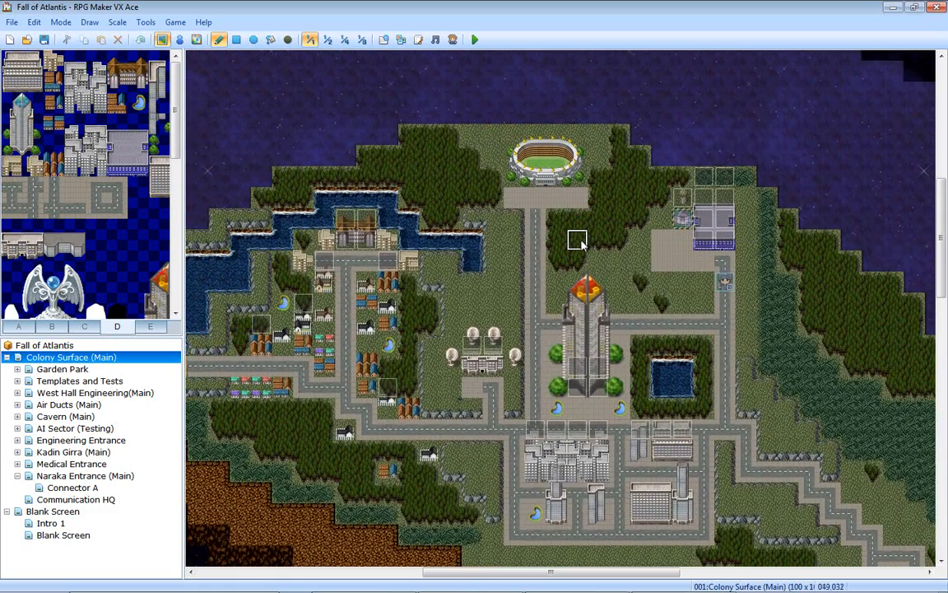
- Examine the colony's western harbour town, central city blocks and the road to the southeastern factory
middle_drag(597, 239, 445, 275)
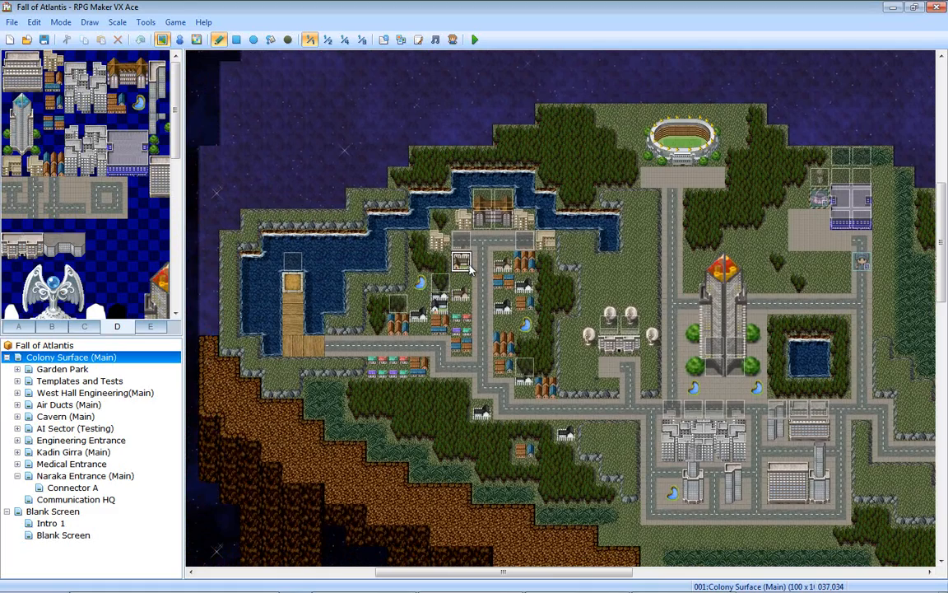
middle_drag(471, 271, 620, 265)
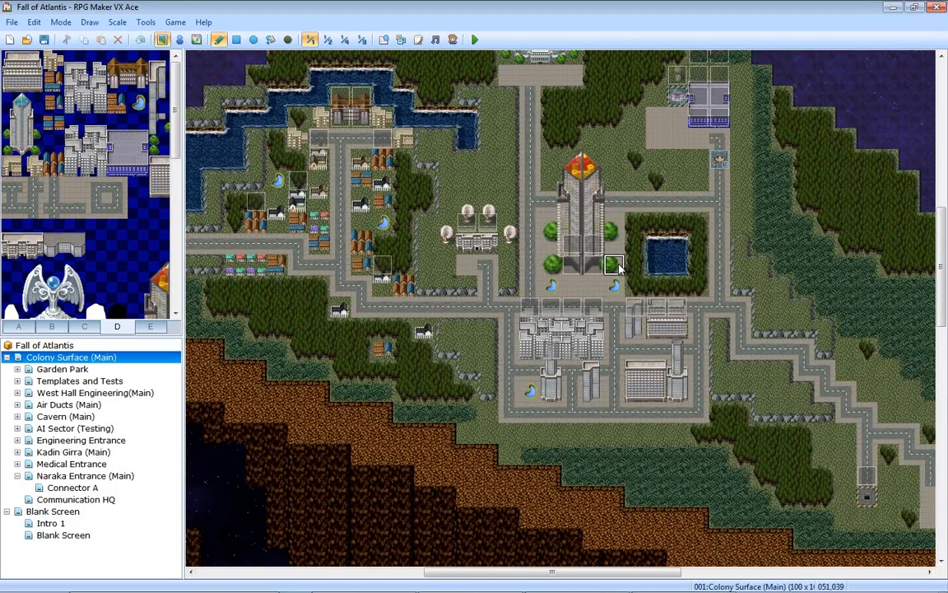
middle_drag(482, 260, 541, 294)
middle_drag(587, 326, 631, 373)
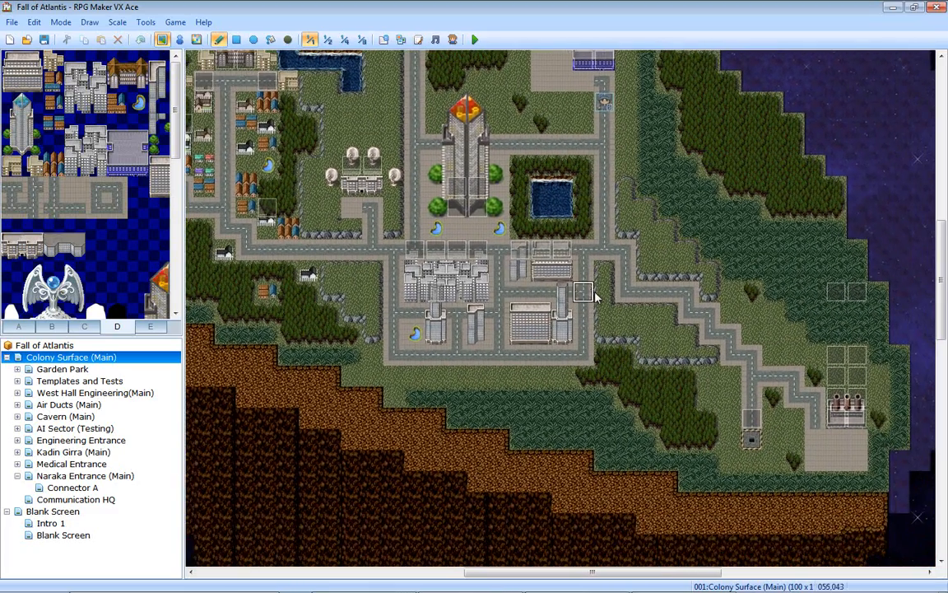
middle_drag(594, 295, 627, 348)
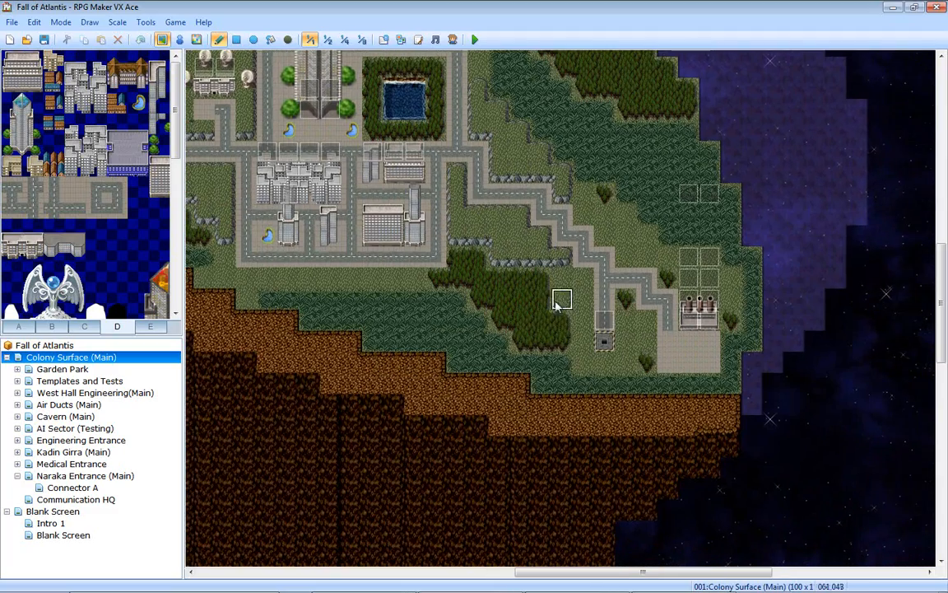
middle_drag(558, 303, 566, 272)
middle_drag(583, 335, 760, 257)
- Examine the small floating island in the map's northeast and the UFO's landing pad beside the colony's blue platform
scroll(760, 256, up, 2)
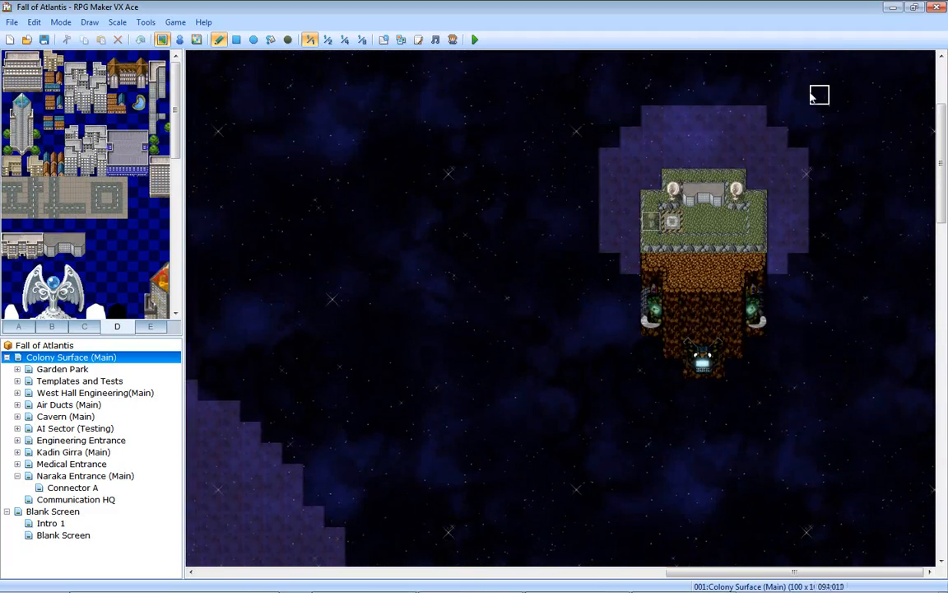
right_drag(819, 95, 588, 367)
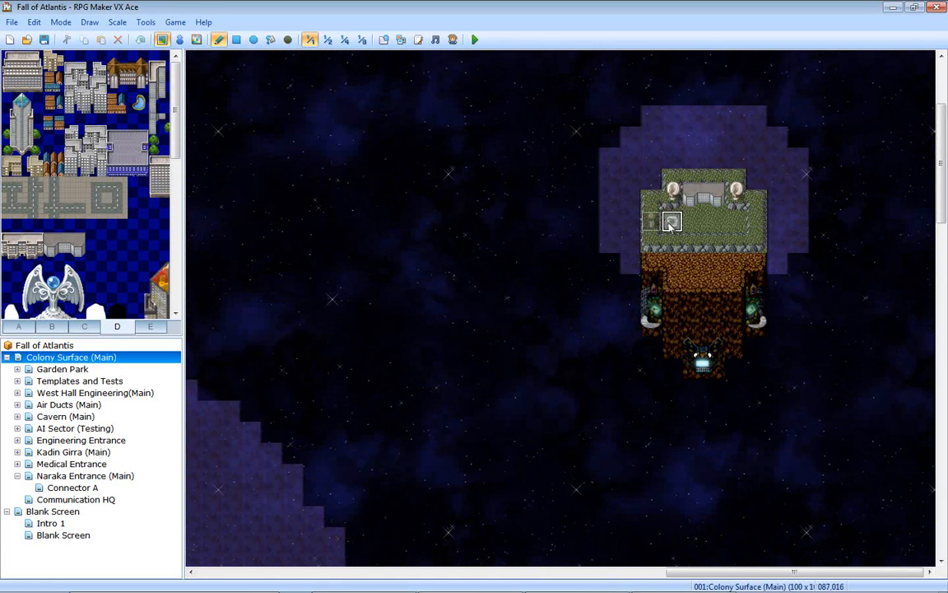
mouse_move(673, 242)
middle_down()
mouse_move(605, 322)
mouse_move(509, 371)
mouse_move(434, 353)
mouse_move(457, 319)
middle_up()
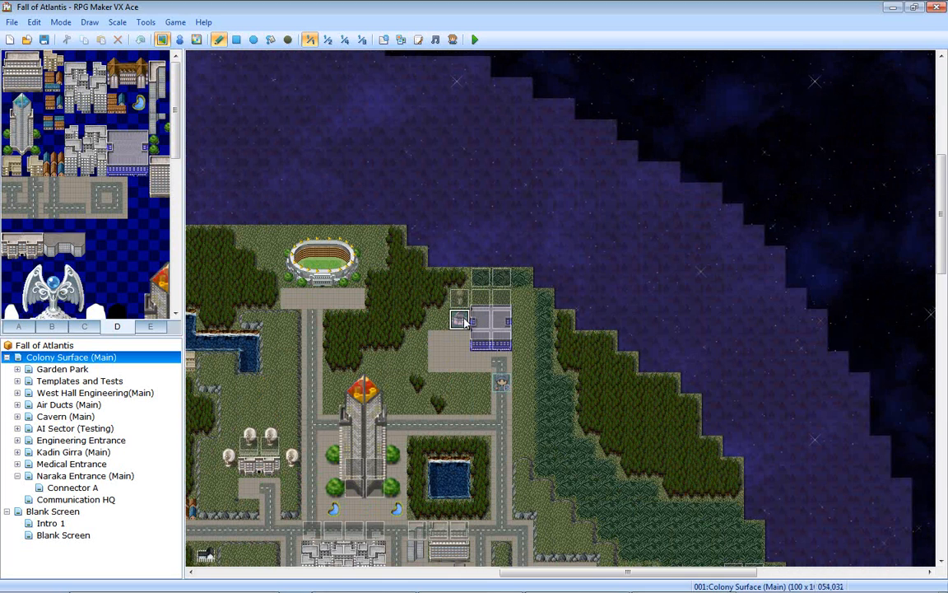
mouse_move(493, 332)
middle_down()
mouse_move(618, 282)
mouse_move(388, 359)
mouse_move(449, 256)
middle_up()
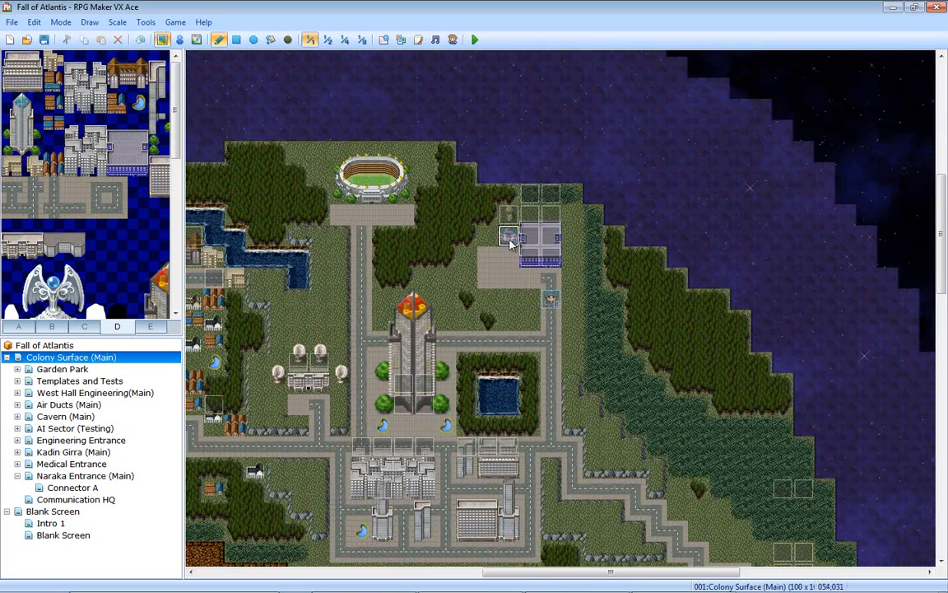
middle_drag(509, 238, 395, 377)
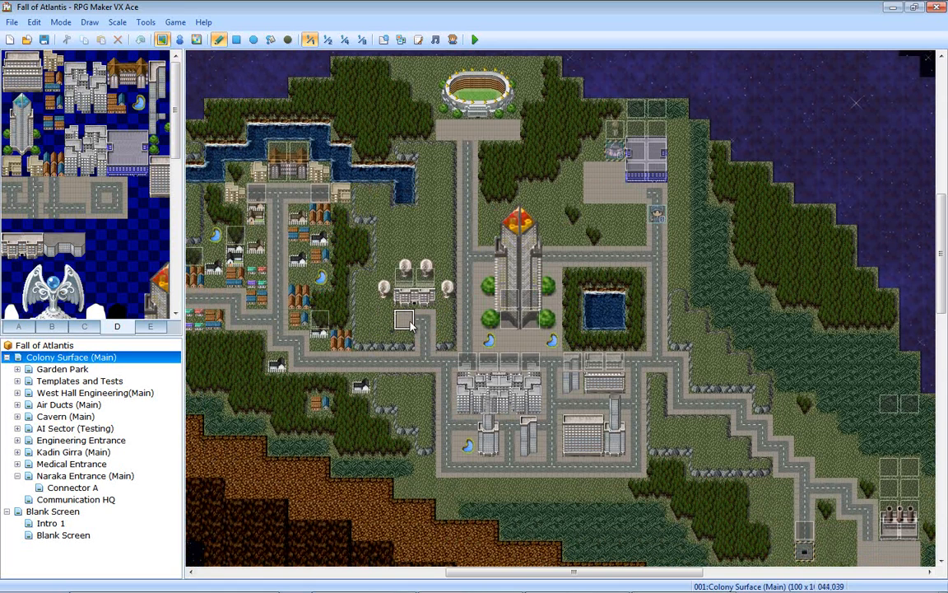
middle_drag(411, 322, 594, 260)
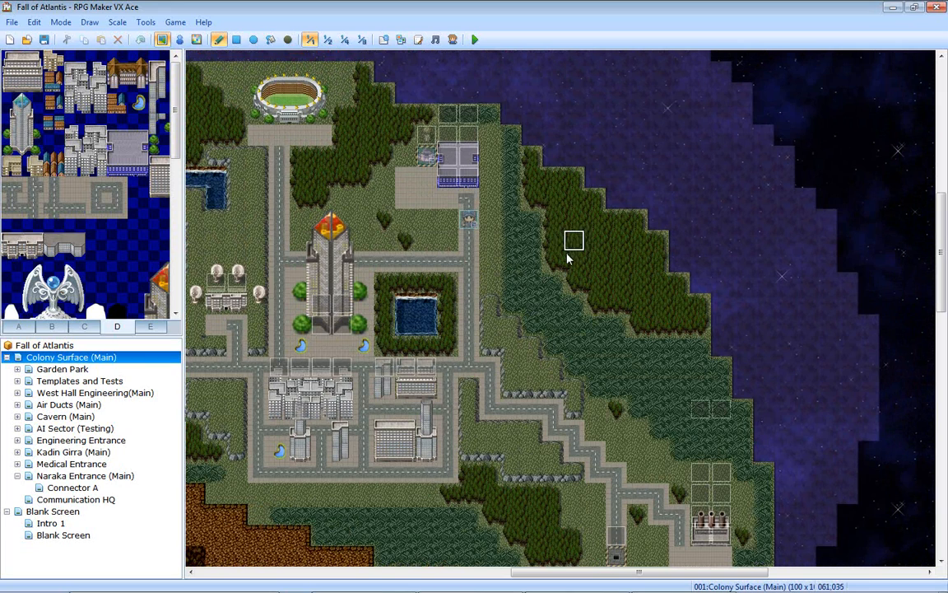
middle_drag(571, 239, 675, 228)
middle_drag(708, 171, 611, 132)
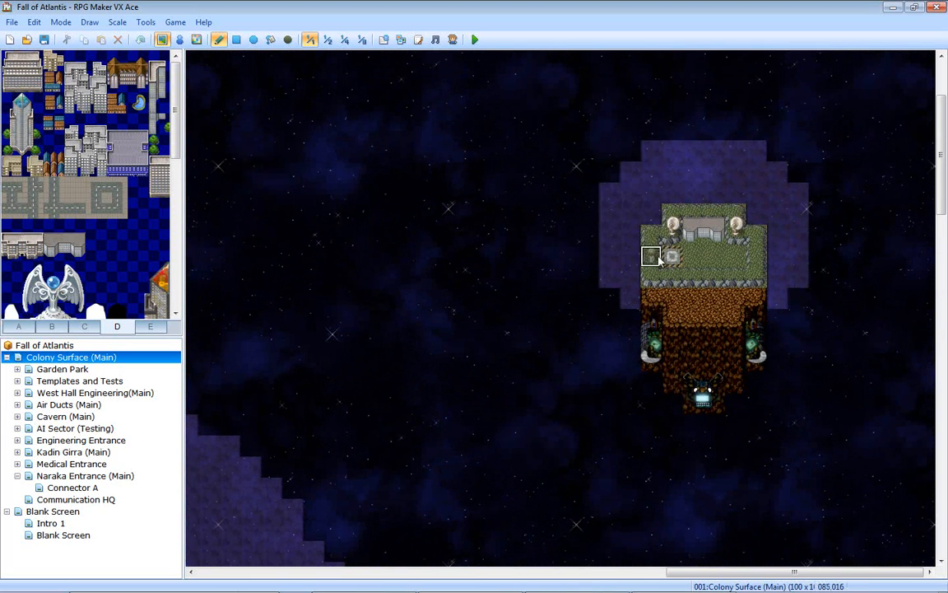
right_drag(610, 131, 778, 423)
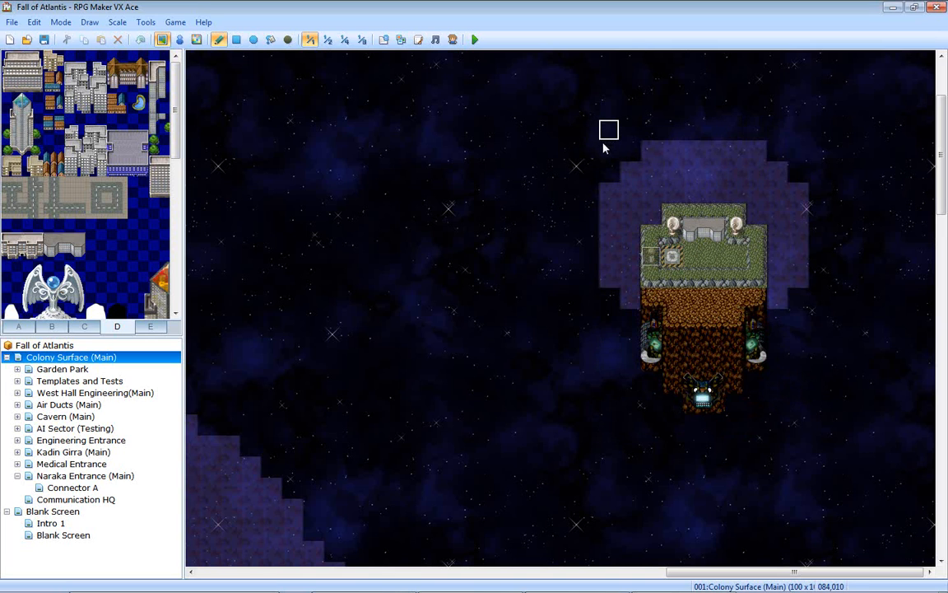
scroll(626, 231, down, 5)
scroll(683, 288, up, 3)
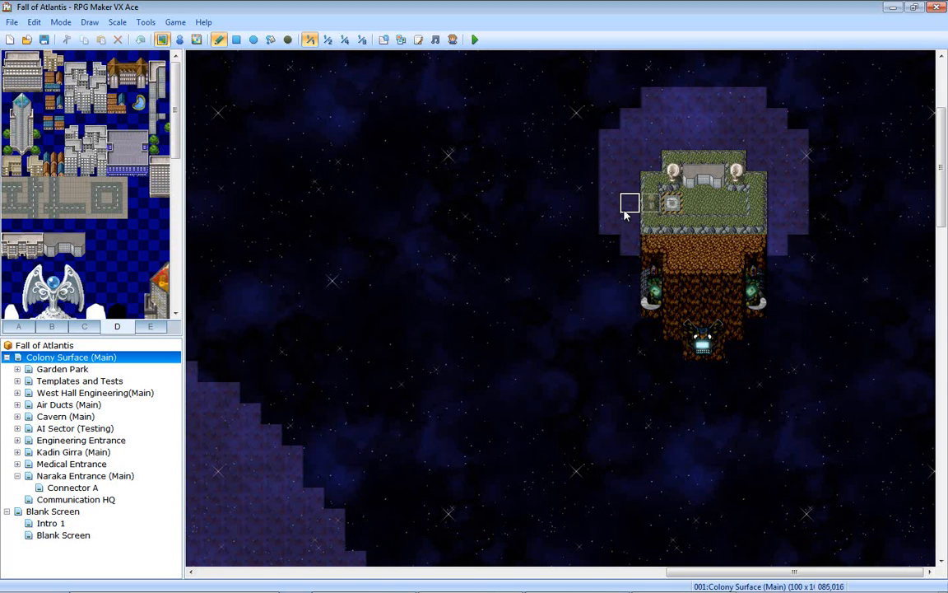
- Examine the separate lake region in the map's southeast, including its landing pad, building and road
scroll(609, 258, down, 7)
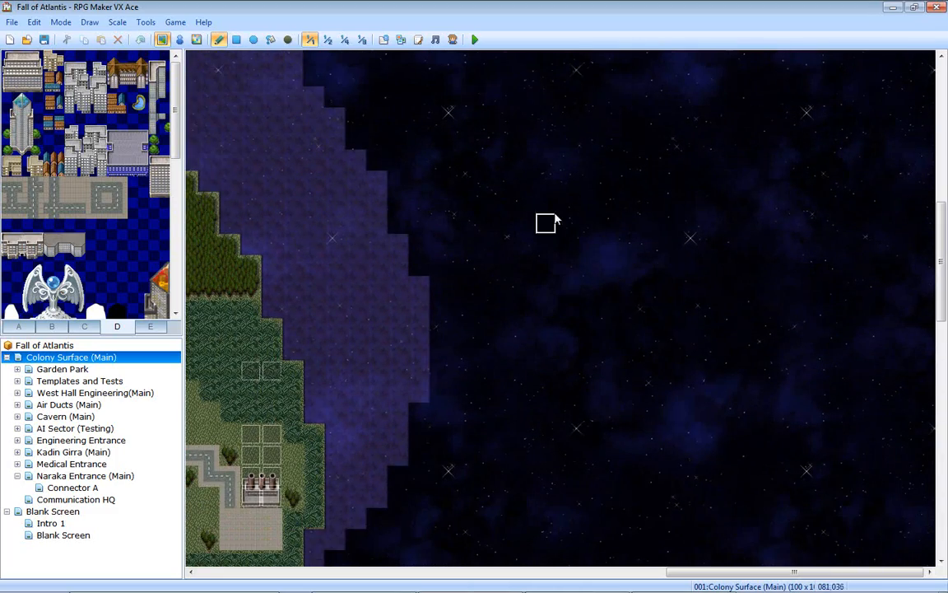
scroll(600, 401, down, 10)
scroll(658, 421, down, 2)
scroll(775, 239, up, 3)
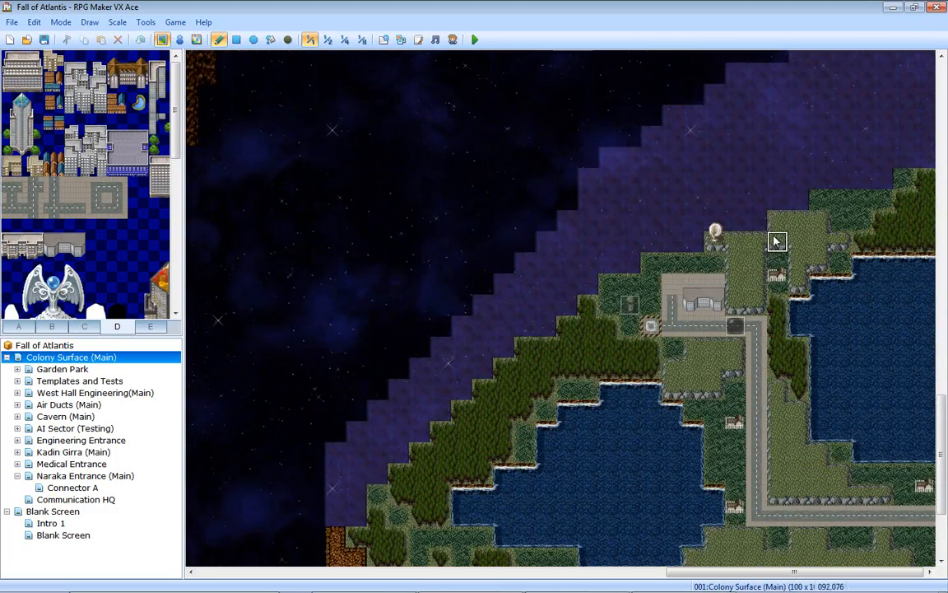
scroll(796, 207, up, 1)
scroll(815, 198, down, 3)
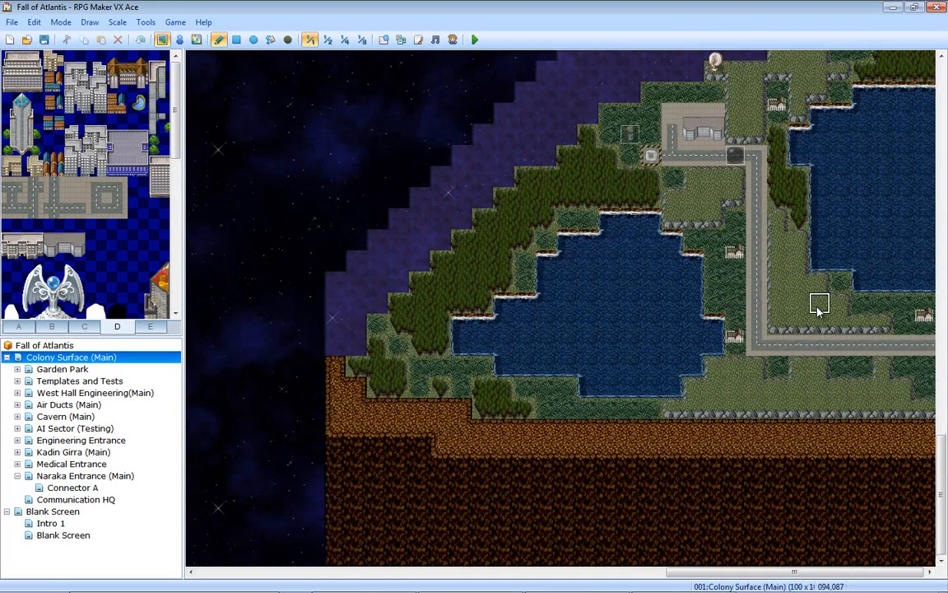
scroll(828, 272, up, 1)
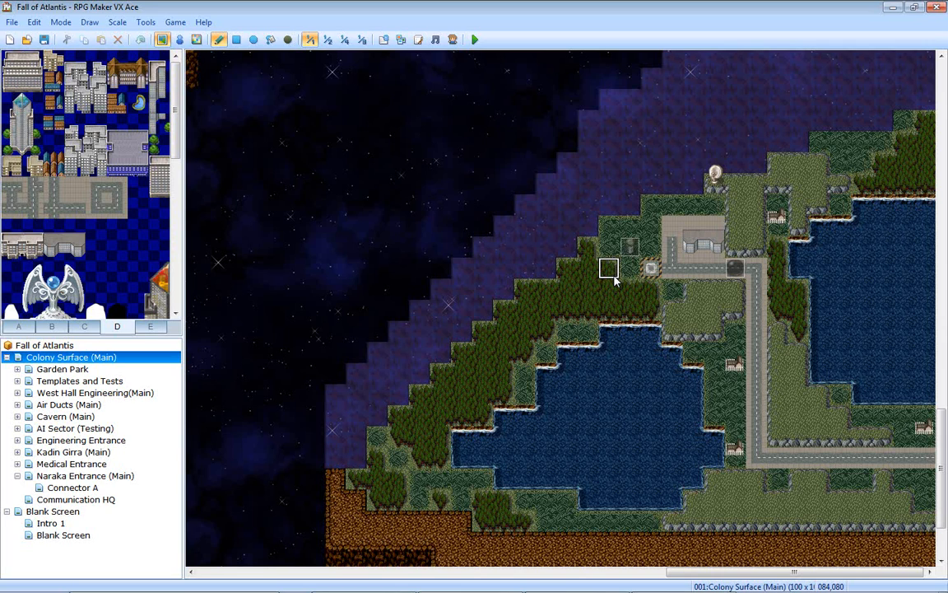
- Look over the western harbour, the planet in the map's northwest corner and the central city
middle_drag(678, 326, 337, 179)
middle_drag(429, 340, 527, 240)
middle_drag(539, 360, 576, 243)
middle_drag(555, 278, 536, 188)
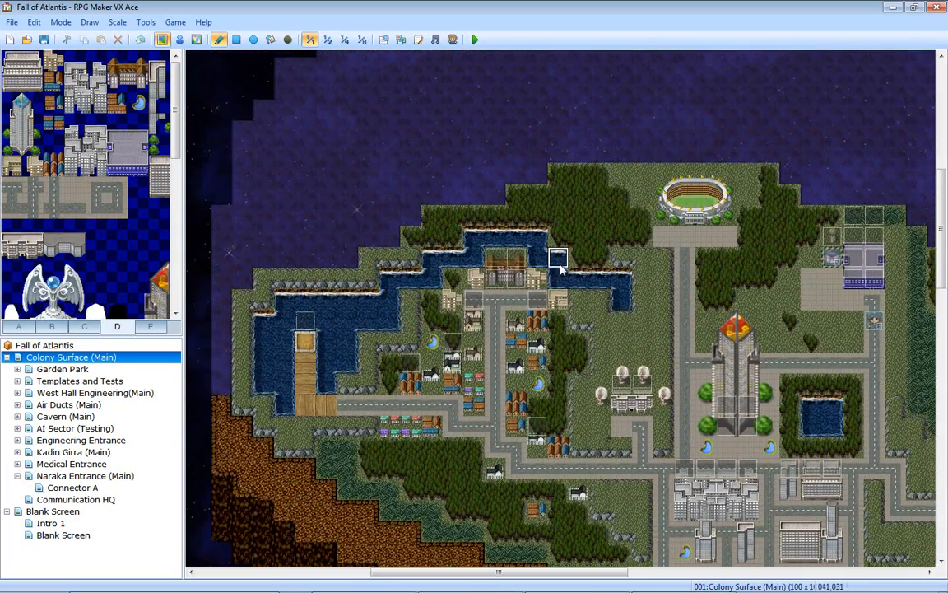
middle_drag(614, 338, 414, 203)
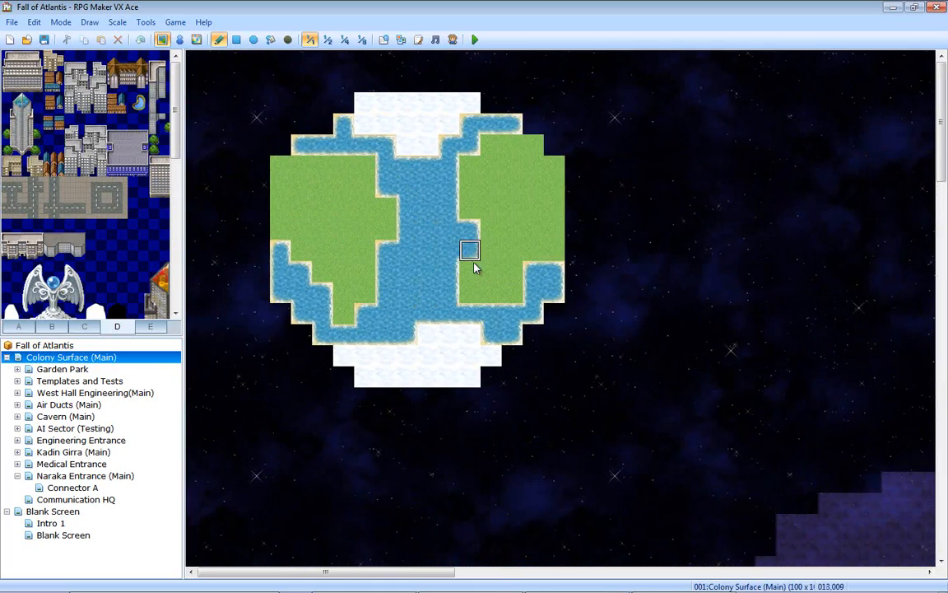
middle_drag(475, 264, 671, 323)
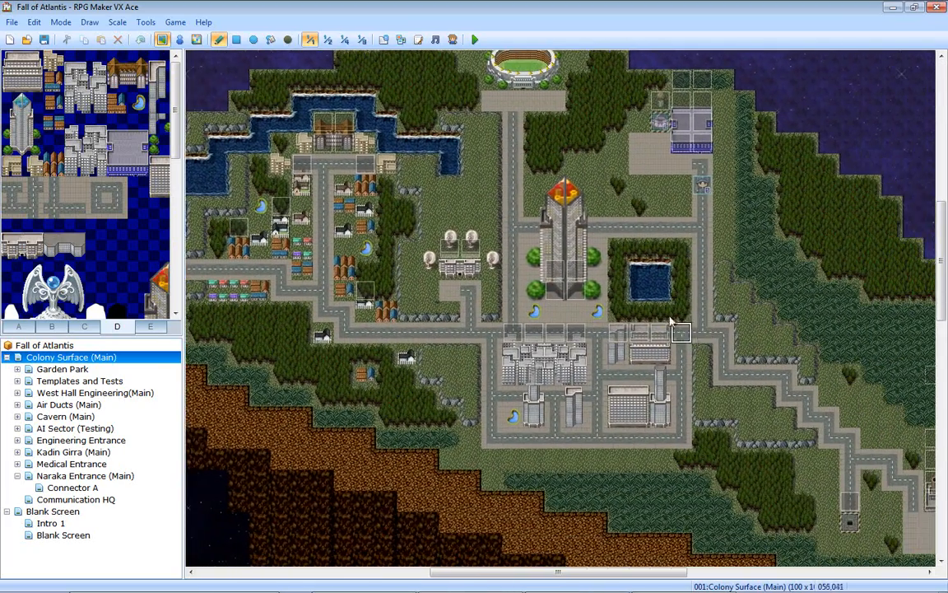
- Playtest the game, start playing on the colony surface, and take off in the UFO from its landing pad
key(F12)
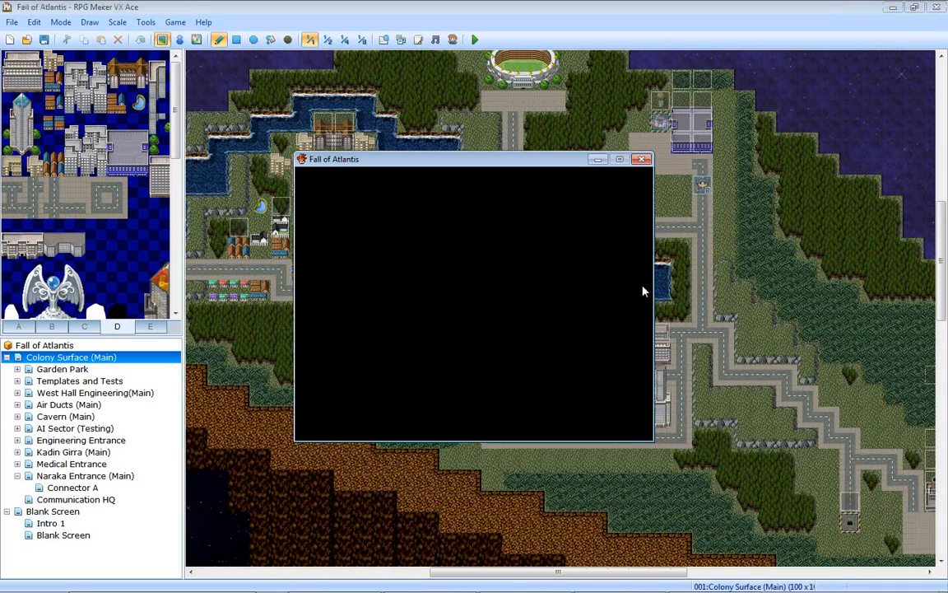
key(Return)
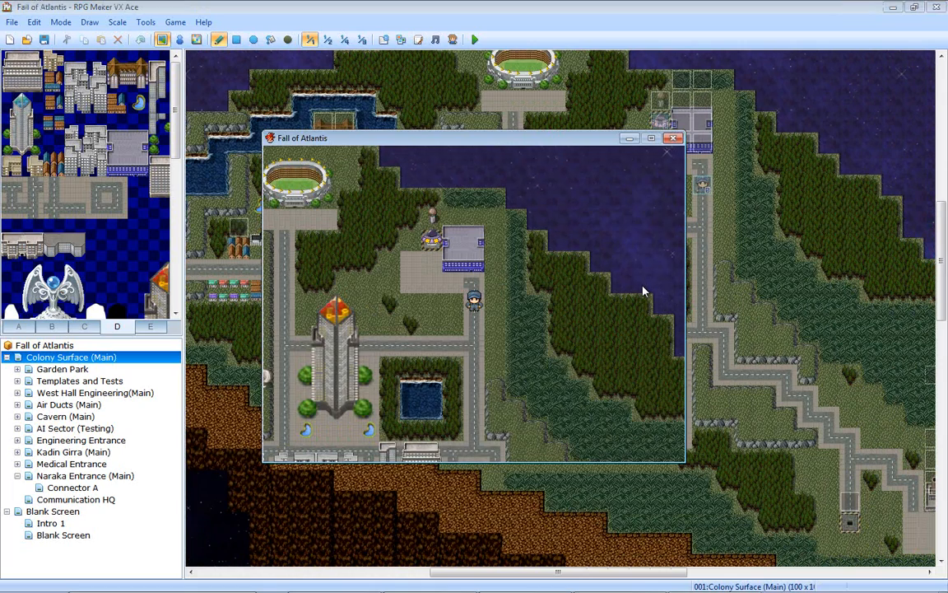
key(Left)
key(Left)
key(Up)
key(Up)
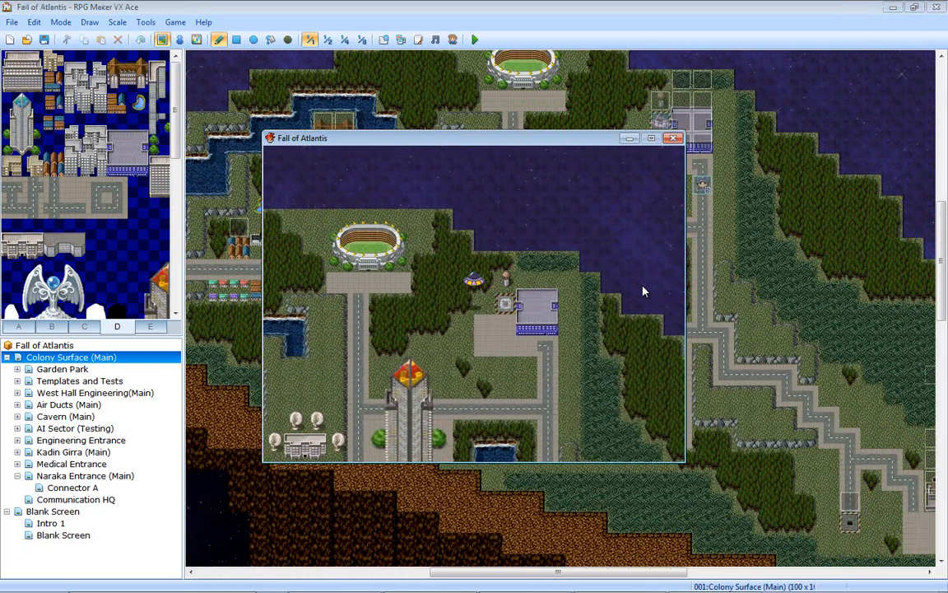
- Fly the UFO over the colony's northern edge, west to the harbour town and back to the landing pad area
key(Right)
key(Up)
key(Down)
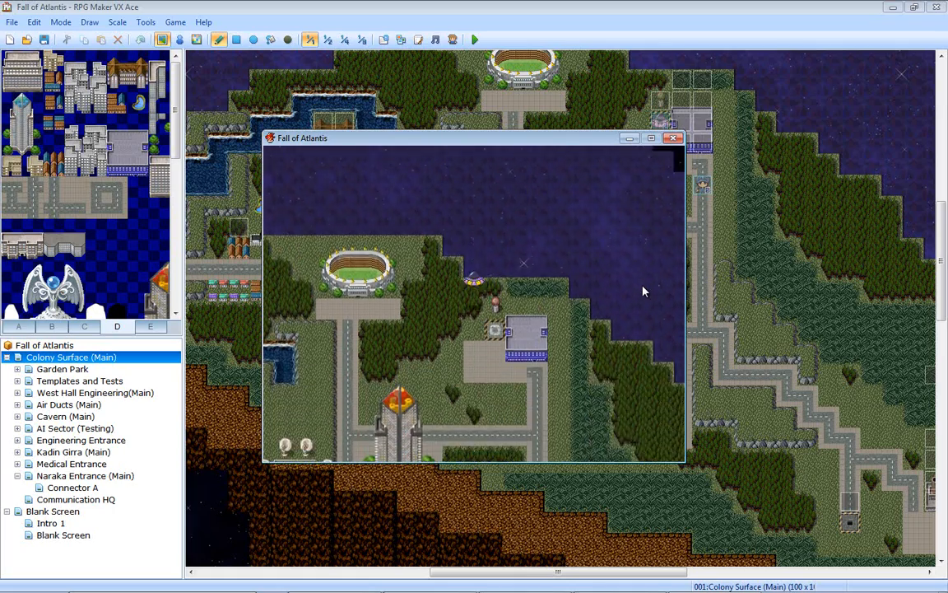
key(Right)
key(Up)
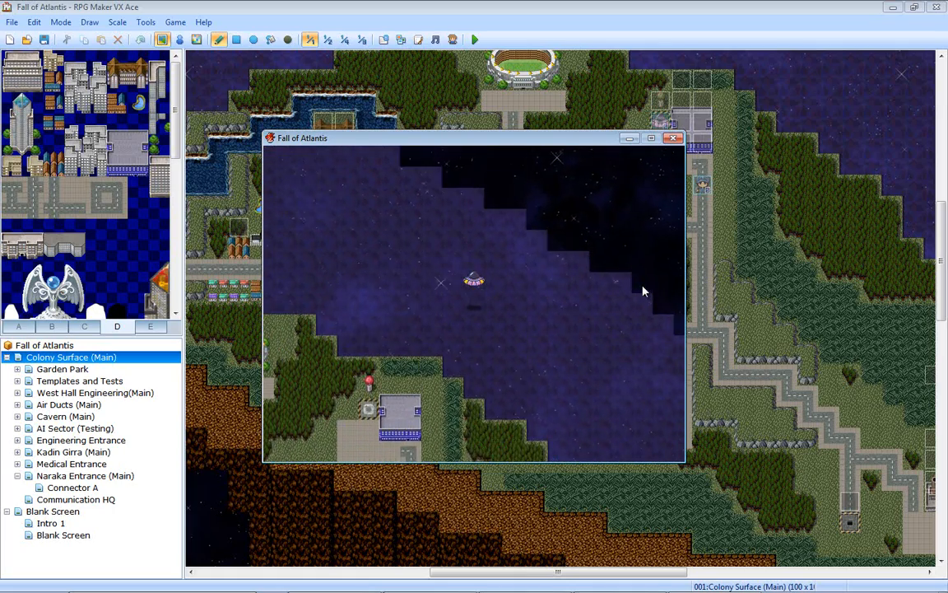
key(Left)
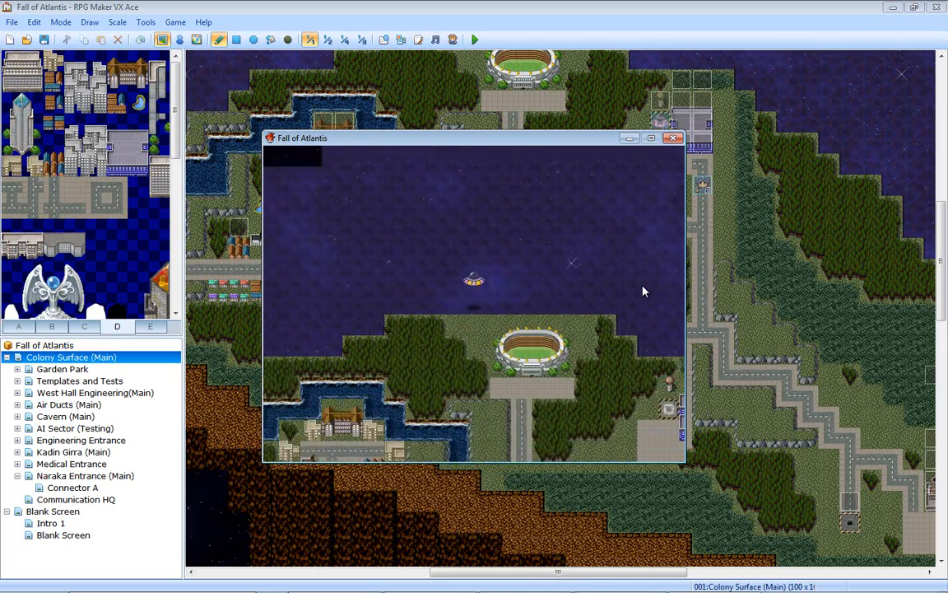
key(Right)
key(Down)
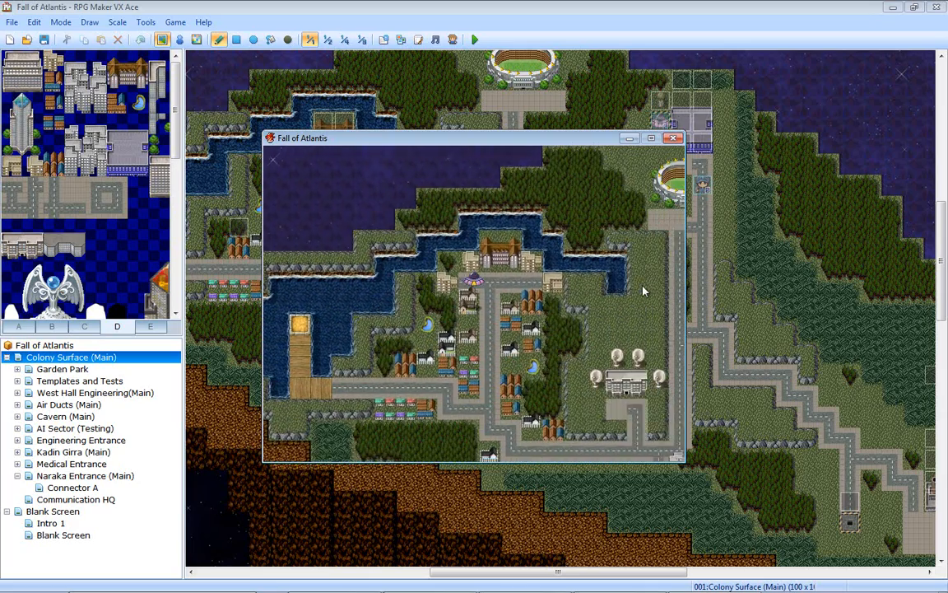
key(Up)
key(Up)
key(Right)
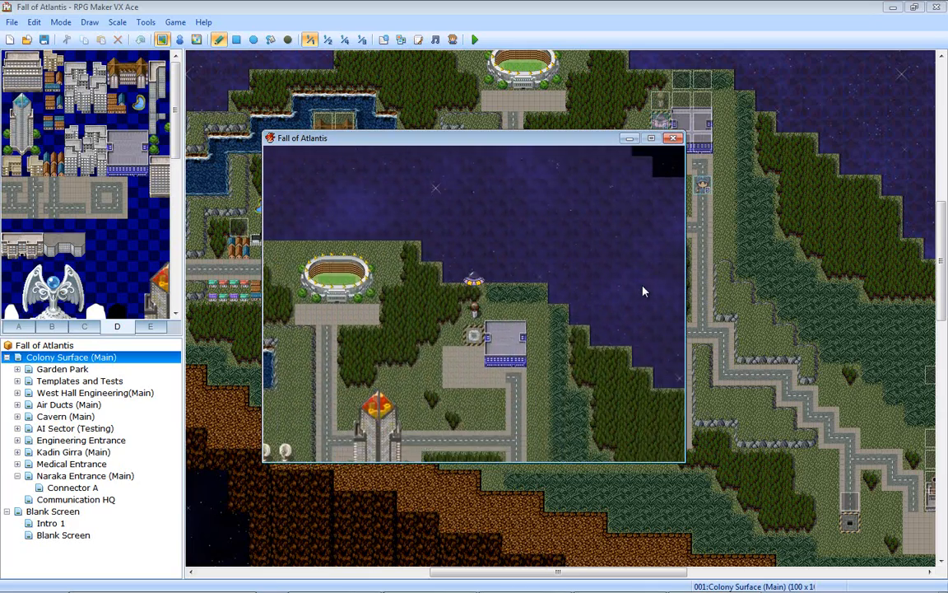
- Fly the UFO south along the colony's eastern edge and across space to the southeastern lake region
key(Down)
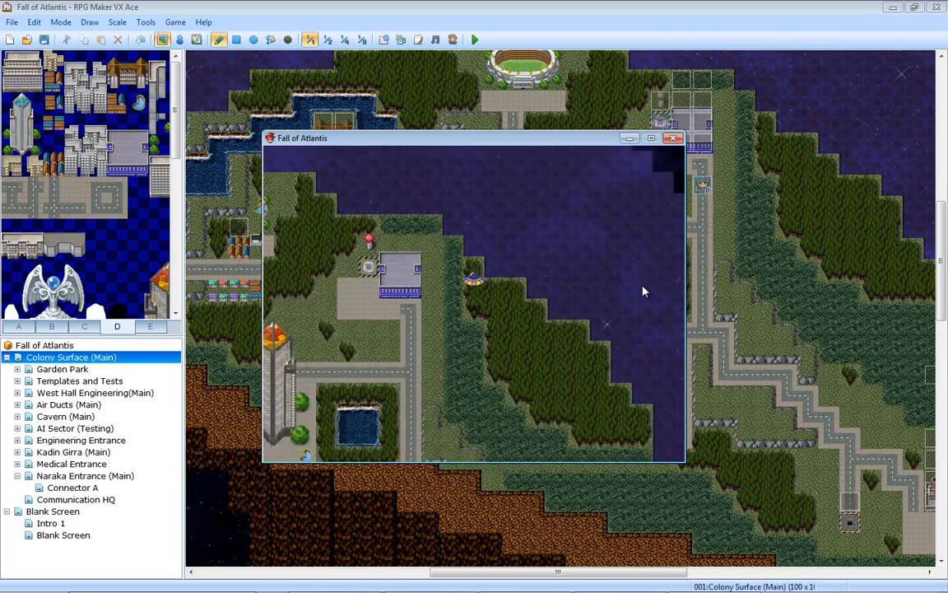
key(Down)
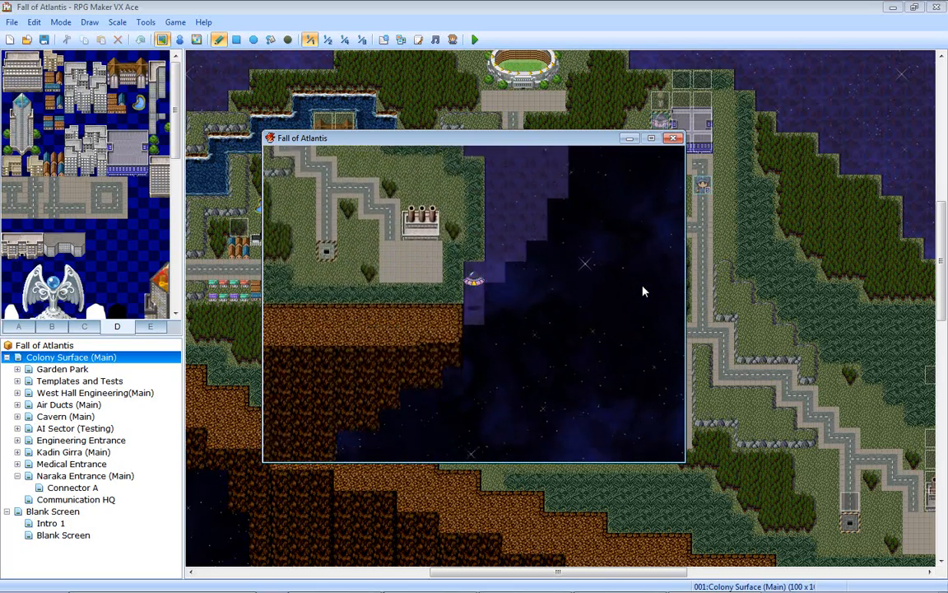
key(Down)
key(Down)
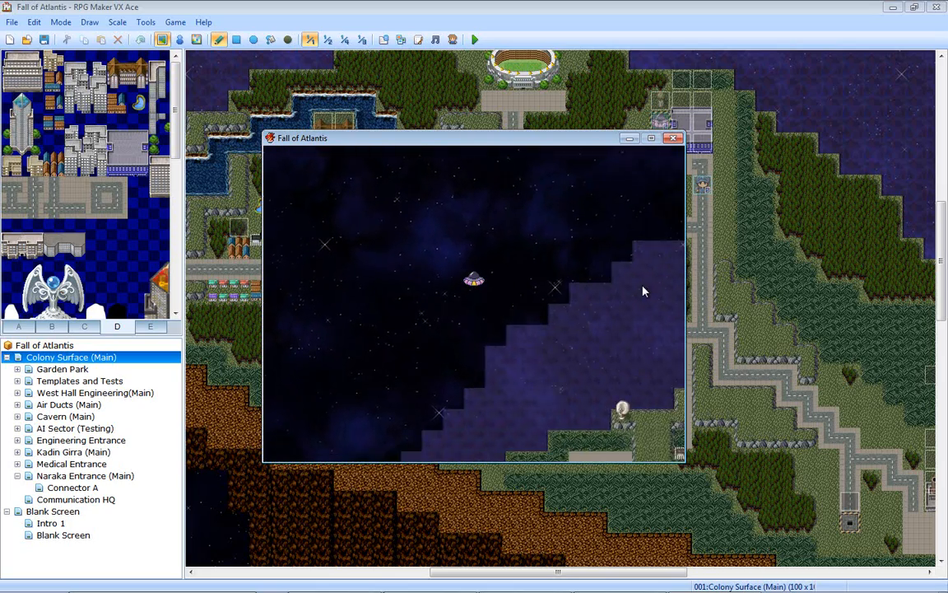
key(Right)
key(Down)
key(Left)
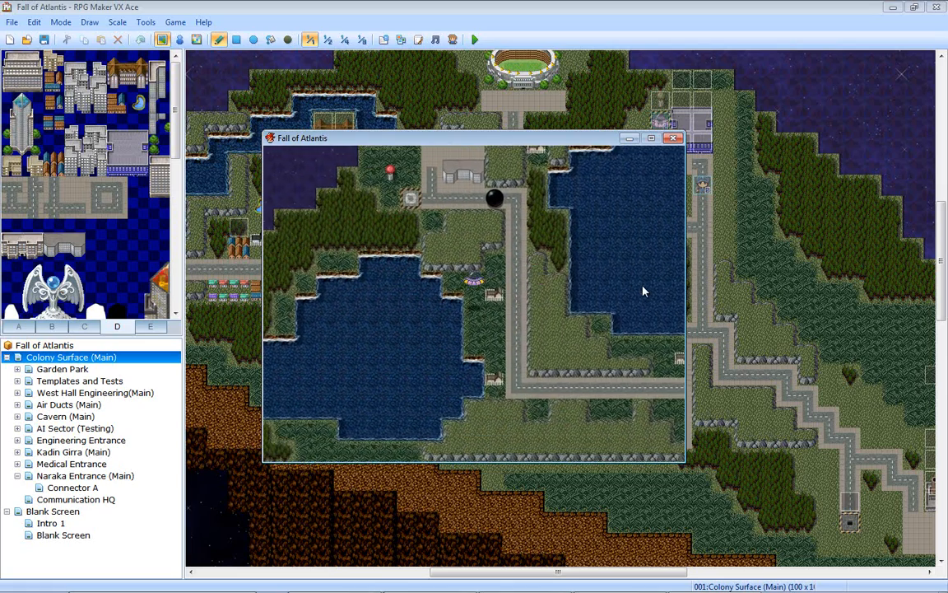
- Fly the UFO from the southeastern lake region back north to the colony's landing pad area
key(Up)
key(Right)
key(Up)
key(Up)
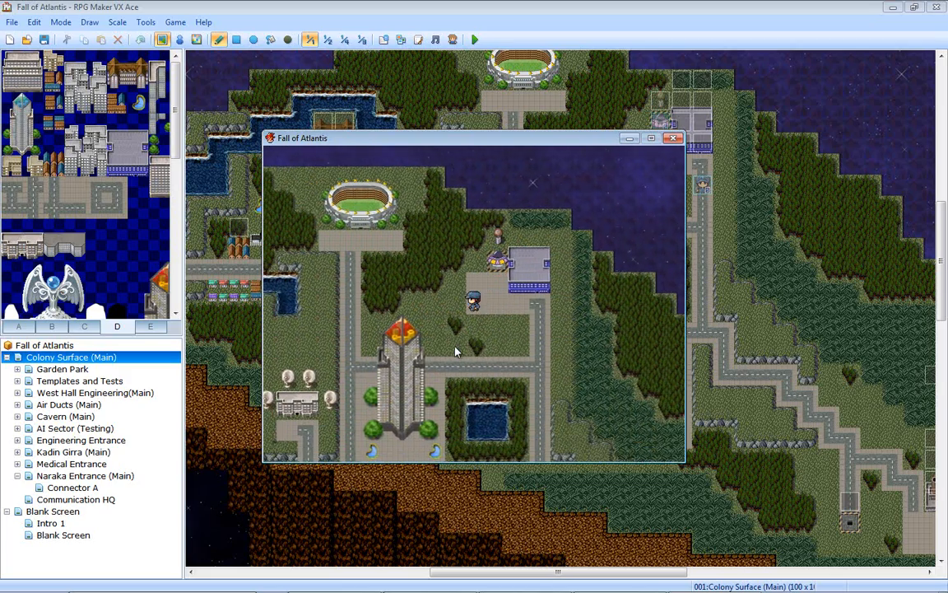
- Walk the character from the landing pad area through the city and west to the end of the Garden Park pier
key(Left)
key(Down)
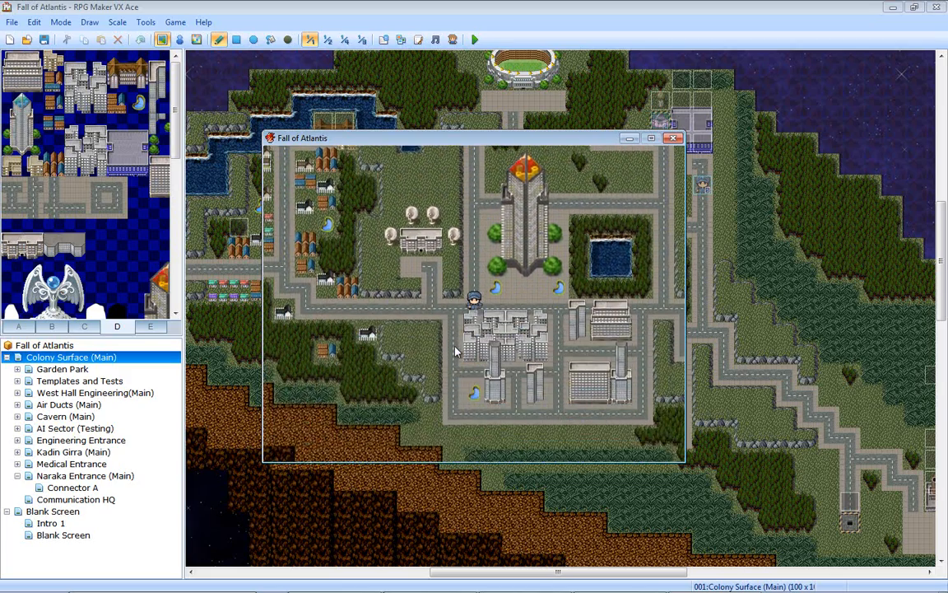
key(Left)
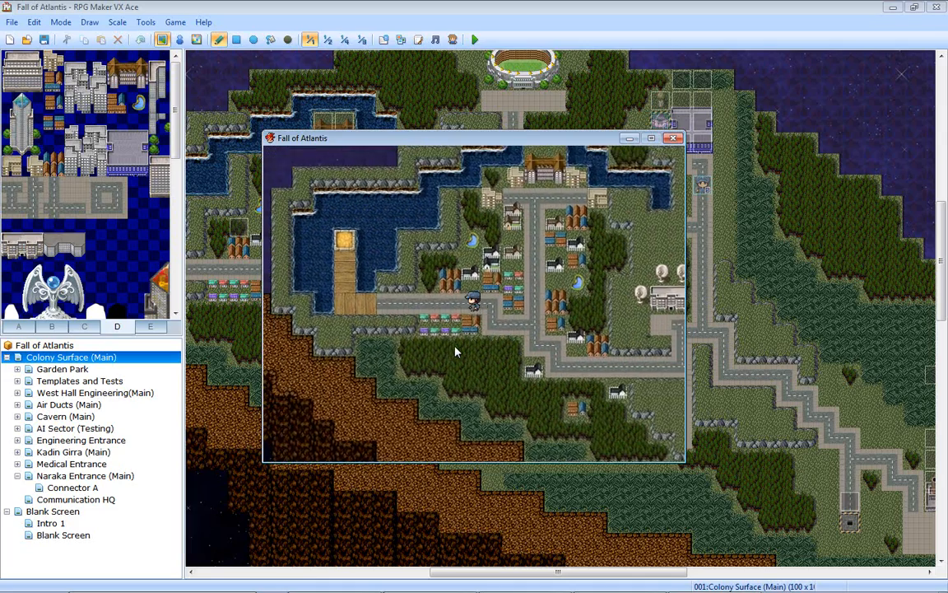
key(Left)
key(Up)
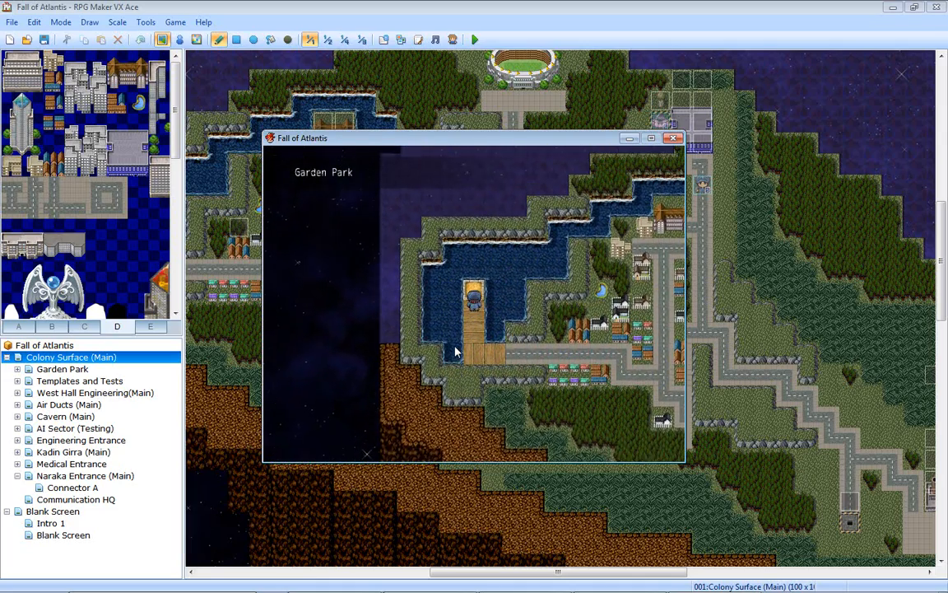
- Walk back east along the main road to the central city, and up to the satellite dish building
key(Down)
key(Right)
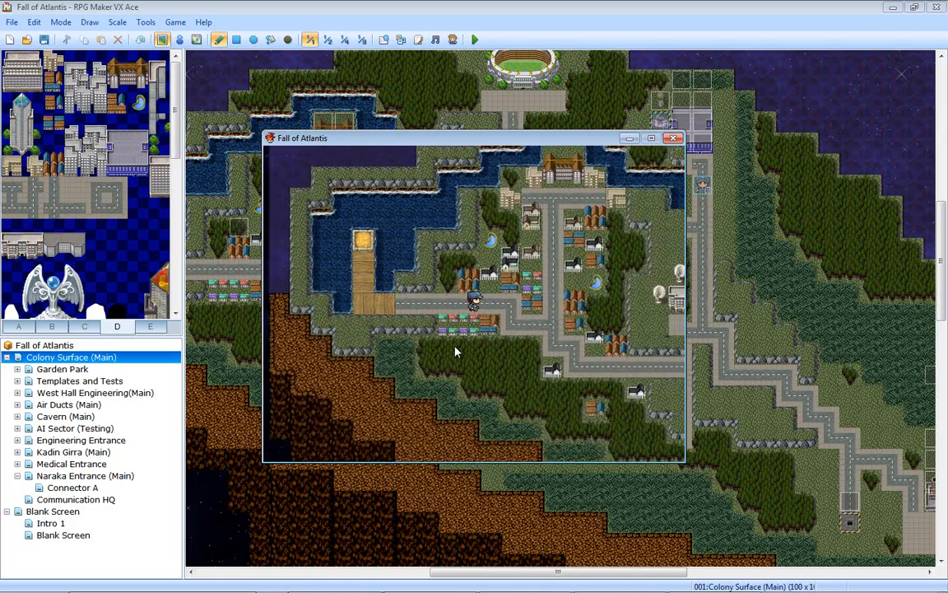
key(Right)
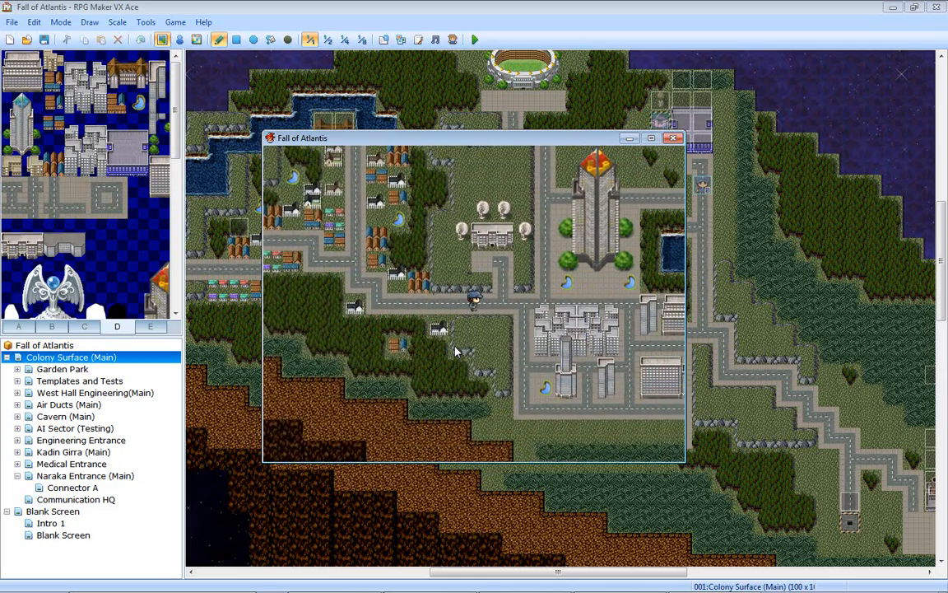
key(Right)
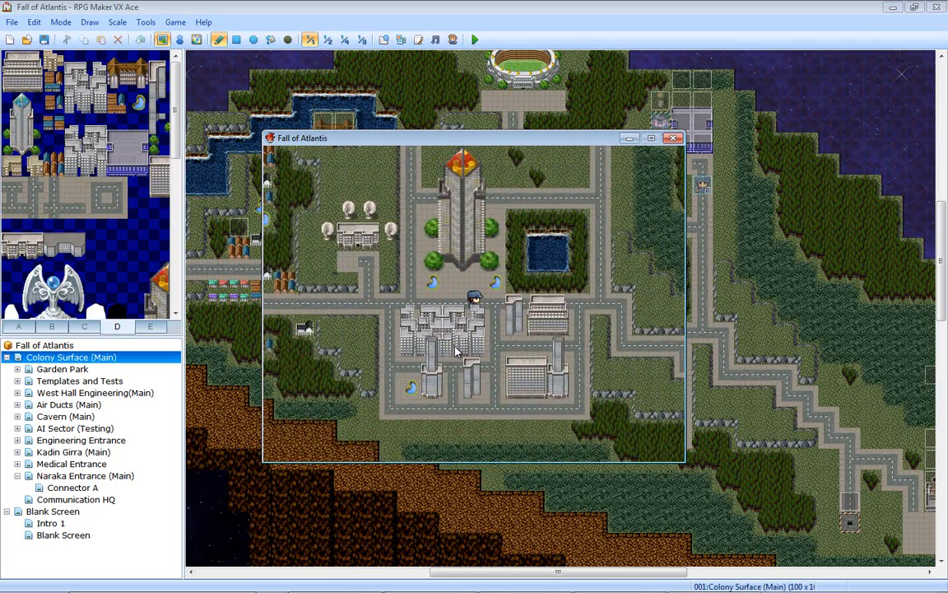
key(Up)
key(Left)
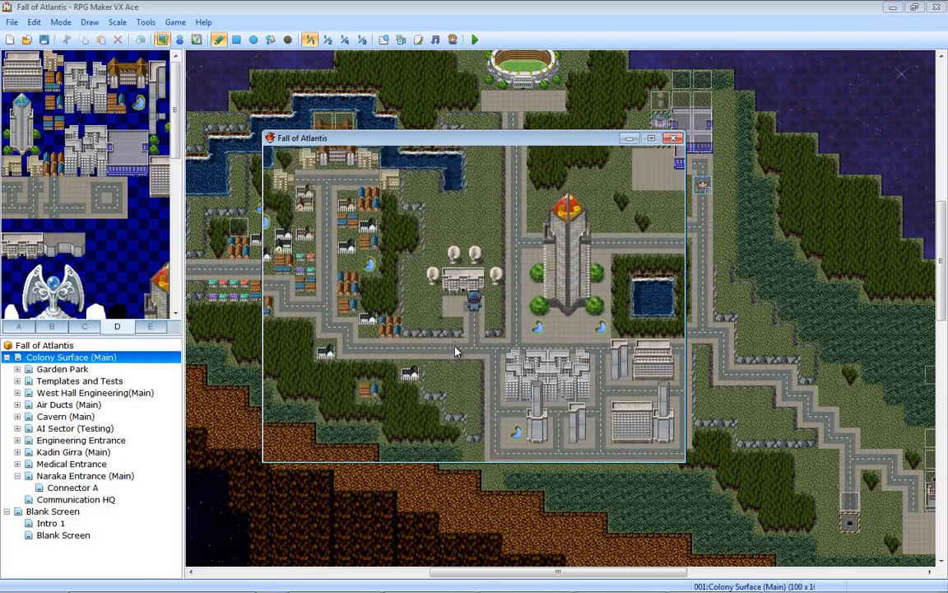
- Walk the character around the entrance and over the tiles of the satellite dish building
key(Left)
key(Right)
key(Down)
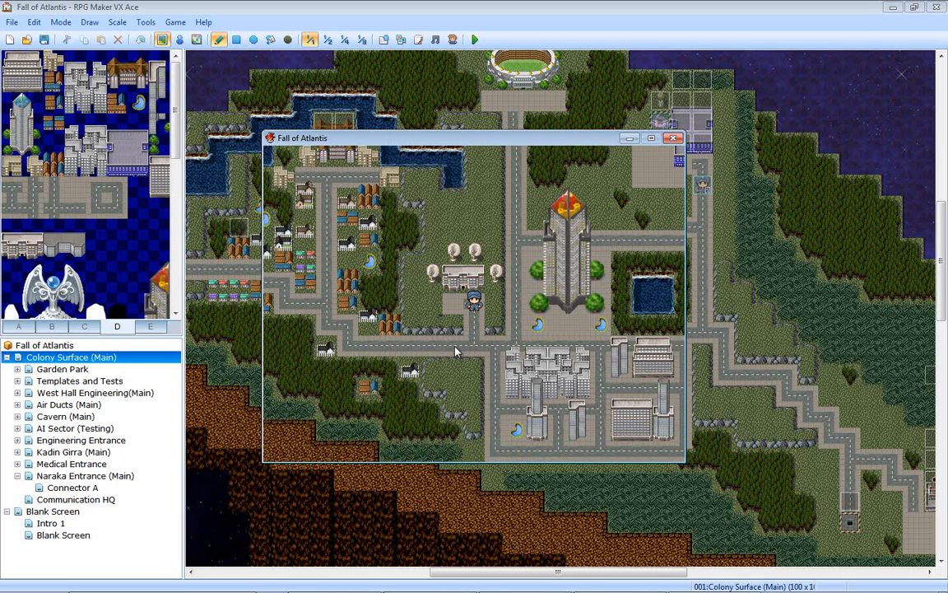
key(Left)
key(Up)
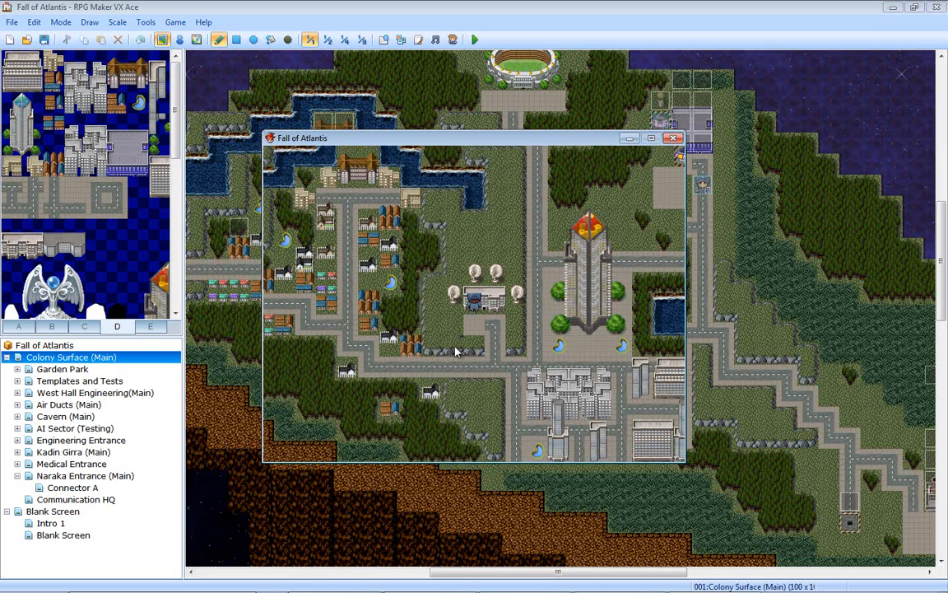
key(Right)
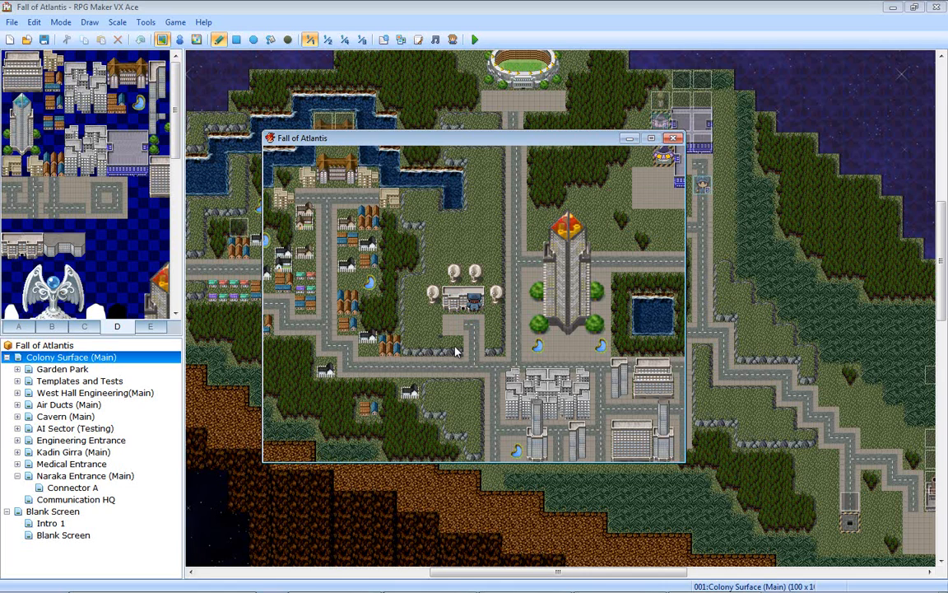
key(Down)
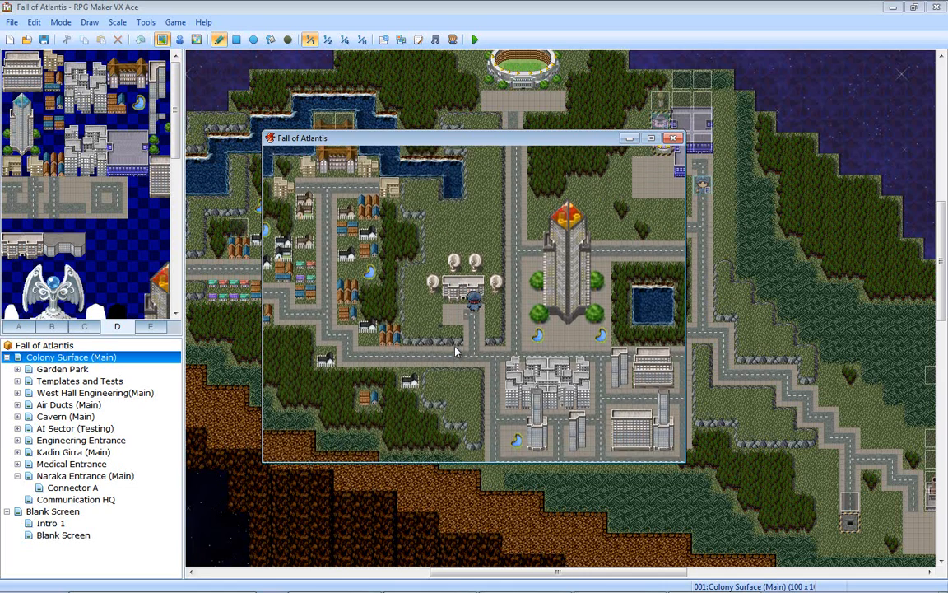
- Walk east past the downtown blocks and up to the plaza beside the tall central tower
key(Down)
key(Right)
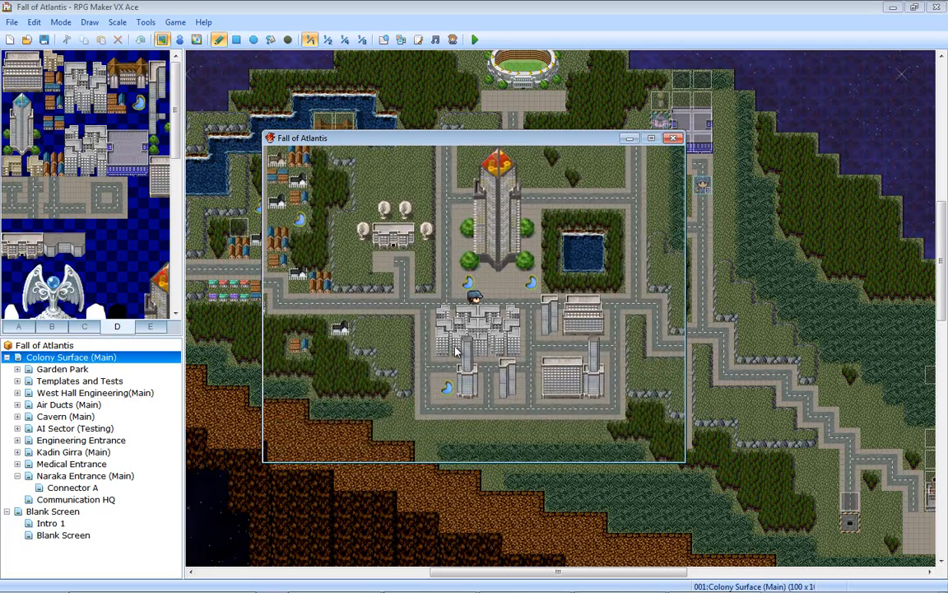
key(Right)
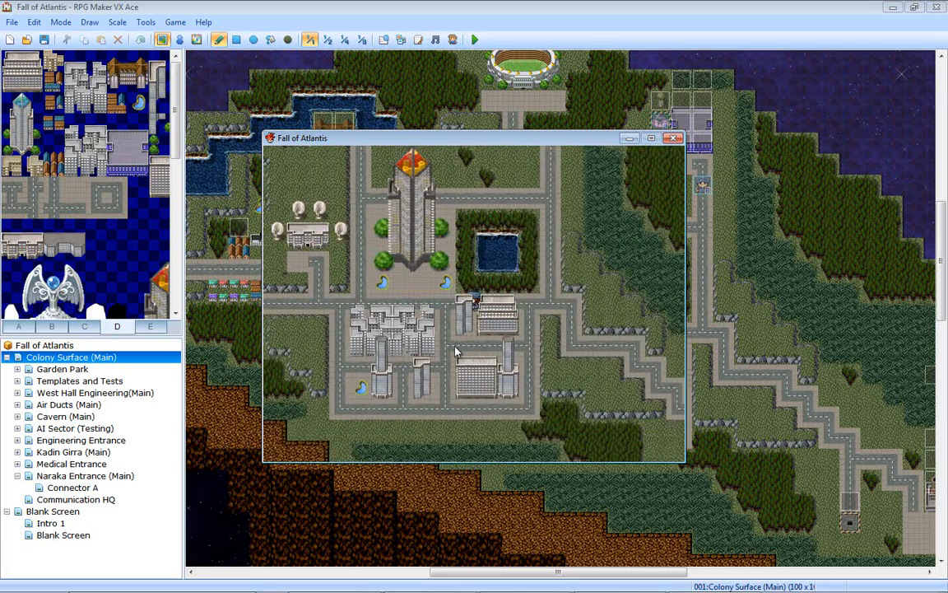
key(Up)
key(Left)
key(Up)
key(Left)
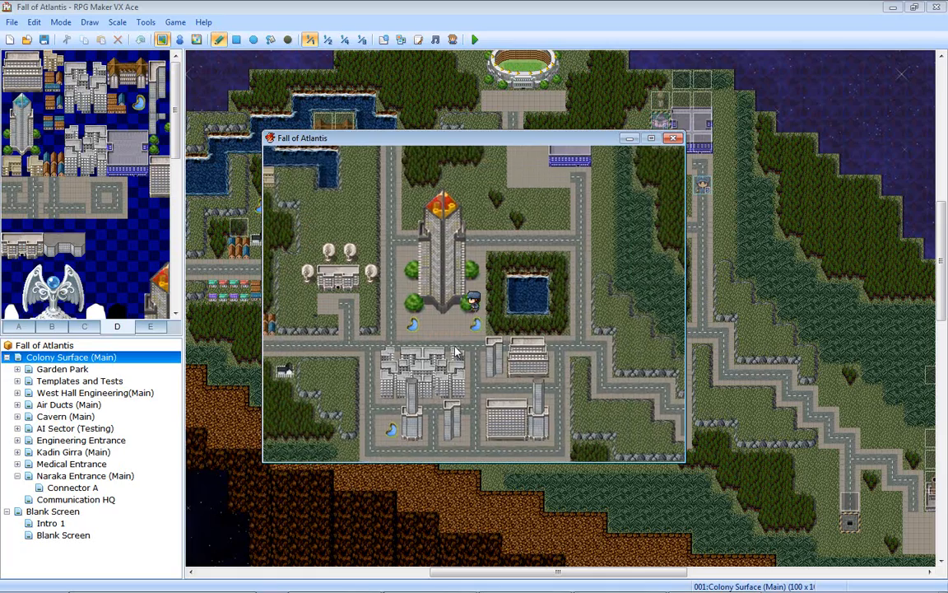
- Walk north past the square pond and across the road to the paved area below the landing pad
key(Right)
key(Right)
key(Up)
key(Up)
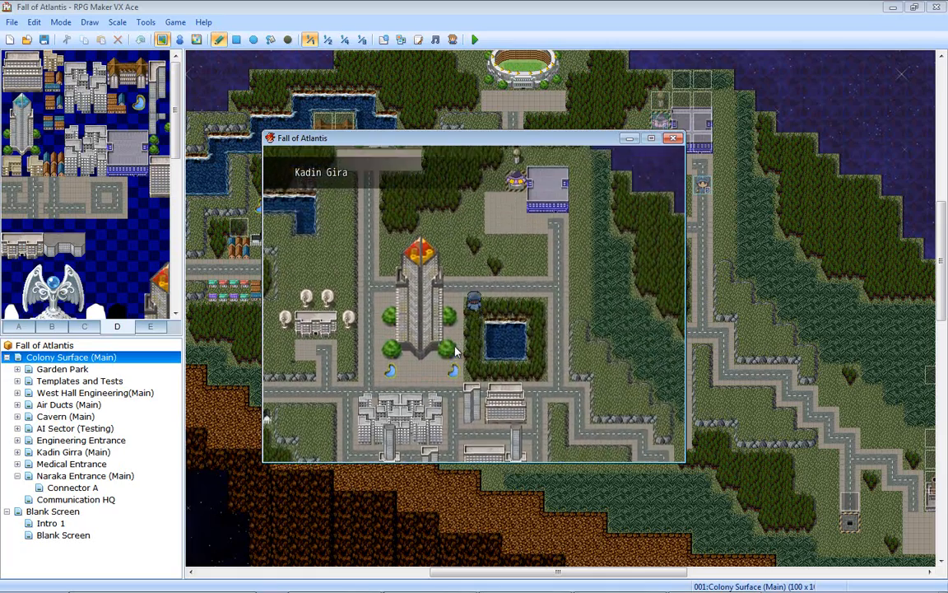
key(Right)
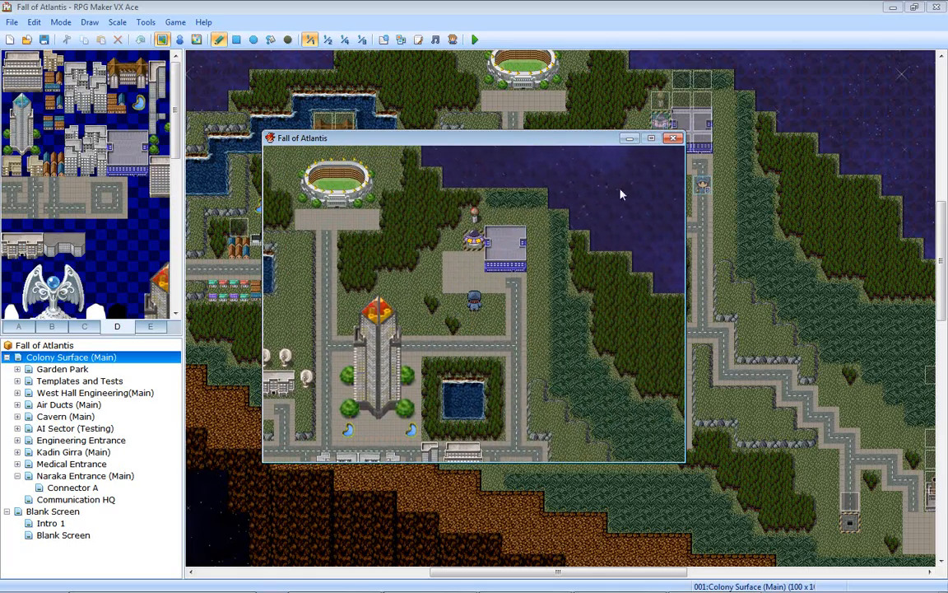
- Close the playtest and look over the central city on the Colony Surface map
click(674, 138)
middle_drag(524, 318, 566, 379)
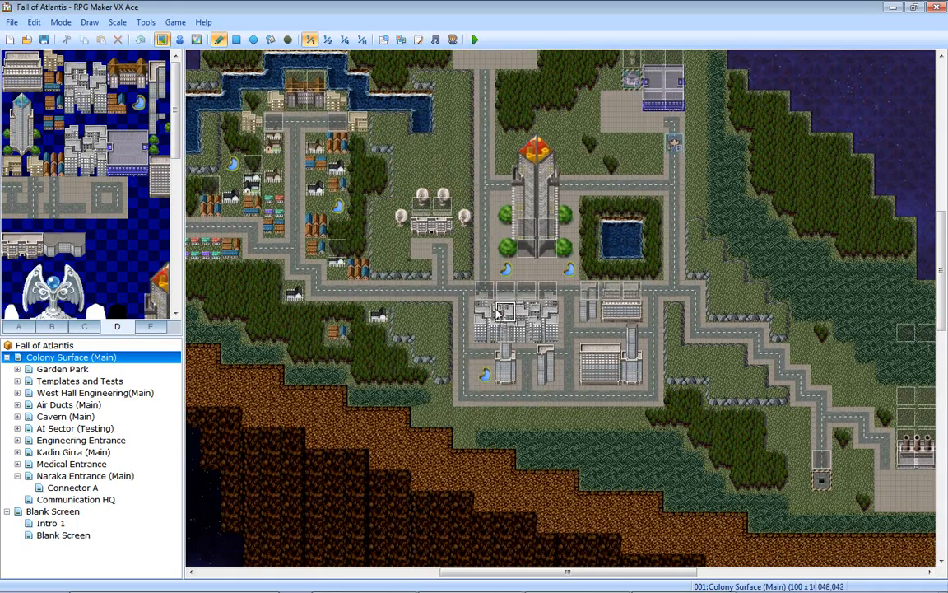
mouse_move(541, 586)
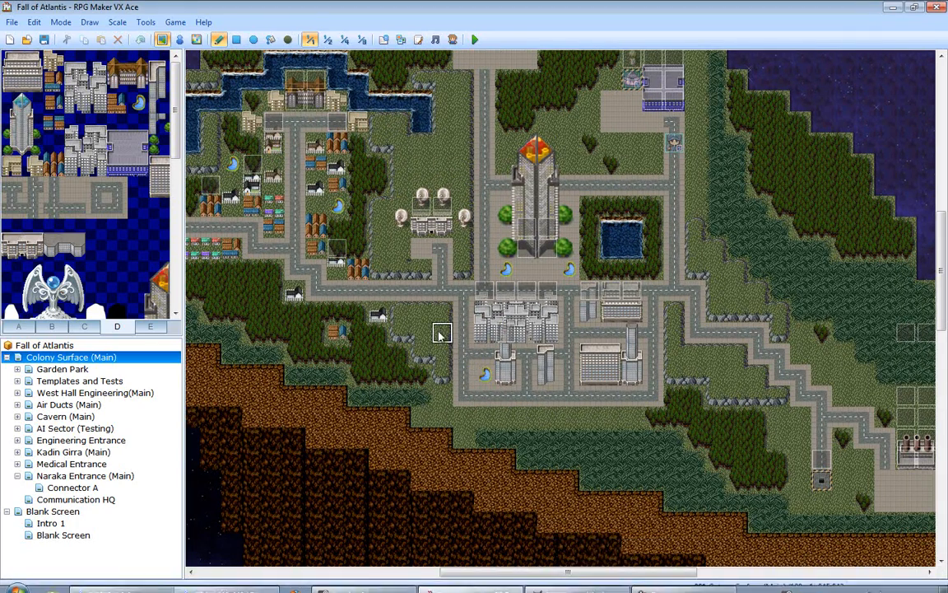
middle_drag(463, 374, 413, 342)
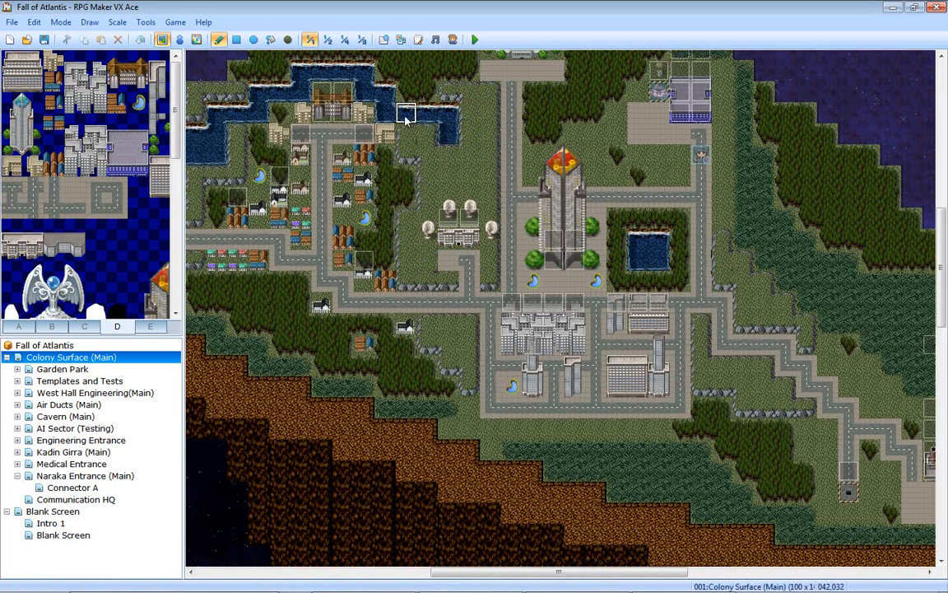
click(436, 39)
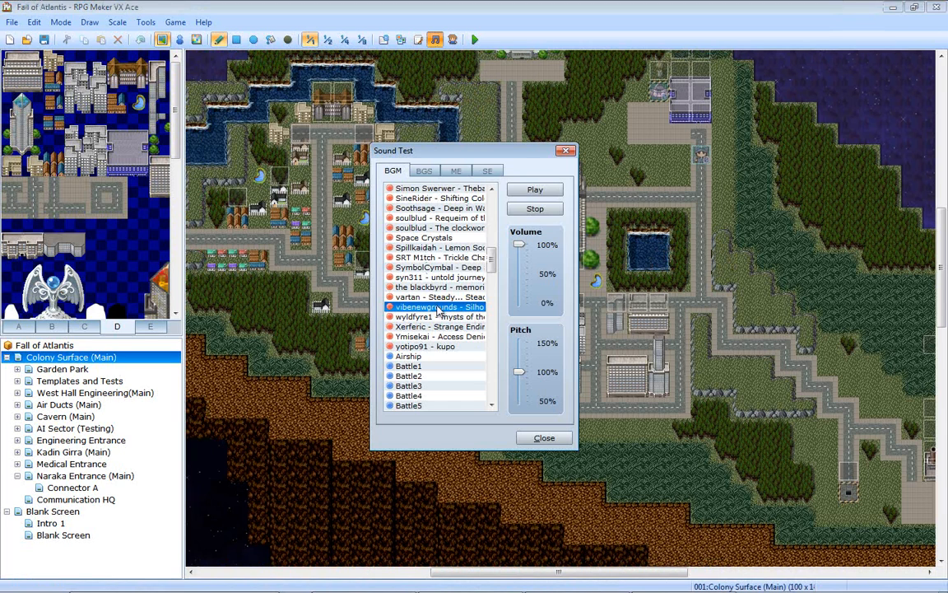
click(566, 151)
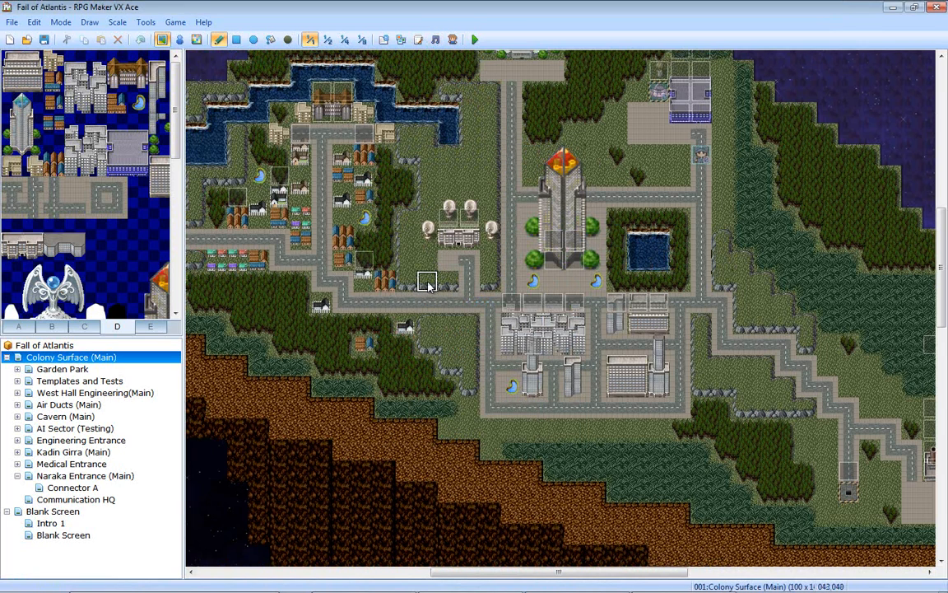
- Switch to GIMP and browse for an image to open in the Atlantis project's Graphics/Tilesets folder
mouse_move(510, 588)
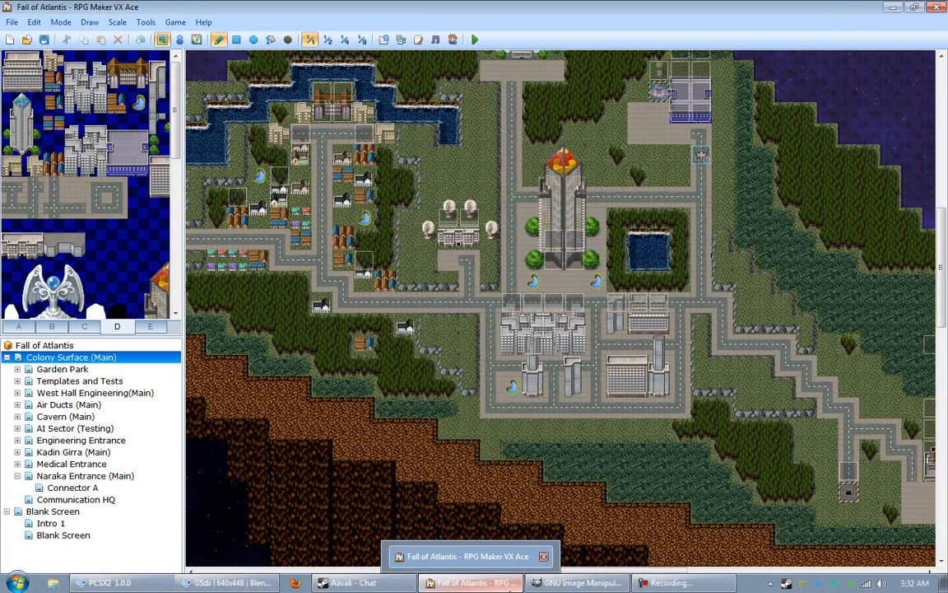
click(579, 583)
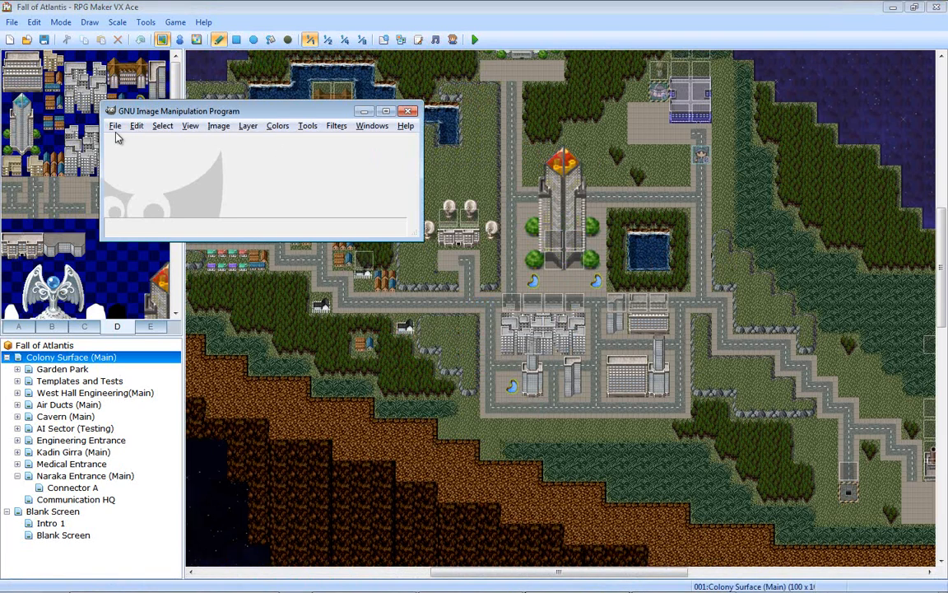
click(115, 126)
click(128, 166)
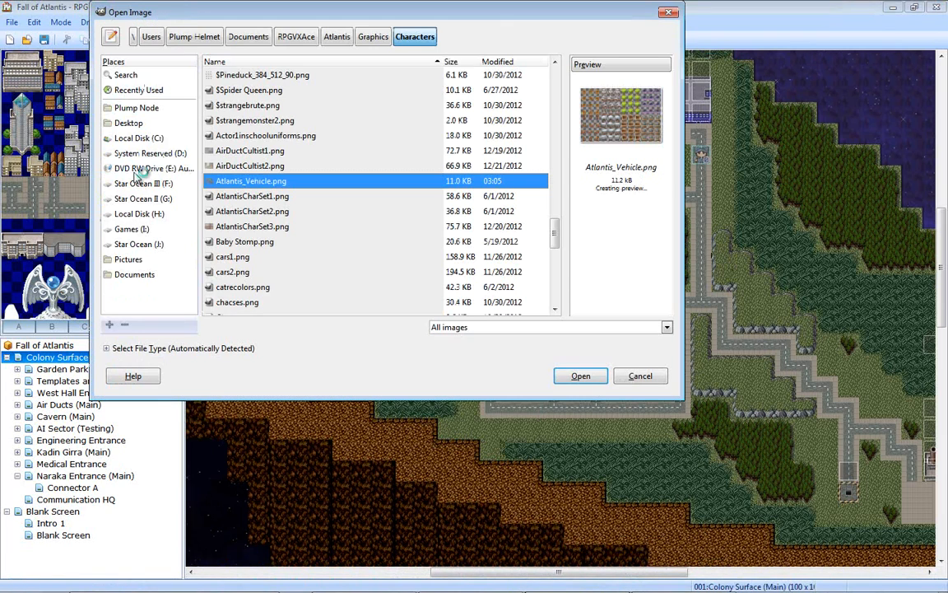
click(371, 36)
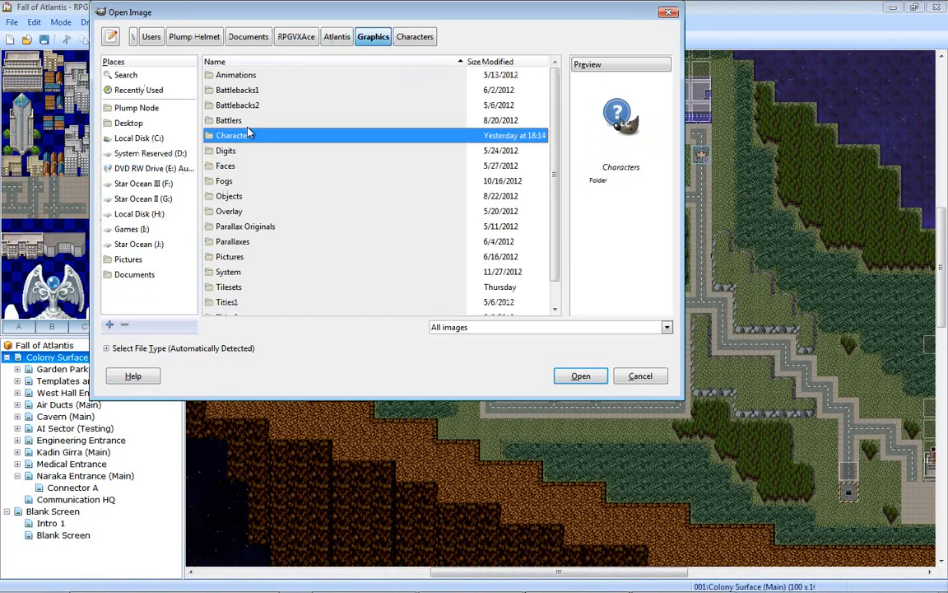
click(239, 302)
double_click(235, 287)
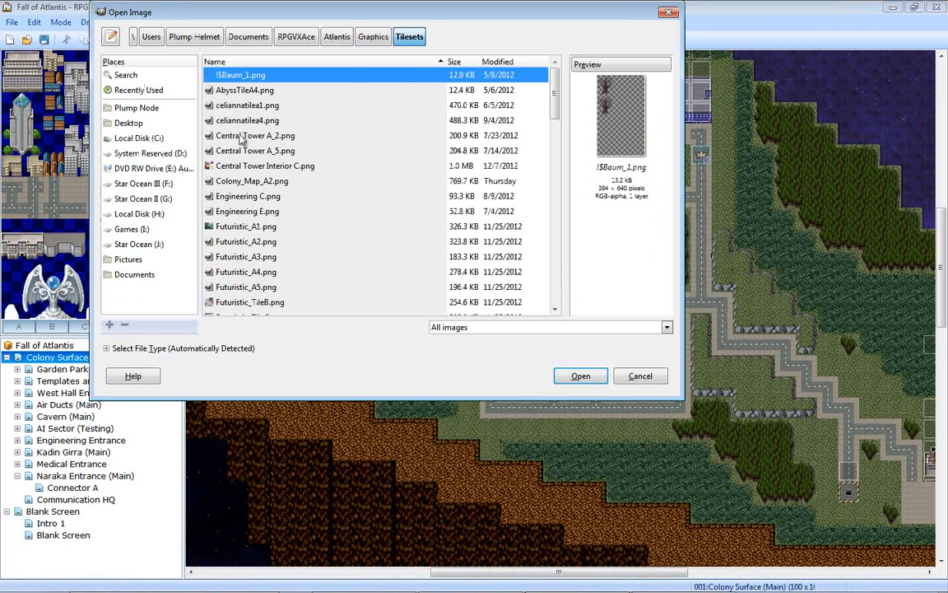
- Sort the tileset files by modification date, oldest first, and preview AbyssTileA4.png, TileA41.png and TileC.png
click(499, 61)
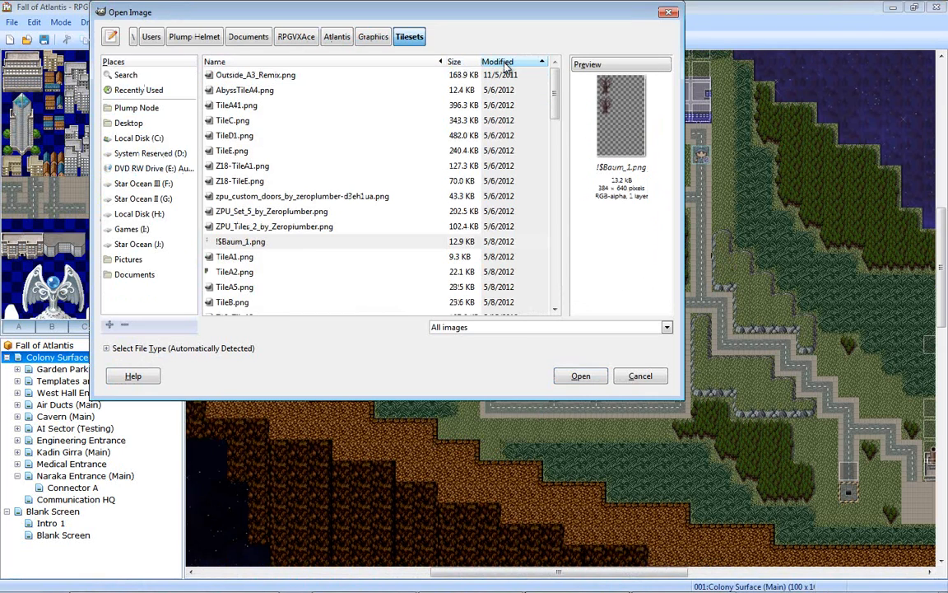
click(253, 75)
click(252, 91)
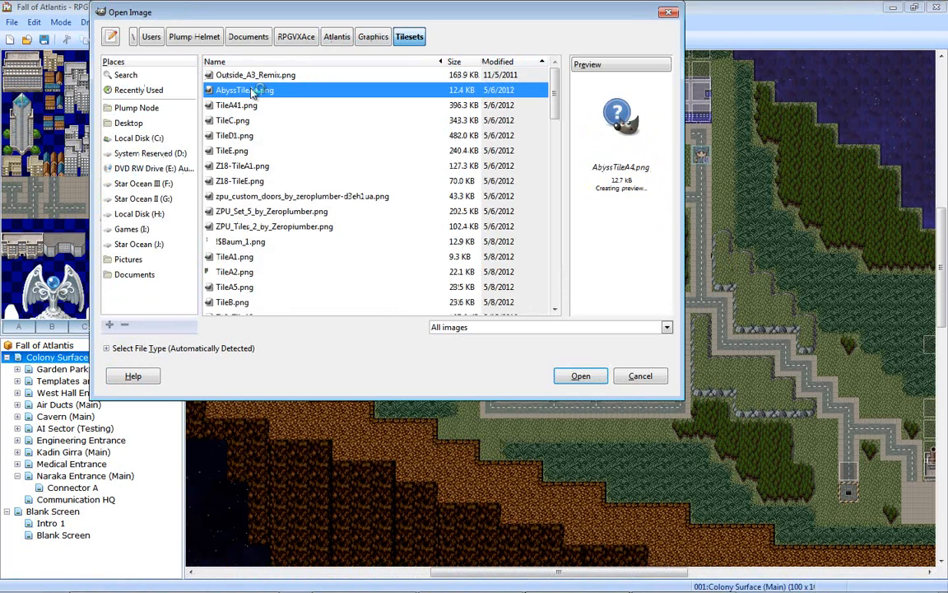
click(258, 107)
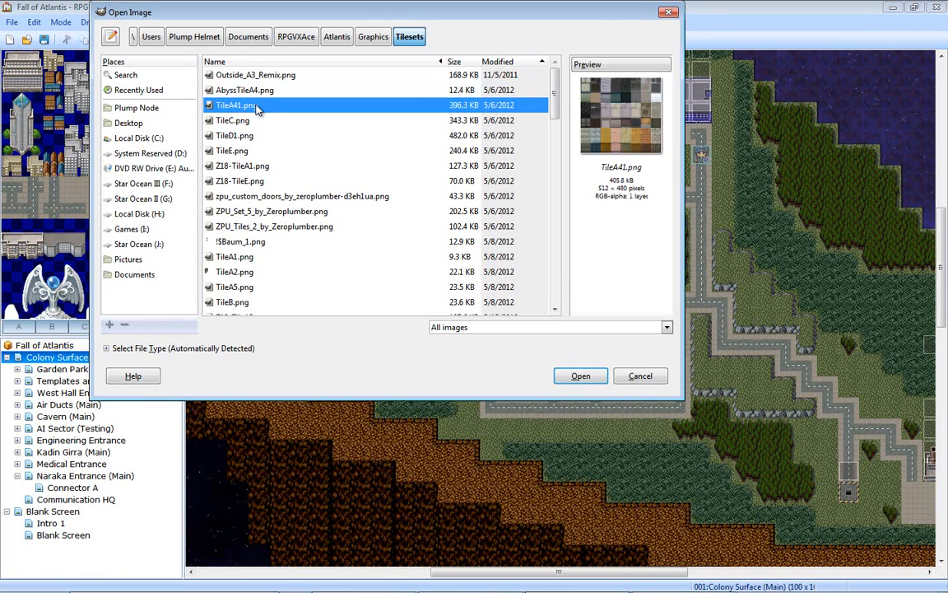
click(241, 122)
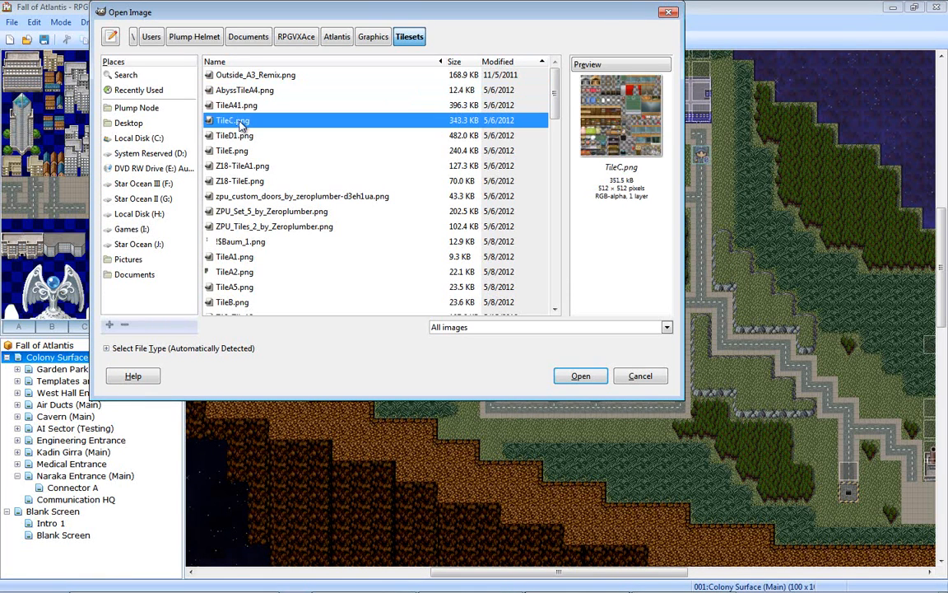
- Sort the tileset files newest first and preview the tile_e_rework image, Naraka_B.png, Colony_Map_A2.png and Outside_A5_Remix.png
click(490, 63)
click(491, 62)
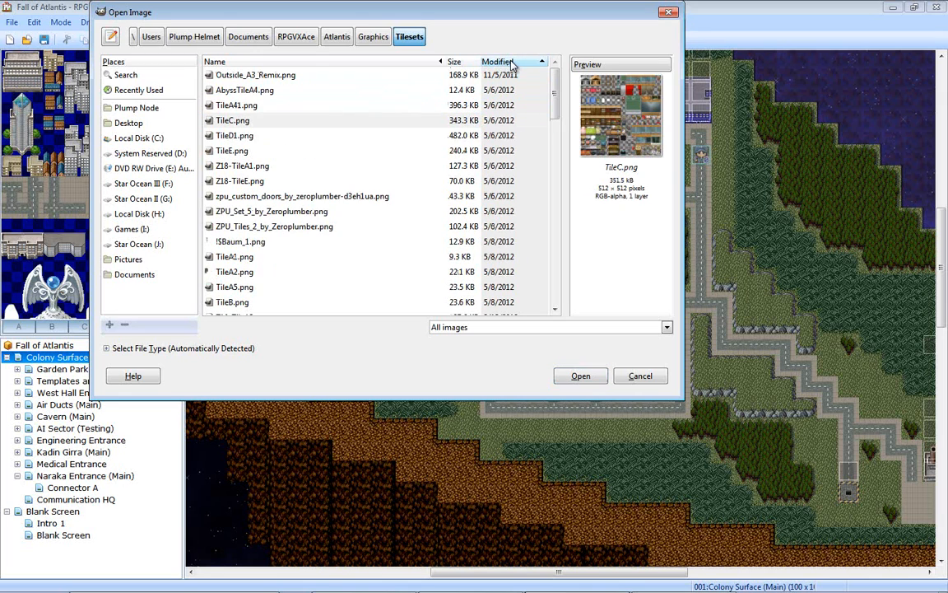
click(499, 62)
click(280, 77)
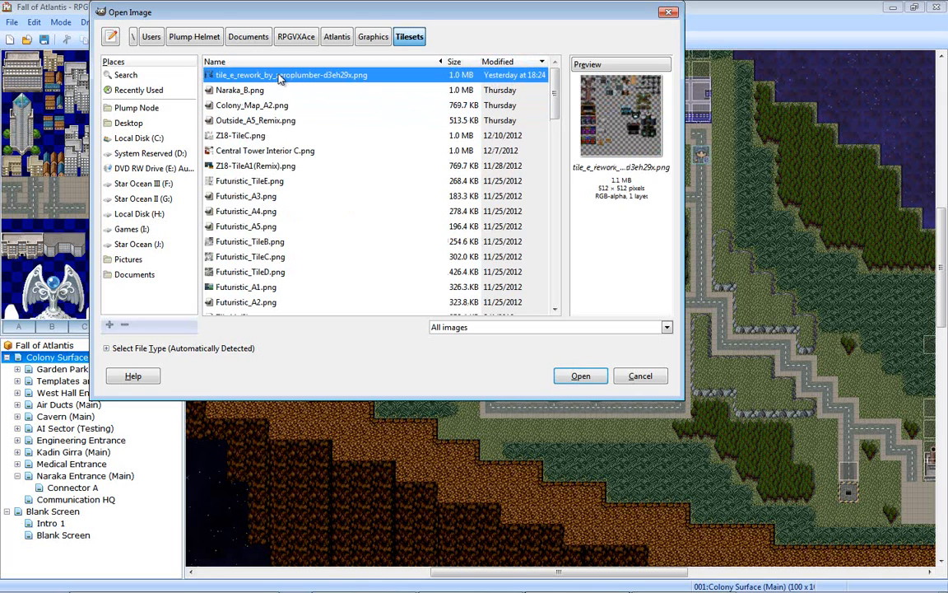
click(277, 91)
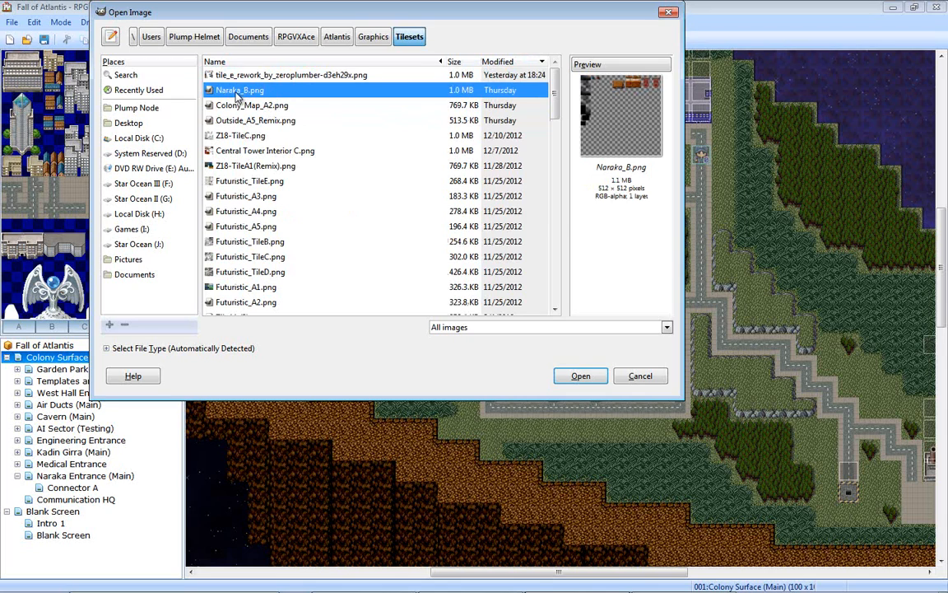
click(253, 107)
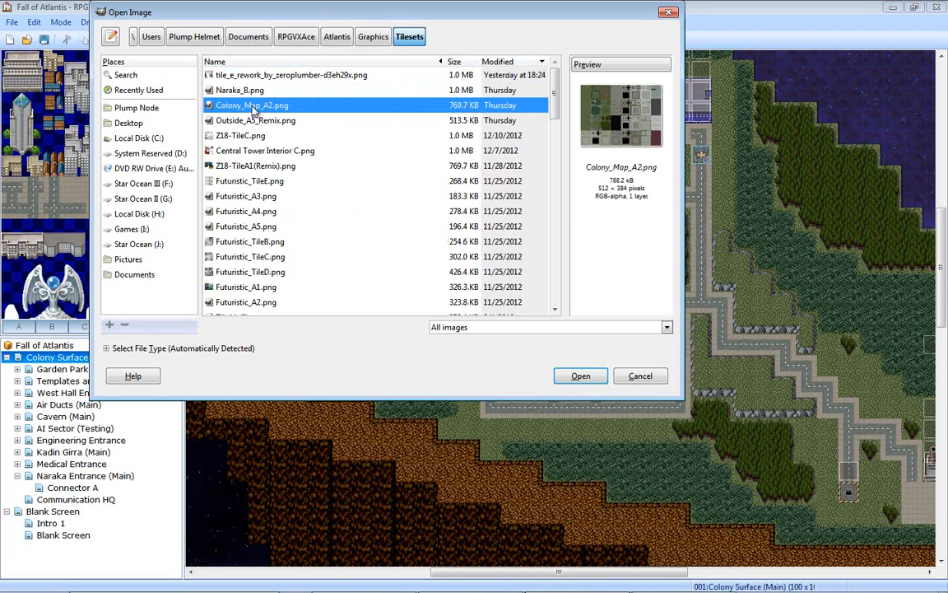
click(264, 122)
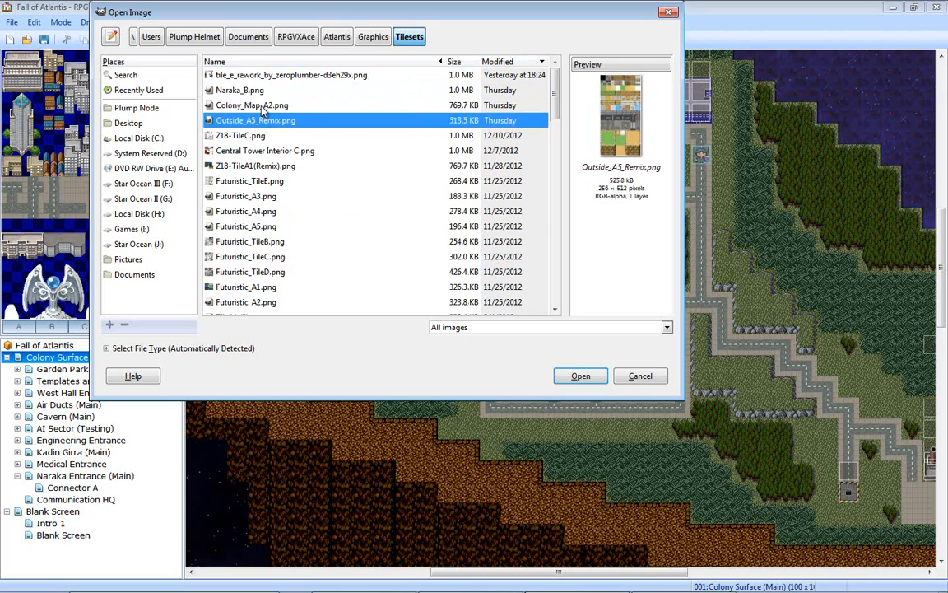
- Open Colony_Map_A2.png, show the grid over the image and turn on snapping to it
double_click(262, 107)
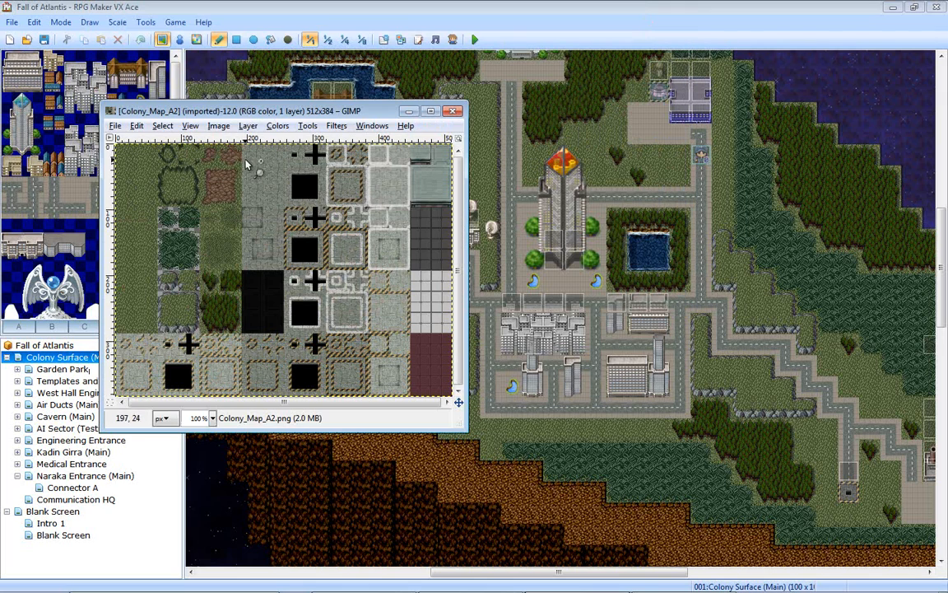
click(193, 125)
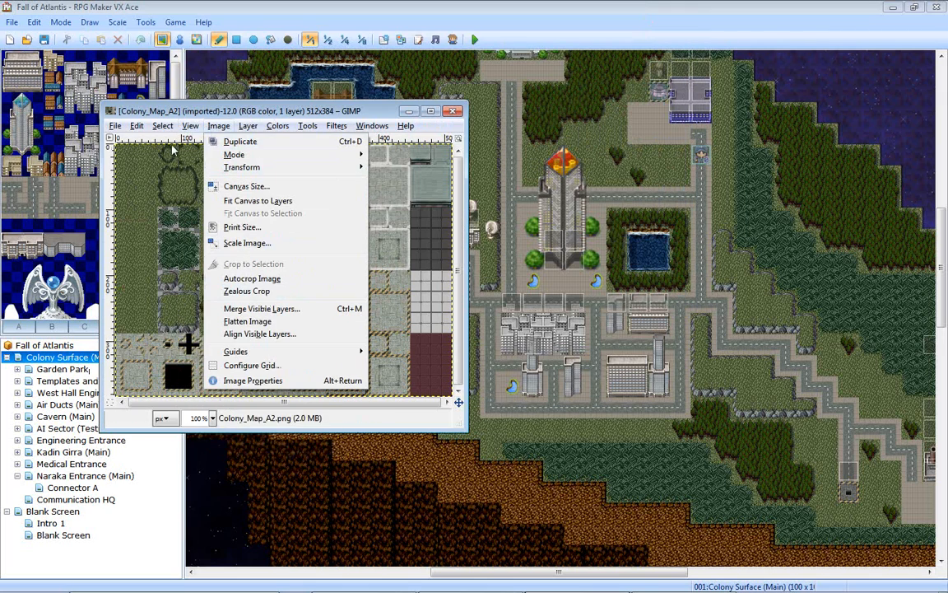
click(216, 298)
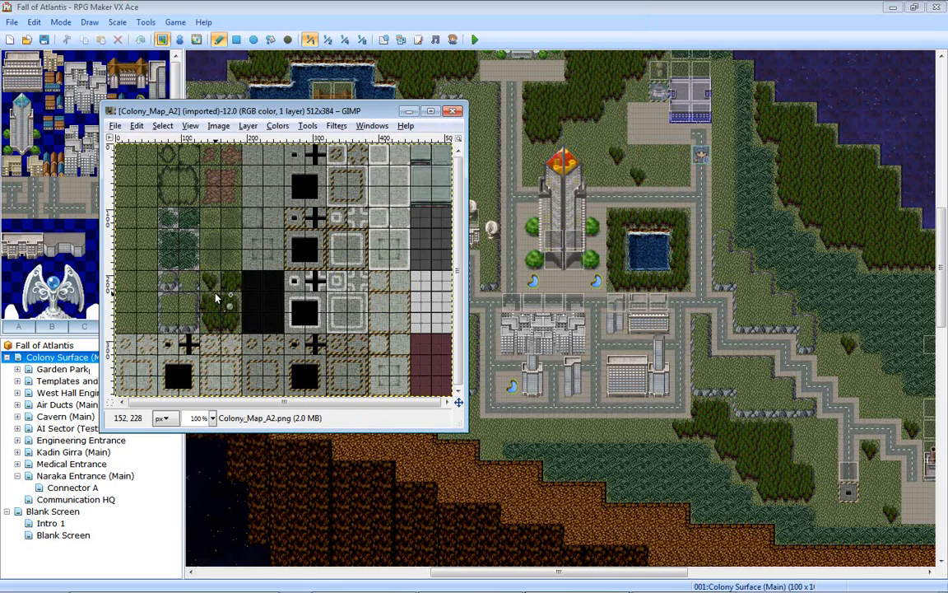
click(190, 125)
click(215, 344)
- Select the 64 by 96 pixel block of rock-edged grass plateau tiles beside the dark forest tiles
ctrl+scroll(211, 260, up, 1)
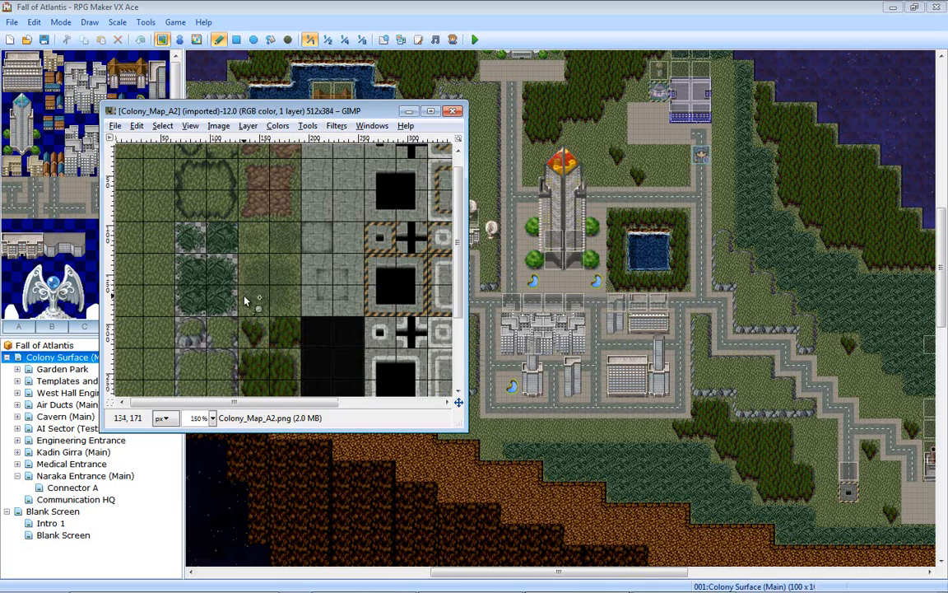
middle_drag(245, 301, 267, 227)
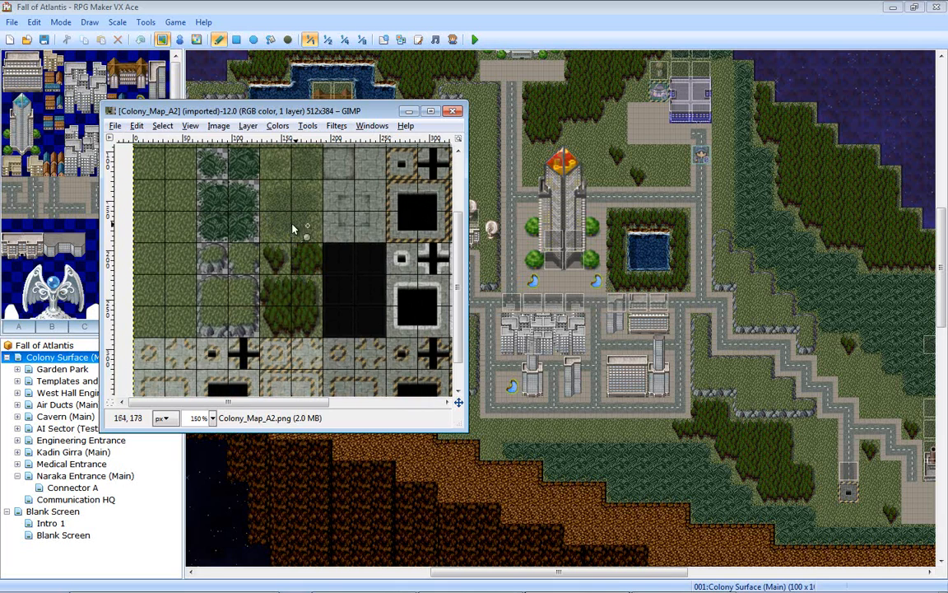
middle_drag(266, 253, 301, 326)
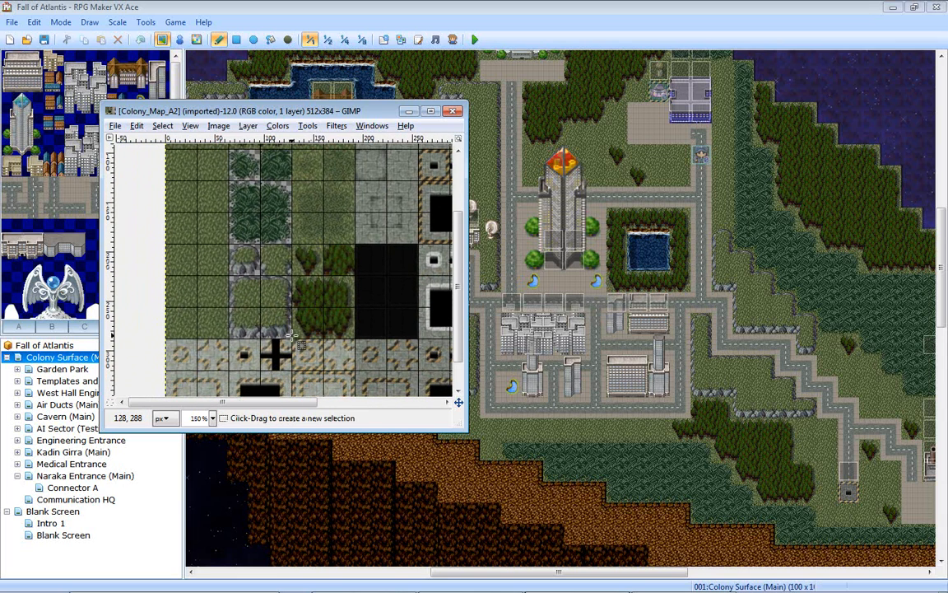
drag(291, 336, 229, 245)
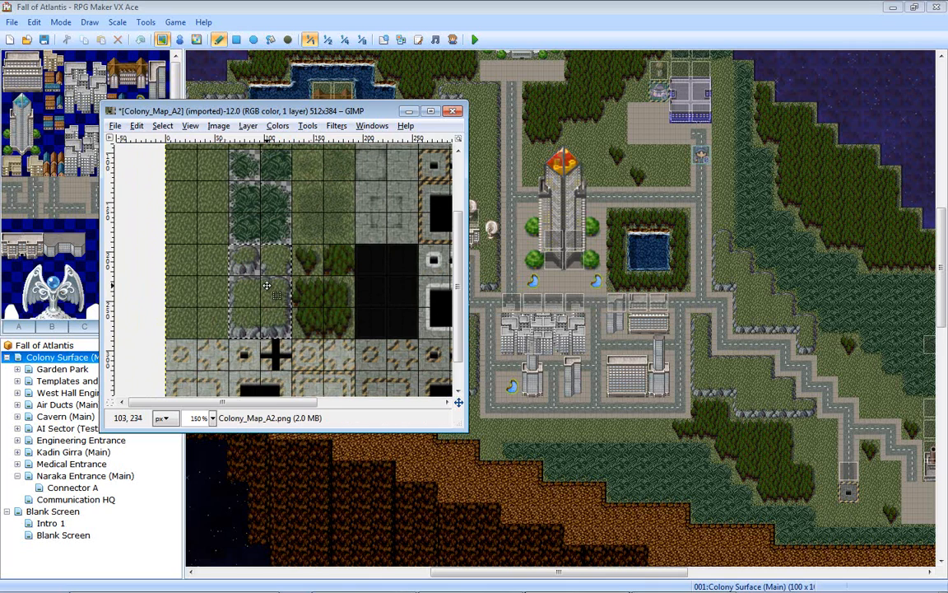
ctrl+scroll(263, 285, up, 2)
scroll(263, 285, down, 1)
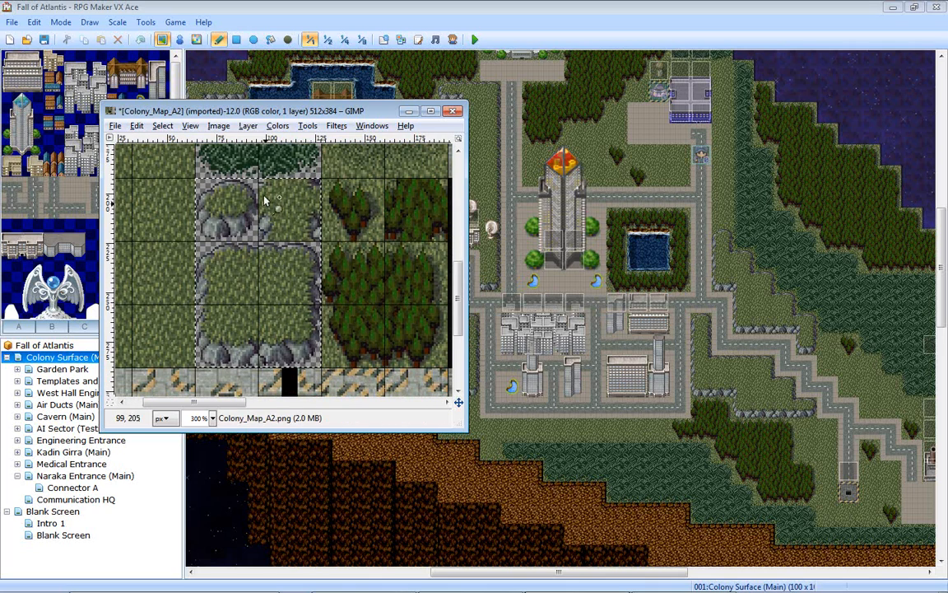
- Open Hue-Saturation for the selected plateau tiles, try a green hue of -58 and reset the color
click(274, 125)
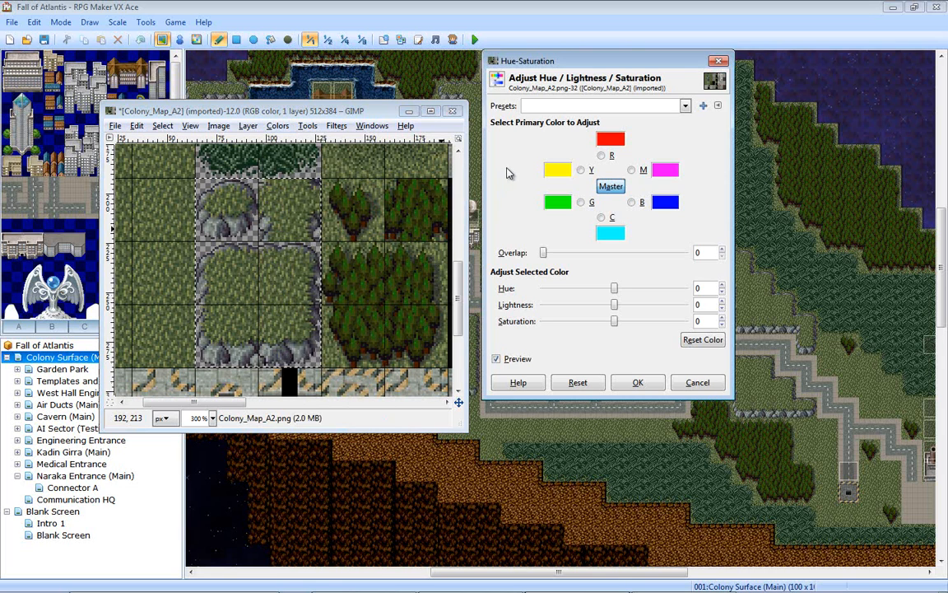
click(581, 202)
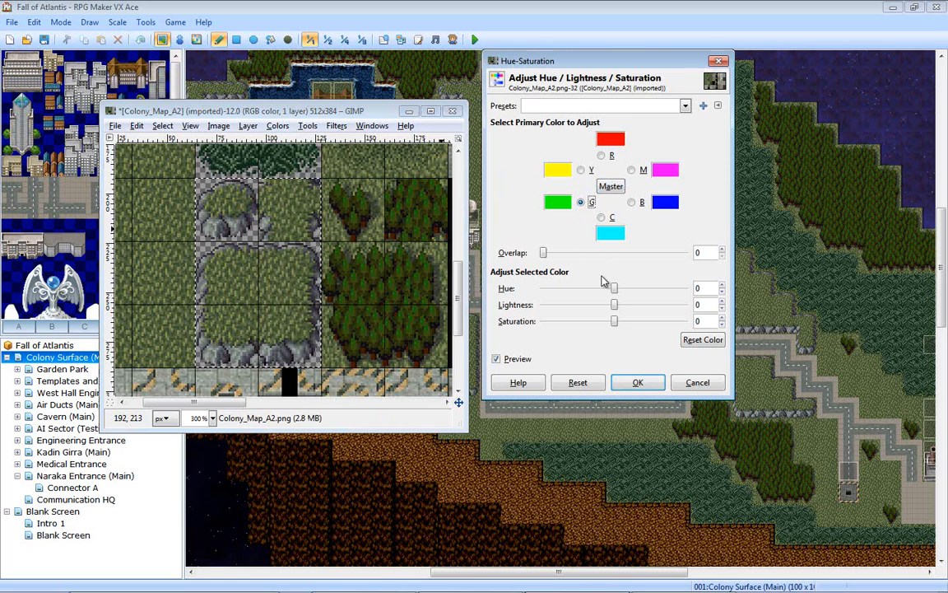
drag(618, 291, 593, 289)
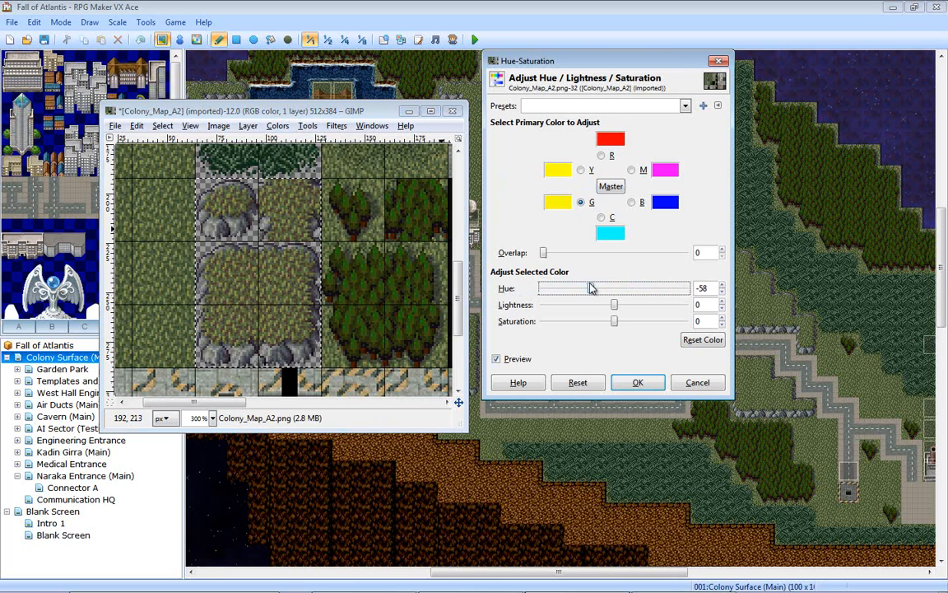
click(703, 339)
- Apply a yellow lightness of -38 and saturation of -22 to the plateau tiles and overwrite Colony_Map_A2.png
click(580, 169)
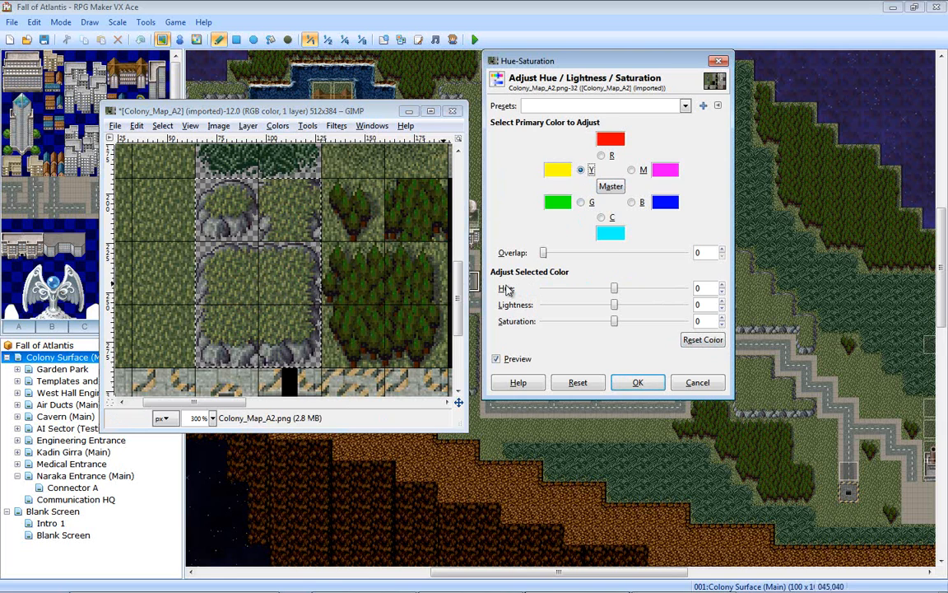
drag(614, 288, 587, 308)
click(702, 341)
drag(614, 322, 587, 322)
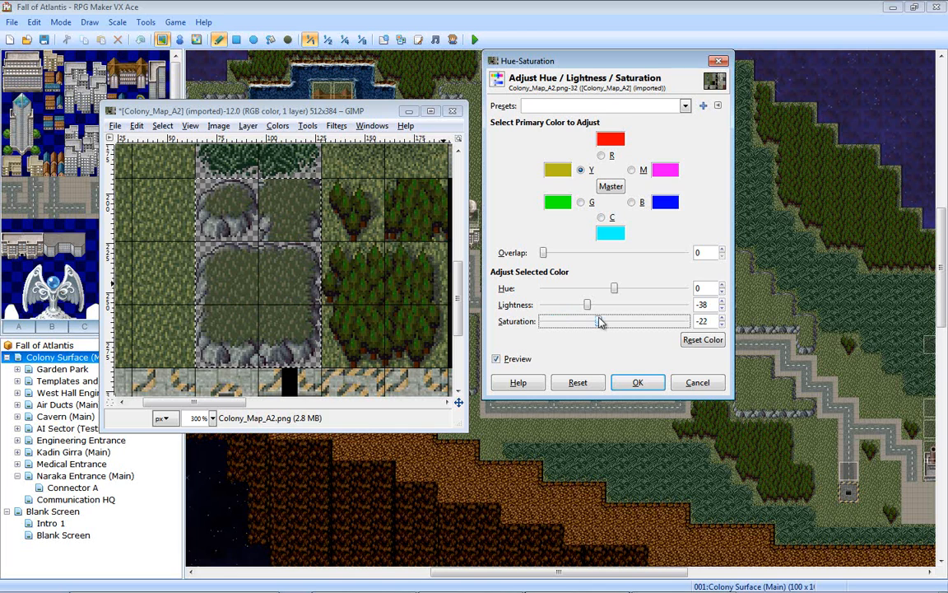
click(638, 383)
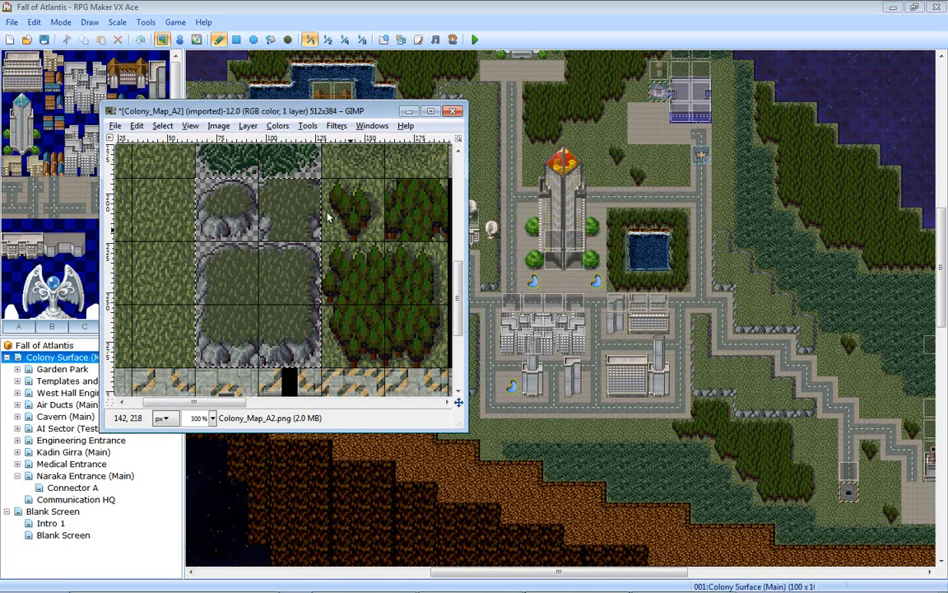
click(115, 125)
click(144, 291)
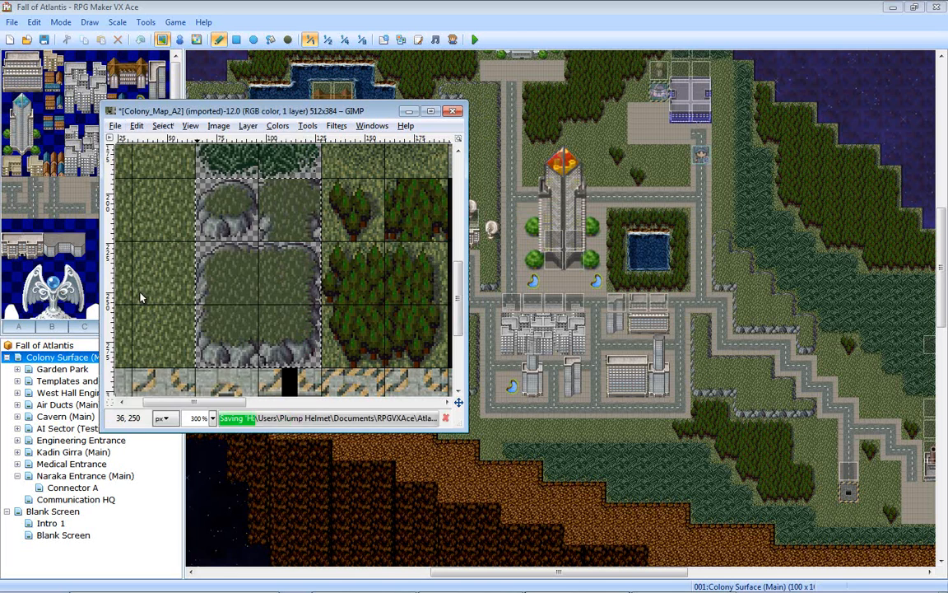
- Switch to RPG Maker VX Ace, open and close the database to refresh the tileset, and examine the plateaus on the Colony Surface map
click(498, 23)
click(384, 40)
click(683, 62)
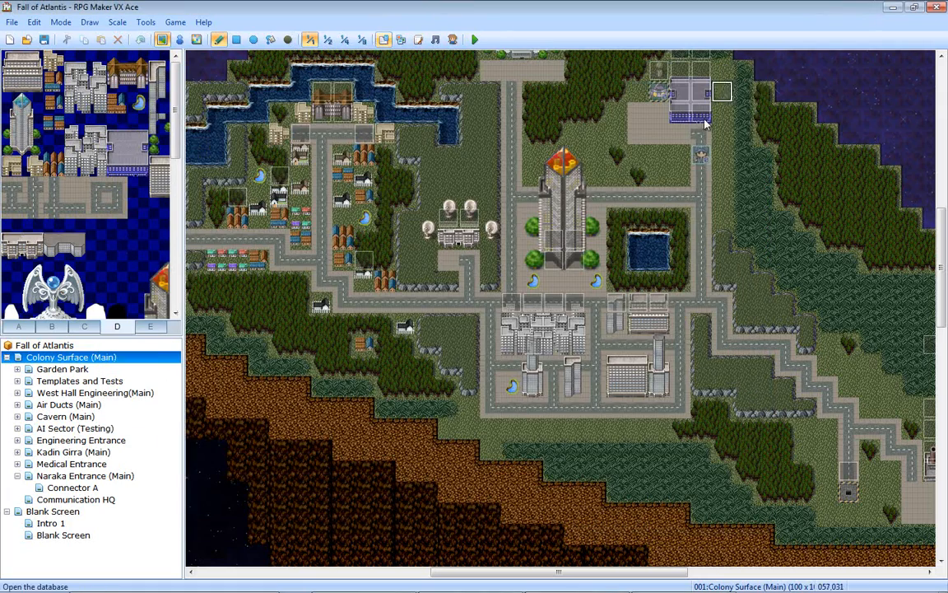
middle_drag(570, 295, 650, 354)
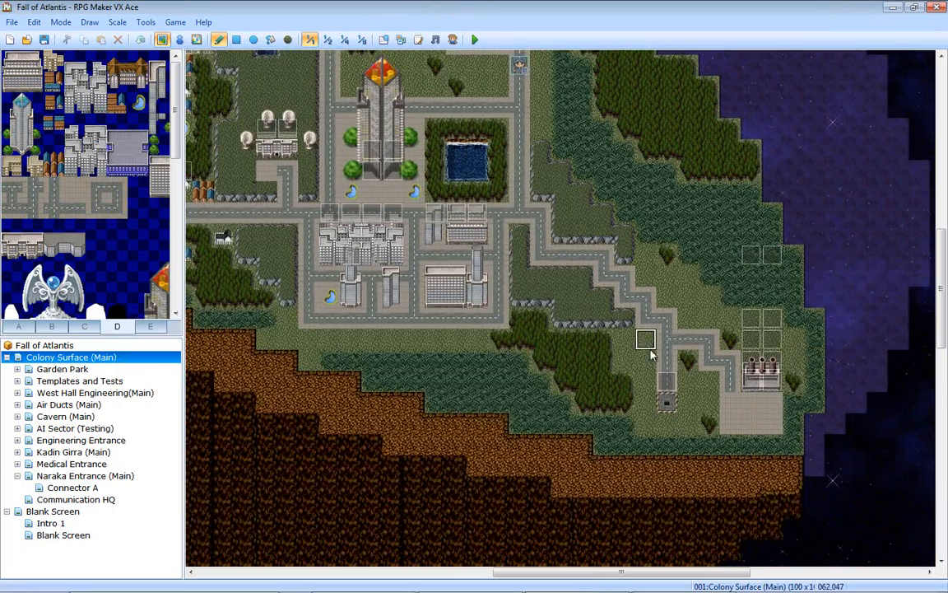
middle_drag(595, 317, 634, 560)
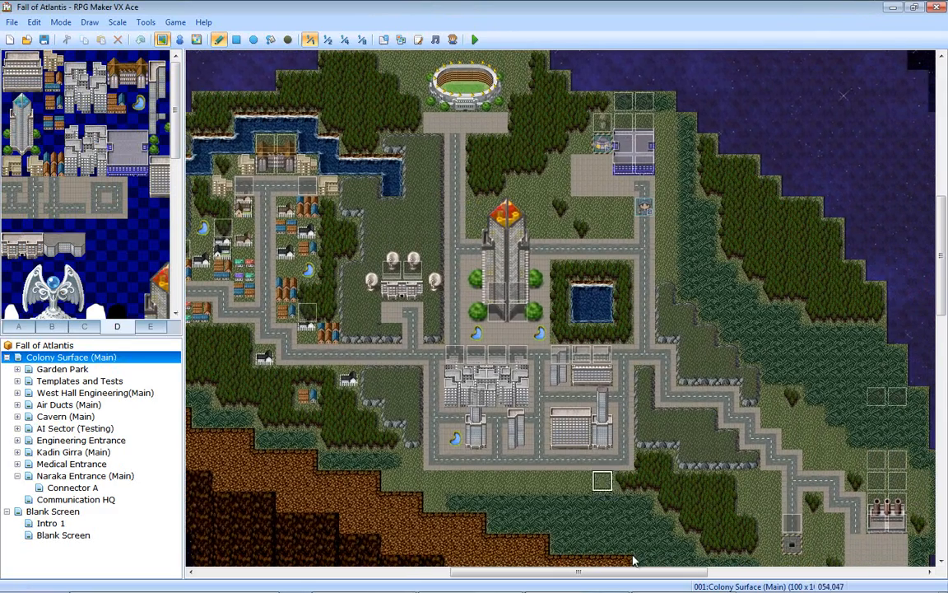
- Switch to GIMP, undo the plateau color adjustment and overwrite Colony_Map_A2.png with the restored tiles
click(638, 581)
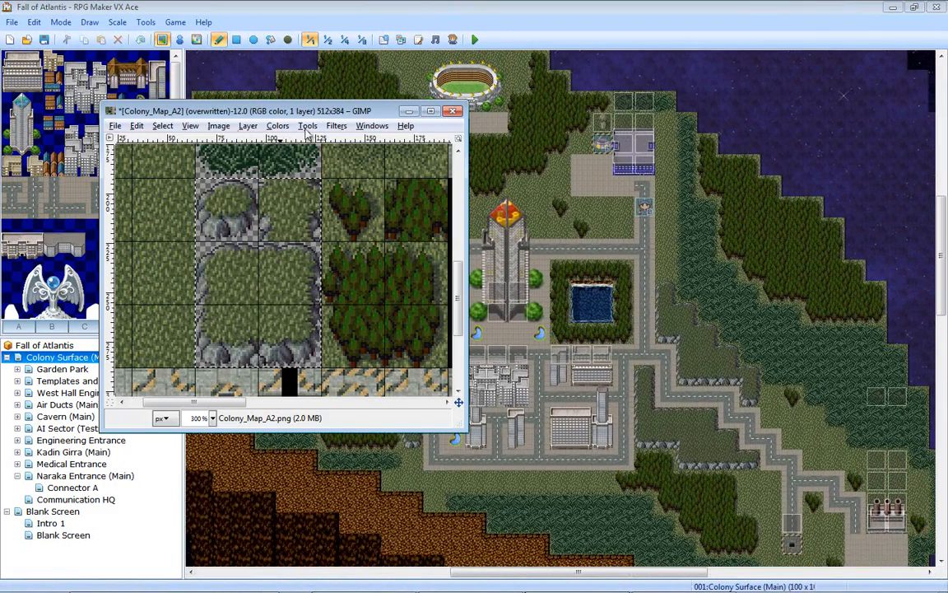
key(ctrl+e)
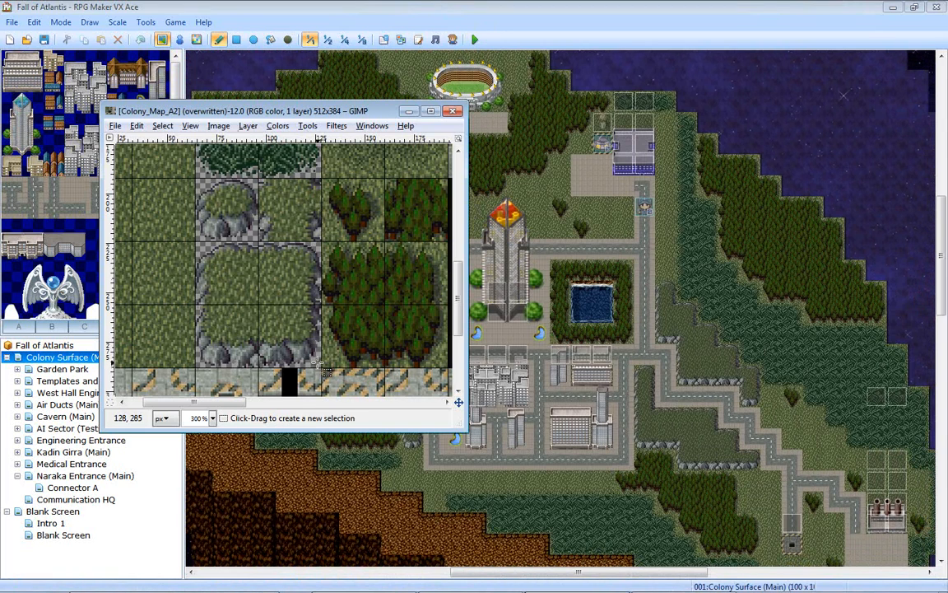
- Reselect the rock-edged plateau block and open Hue-Saturation with yellow as the primary color to adjust
drag(321, 370, 197, 178)
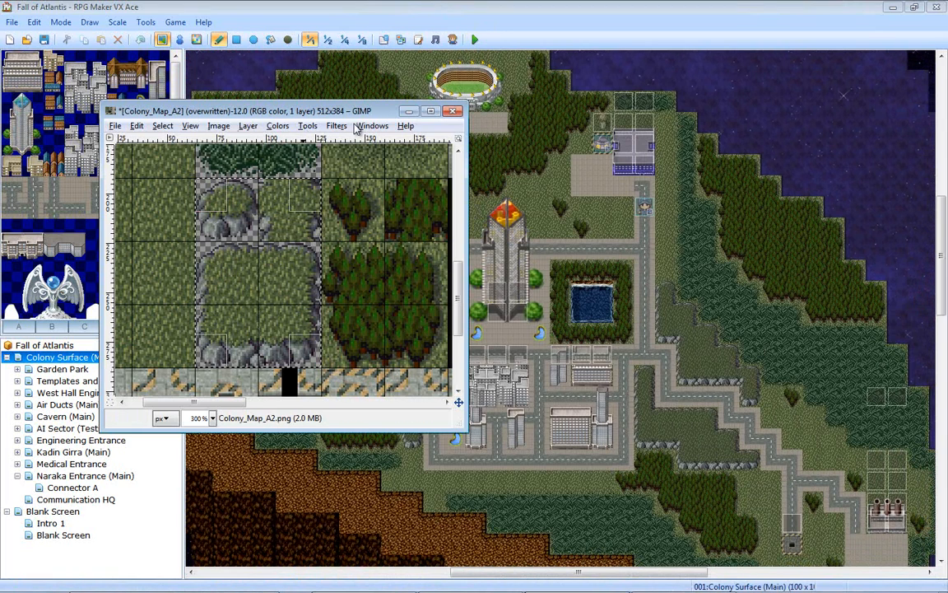
click(280, 125)
click(317, 155)
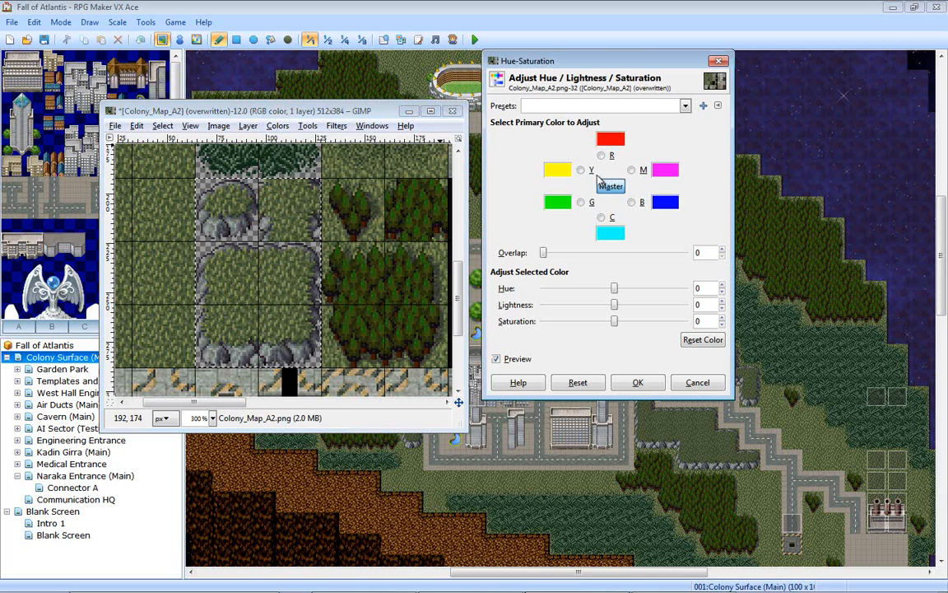
click(580, 170)
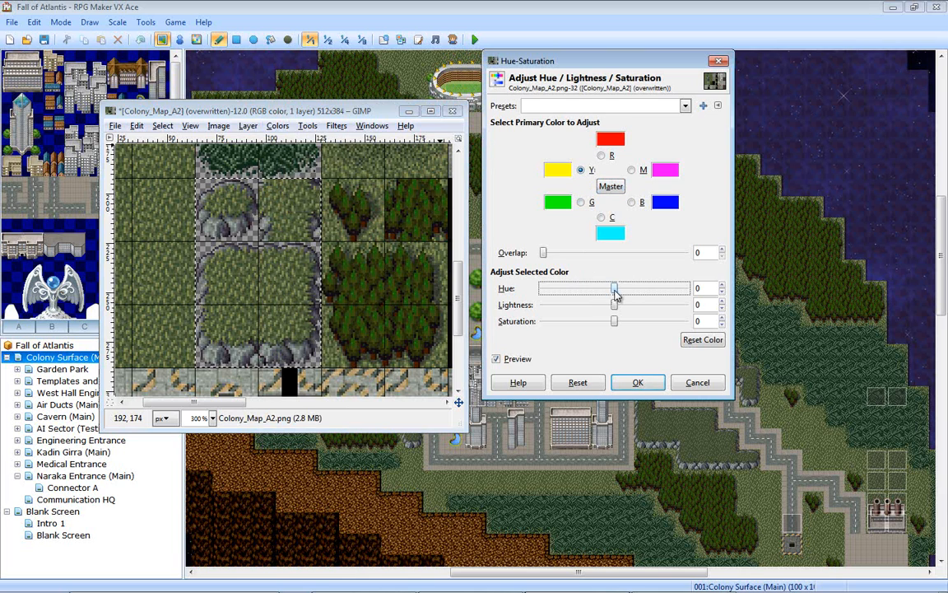
- Try yellow saturations of 100 and -50 on the plateau tiles, resetting the color after each
drag(614, 289, 689, 326)
click(700, 344)
click(694, 346)
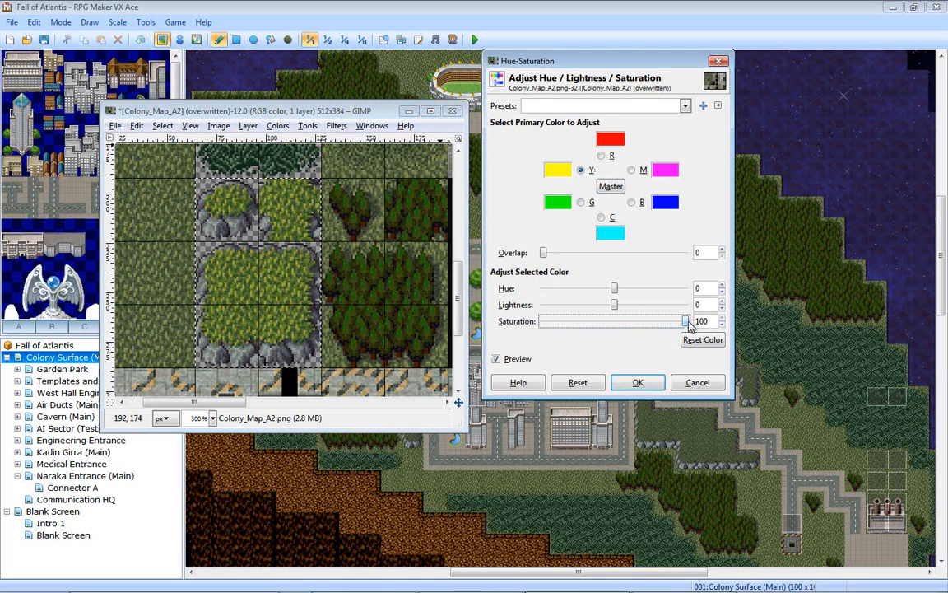
drag(613, 322, 582, 318)
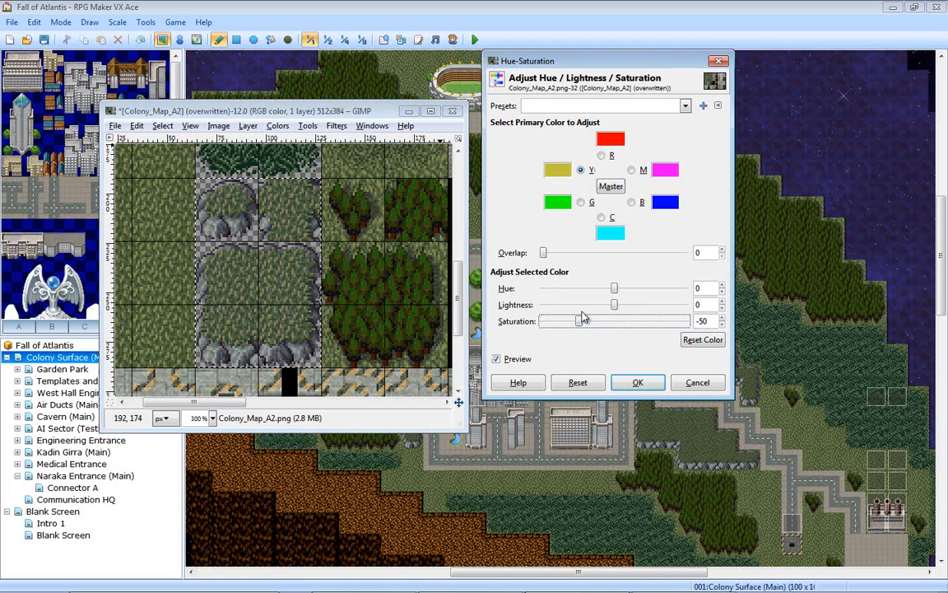
click(698, 347)
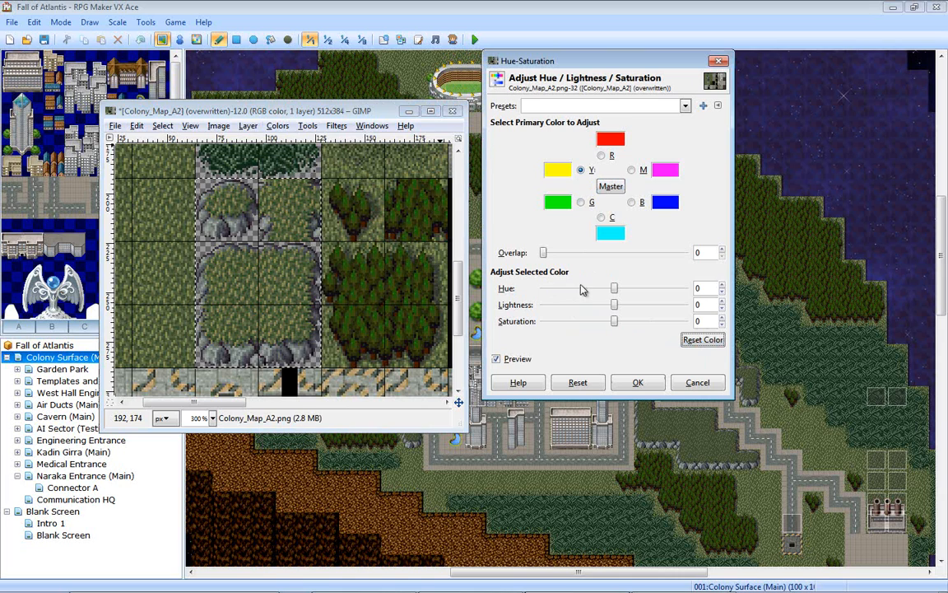
- Try a yellow lightness of 100 with saturation at -100, lower the lightness, and reset the color
drag(615, 305, 694, 320)
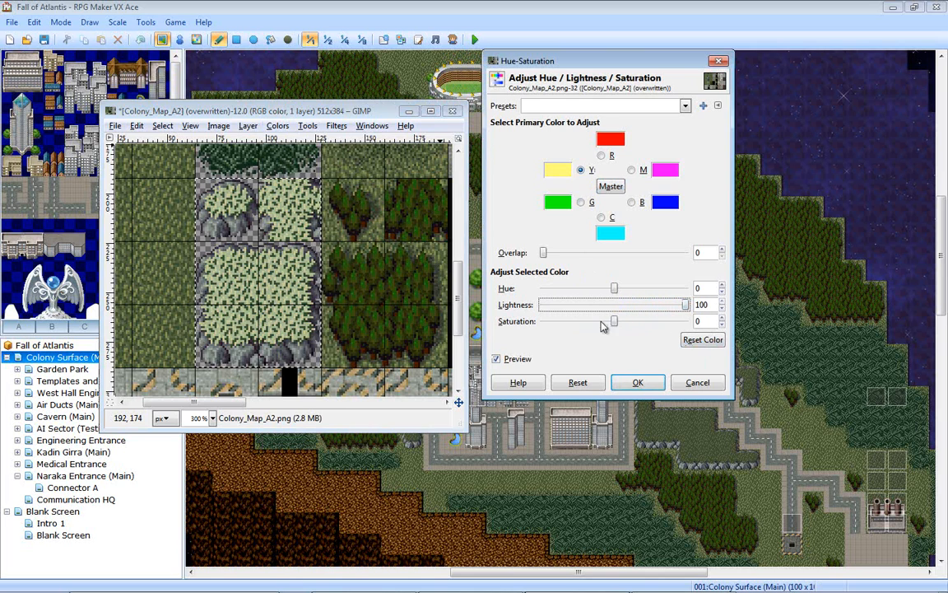
drag(617, 327, 536, 327)
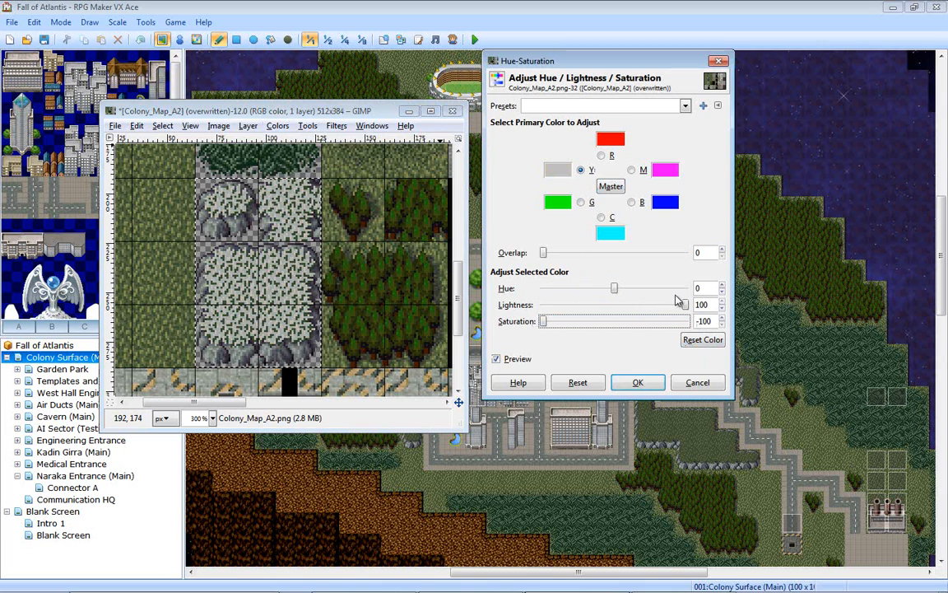
drag(690, 306, 600, 312)
click(702, 341)
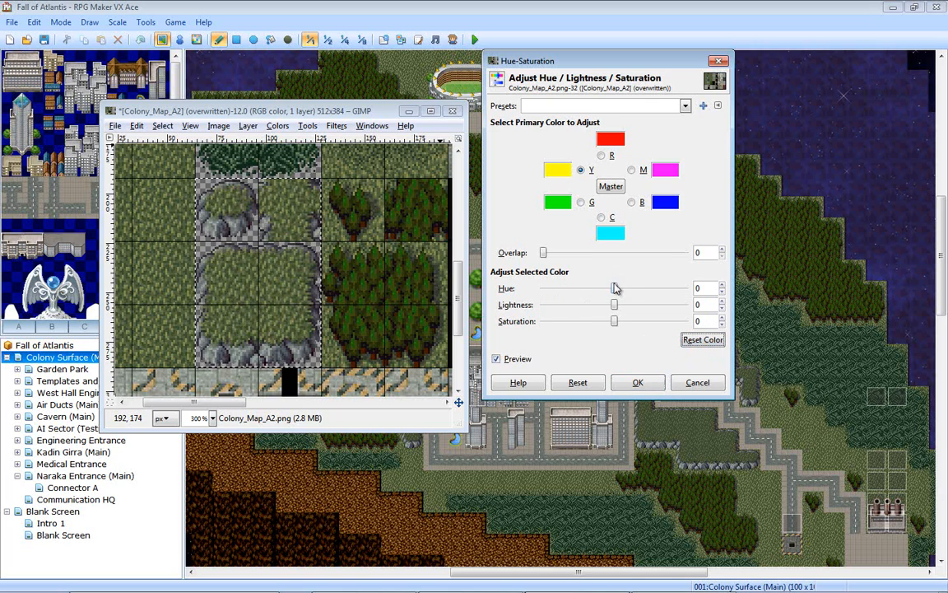
- Try a yellow hue of 117 and a yellow lightness of -63 on the plateau tiles, resetting the color after each
drag(614, 295, 664, 294)
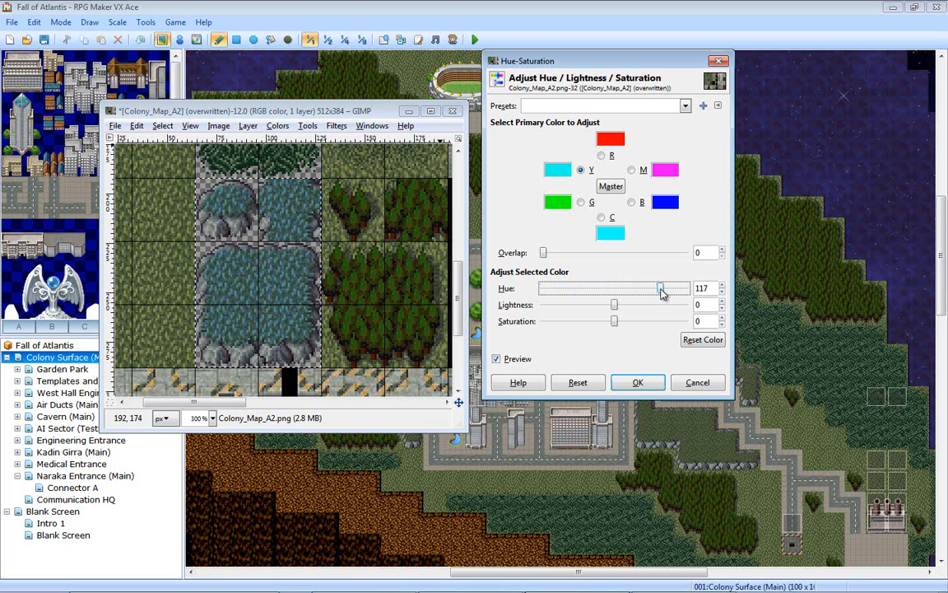
click(700, 340)
drag(643, 309, 581, 314)
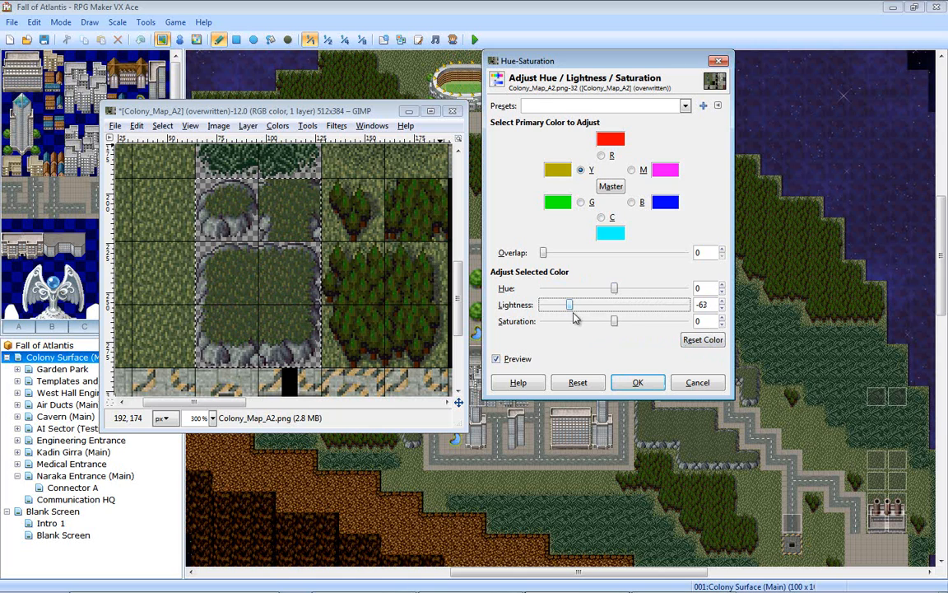
drag(576, 319, 609, 324)
click(702, 339)
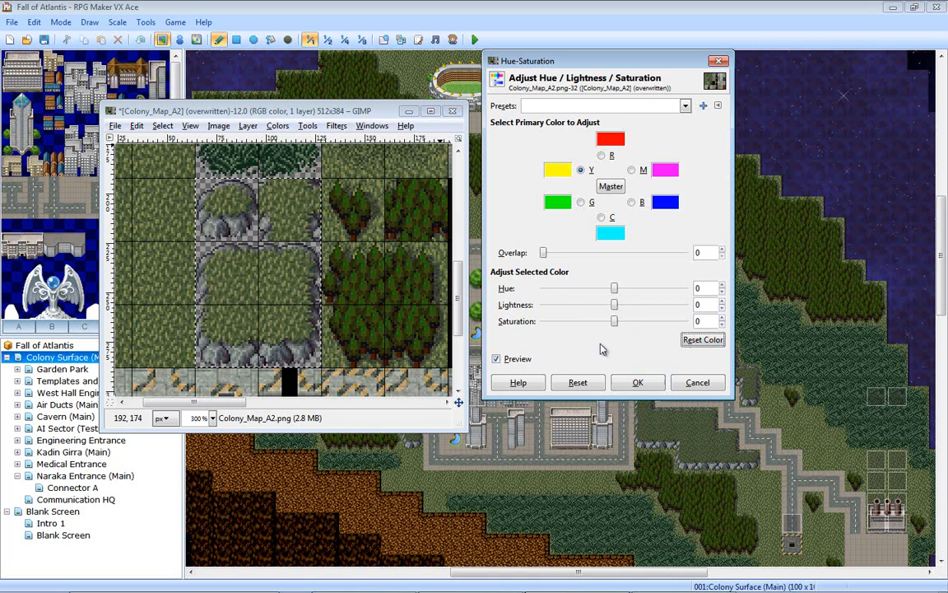
- Apply a yellow lightness of -35 and saturation of -25 to the plateau tiles and overwrite Colony_Map_A2.png
drag(613, 310, 600, 324)
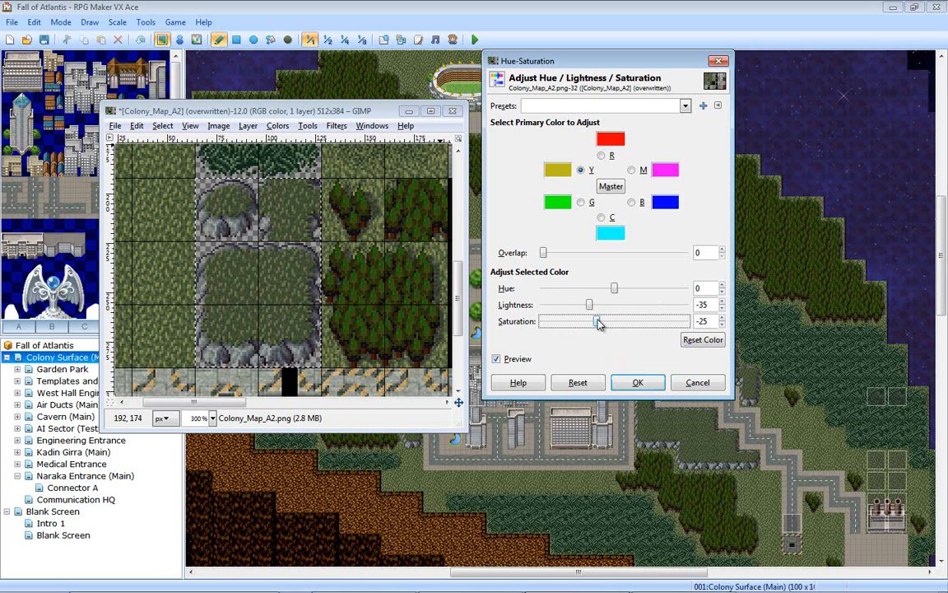
click(638, 382)
click(114, 126)
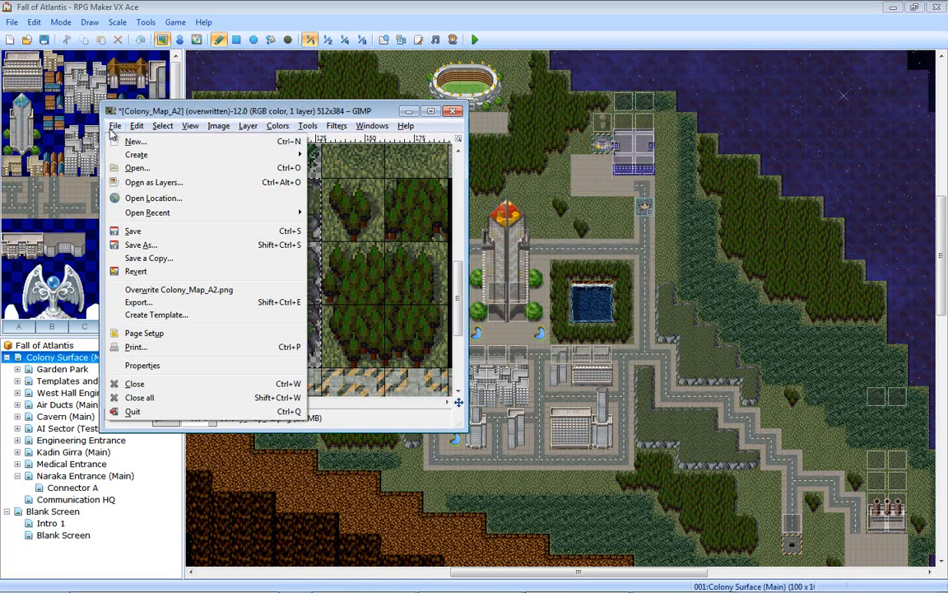
click(137, 302)
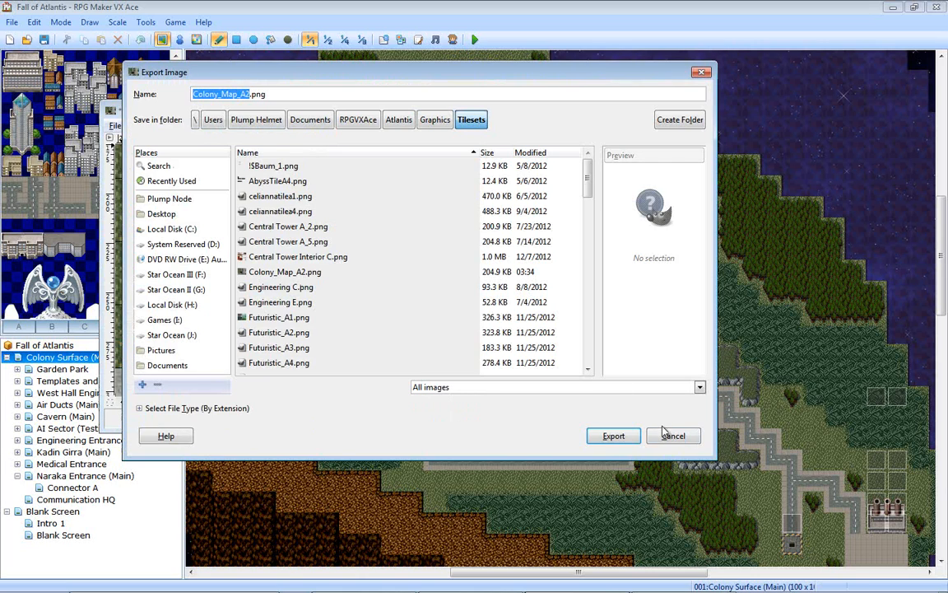
click(674, 435)
click(115, 126)
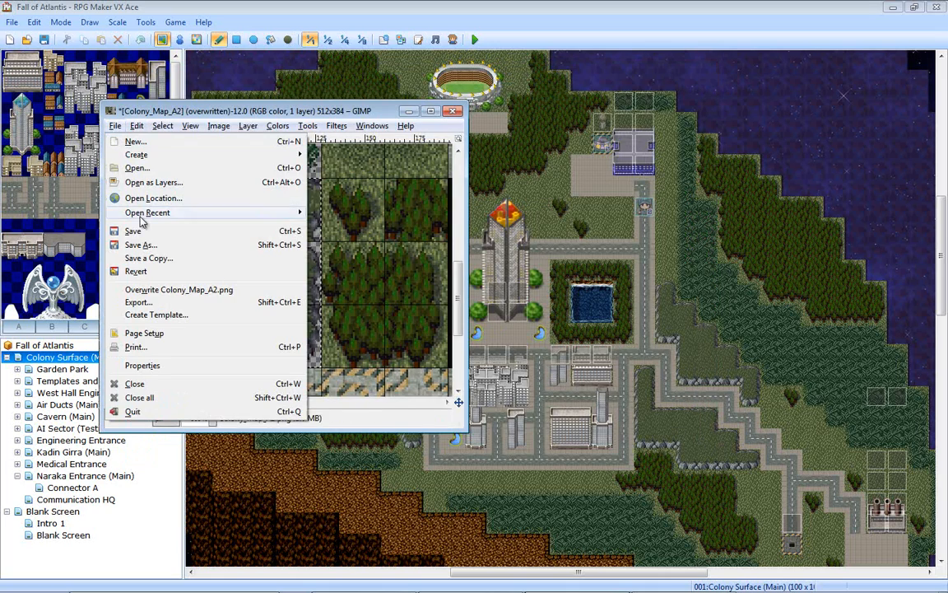
click(152, 289)
- Switch to RPG Maker VX Ace, then open the project database and close it again
click(387, 33)
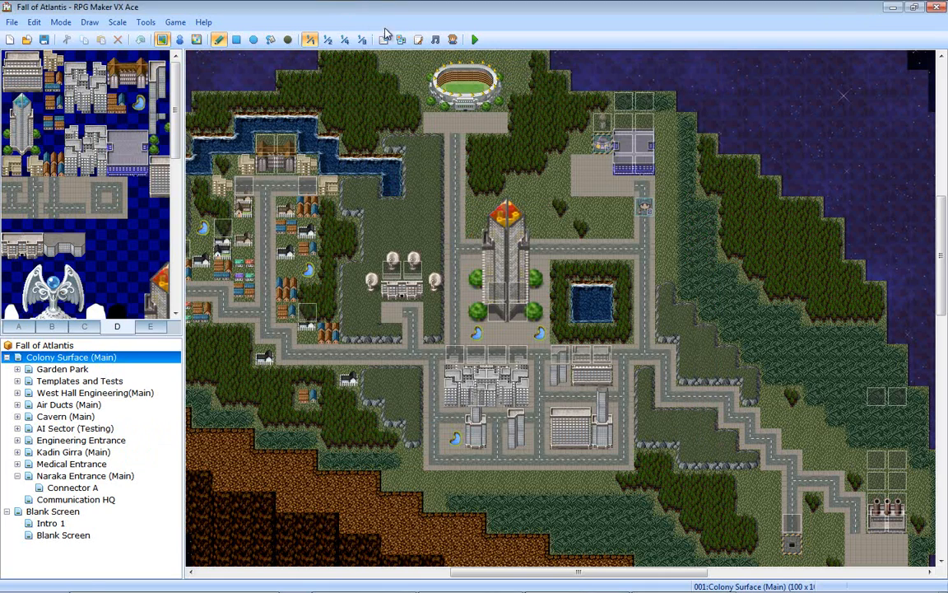
click(384, 39)
click(690, 61)
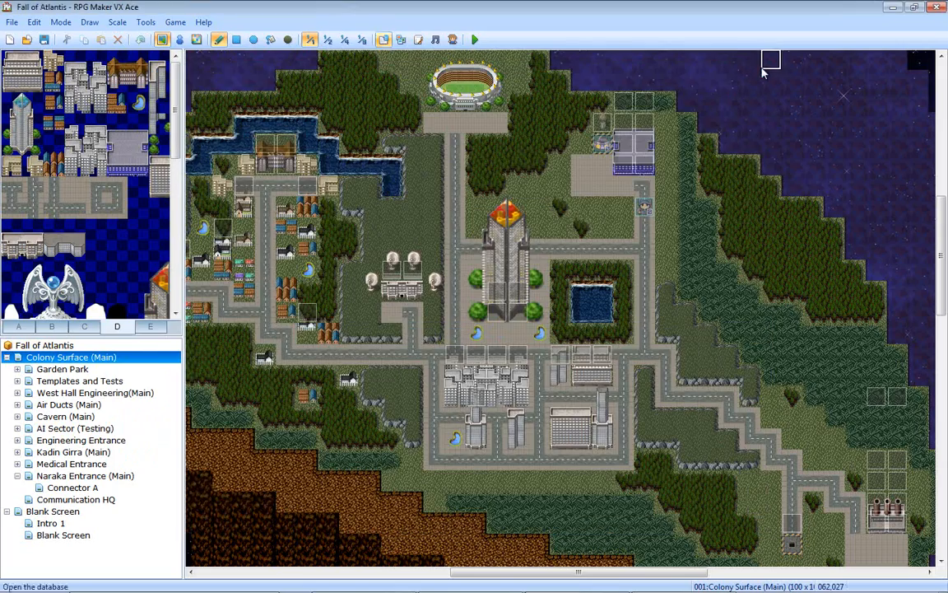
- Survey the recolored plateaus on the Colony Surface map from the western harbor to the eastern coast
shift+scroll(392, 304, left, 3)
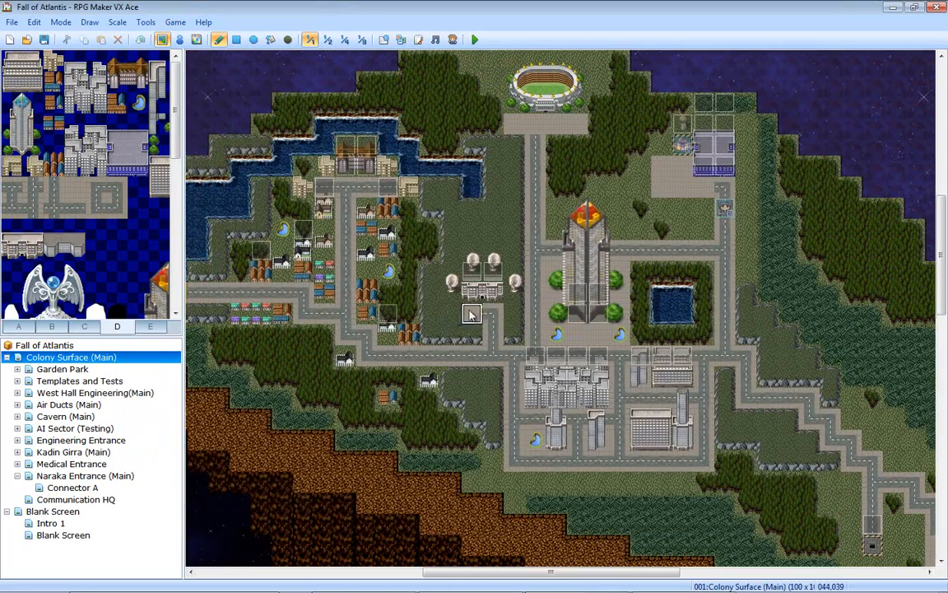
shift+scroll(345, 324, left, 4)
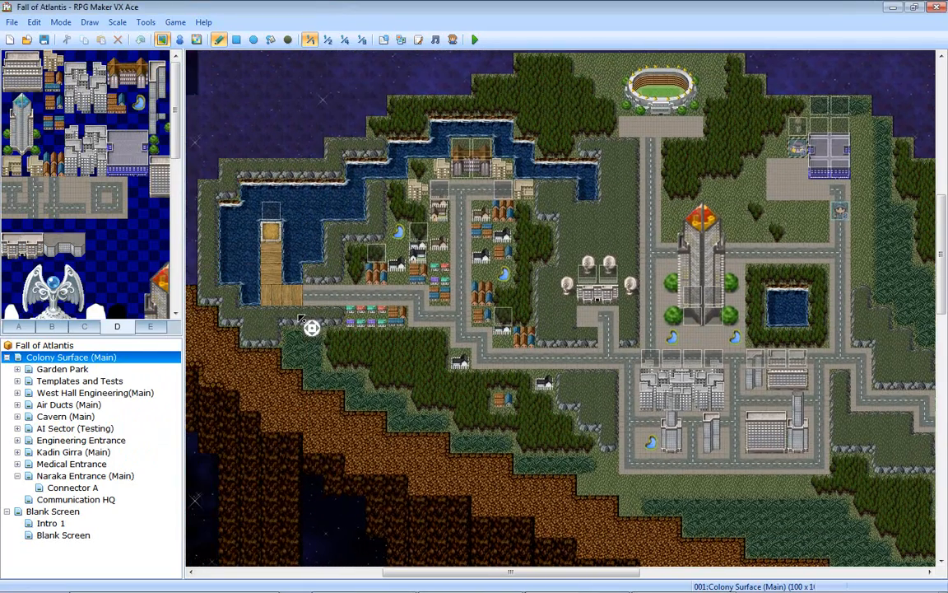
mouse_move(312, 328)
middle_down()
mouse_move(304, 323)
mouse_move(442, 370)
middle_up()
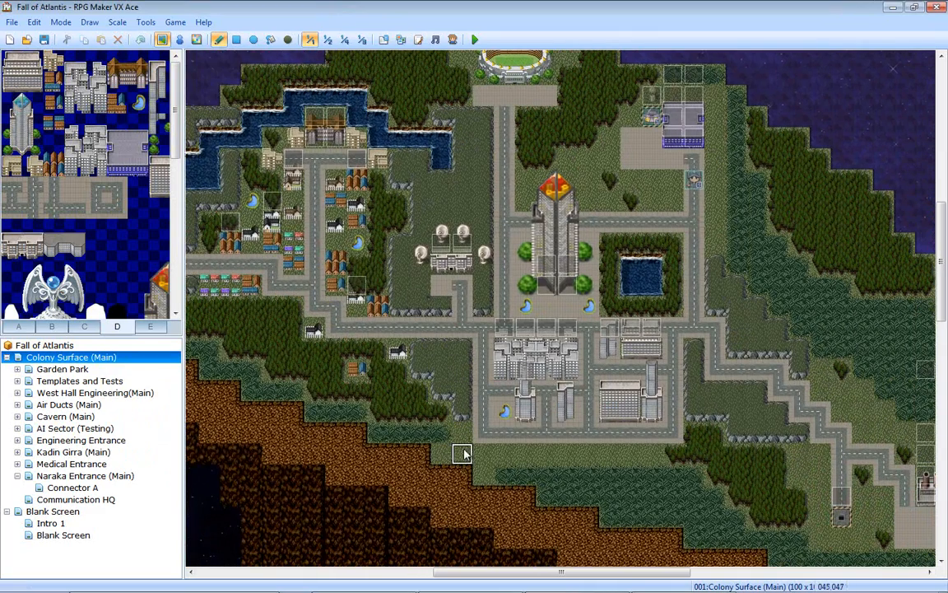
shift+scroll(540, 432, right, 8)
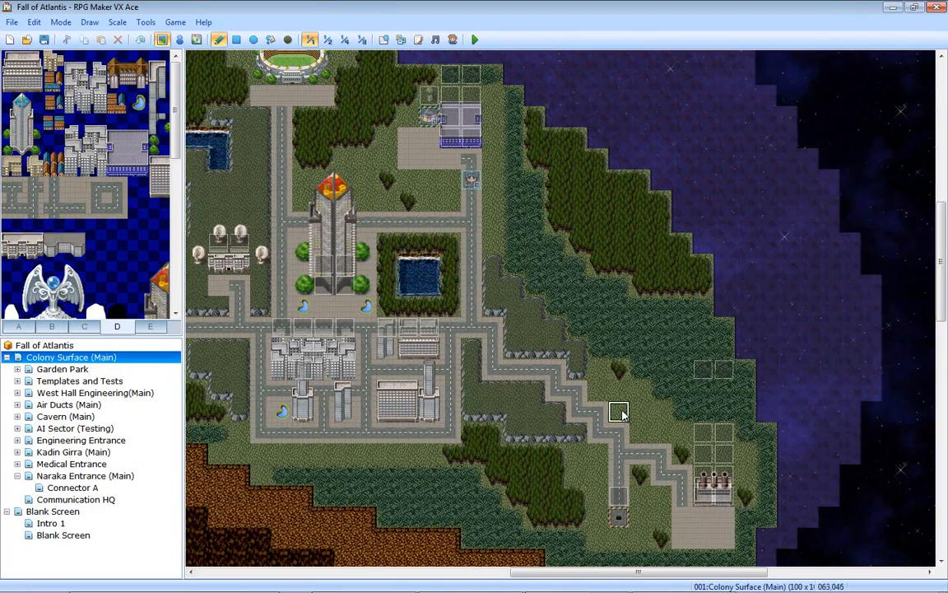
mouse_move(631, 393)
middle_down()
mouse_move(601, 404)
mouse_move(559, 329)
mouse_move(515, 315)
mouse_move(518, 308)
mouse_move(488, 314)
middle_up()
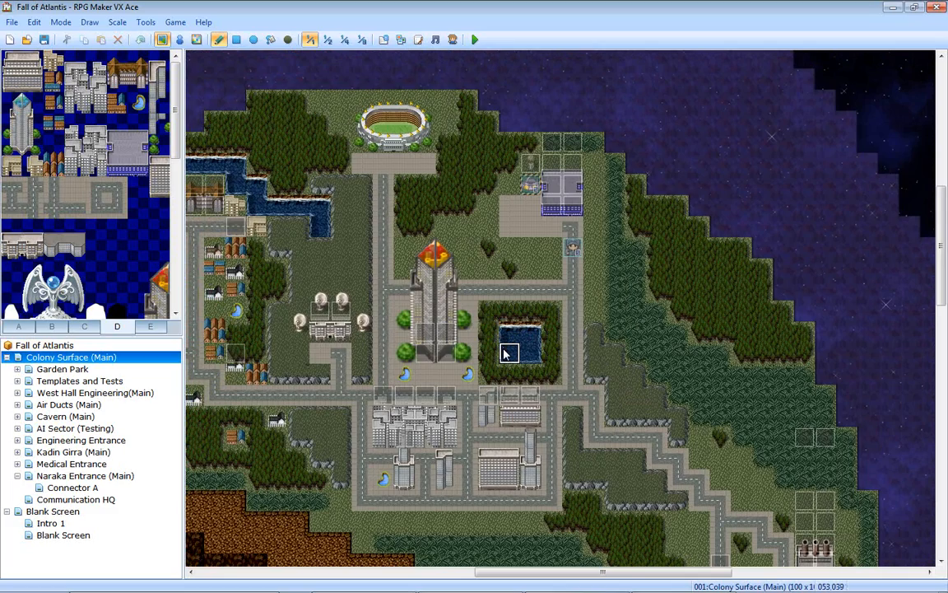
mouse_move(505, 353)
middle_down()
mouse_move(393, 339)
mouse_move(451, 318)
mouse_move(428, 320)
middle_up()
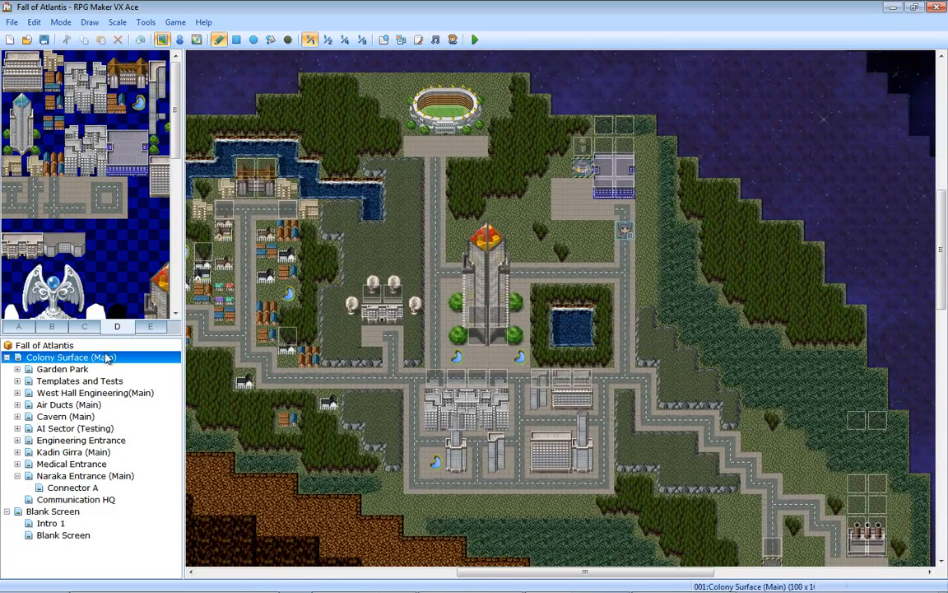
- Open the Garden Park map and survey it from the southern water up to the northern camp area
click(62, 369)
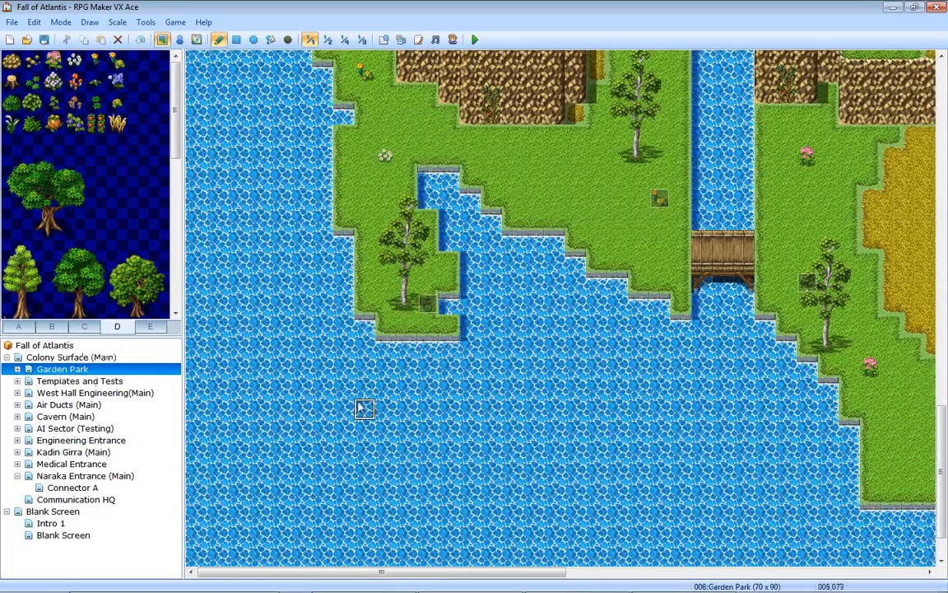
middle_drag(363, 408, 460, 245)
middle_drag(488, 327, 596, 140)
middle_drag(582, 302, 608, 168)
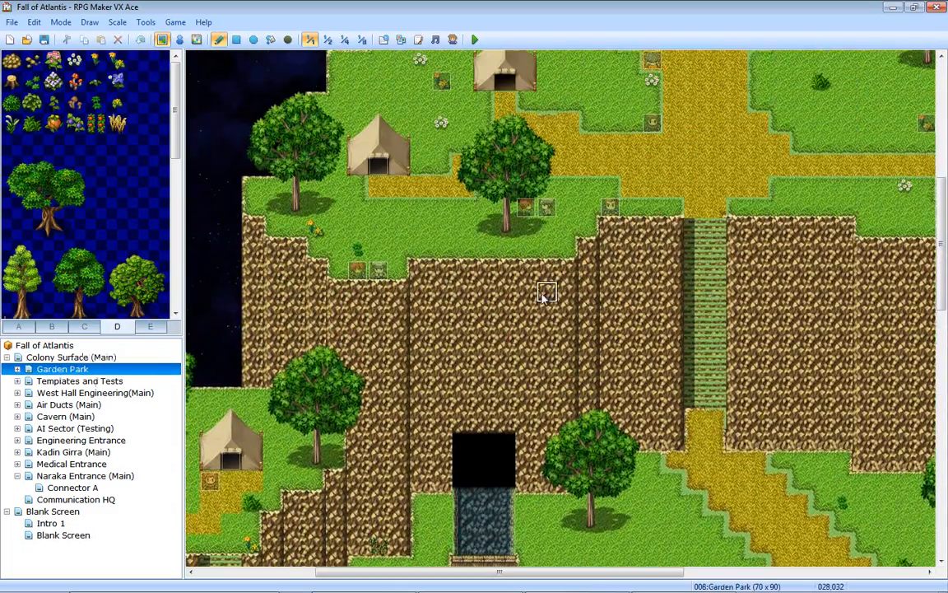
middle_drag(538, 315, 609, 189)
mouse_move(599, 271)
middle_down()
mouse_move(609, 275)
mouse_move(611, 209)
mouse_move(686, 397)
middle_up()
middle_drag(634, 311, 486, 116)
- Show tileset A and examine the tile-built planet and moon north of the Garden Park grounds
click(29, 326)
scroll(33, 280, up, 6)
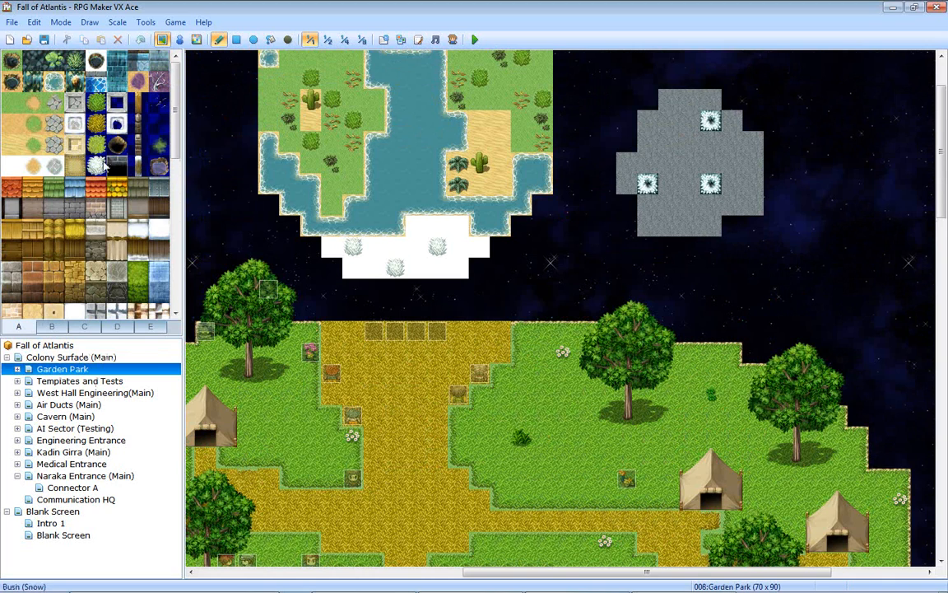
mouse_move(393, 244)
middle_down()
mouse_move(364, 137)
mouse_move(352, 144)
middle_up()
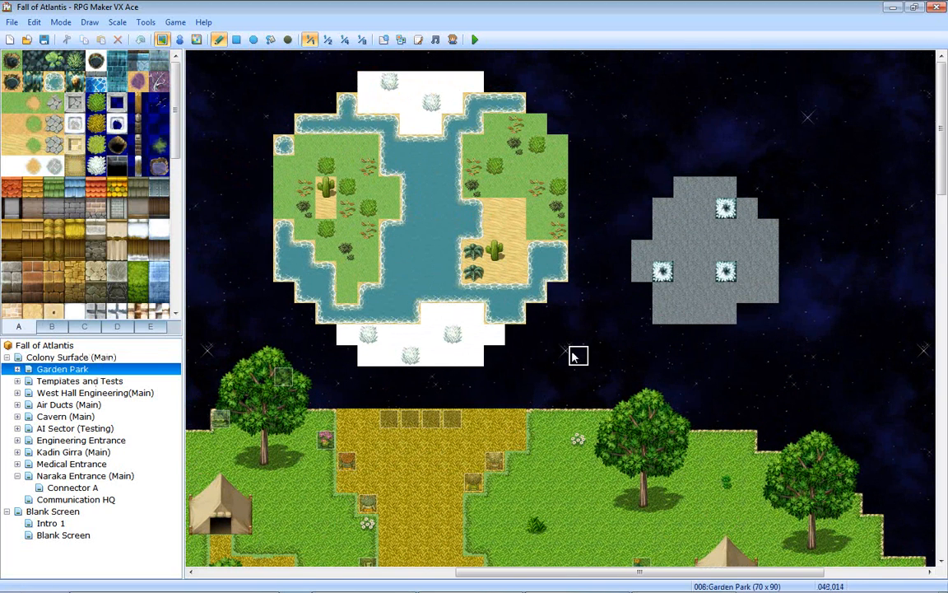
middle_drag(557, 333, 640, 413)
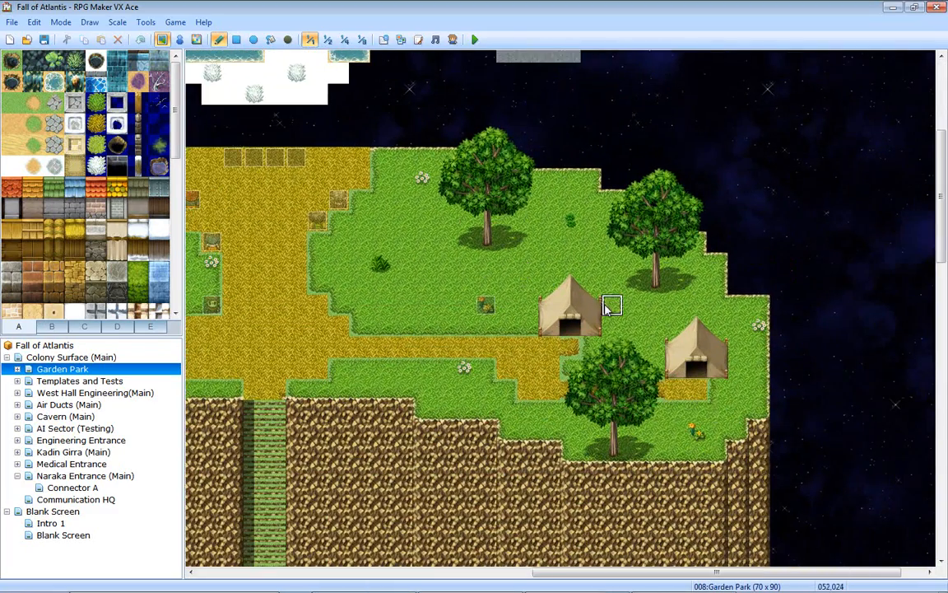
middle_drag(591, 293, 437, 222)
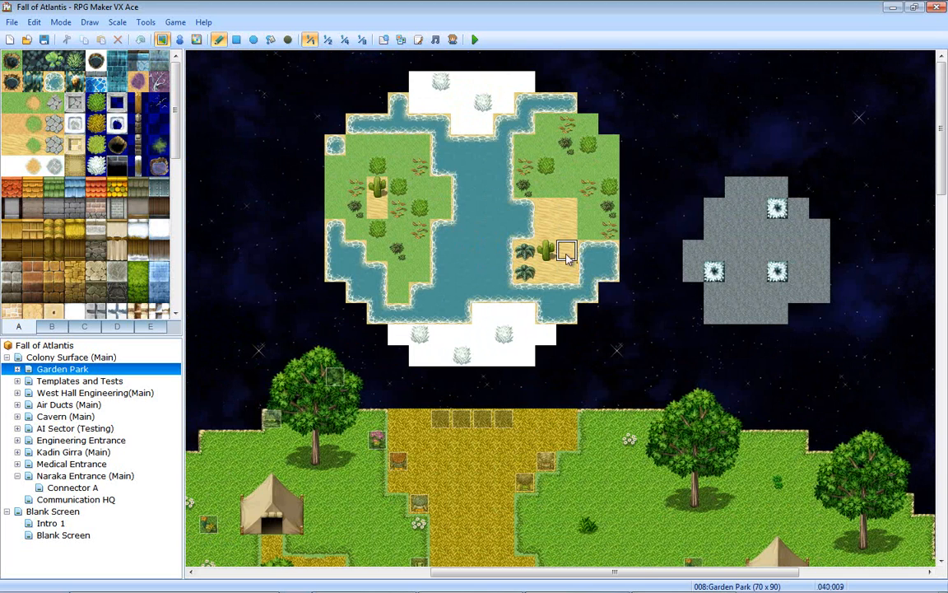
- Look through tilesets B, C, D and E of the Garden Park map
click(51, 327)
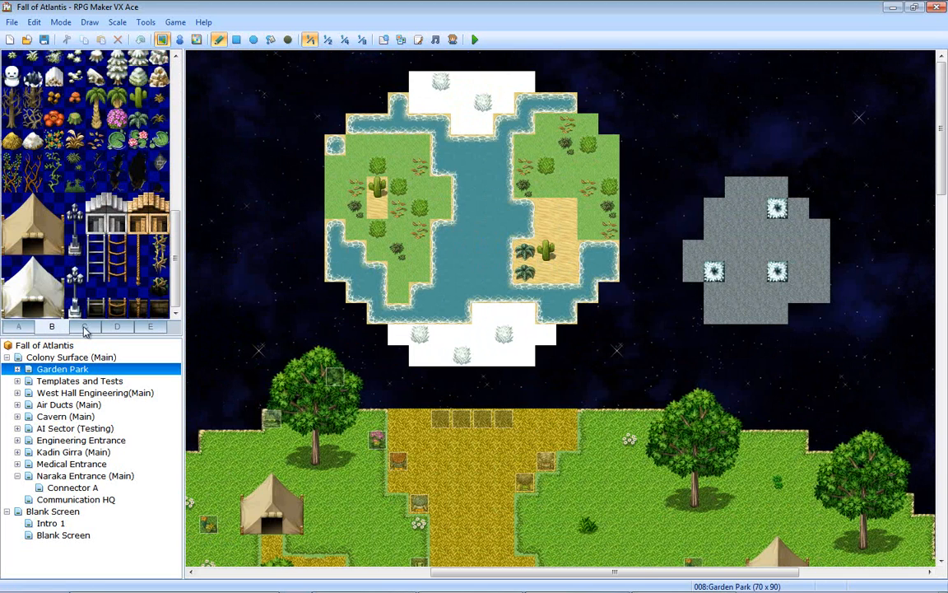
click(85, 327)
click(118, 327)
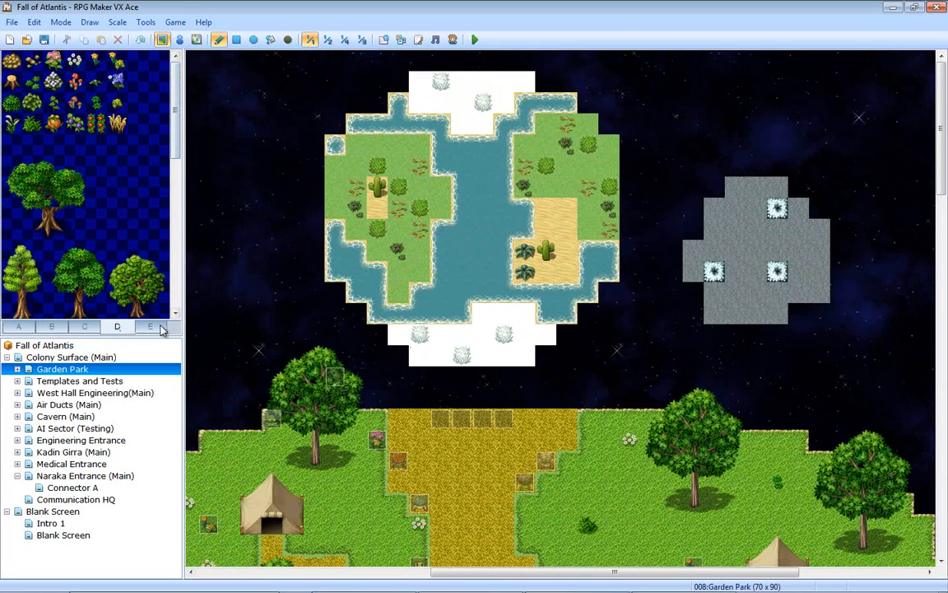
click(150, 326)
scroll(117, 210, up, 3)
scroll(112, 185, down, 6)
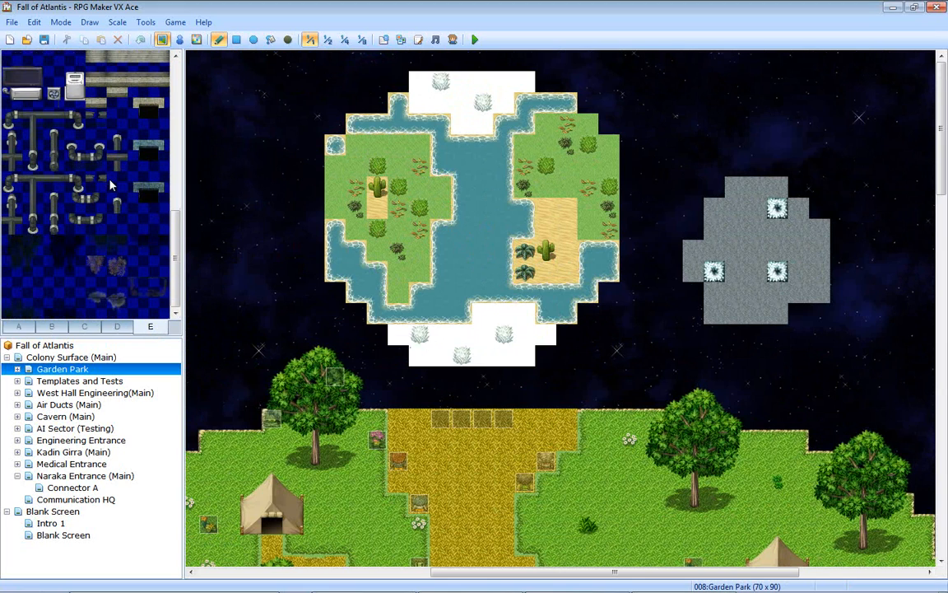
- View the Templates and Tests, West Hall Engineering, Air Ducts and Cavern maps one after another
click(70, 381)
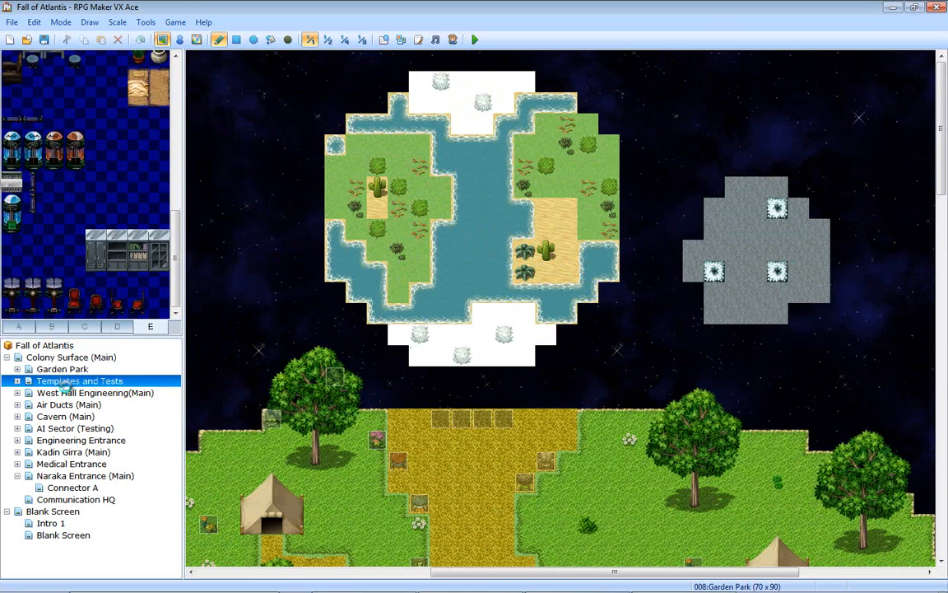
click(72, 393)
click(74, 406)
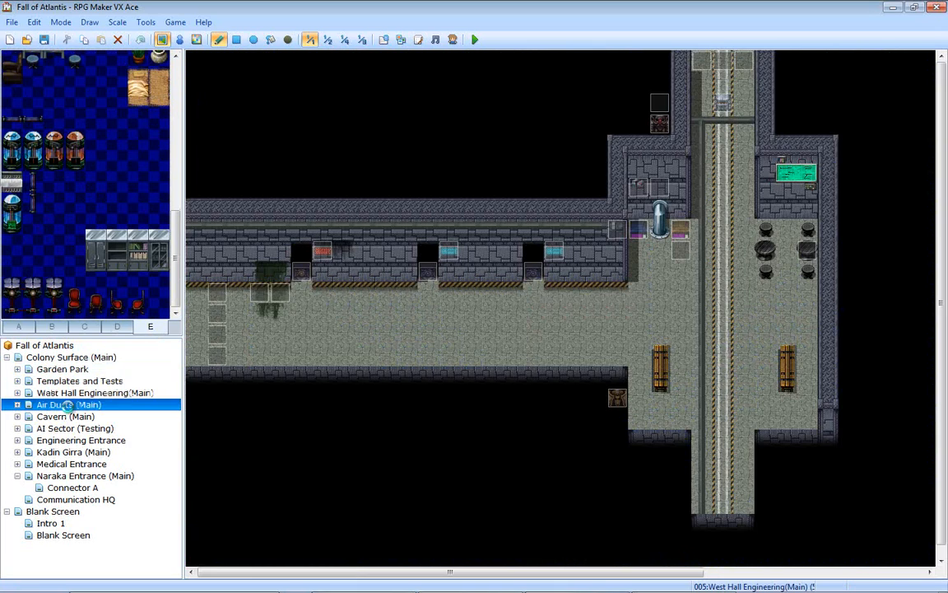
click(73, 417)
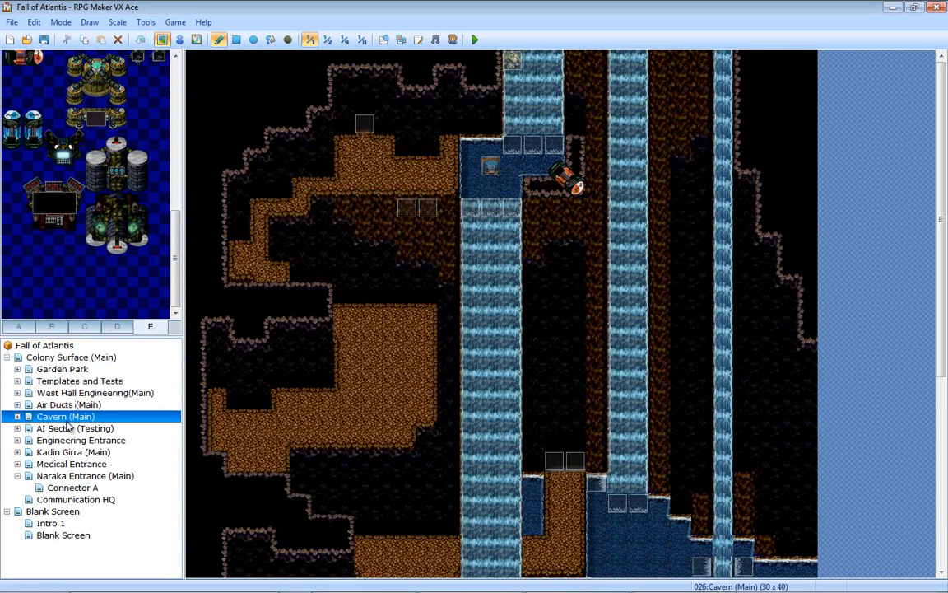
- View the AI Sector (Testing) map and its submap AI Sector B, then collapse the AI Sector branch
click(72, 429)
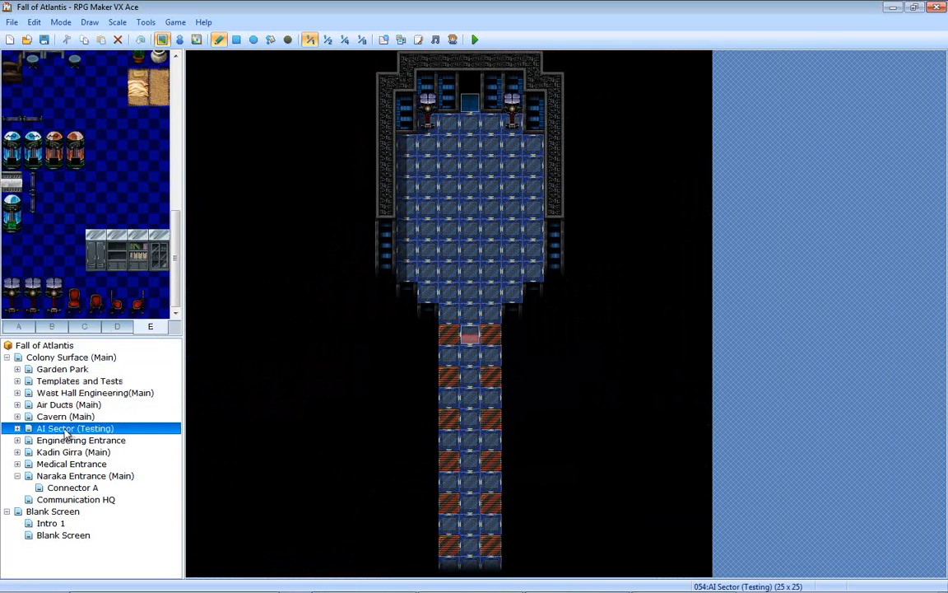
click(17, 429)
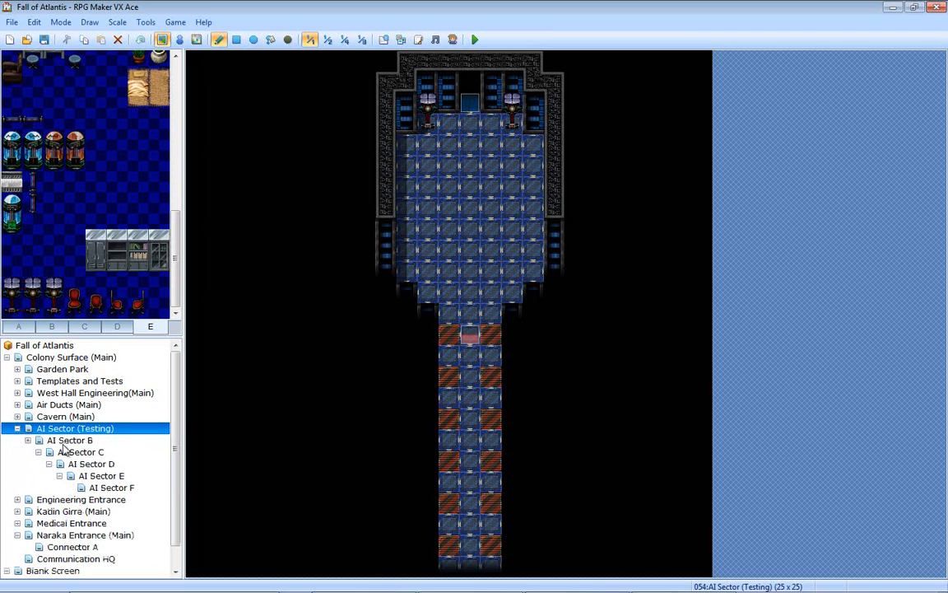
click(64, 441)
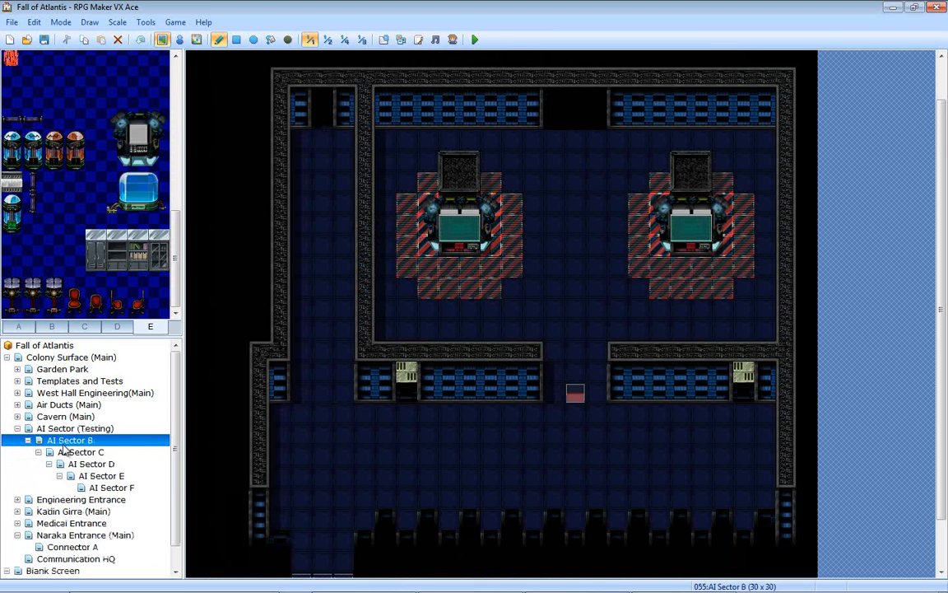
click(18, 429)
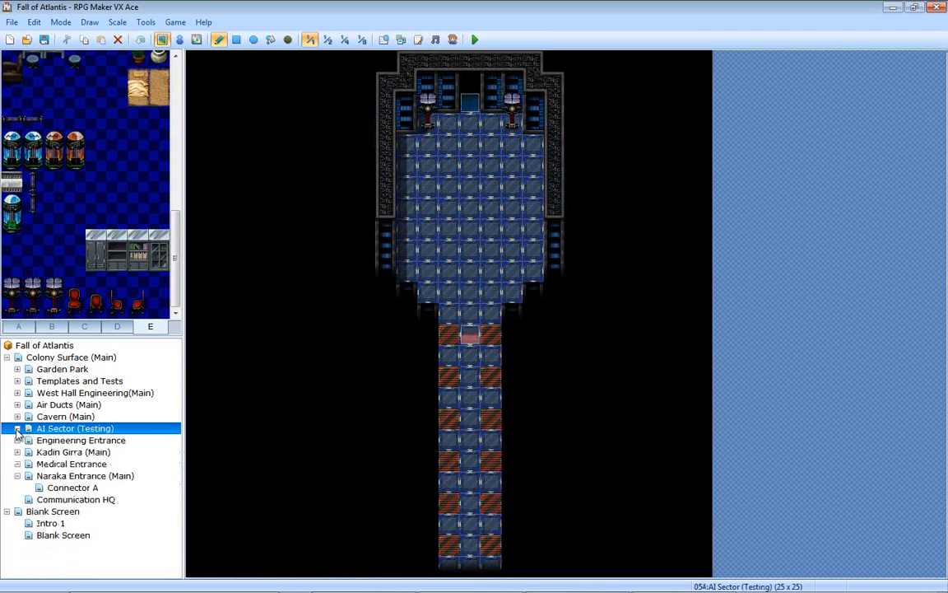
- Examine the empty Communication HQ map with its tileset A and return to the Colony Surface map
click(74, 500)
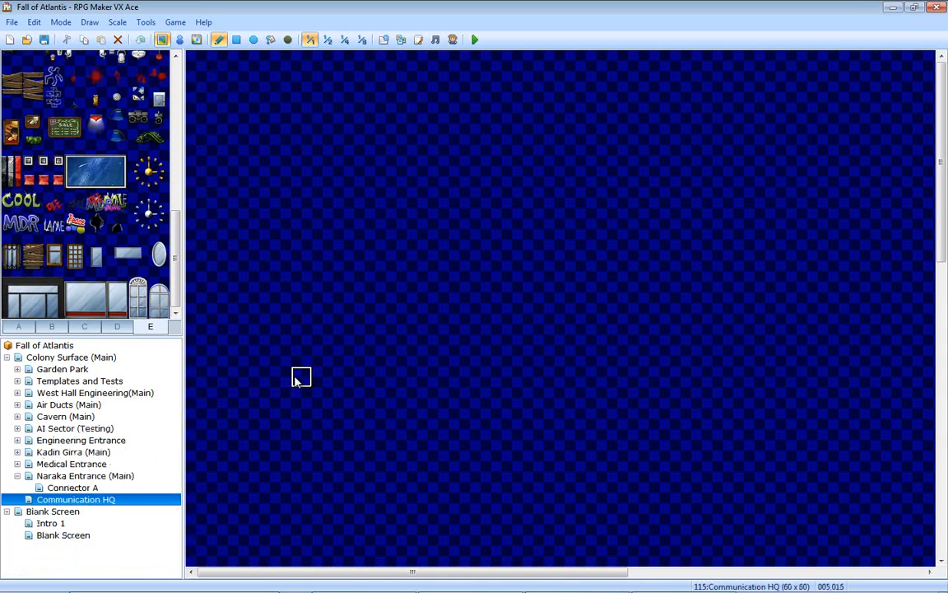
click(18, 326)
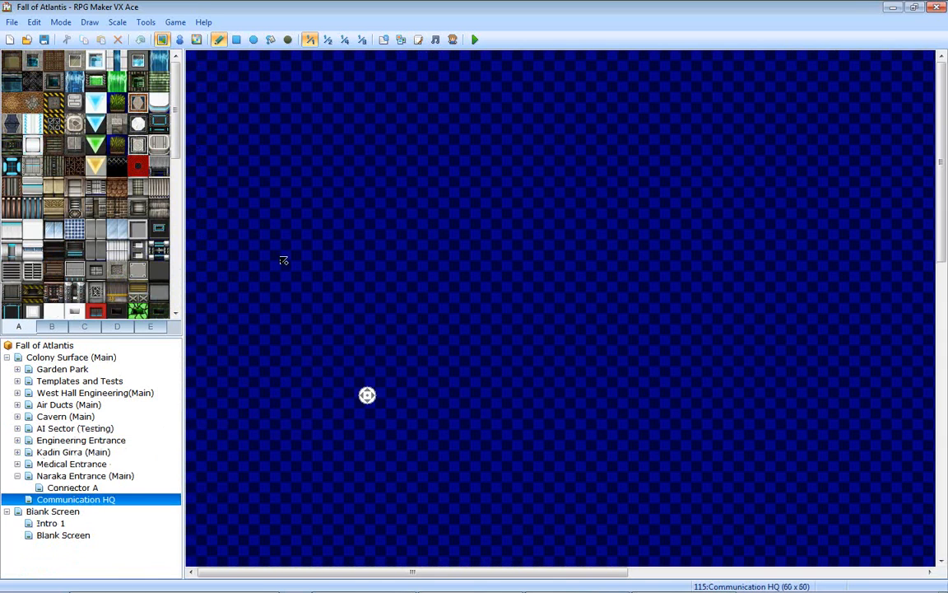
scroll(265, 148, down, 5)
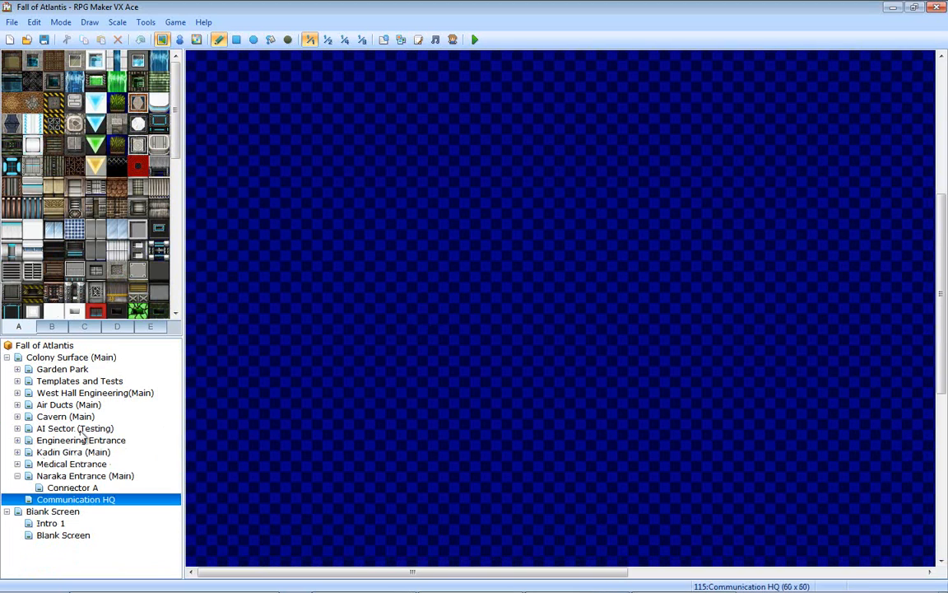
click(54, 357)
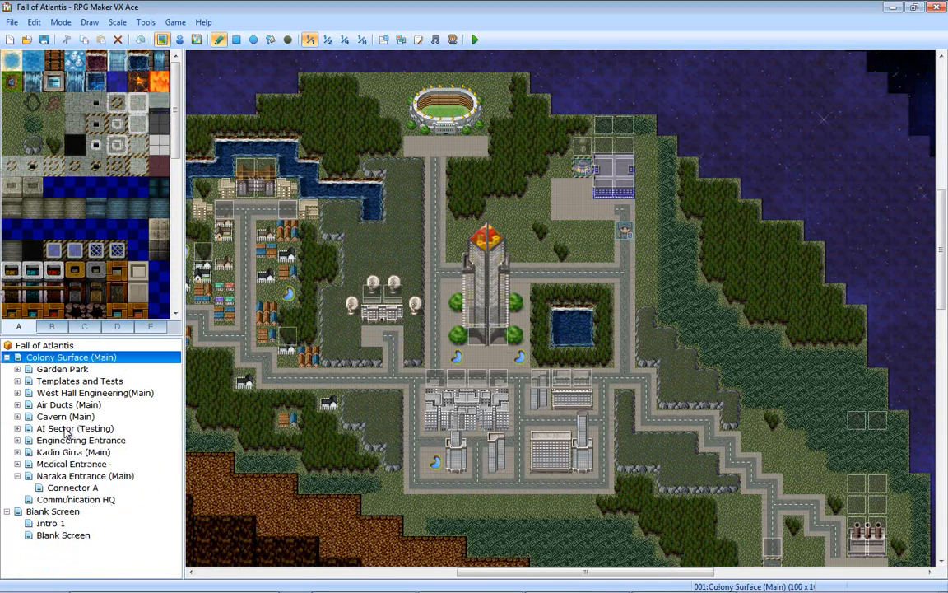
- Create a new 35 × 35 map named HQ Lobby under Communication HQ, using the 025:Future I tileset
click(82, 498)
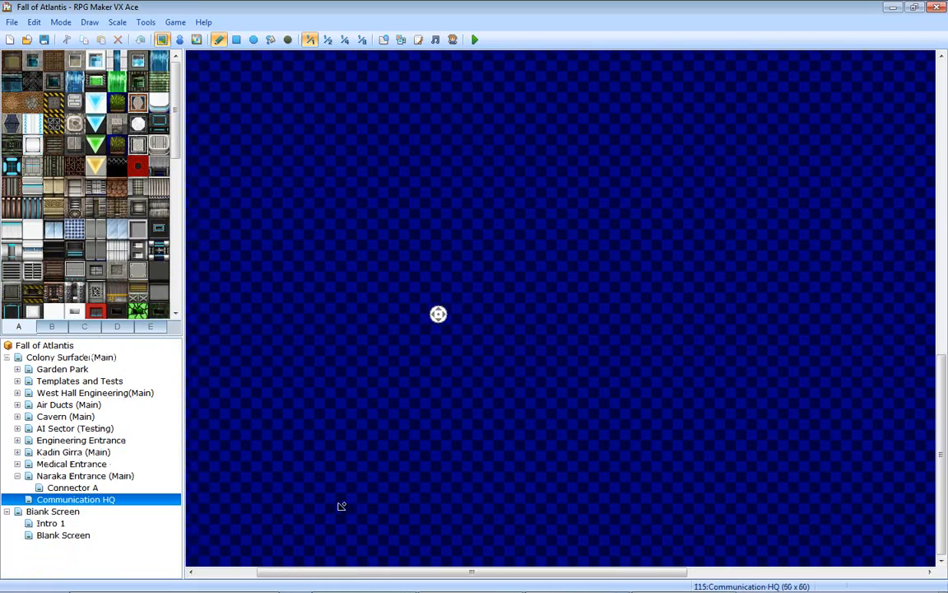
mouse_move(486, 371)
middle_down()
mouse_move(581, 473)
mouse_move(746, 455)
mouse_move(199, 429)
mouse_move(218, 451)
middle_up()
mouse_move(224, 452)
middle_down()
mouse_move(200, 377)
mouse_move(174, 163)
mouse_move(178, 170)
middle_up()
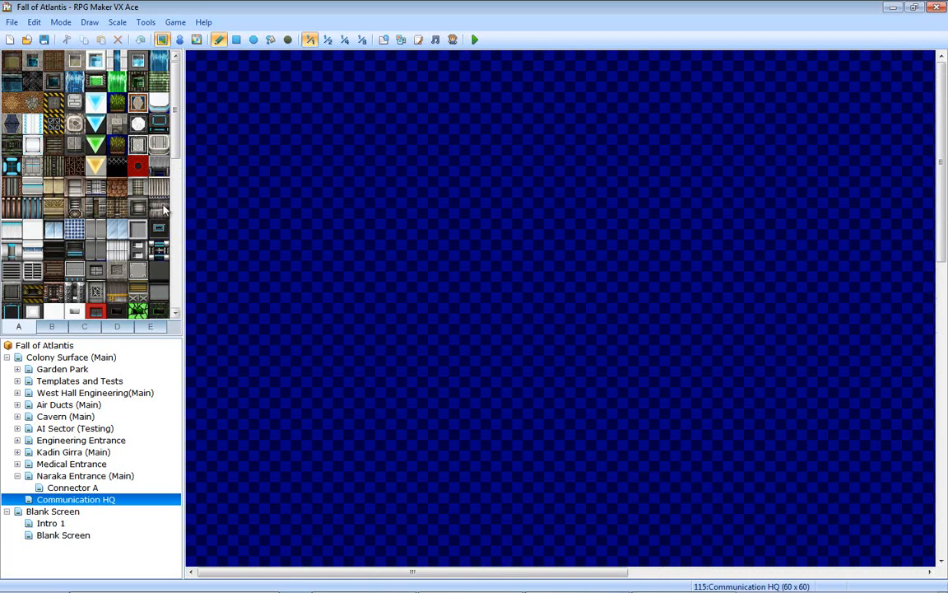
right_click(79, 499)
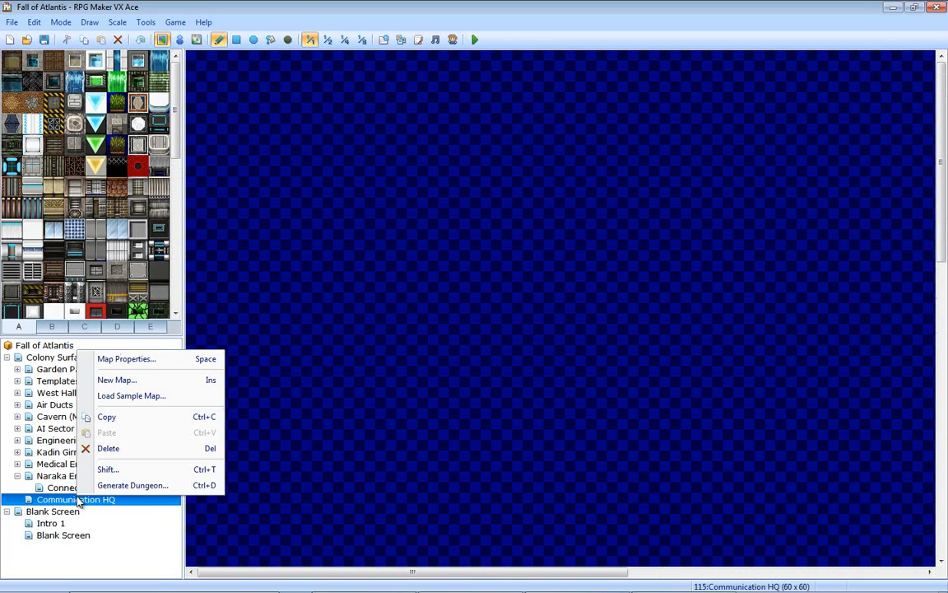
click(123, 381)
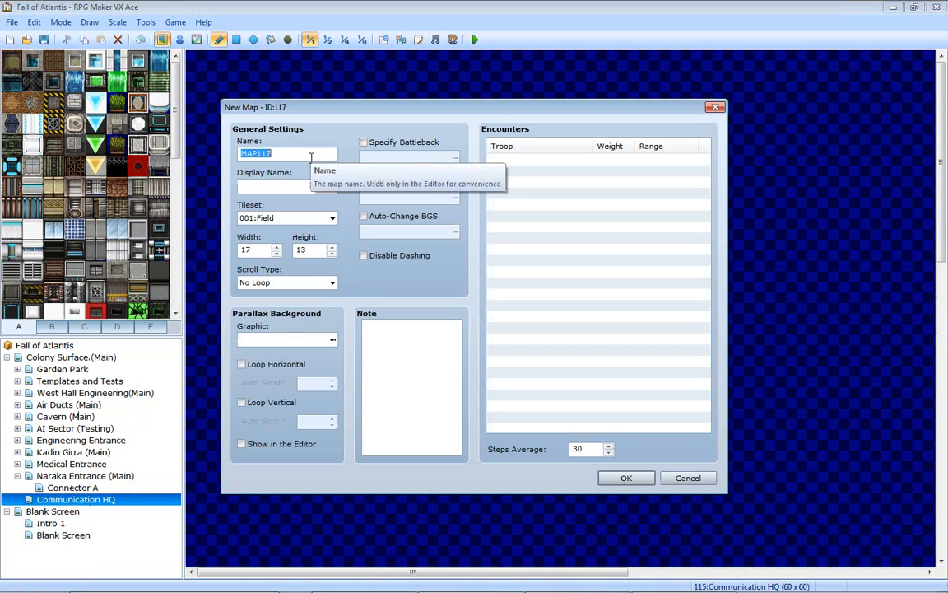
text(HQ Lobby)
click(331, 218)
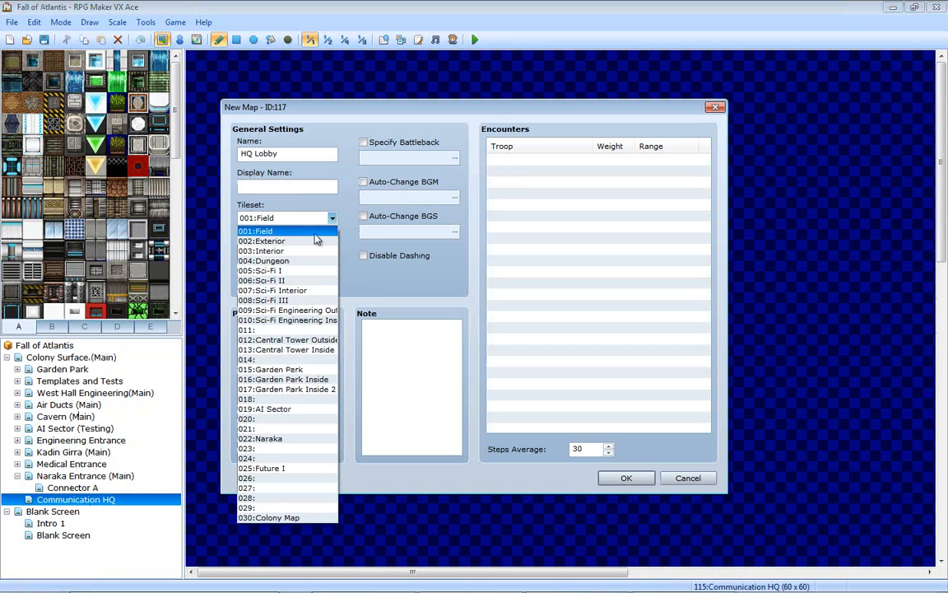
click(270, 469)
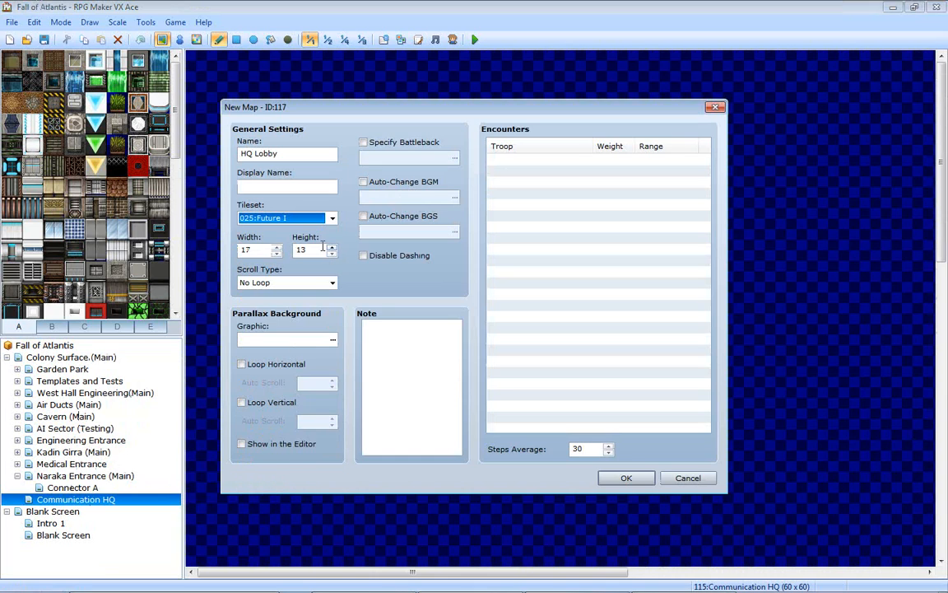
double_click(256, 250)
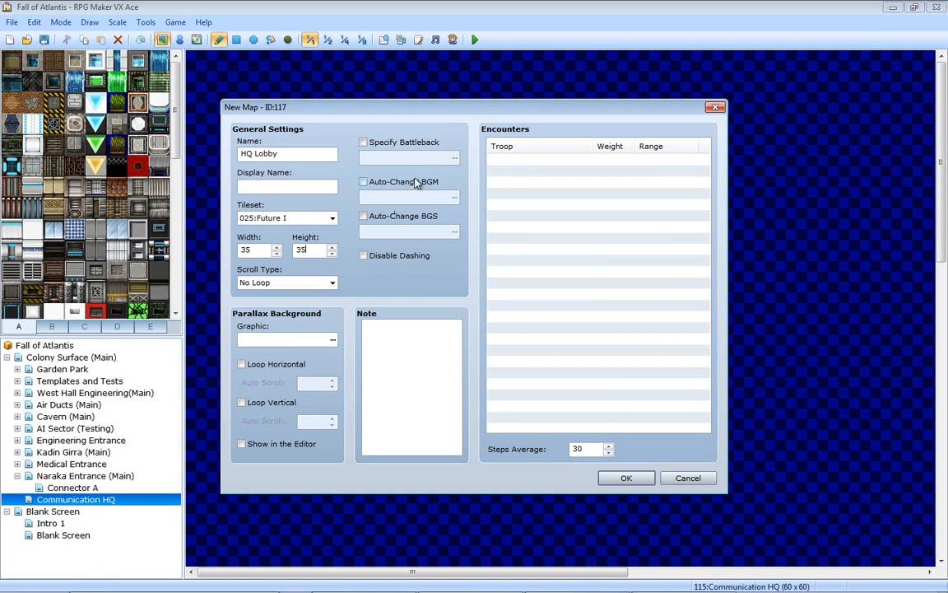
click(621, 477)
- Check the background music selection in the Communication HQ map's properties, and switch to the HQ Lobby map
right_click(93, 499)
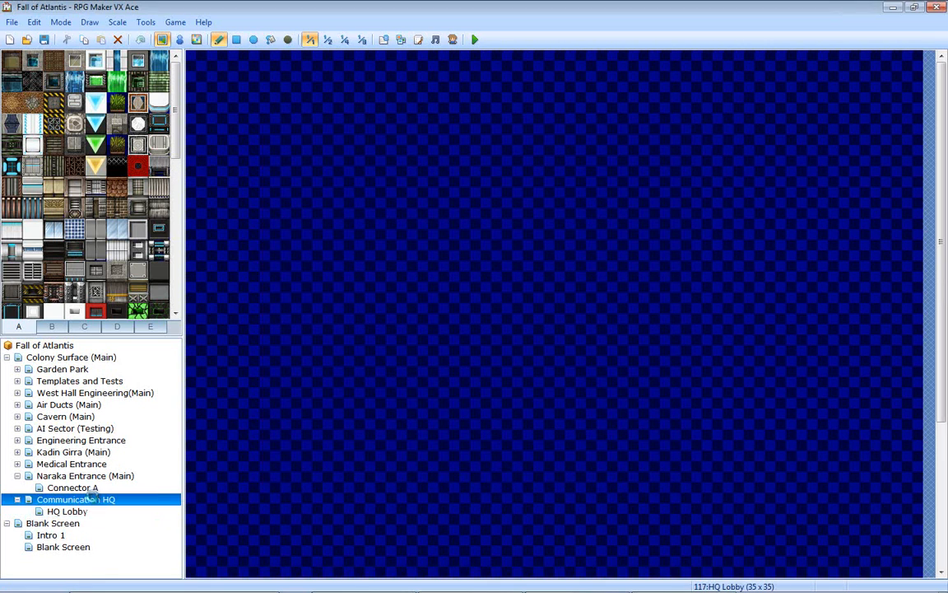
click(135, 360)
click(452, 197)
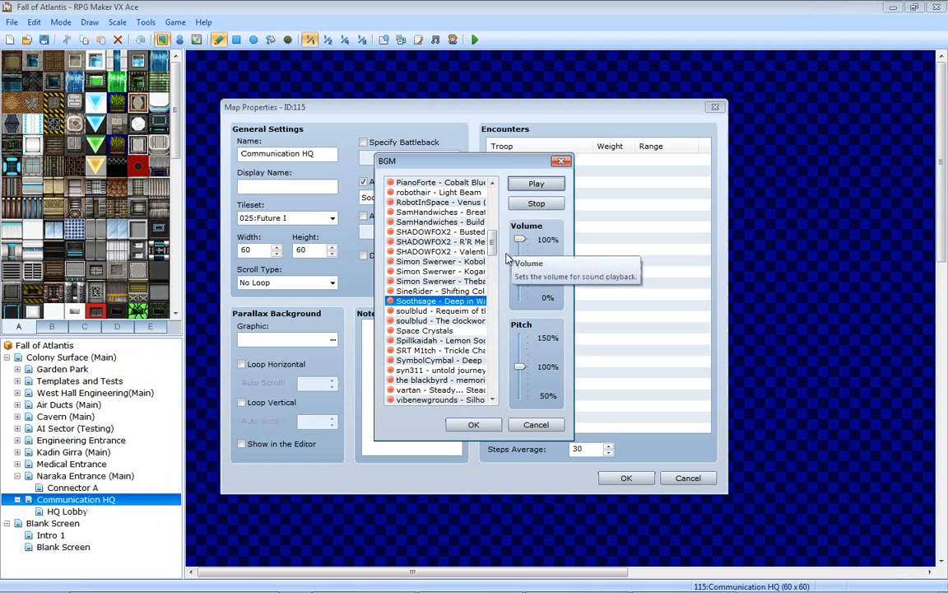
click(474, 424)
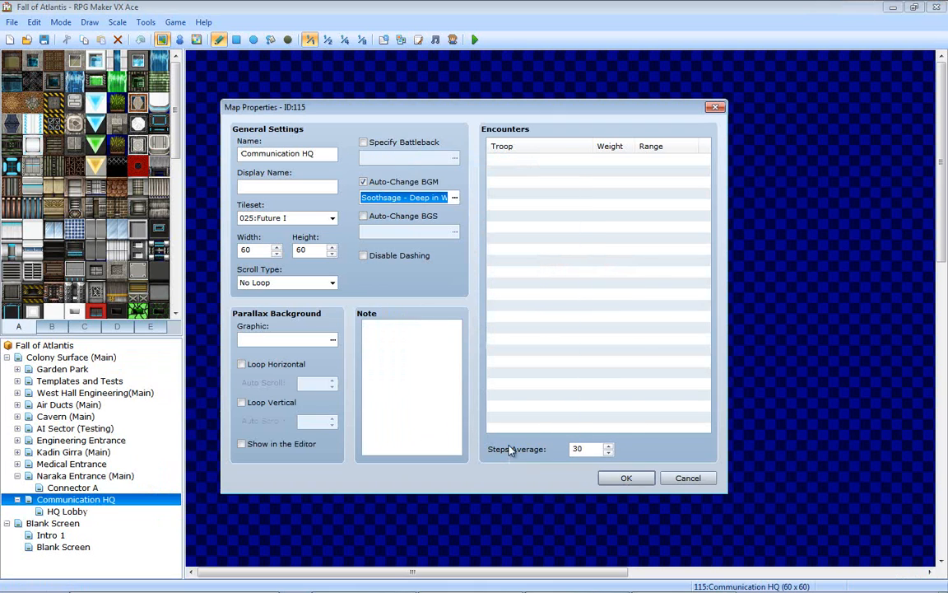
click(627, 479)
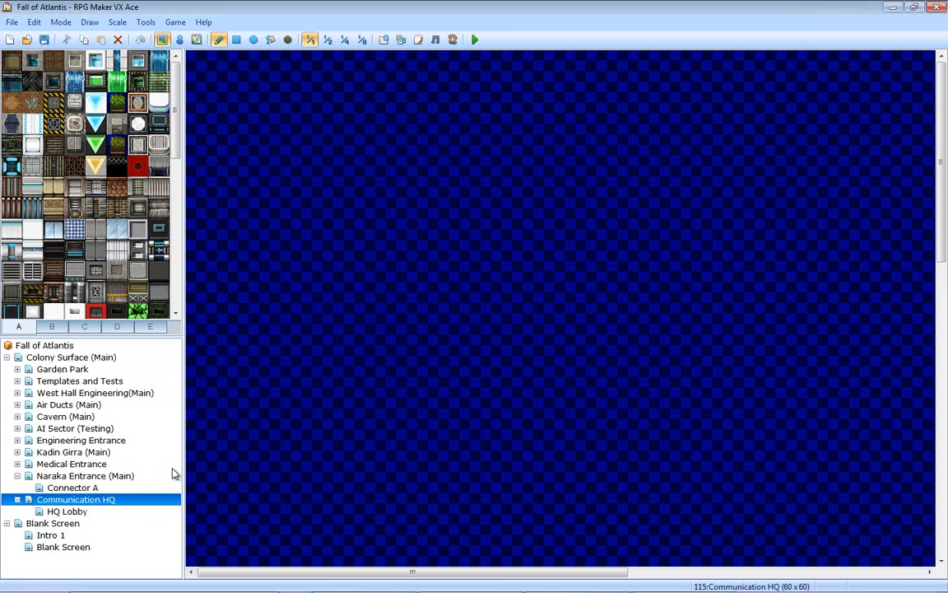
click(67, 511)
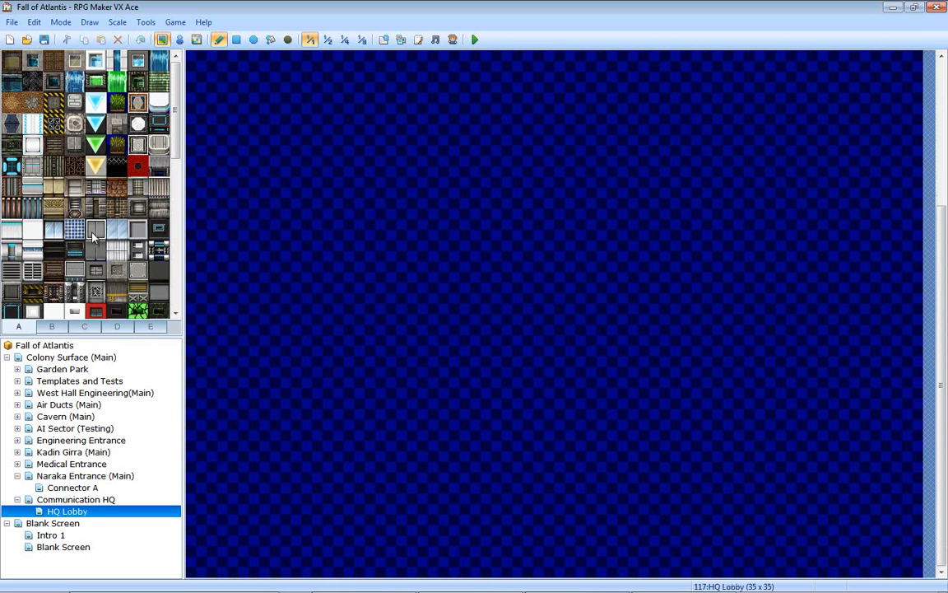
- Try painting a light gray panelled wall block in the lower middle of the HQ Lobby map, and clear it
mouse_move(449, 440)
mouse_down()
mouse_move(512, 332)
mouse_move(403, 318)
mouse_move(402, 419)
mouse_move(428, 403)
mouse_move(449, 446)
mouse_move(468, 381)
mouse_move(508, 437)
mouse_move(510, 314)
mouse_up()
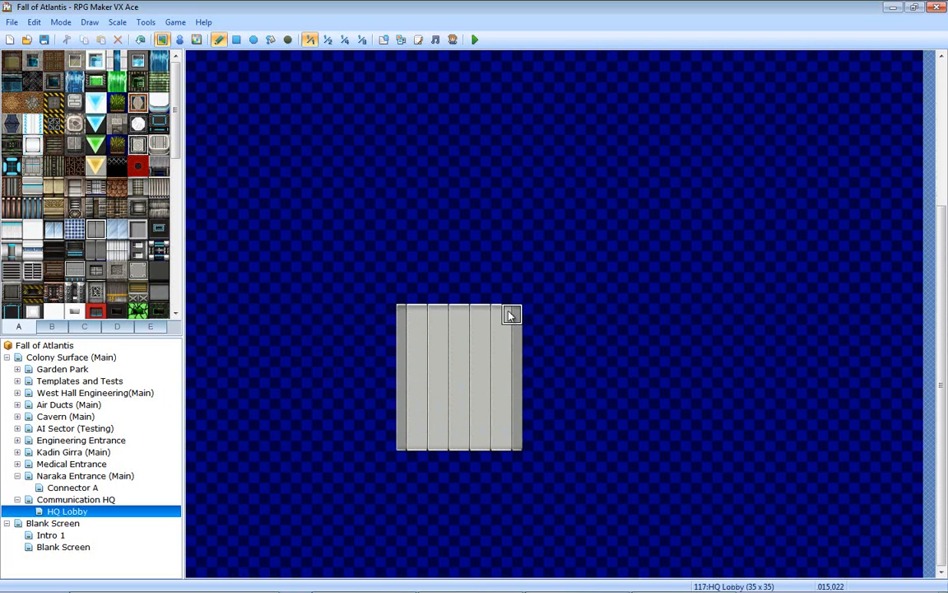
mouse_move(405, 461)
mouse_down()
mouse_move(478, 470)
mouse_move(514, 461)
mouse_move(404, 488)
mouse_move(511, 504)
mouse_move(448, 526)
mouse_move(403, 527)
mouse_up()
mouse_move(518, 399)
mouse_down()
mouse_move(367, 398)
mouse_move(346, 358)
mouse_move(493, 337)
mouse_move(420, 356)
mouse_move(407, 377)
mouse_move(405, 445)
mouse_move(458, 399)
mouse_move(445, 565)
mouse_move(475, 464)
mouse_move(511, 546)
mouse_move(498, 417)
mouse_move(539, 420)
mouse_up()
middle_drag(517, 400, 521, 243)
mouse_move(521, 244)
middle_down()
mouse_move(355, 368)
mouse_move(759, 480)
mouse_move(164, 500)
mouse_move(197, 493)
middle_up()
middle_drag(419, 463, 502, 115)
mouse_move(554, 219)
middle_down()
mouse_move(390, 416)
mouse_move(358, 388)
middle_up()
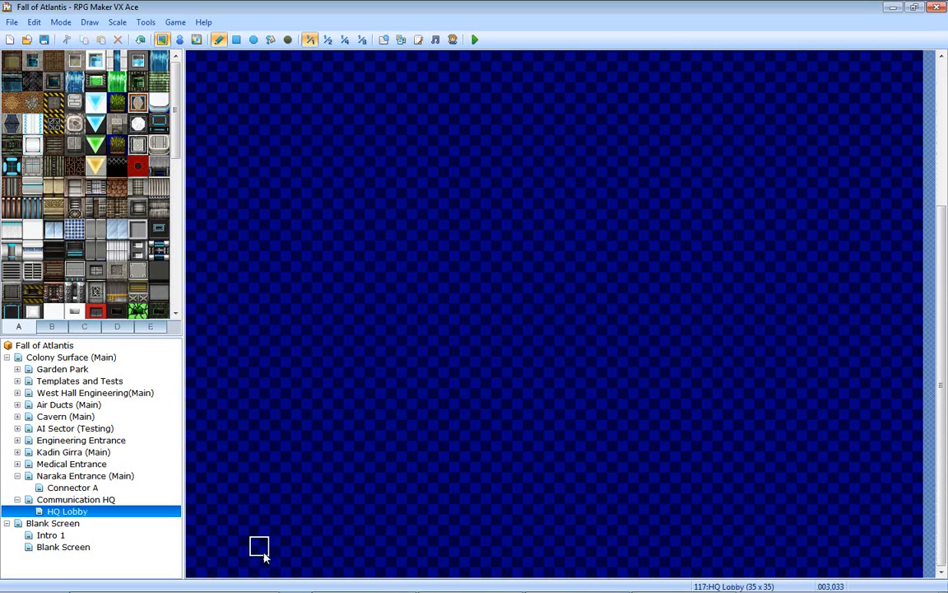
- Gauge the HQ Lobby map's width by selecting tiles across its whole bottom row
right_drag(196, 568, 893, 565)
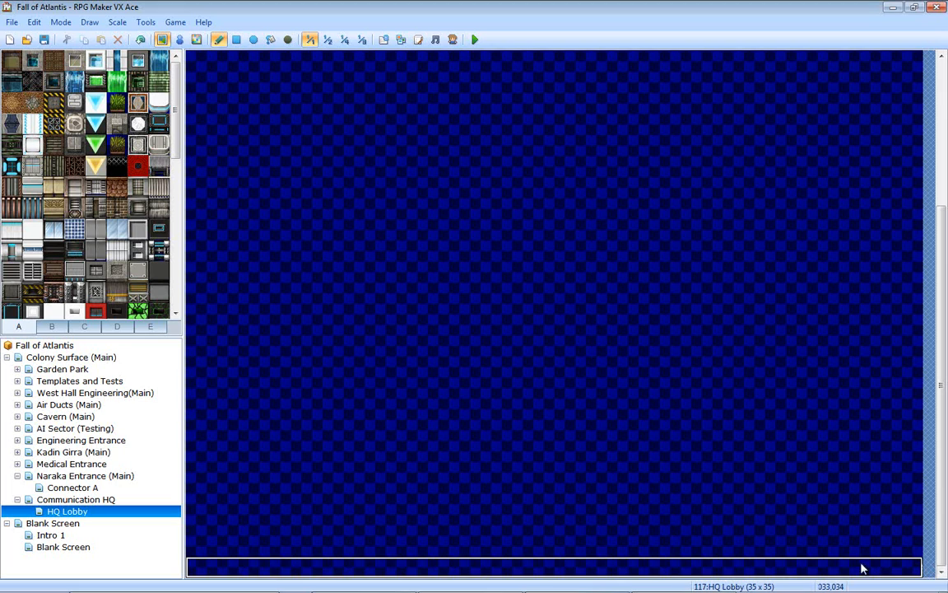
mouse_move(631, 526)
middle_down()
mouse_move(506, 526)
mouse_move(615, 512)
middle_up()
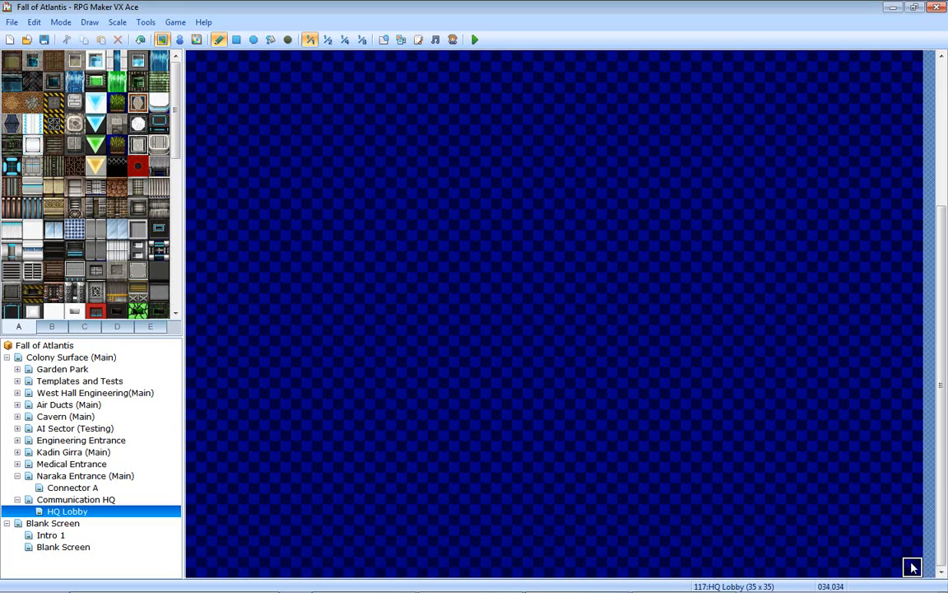
right_drag(912, 567, 191, 567)
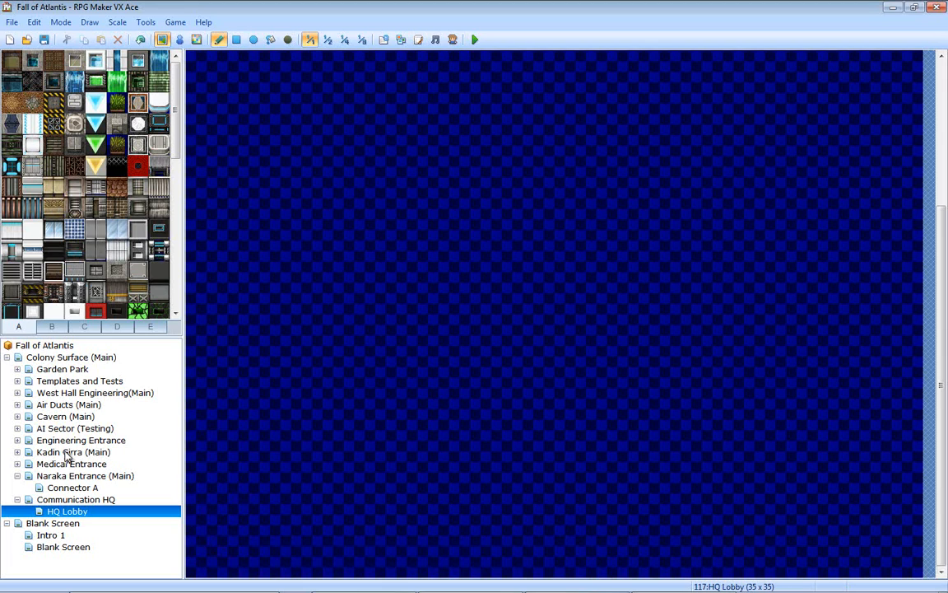
right_click(79, 518)
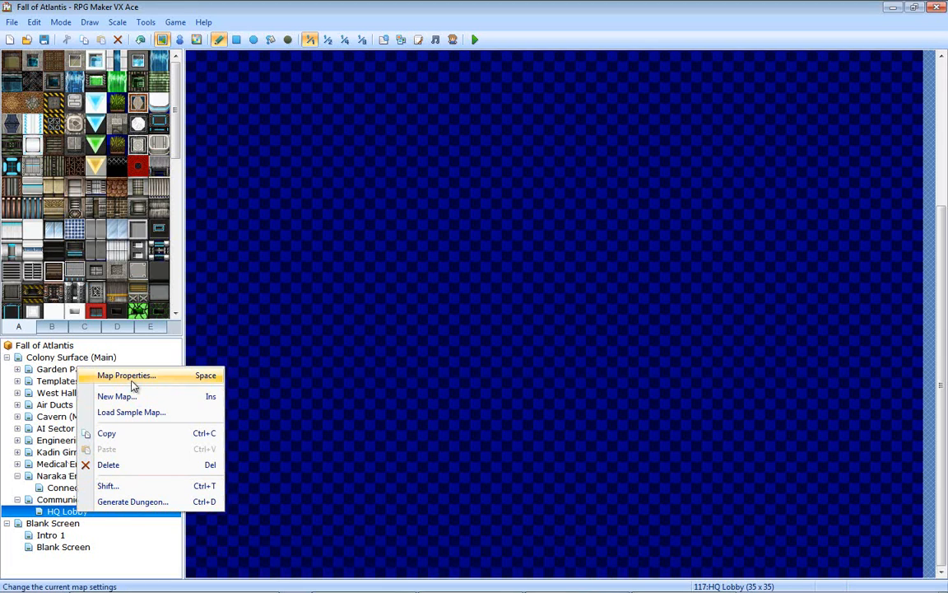
click(529, 376)
key(ctrl+z)
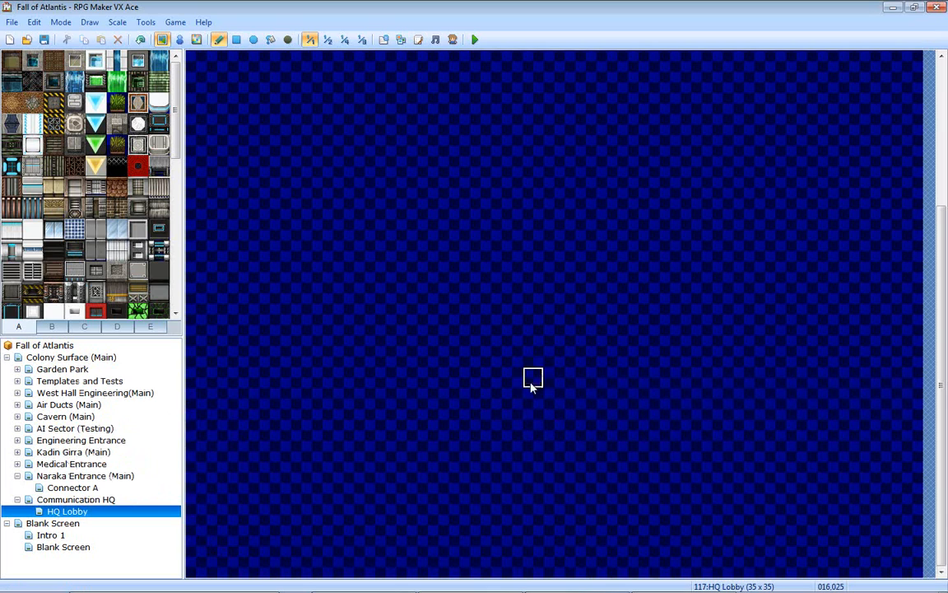
- Paint a louvered wall column two tiles wide and nine high, topped with a two-by-two gray ceiling block
click(140, 257)
mouse_move(363, 401)
mouse_down()
mouse_move(344, 367)
mouse_move(367, 343)
mouse_move(357, 359)
mouse_move(365, 416)
mouse_move(390, 300)
mouse_move(383, 238)
mouse_move(369, 220)
mouse_up()
click(137, 229)
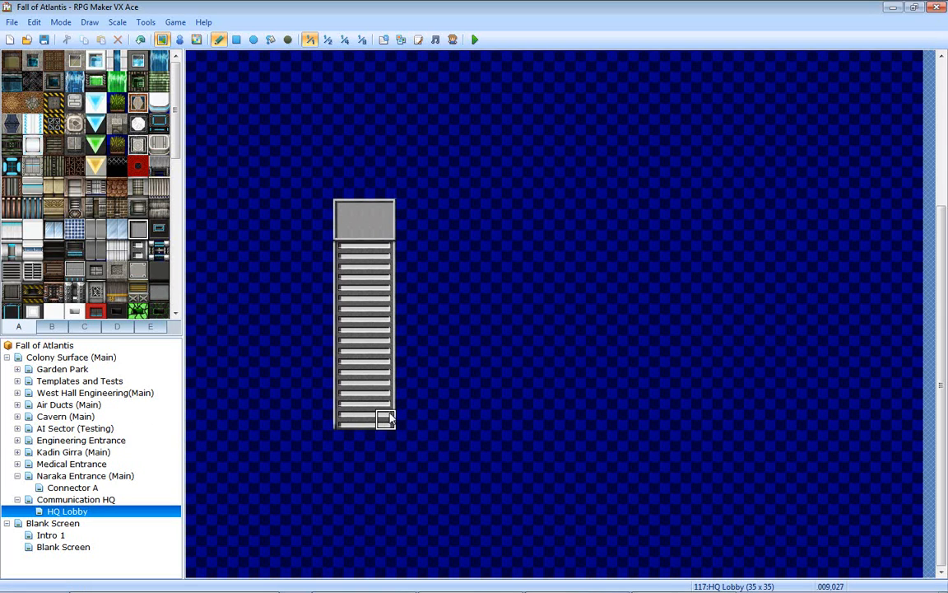
right_click(385, 462)
drag(385, 462, 385, 144)
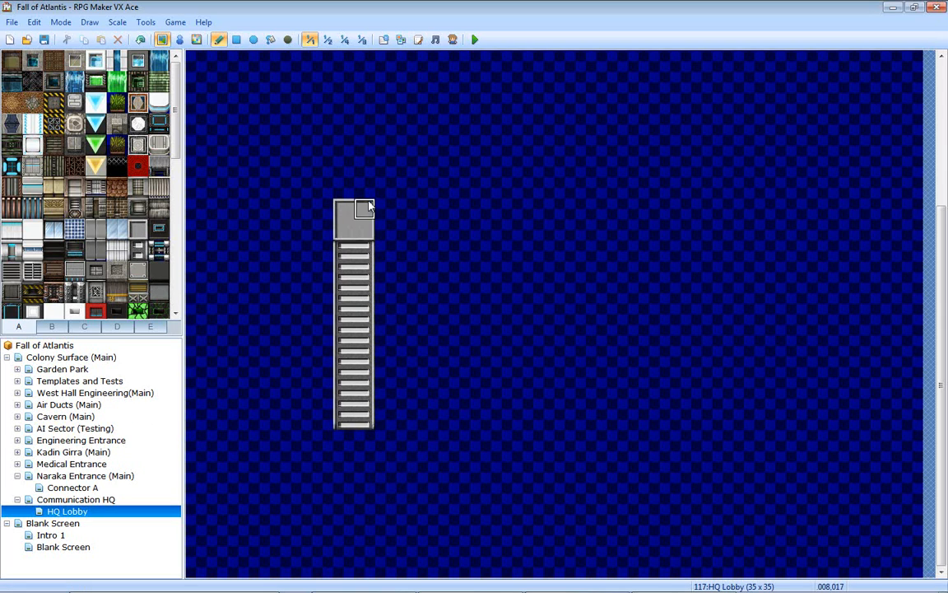
- Copy the complete louvered column and place the duplicate on the opposite side of the lobby, level with the original
right_drag(366, 205, 346, 397)
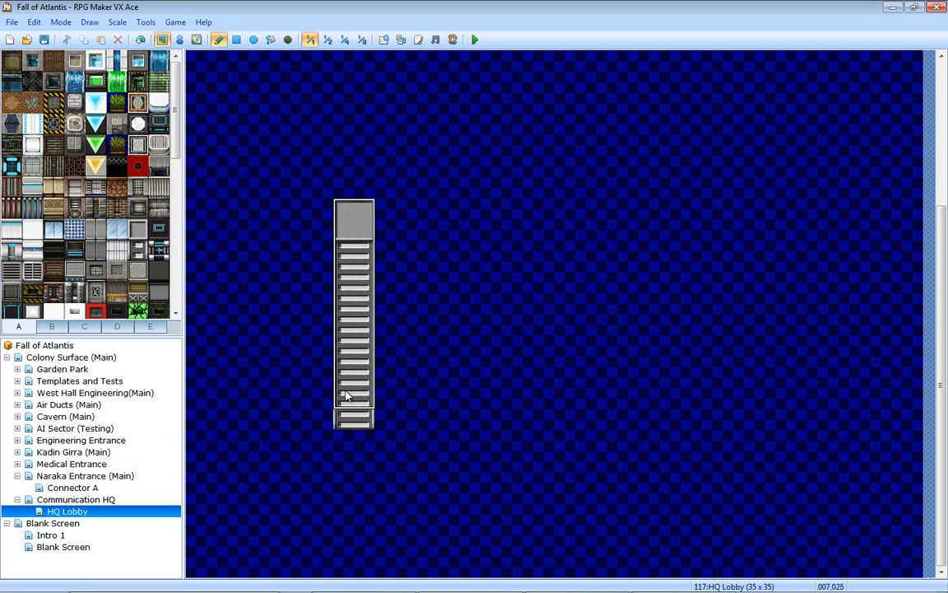
click(677, 422)
right_click(362, 420)
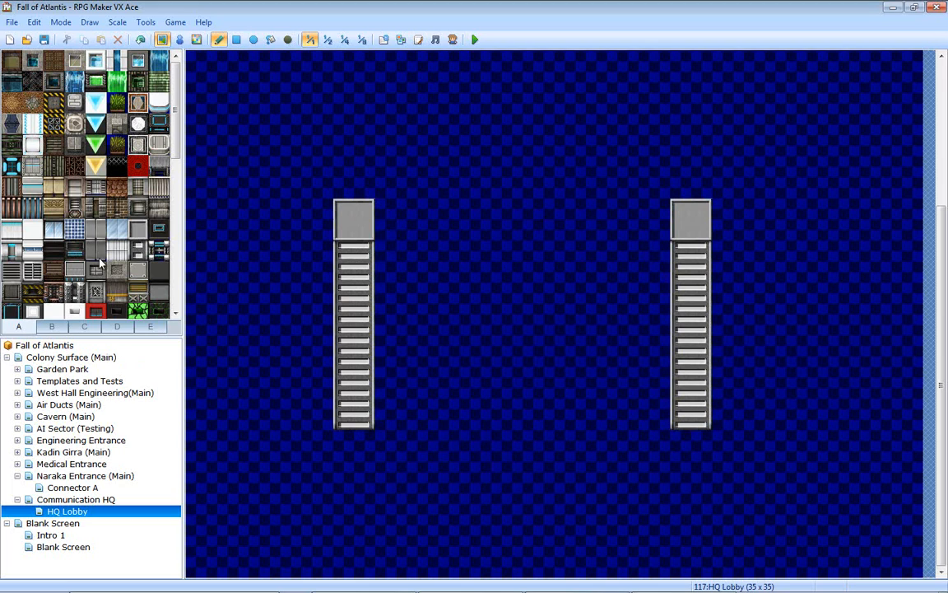
- Try a blue-striped pillar wall three tiles wide between the two columns, extending its top row one tile each side
mouse_move(436, 420)
mouse_down()
mouse_move(449, 421)
mouse_move(449, 356)
mouse_up()
right_click(445, 474)
drag(432, 420, 433, 355)
mouse_move(486, 420)
mouse_down()
mouse_move(491, 330)
mouse_move(531, 419)
mouse_move(531, 313)
mouse_move(494, 351)
mouse_up()
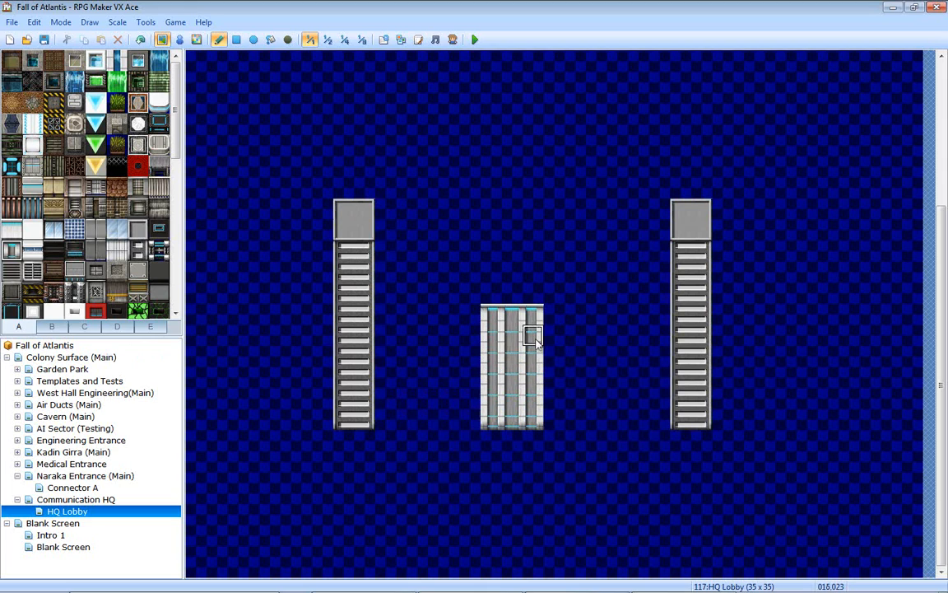
right_click(531, 334)
drag(553, 315, 470, 315)
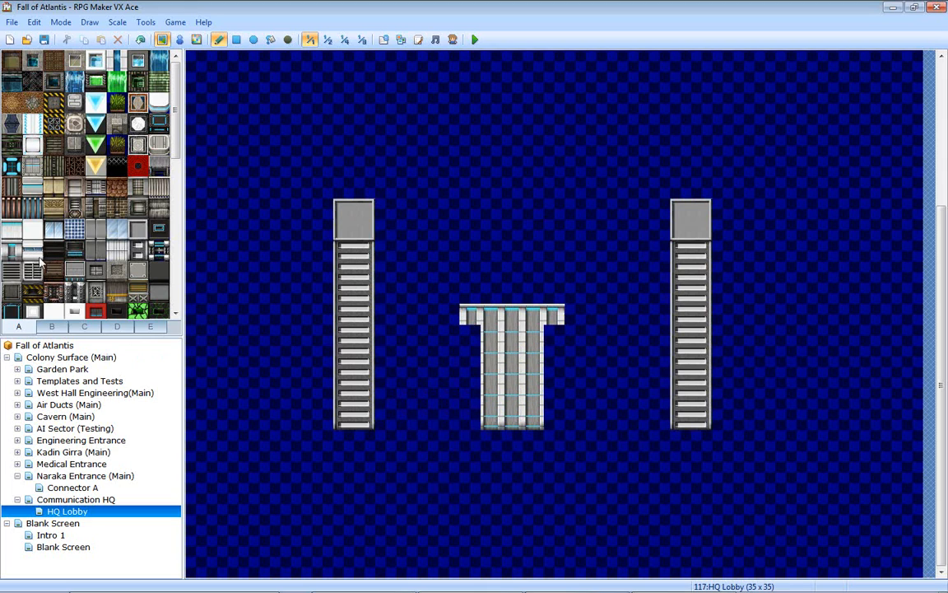
- Try a white, blue-edged ceiling above the pillar wall, and erase the whole test section
click(12, 230)
drag(466, 277, 525, 282)
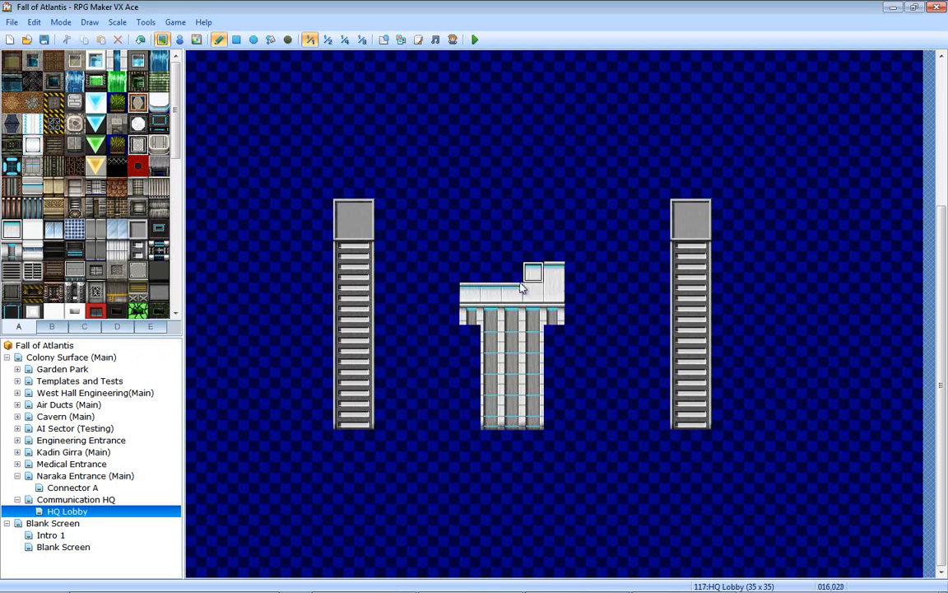
click(458, 281)
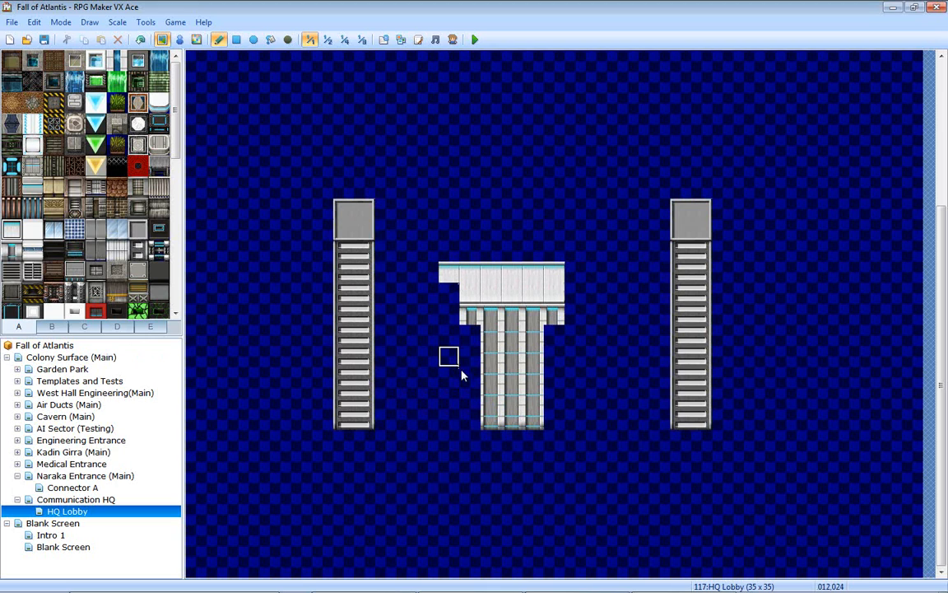
mouse_move(487, 458)
mouse_down()
mouse_move(482, 315)
mouse_move(462, 328)
mouse_move(495, 277)
mouse_move(565, 261)
mouse_move(515, 293)
mouse_move(517, 418)
mouse_move(529, 340)
mouse_up()
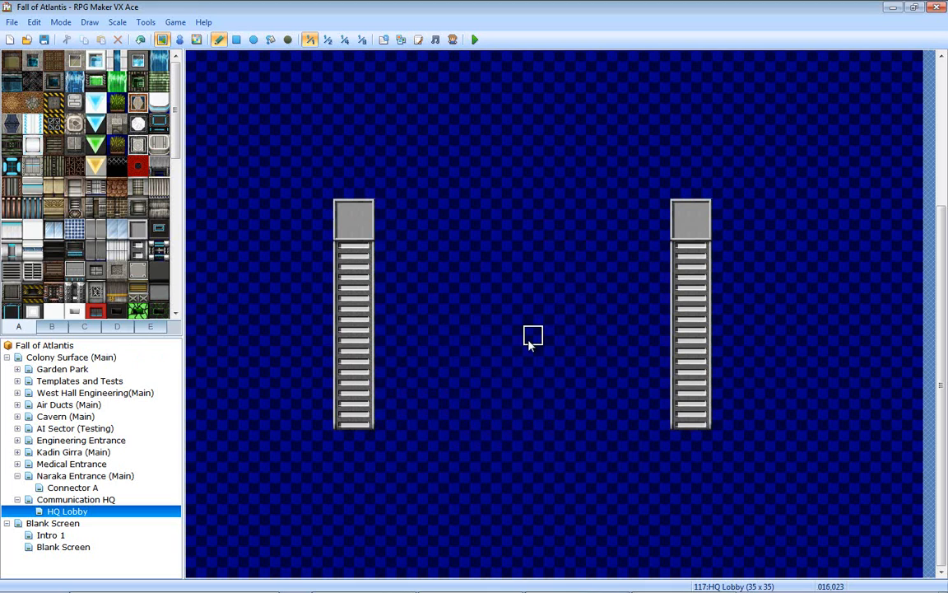
- Try a dark wall block with blue grid tiles above it between the columns, and erase both
click(81, 258)
mouse_move(533, 458)
mouse_down()
mouse_move(512, 438)
mouse_move(552, 462)
mouse_move(500, 471)
mouse_move(531, 396)
mouse_move(490, 483)
mouse_up()
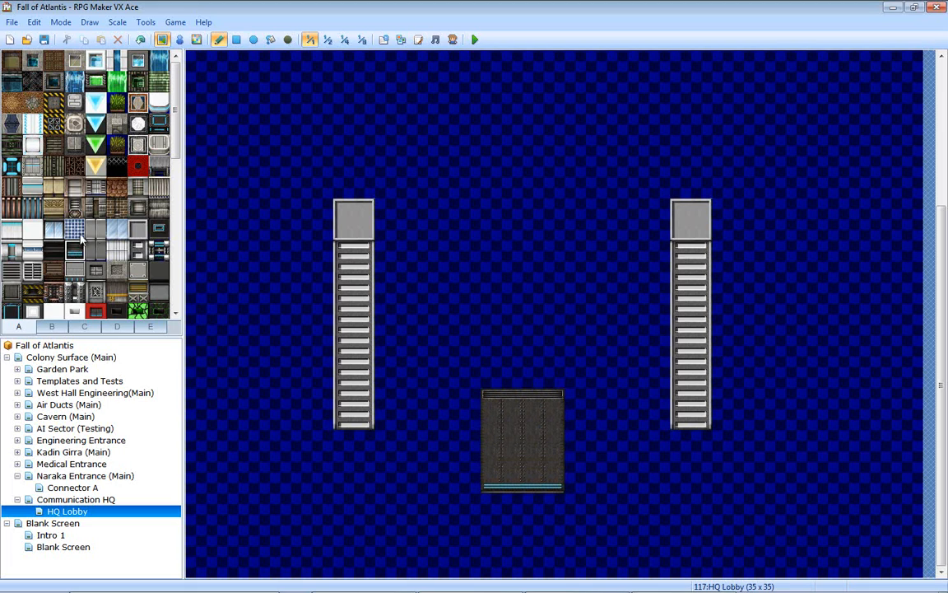
click(75, 230)
mouse_move(491, 377)
mouse_down()
mouse_move(540, 359)
mouse_move(492, 366)
mouse_up()
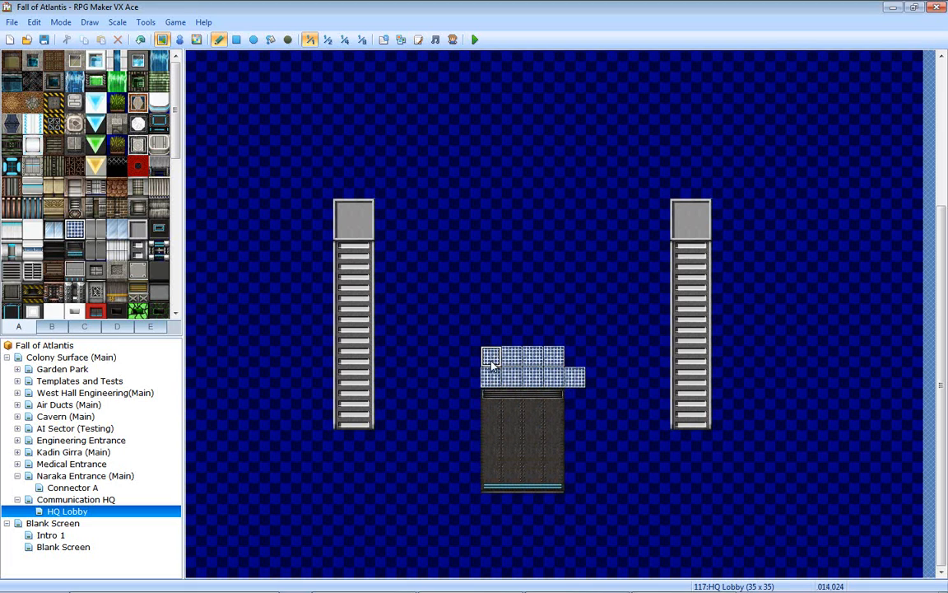
right_click(585, 419)
mouse_move(578, 382)
mouse_down()
mouse_move(574, 348)
mouse_move(456, 371)
mouse_move(601, 375)
mouse_move(473, 374)
mouse_move(574, 479)
mouse_move(512, 441)
mouse_move(487, 486)
mouse_up()
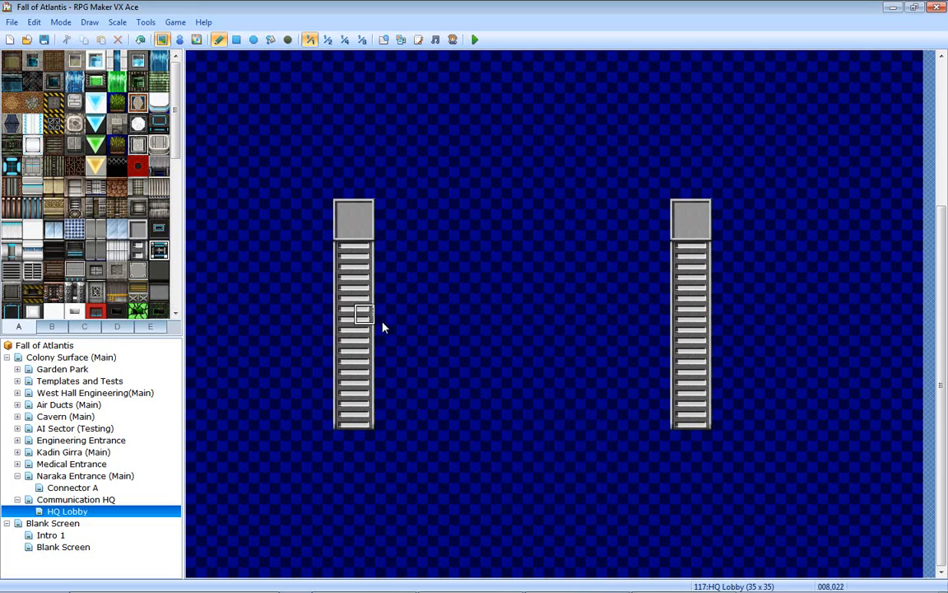
- Try a dark mesh wall four tiles wide with a matching blue-lined dark ceiling strip between the columns
mouse_move(442, 333)
mouse_down()
mouse_move(519, 332)
mouse_move(448, 314)
mouse_move(491, 290)
mouse_move(486, 270)
mouse_move(530, 281)
mouse_up()
click(165, 234)
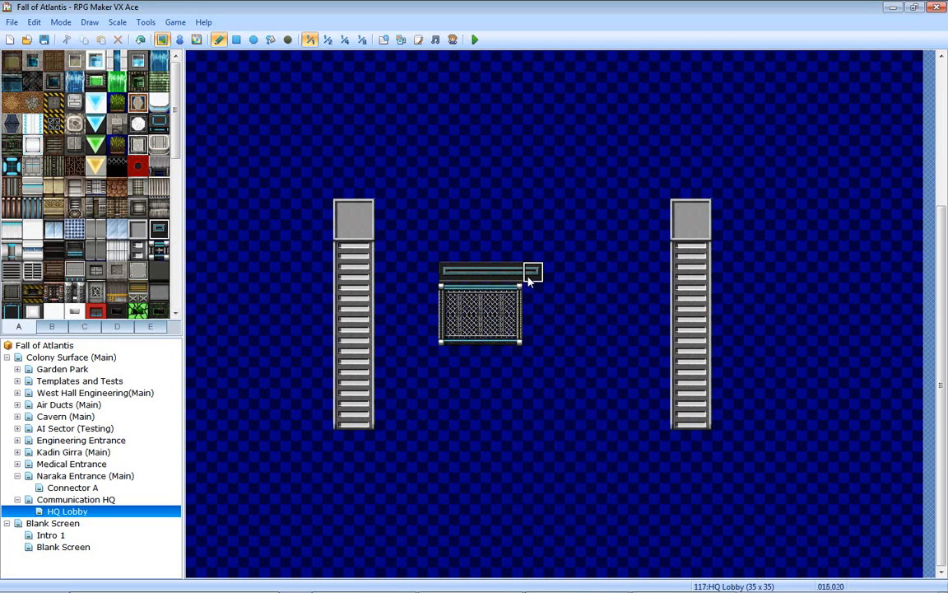
right_click(529, 296)
click(532, 275)
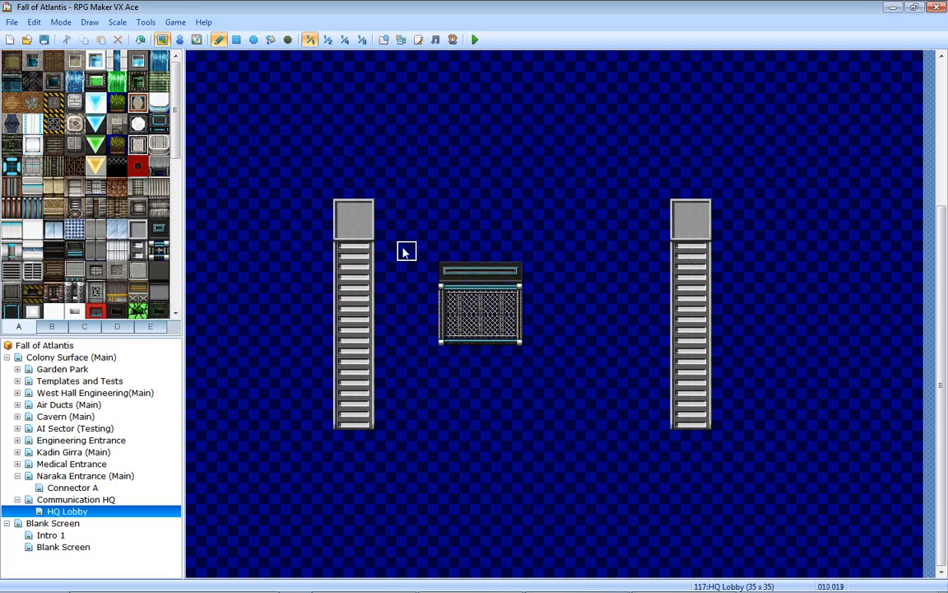
- Repaint the left column's two-by-two ceiling block with the dark blue-lined tile, and erase the stray tile and mesh test wall
mouse_move(383, 233)
mouse_down()
mouse_move(356, 230)
mouse_move(363, 206)
mouse_up()
right_click(419, 303)
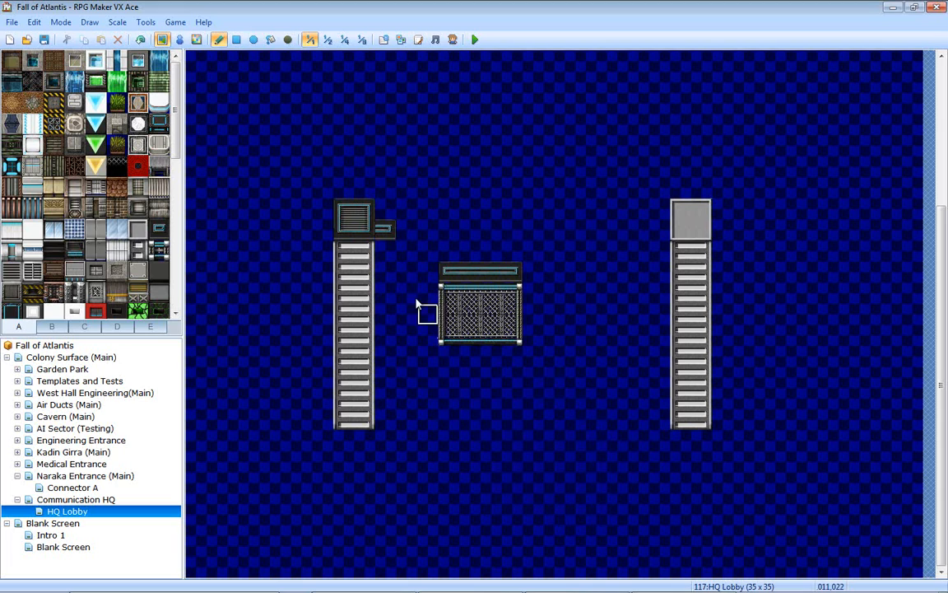
click(385, 229)
mouse_move(452, 247)
mouse_down()
mouse_move(495, 255)
mouse_move(504, 313)
mouse_up()
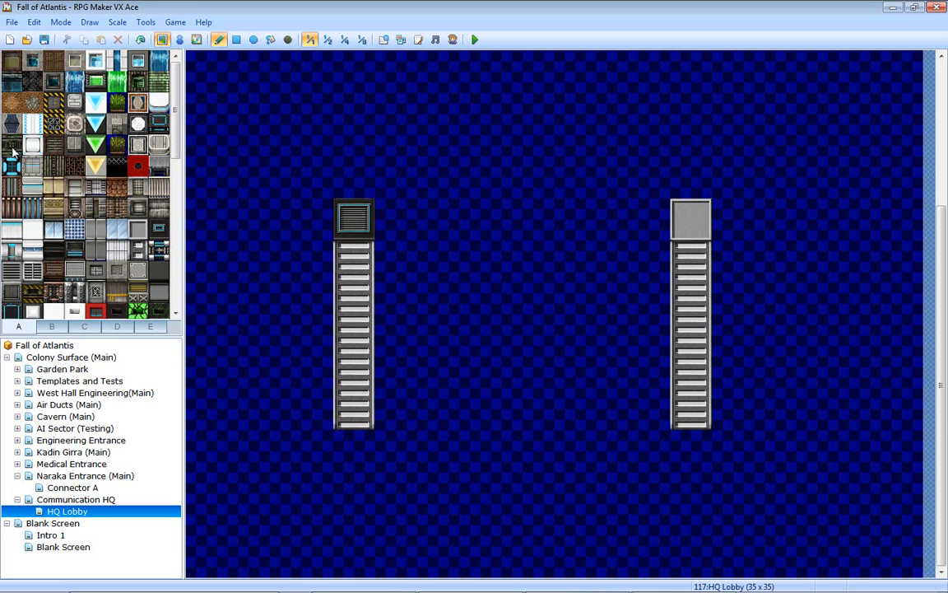
- Try a dark green-lined wall block with a blue-grey panel ceiling above it beside the left column, and erase both
mouse_move(407, 305)
mouse_down()
mouse_move(434, 292)
mouse_move(409, 228)
mouse_move(447, 292)
mouse_up()
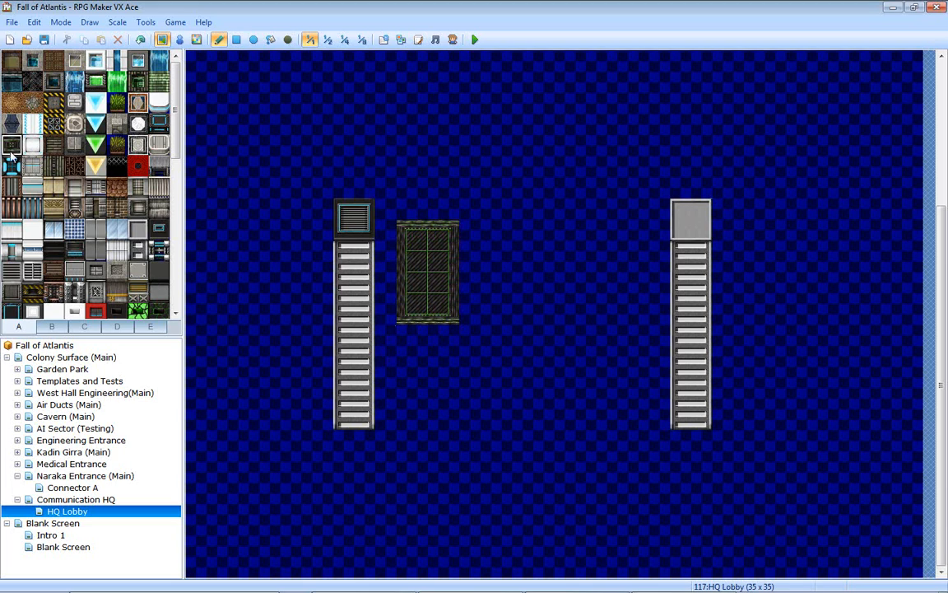
click(12, 122)
drag(435, 218, 445, 194)
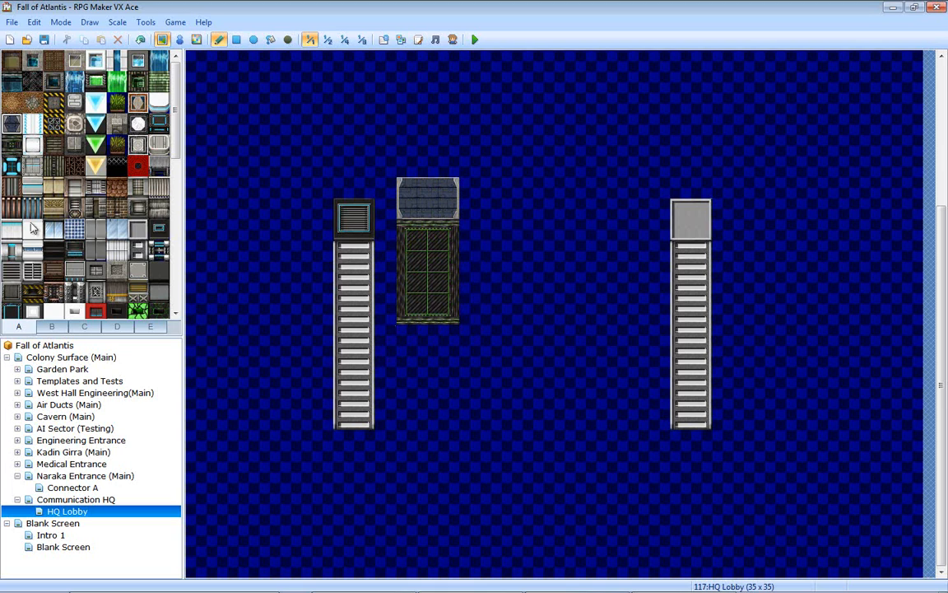
click(20, 193)
click(160, 191)
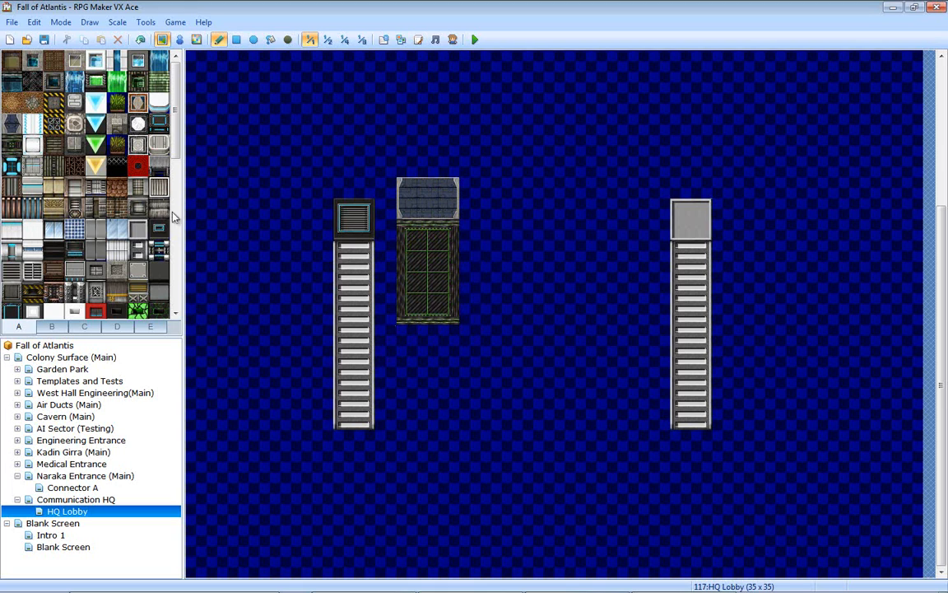
click(156, 208)
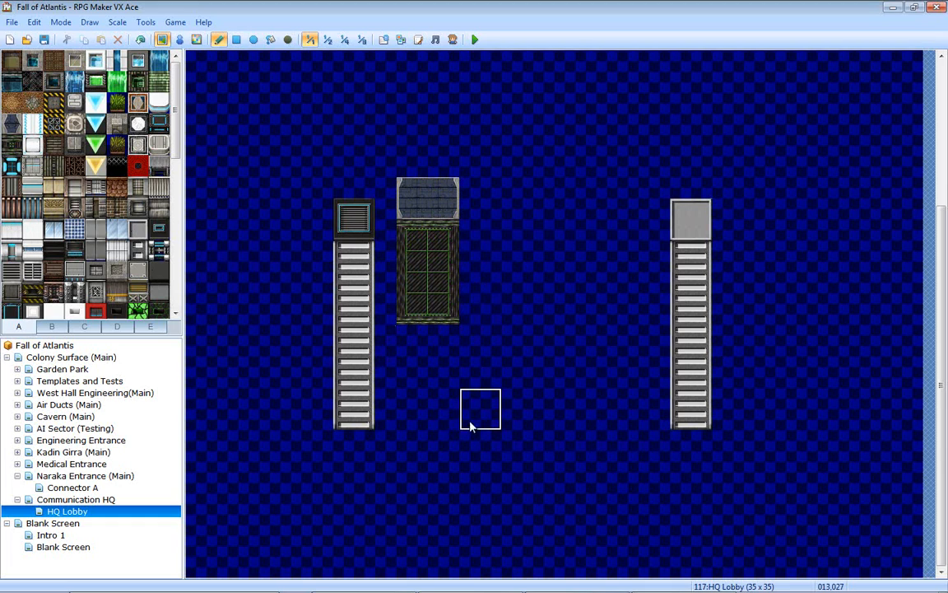
mouse_move(449, 344)
mouse_down()
mouse_move(427, 375)
mouse_move(421, 352)
mouse_move(405, 344)
mouse_up()
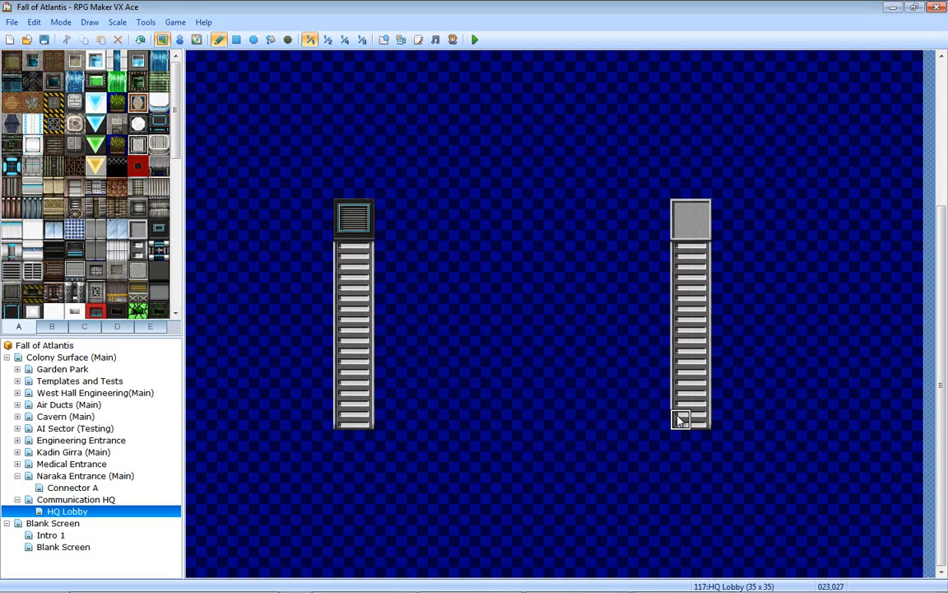
- Try a starry dark blue block with light edges, five by five tiles, between the two columns
click(45, 87)
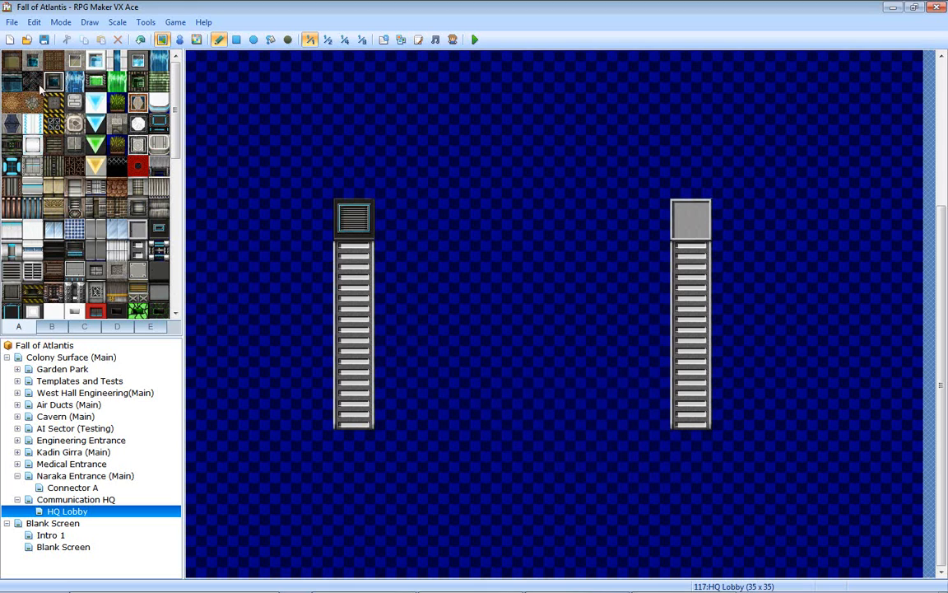
scroll(80, 154, down, 3)
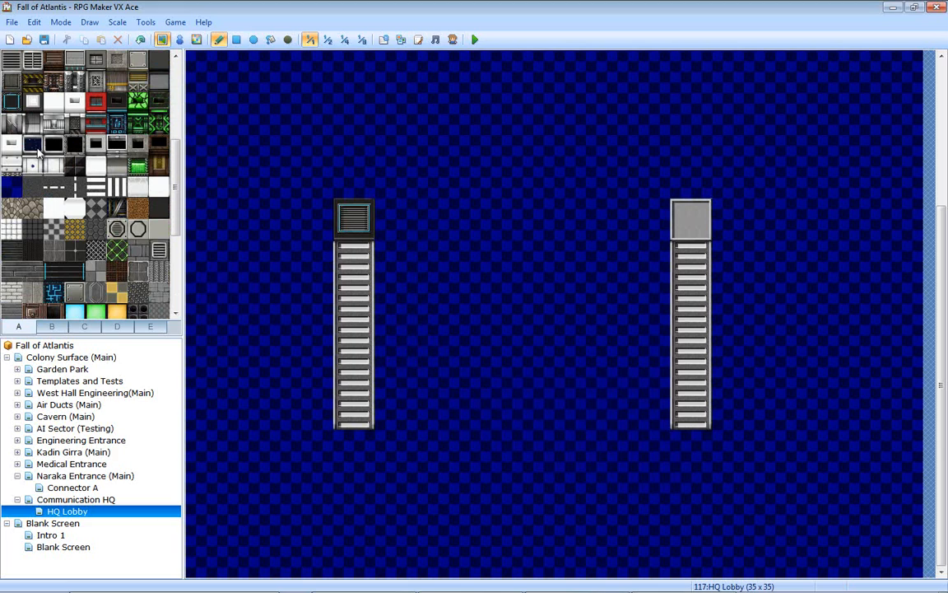
mouse_move(492, 188)
mouse_down()
mouse_move(527, 231)
mouse_move(485, 186)
mouse_move(471, 252)
mouse_move(485, 163)
mouse_move(534, 165)
mouse_move(553, 215)
mouse_move(539, 244)
mouse_up()
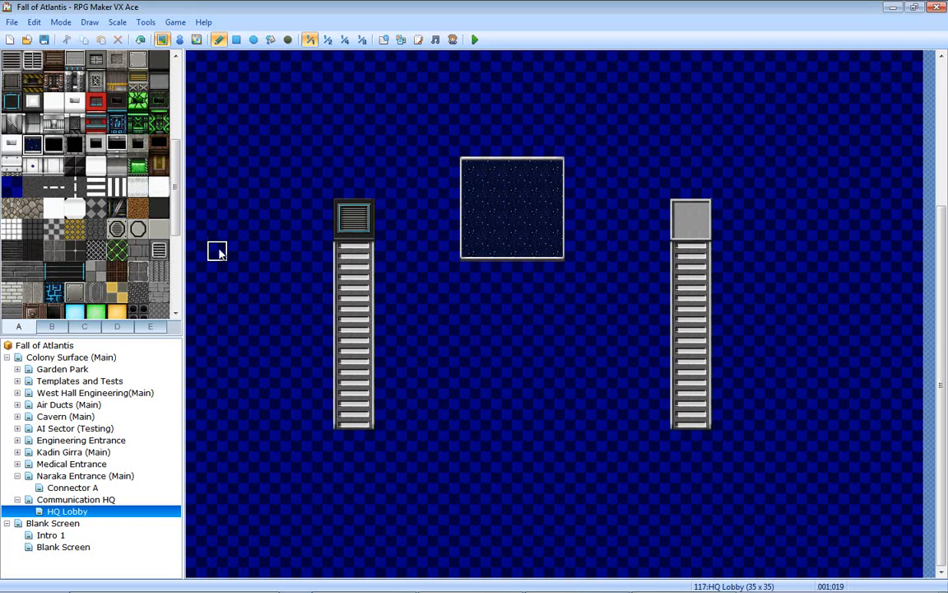
click(117, 208)
mouse_move(449, 292)
mouse_down()
mouse_move(428, 333)
mouse_move(430, 313)
mouse_move(420, 377)
mouse_move(424, 322)
mouse_move(453, 369)
mouse_move(456, 358)
mouse_move(446, 286)
mouse_up()
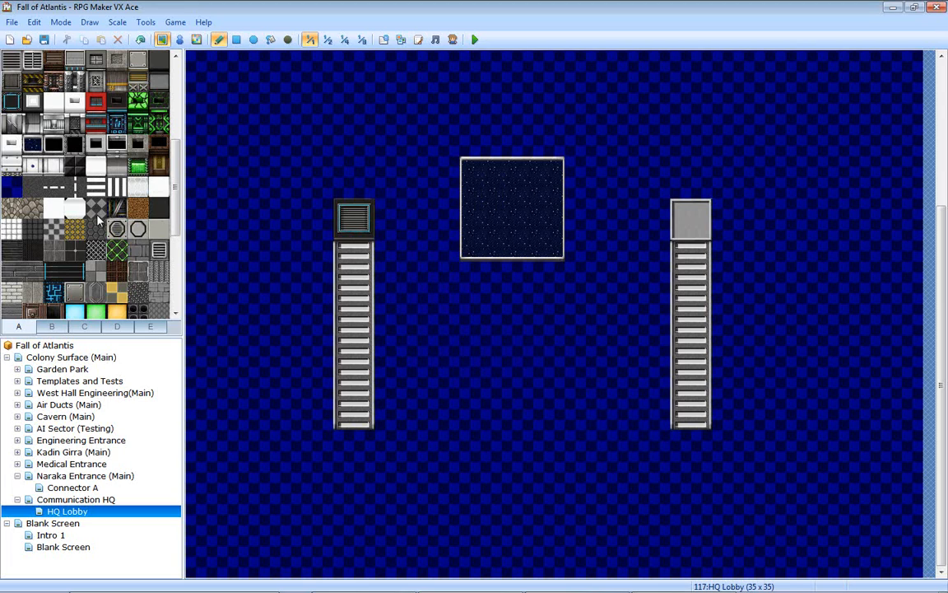
- Try a near-black floor patch three tiles wide and four tiles tall below the starry block
scroll(102, 219, down, 7)
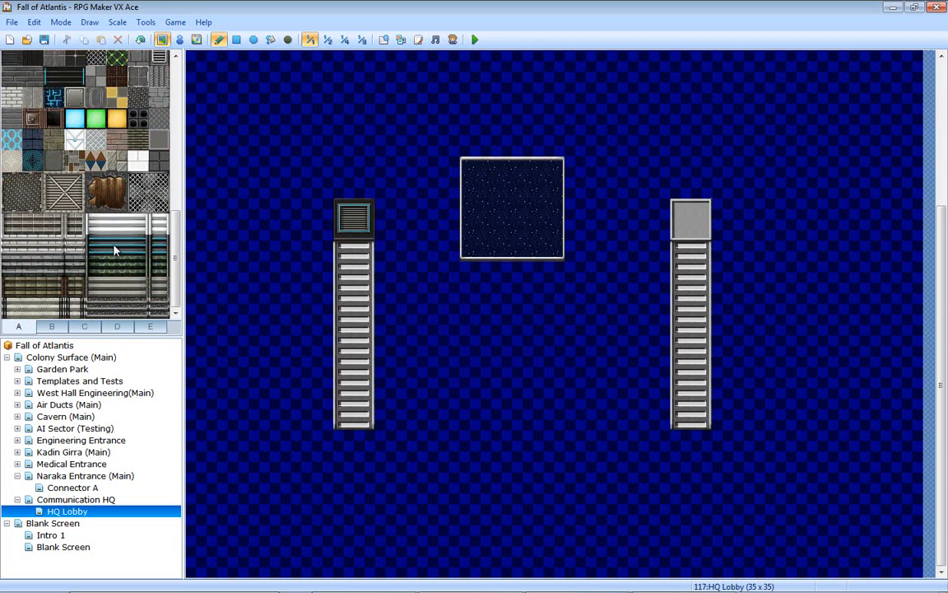
scroll(110, 245, up, 4)
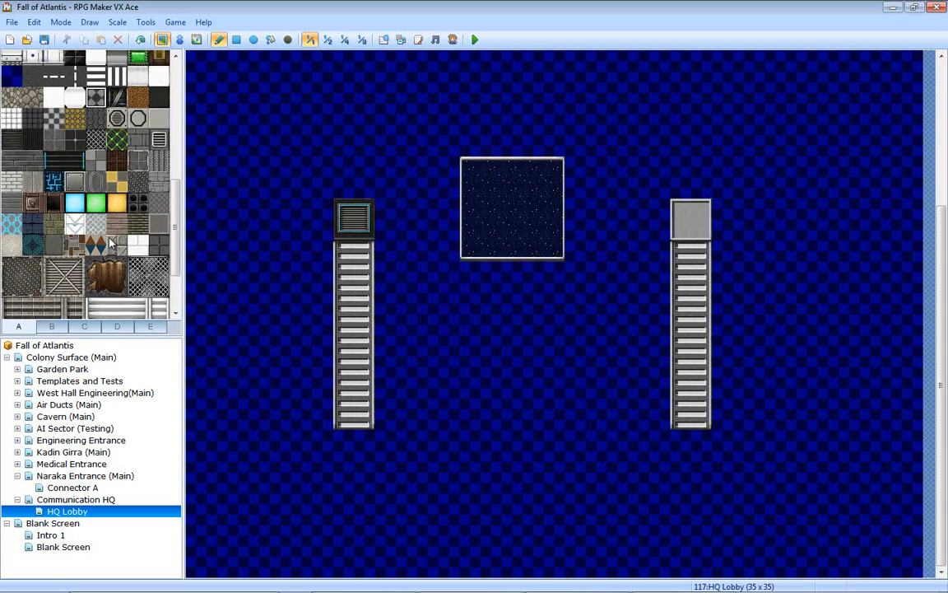
scroll(110, 244, up, 2)
click(33, 181)
mouse_move(469, 356)
mouse_down()
mouse_move(505, 372)
mouse_move(512, 321)
mouse_move(514, 380)
mouse_up()
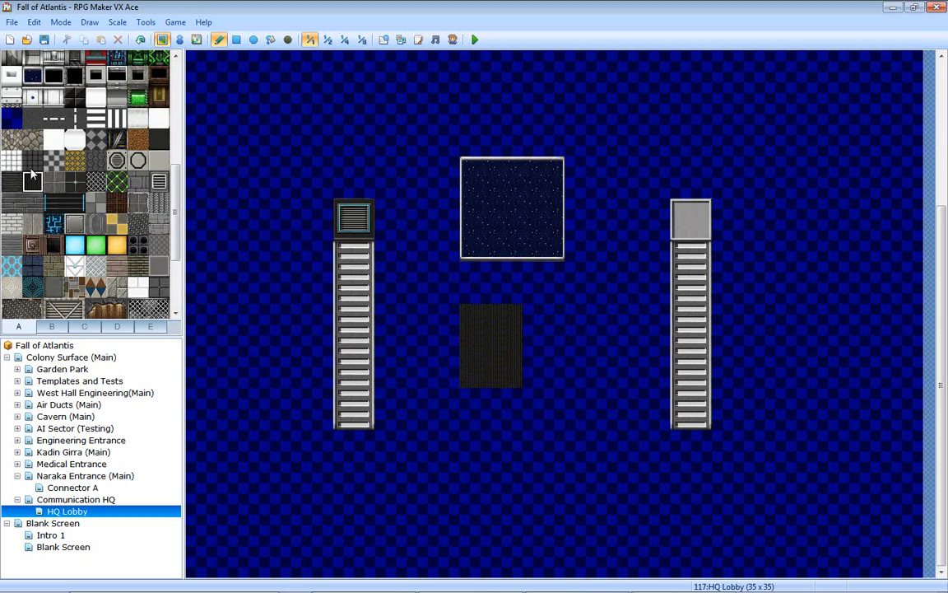
- Paint an irregular dark grey grid floor patch near the right column, and erase the near-black patch and the starry block
mouse_move(607, 398)
mouse_down()
mouse_move(575, 296)
mouse_move(596, 334)
mouse_move(573, 377)
mouse_up()
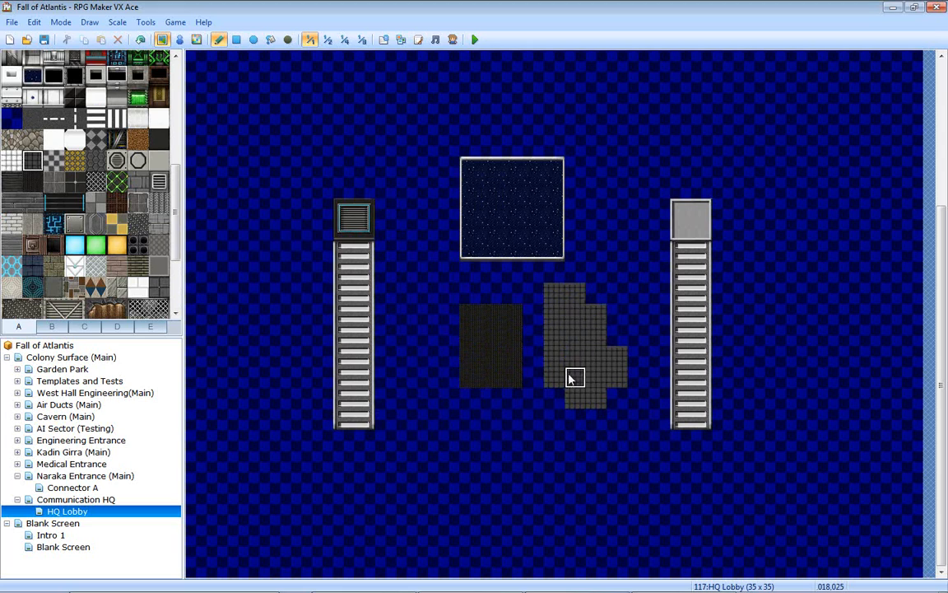
drag(513, 398, 513, 334)
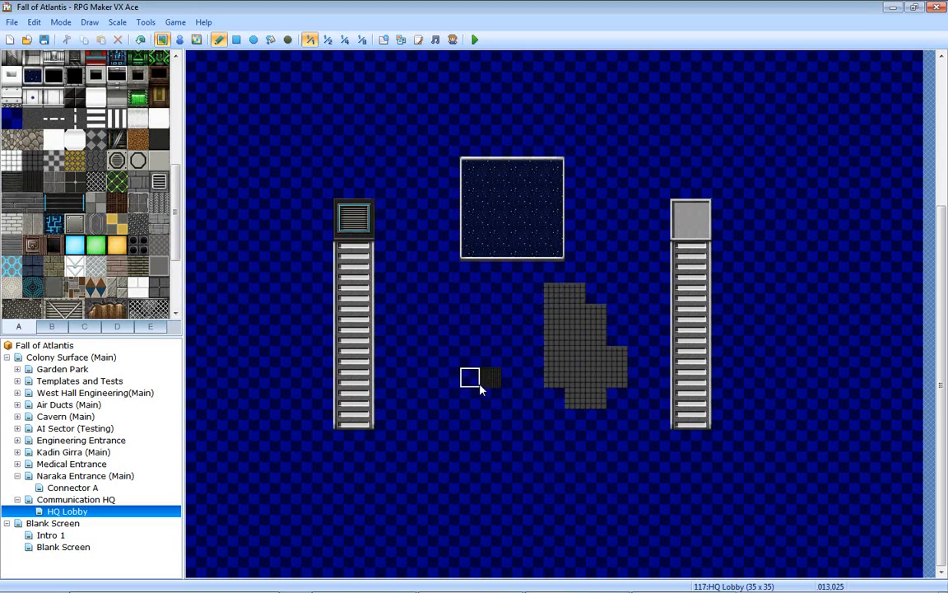
mouse_move(481, 389)
mouse_down()
mouse_move(492, 226)
mouse_move(481, 184)
mouse_move(542, 203)
mouse_move(517, 246)
mouse_move(534, 250)
mouse_up()
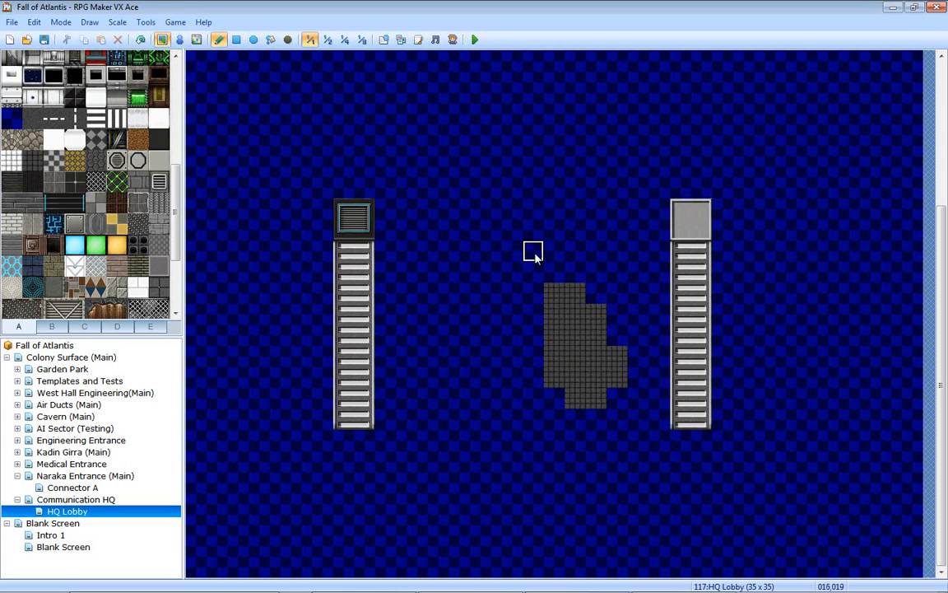
- Sample several background music tracks in the Sound Test, including robothair - Light Beam, and close it
click(435, 41)
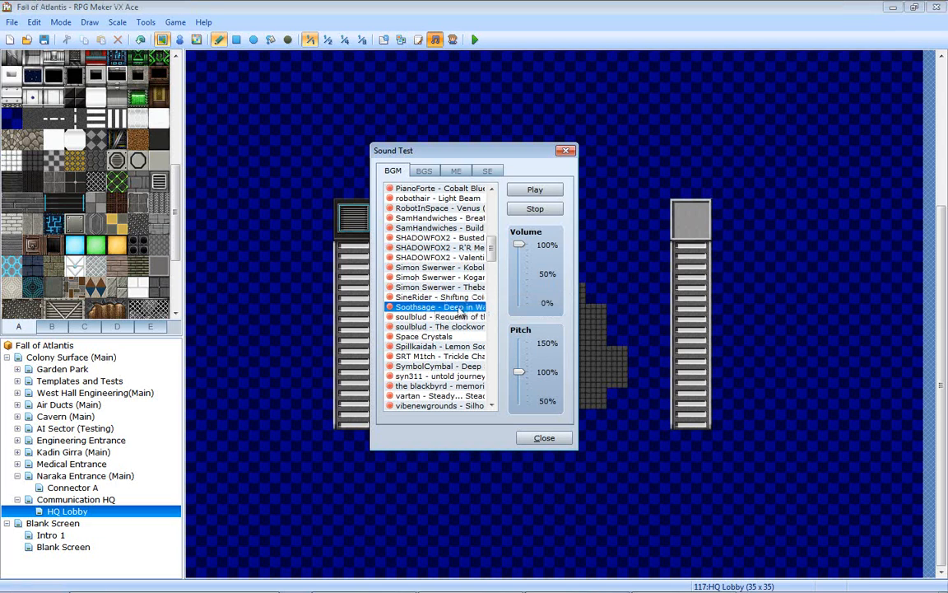
scroll(461, 279, up, 3)
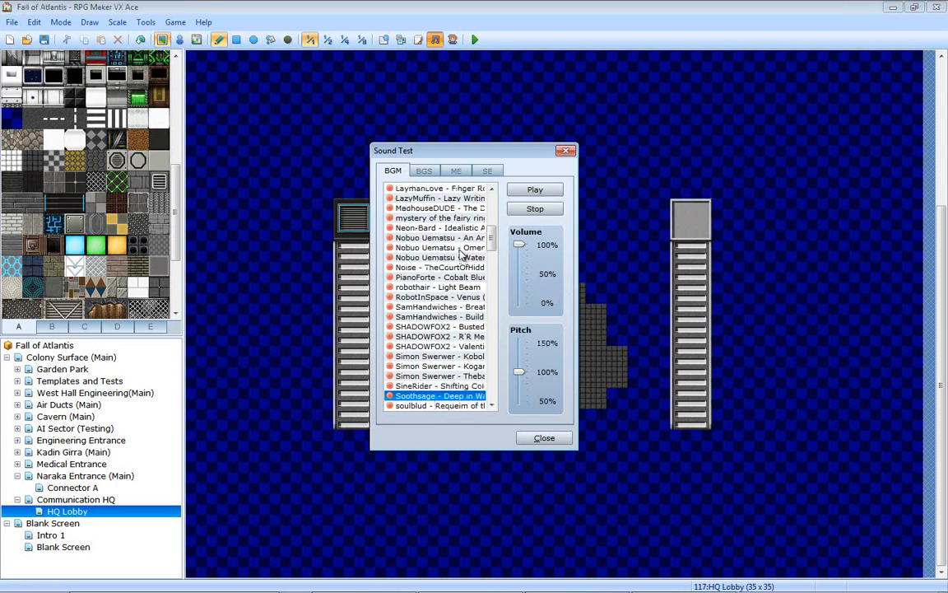
click(457, 287)
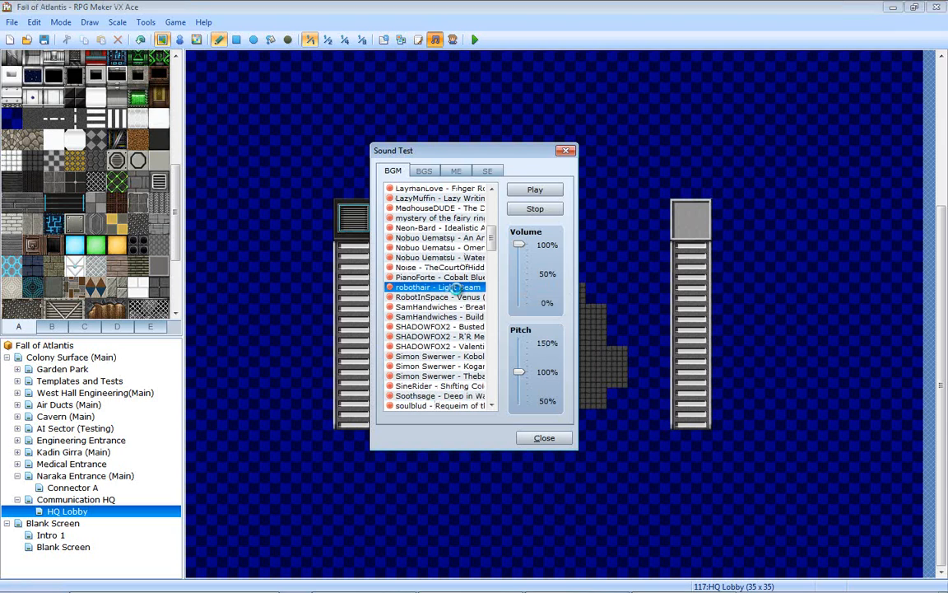
click(451, 228)
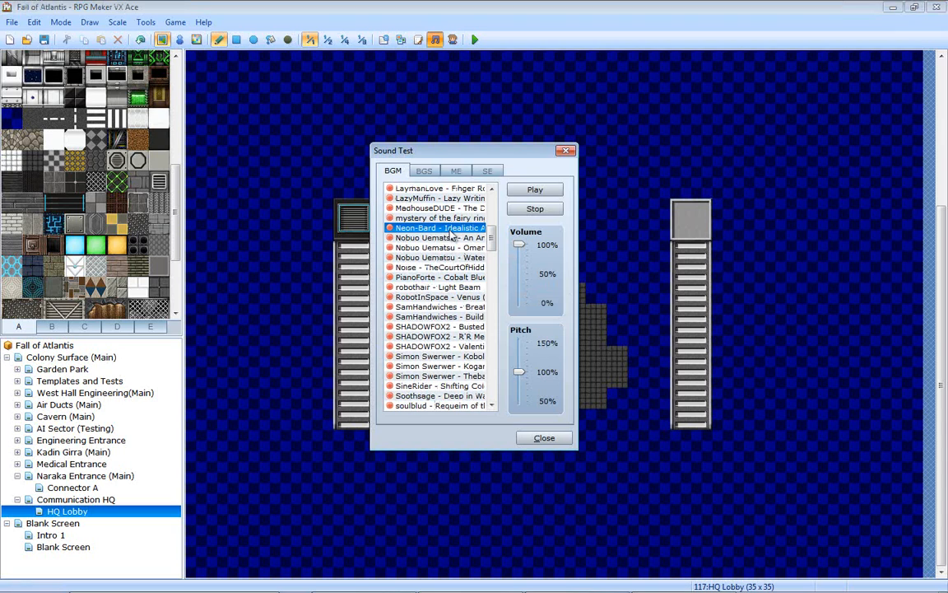
key(Up)
key(Up)
key(Up)
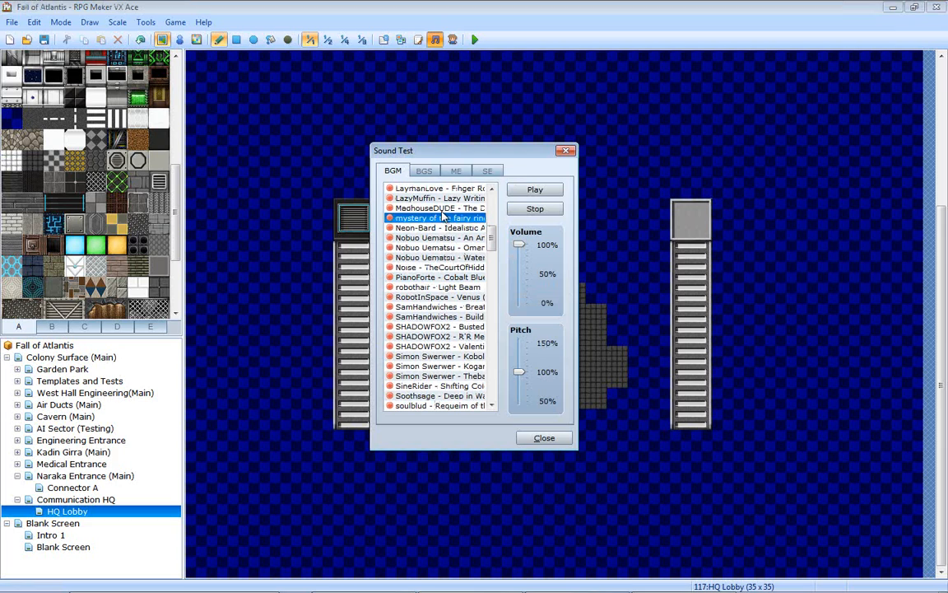
click(565, 153)
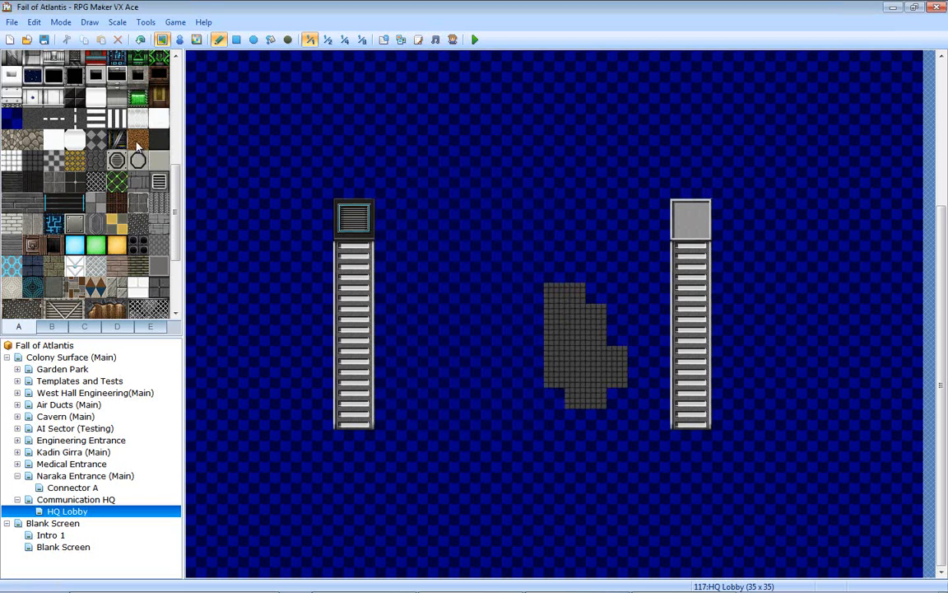
- Paint a three-by-three light grey floor block between the columns with a square vent tile in its centre
mouse_move(470, 229)
mouse_down()
mouse_move(508, 249)
mouse_move(470, 271)
mouse_up()
click(489, 257)
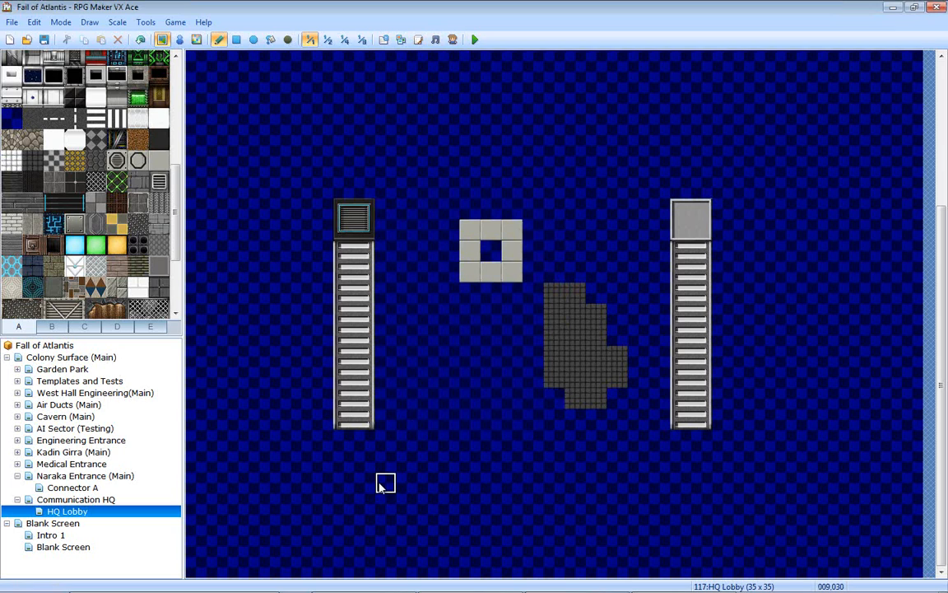
click(162, 185)
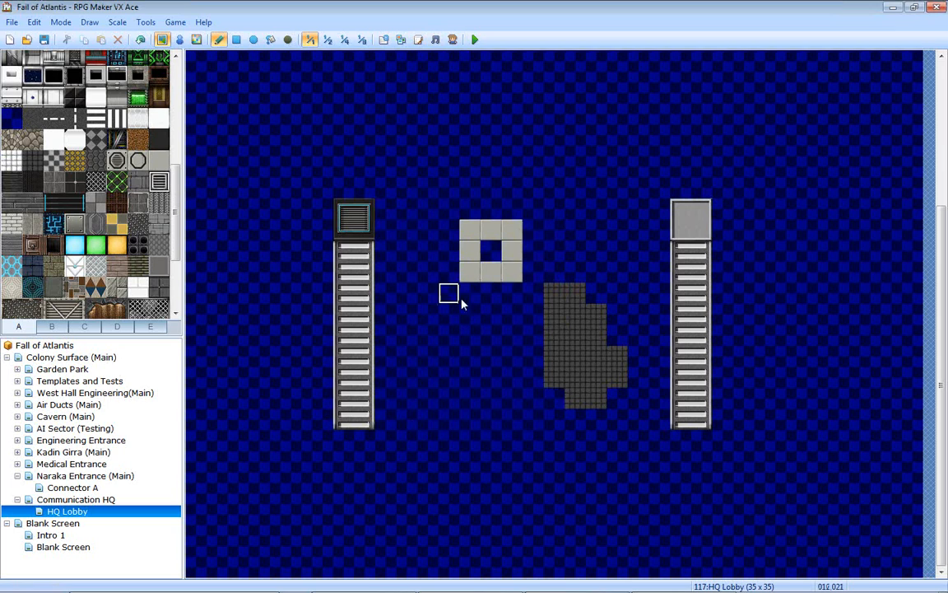
click(491, 251)
mouse_move(479, 291)
mouse_down()
mouse_move(510, 298)
mouse_move(477, 315)
mouse_move(475, 305)
mouse_move(508, 313)
mouse_move(512, 293)
mouse_up()
right_click(511, 395)
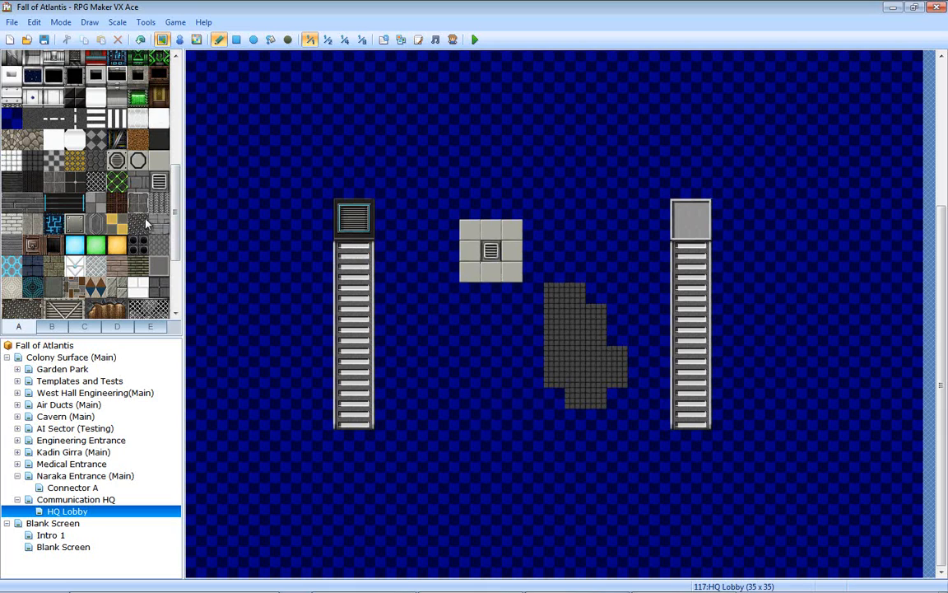
- Place round vent tiles on all four corners of the light grey floor block
click(470, 272)
click(512, 208)
right_click(539, 212)
click(517, 212)
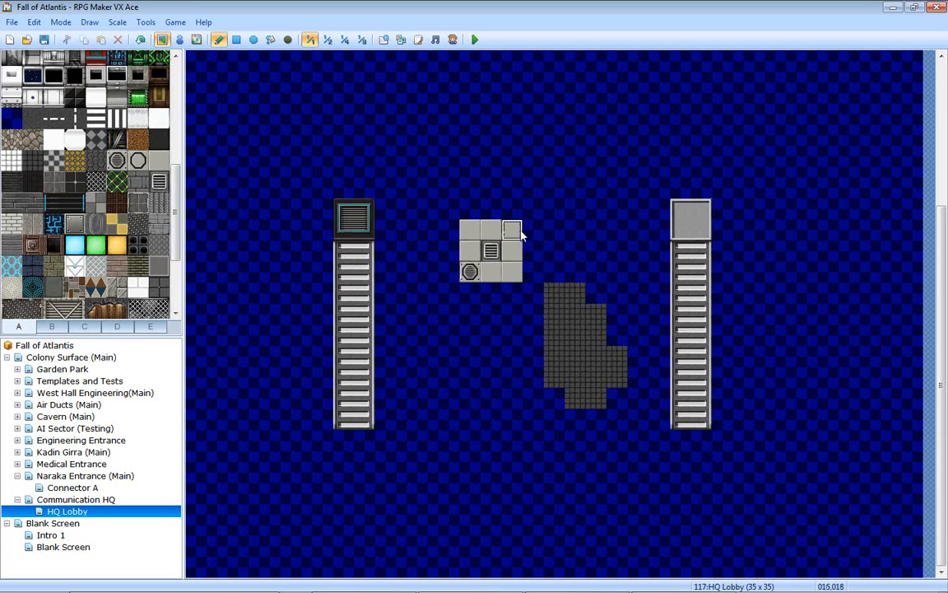
click(521, 233)
click(116, 160)
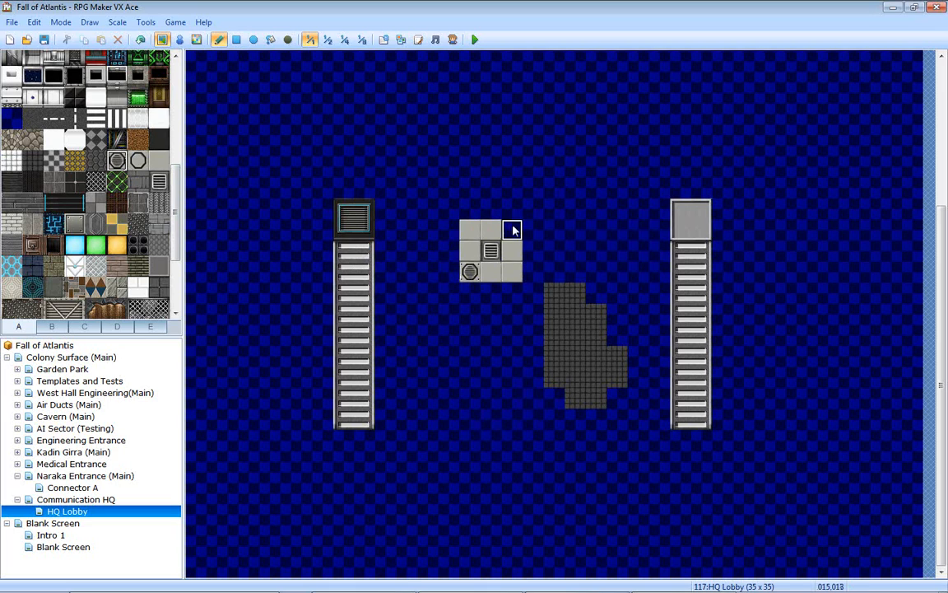
click(510, 228)
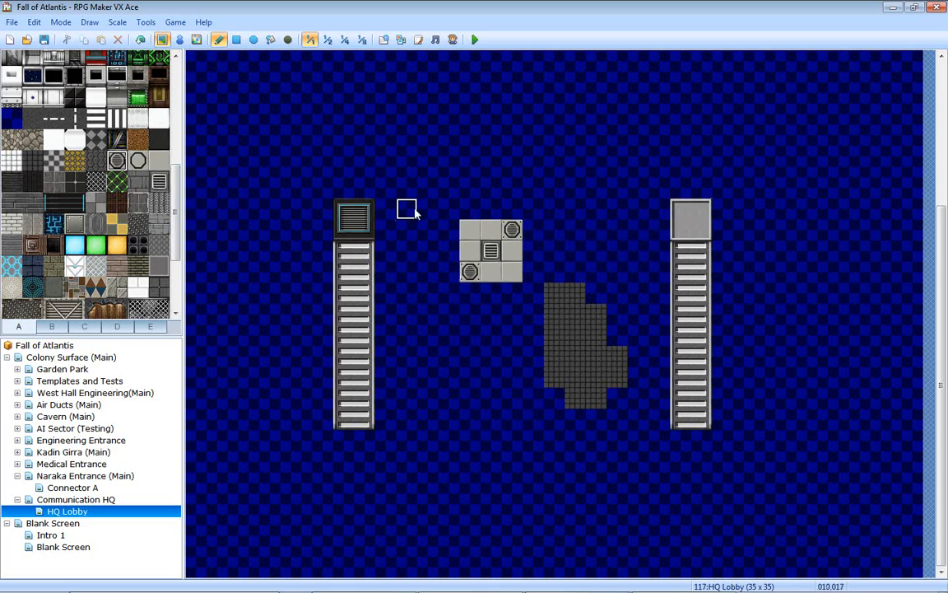
click(469, 228)
click(512, 272)
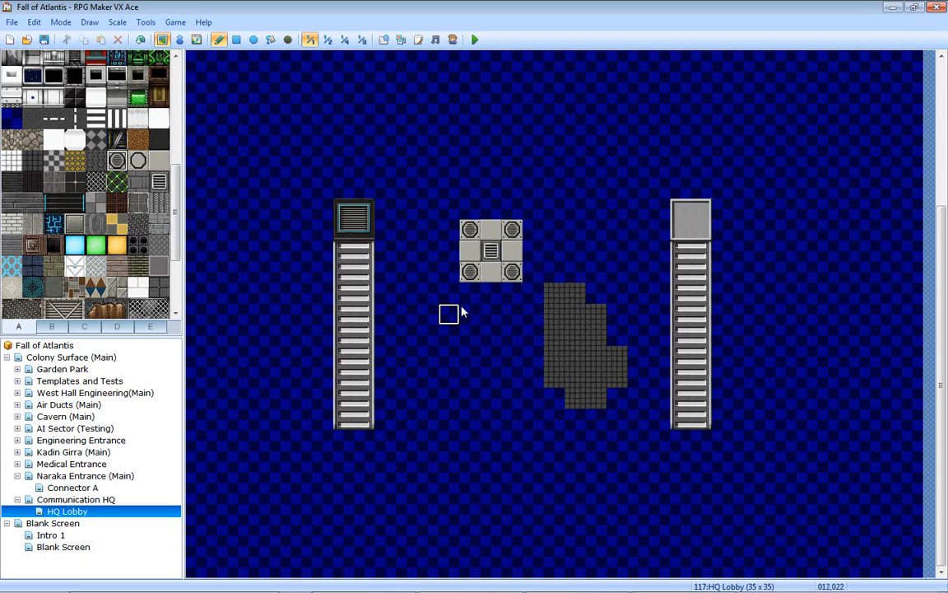
- Copy the three-by-three vent floor block and repeat it with shared vent columns to form a strip eleven tiles wide
right_drag(512, 274, 471, 228)
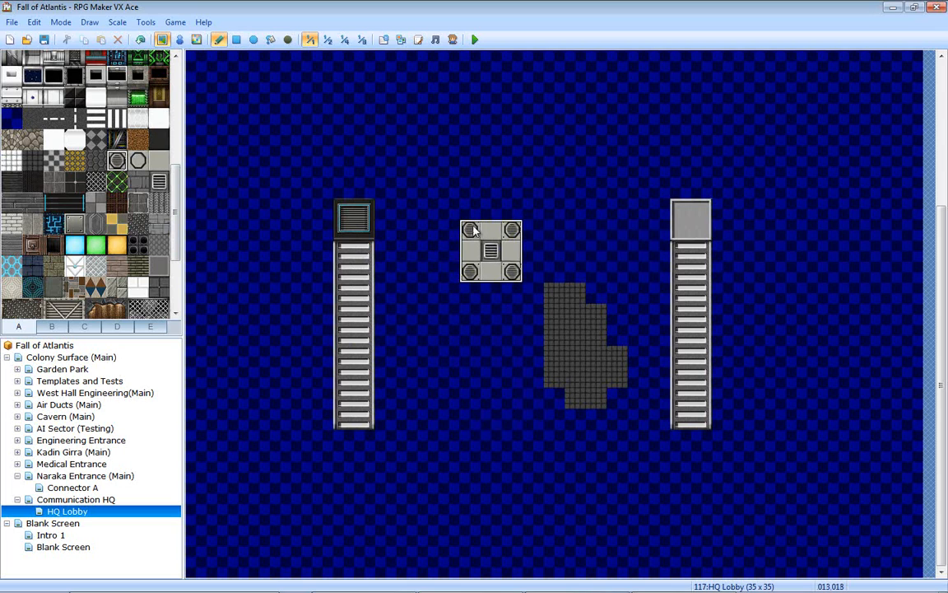
click(528, 239)
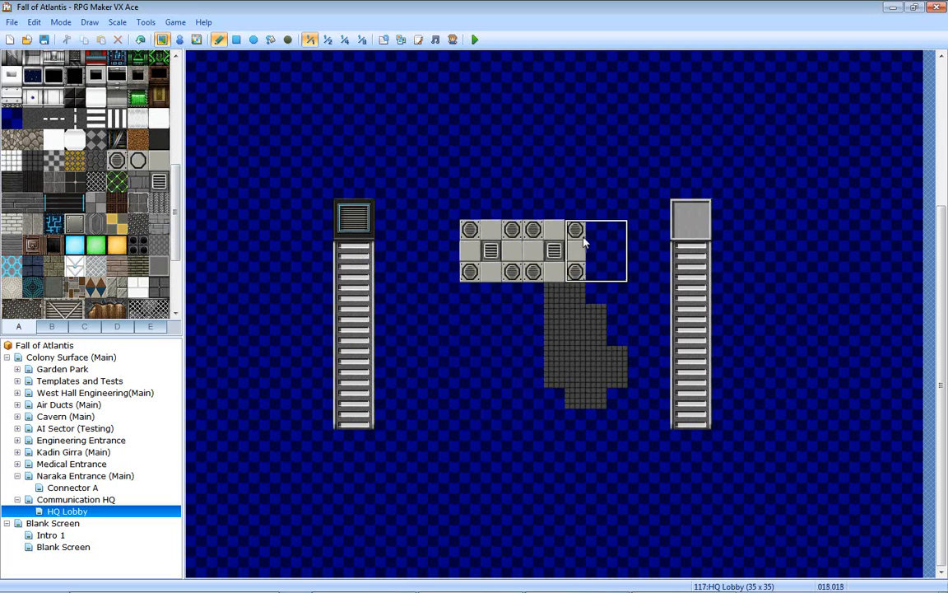
key(ctrl+z)
click(516, 235)
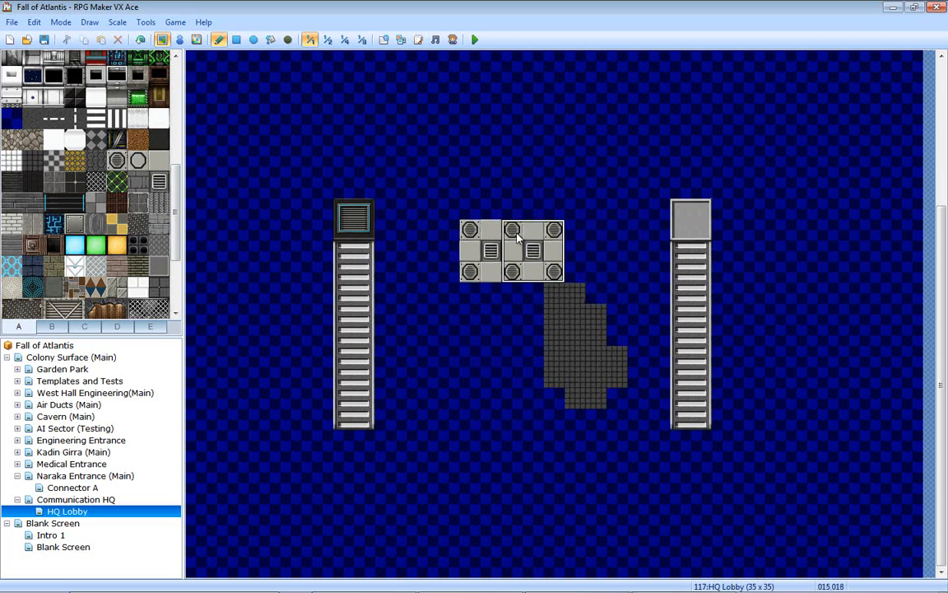
click(563, 234)
click(594, 244)
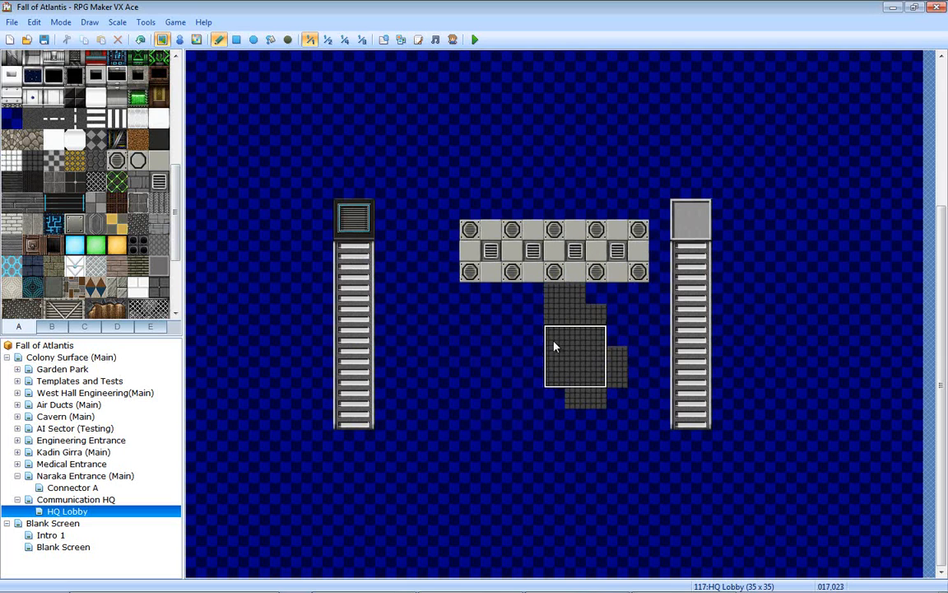
click(427, 232)
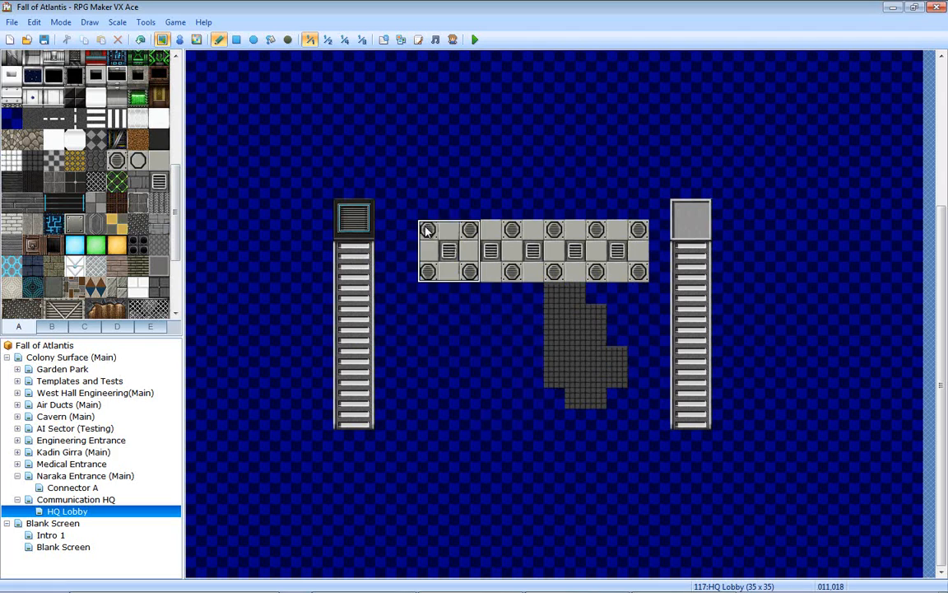
- Try plain octagon tiles beside the strip and on the edge centres of its first three-by-three block, and undo them
right_click(411, 354)
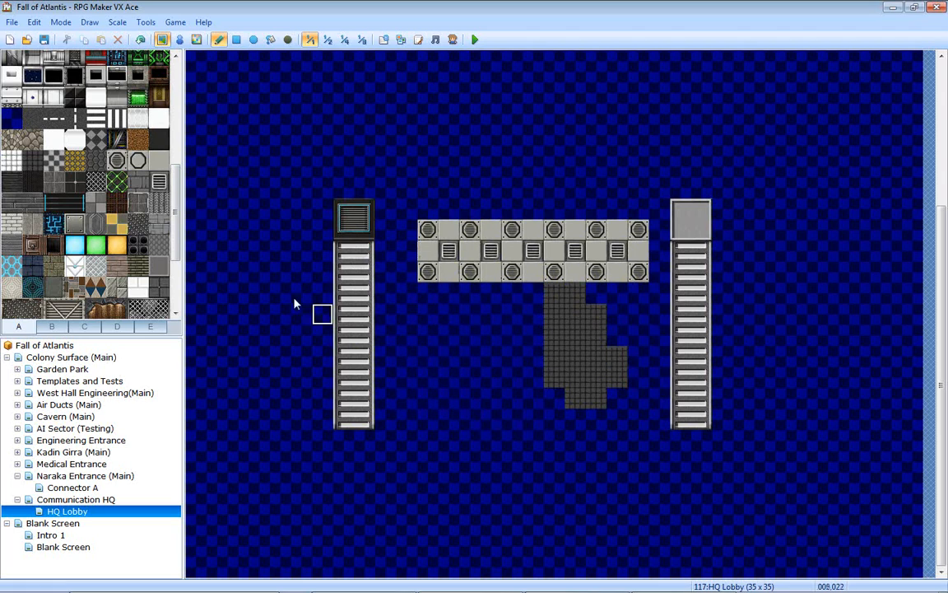
click(407, 229)
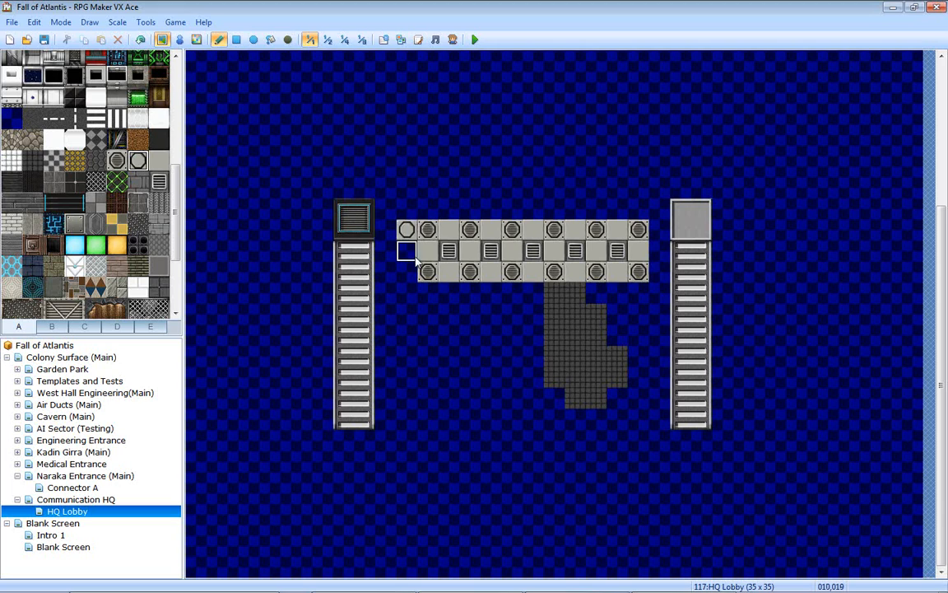
key(ctrl+z)
click(449, 229)
click(427, 250)
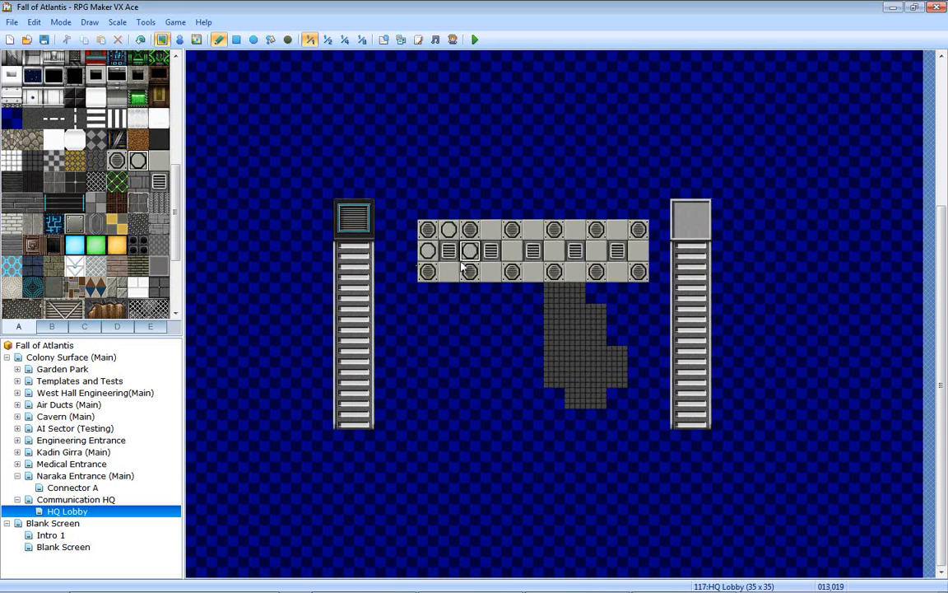
click(470, 250)
click(449, 272)
key(ctrl+z)
key(ctrl+z)
key(ctrl+z)
key(ctrl+z)
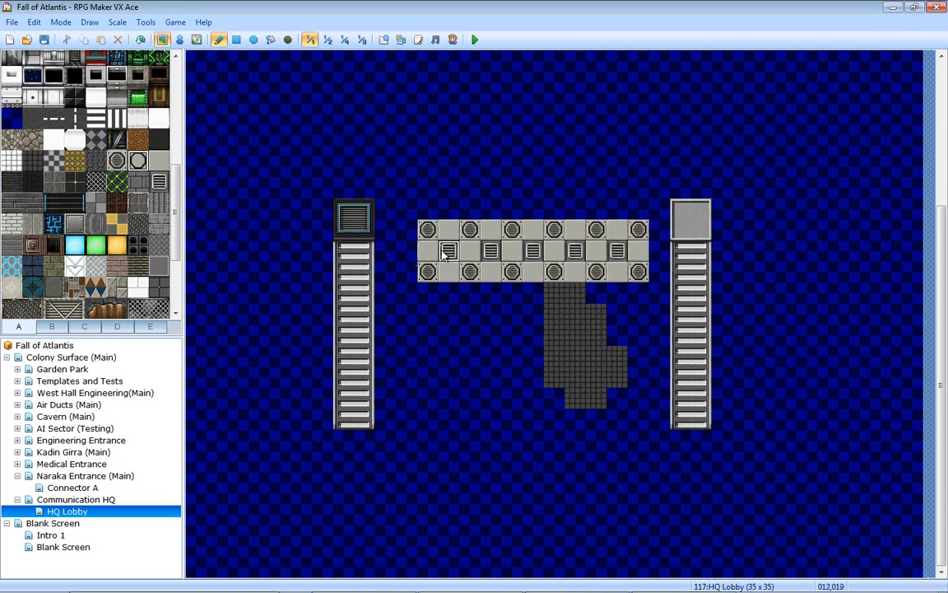
- Replace all the round vent tiles along the upper and lower rows of the floor strip with plain octagon tiles
click(430, 232)
click(469, 232)
click(427, 272)
click(470, 272)
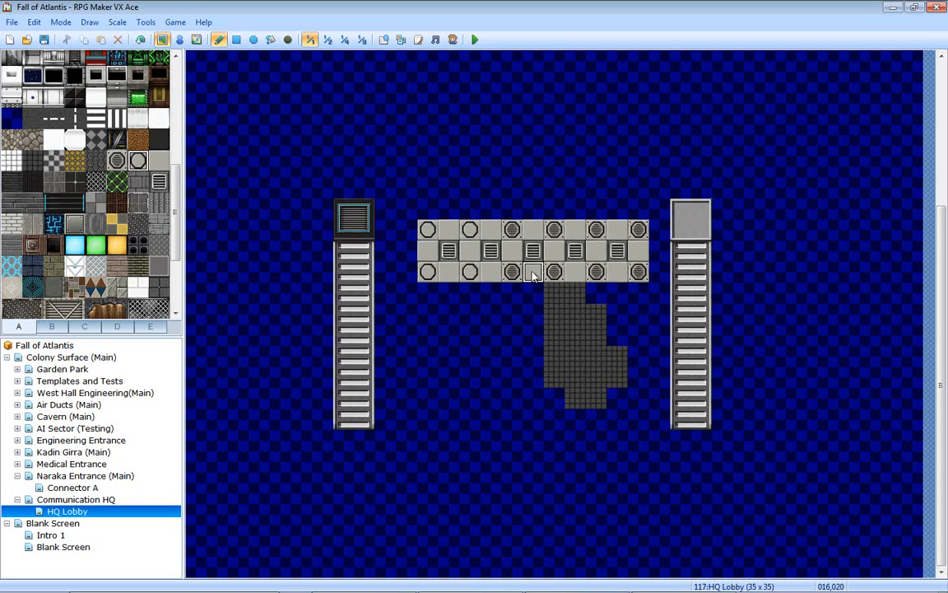
click(512, 272)
click(512, 230)
click(555, 230)
click(554, 272)
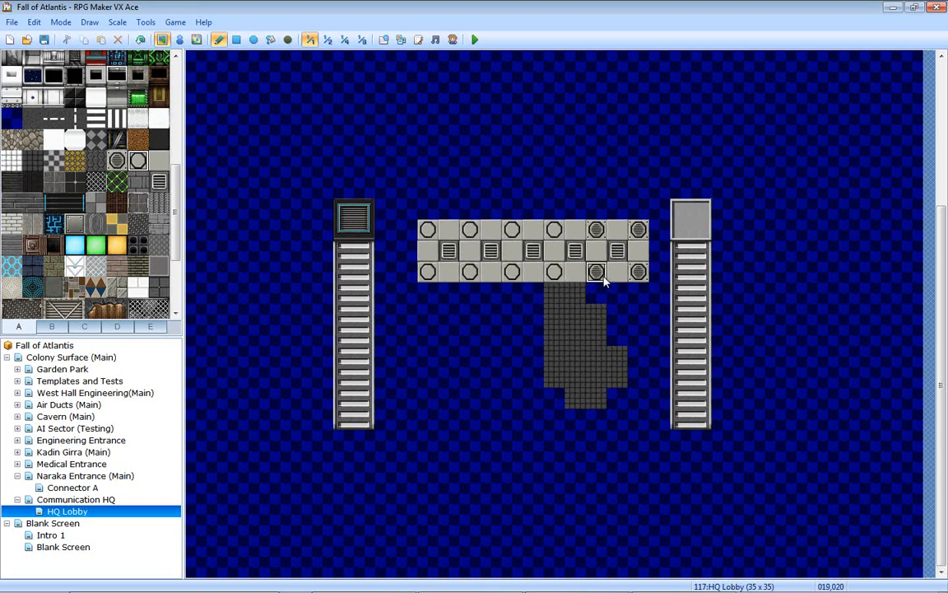
click(596, 272)
click(638, 230)
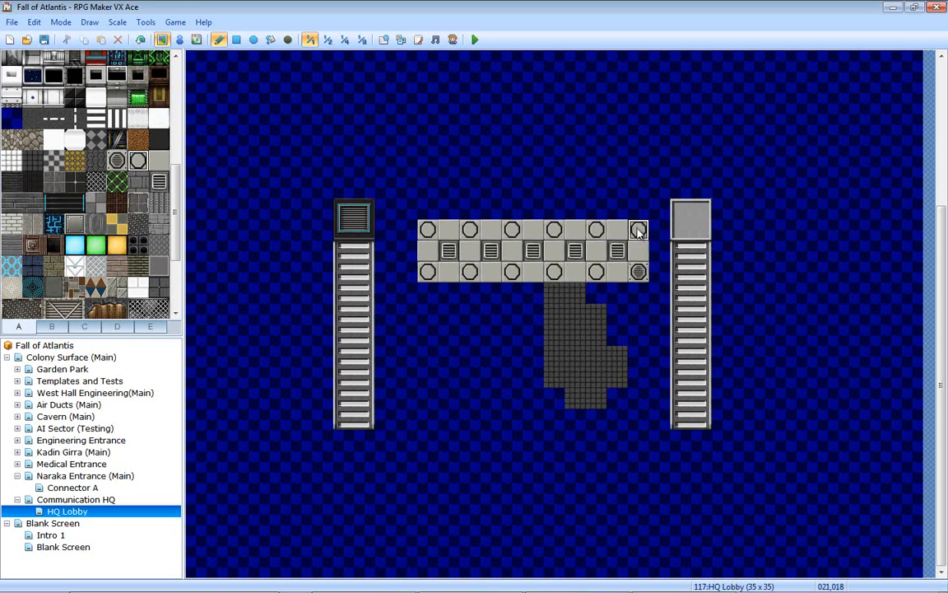
click(638, 272)
- Replace the square vent tiles in the middle row of the floor strip with round vent tiles
click(618, 251)
mouse_move(590, 269)
mouse_down()
mouse_move(555, 250)
mouse_move(428, 251)
mouse_up()
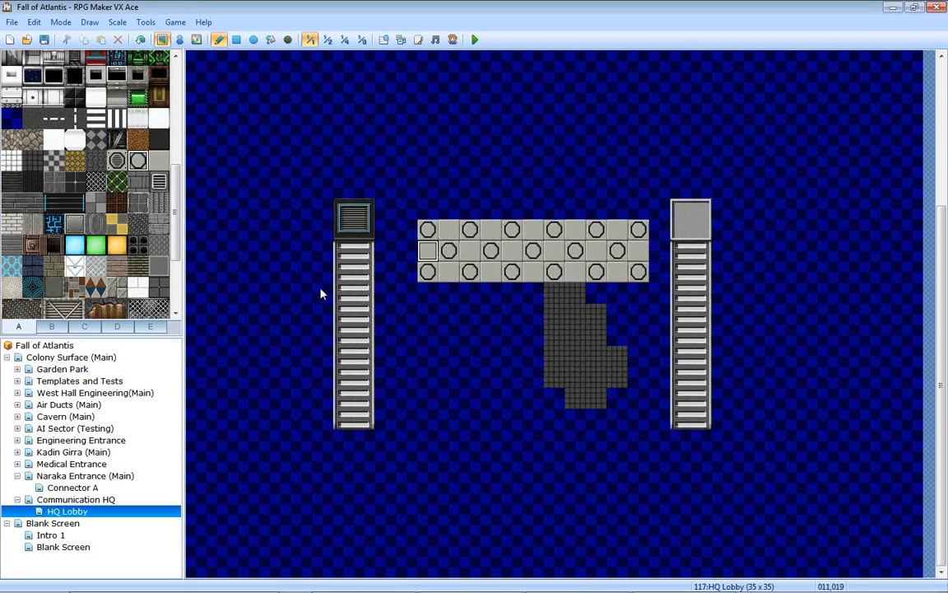
click(116, 160)
click(448, 250)
click(491, 250)
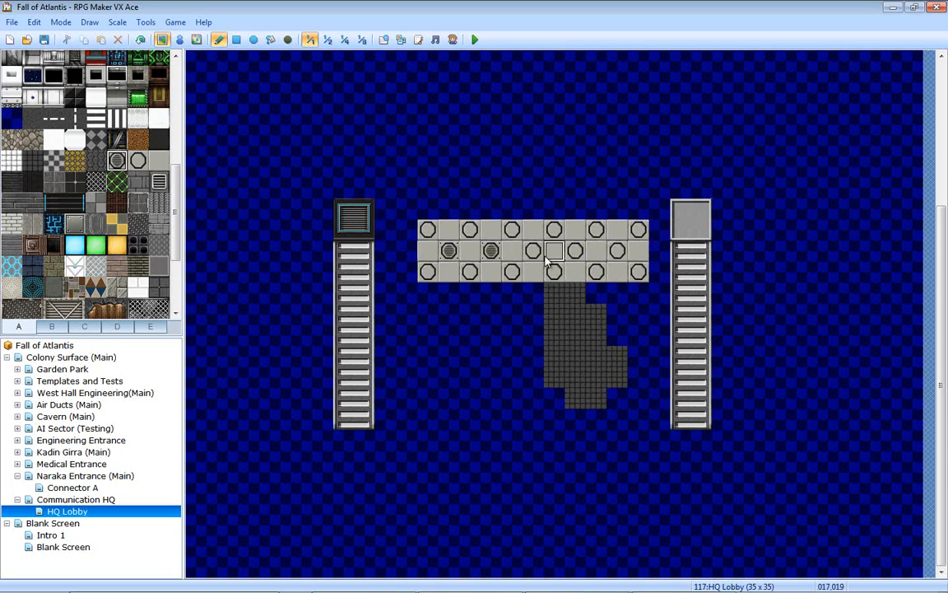
click(546, 259)
click(532, 250)
click(575, 251)
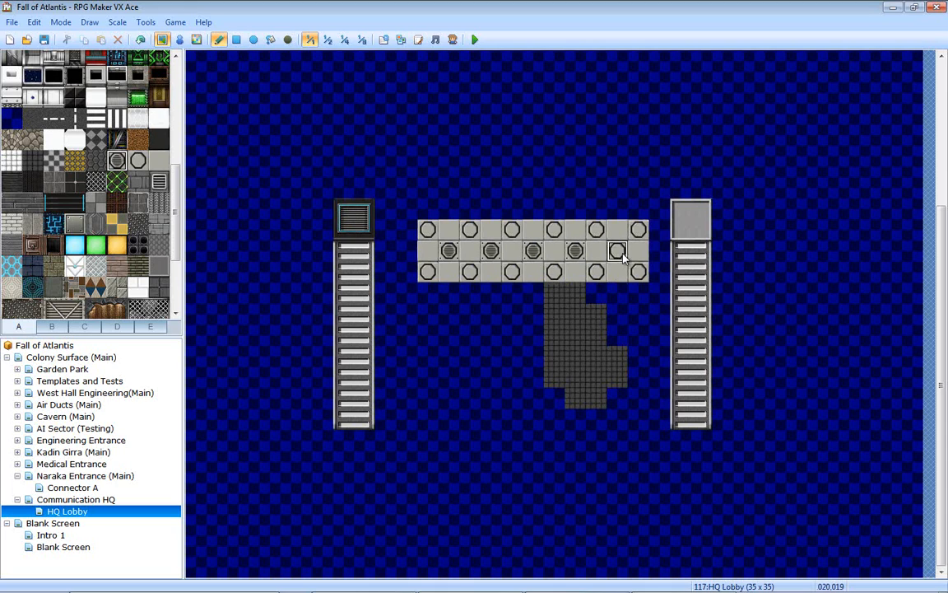
click(617, 251)
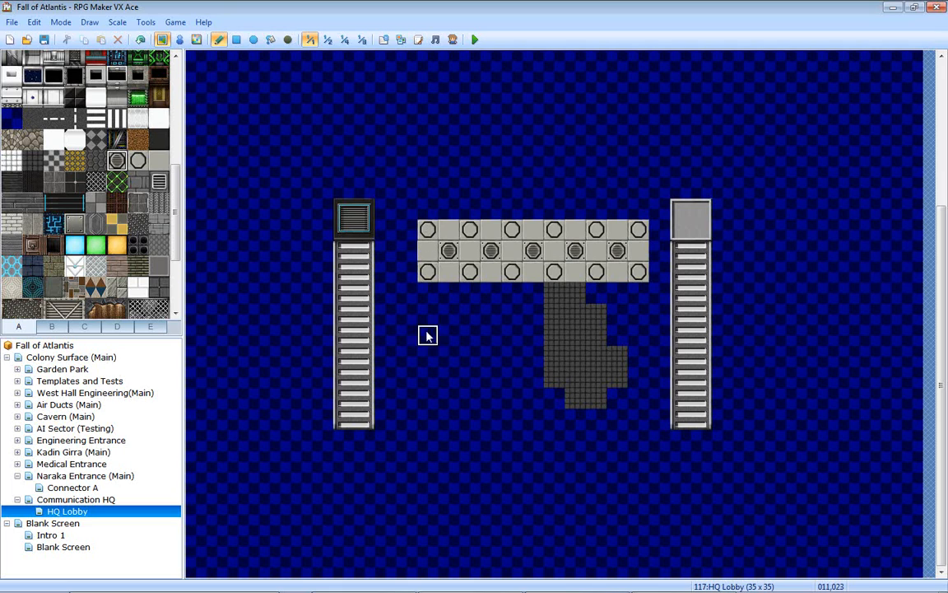
- Erase the dark grey floor patch below the strip and copy each column outward, leaving a two-tile gap
mouse_move(553, 293)
mouse_down()
mouse_move(575, 292)
mouse_move(540, 323)
mouse_move(617, 336)
mouse_move(576, 375)
mouse_move(611, 380)
mouse_up()
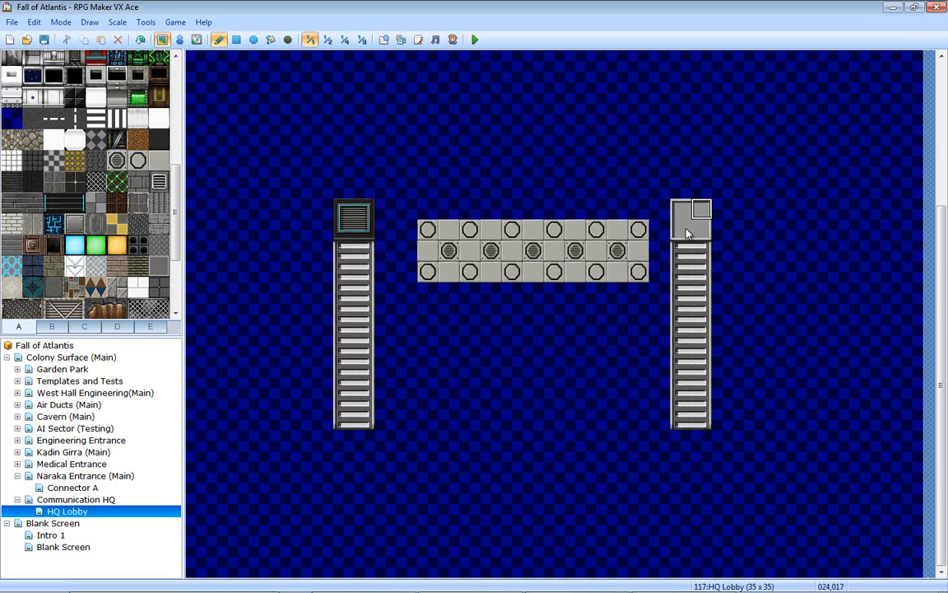
right_drag(688, 233, 673, 418)
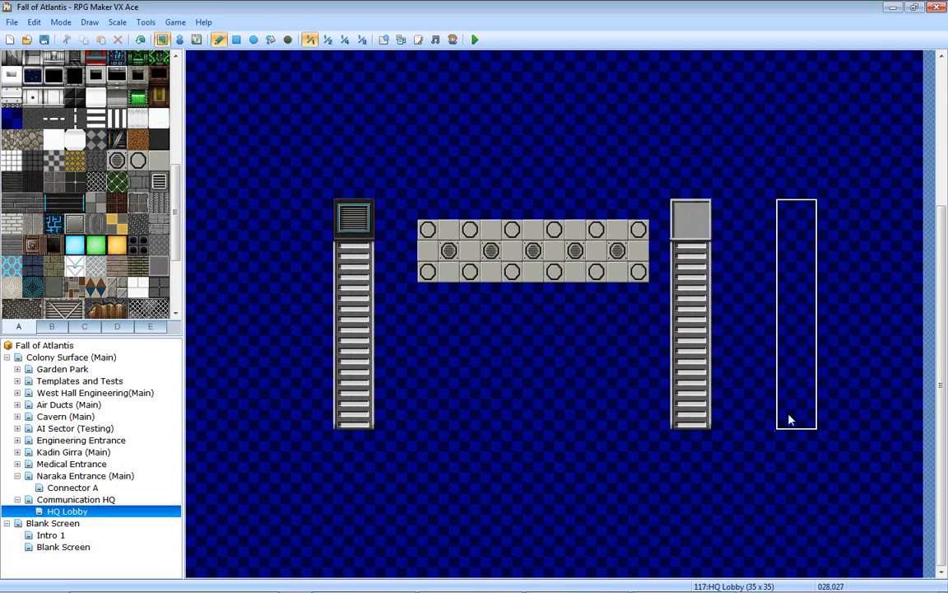
click(767, 420)
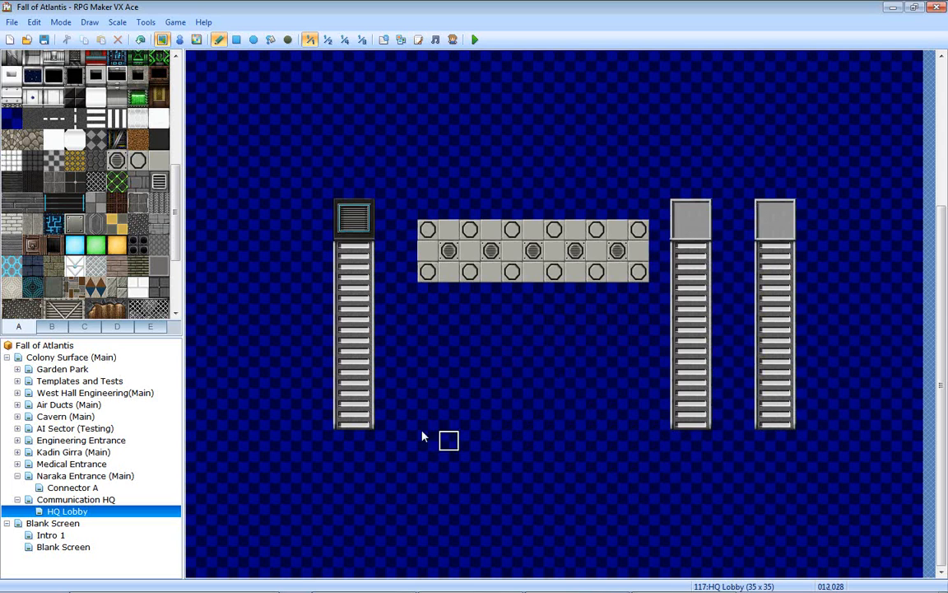
right_drag(356, 417, 349, 204)
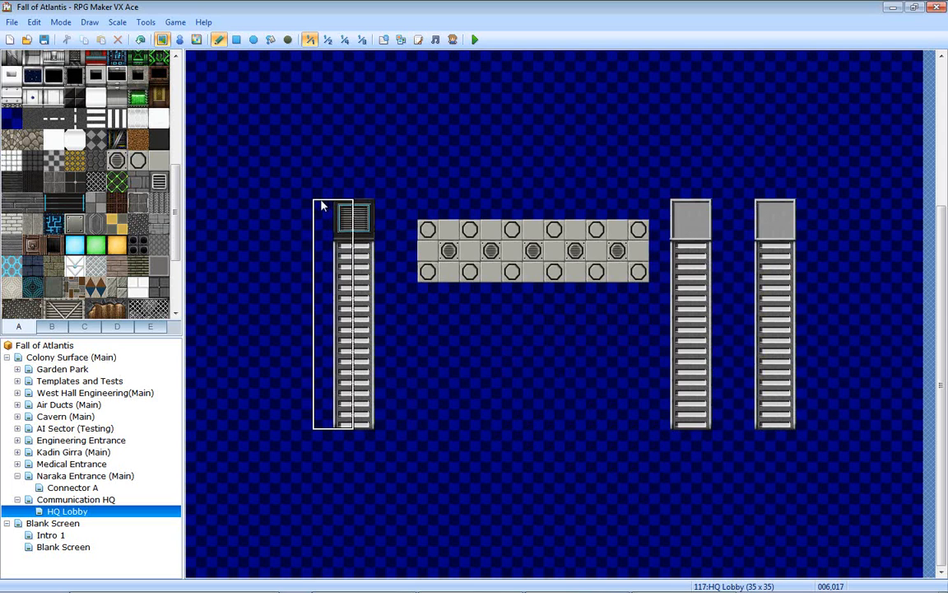
click(260, 207)
right_click(461, 360)
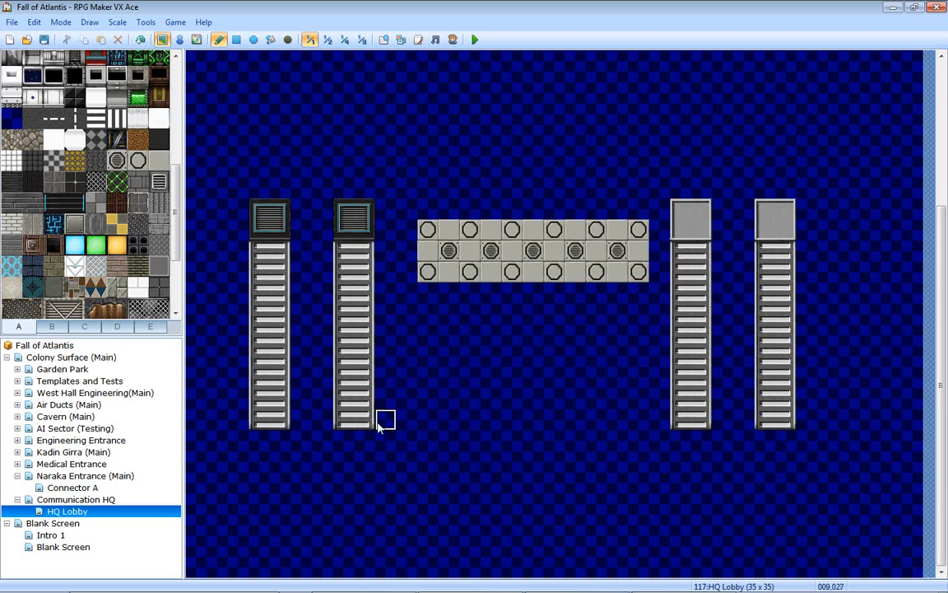
- Move both column pairs inward so the inner columns touch the ends of the floor strip
right_drag(378, 424, 222, 214)
click(262, 214)
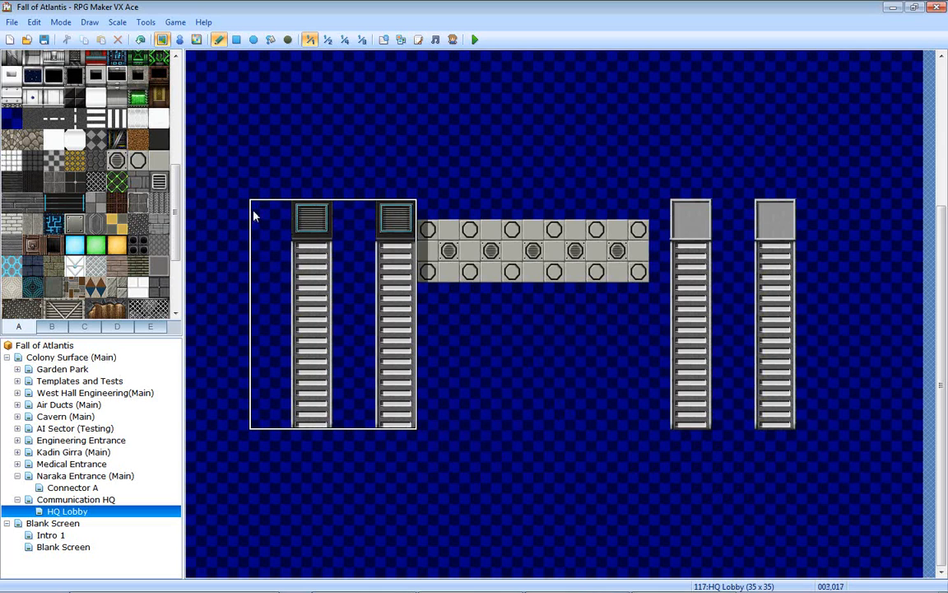
right_click(406, 335)
right_drag(692, 423, 807, 212)
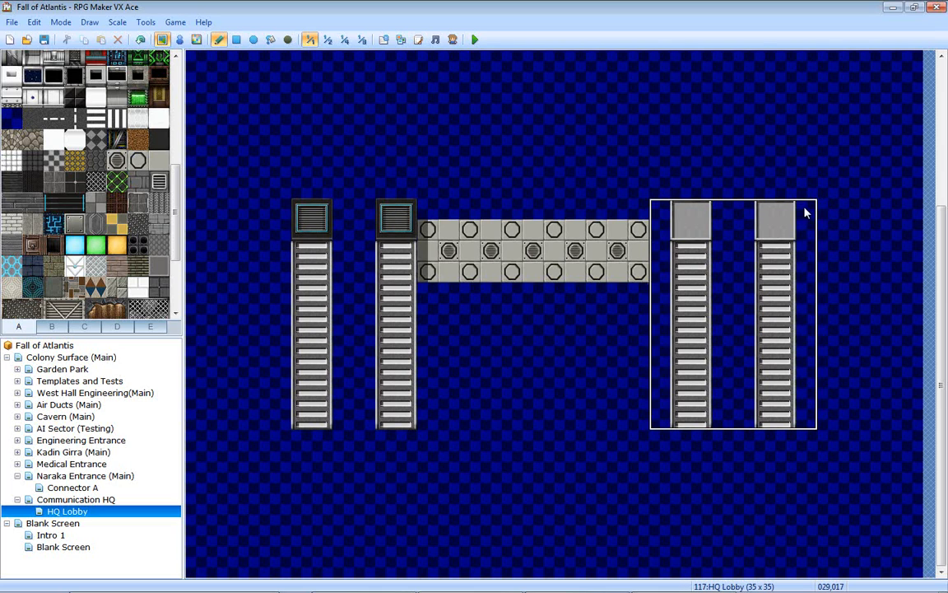
click(805, 212)
right_click(659, 362)
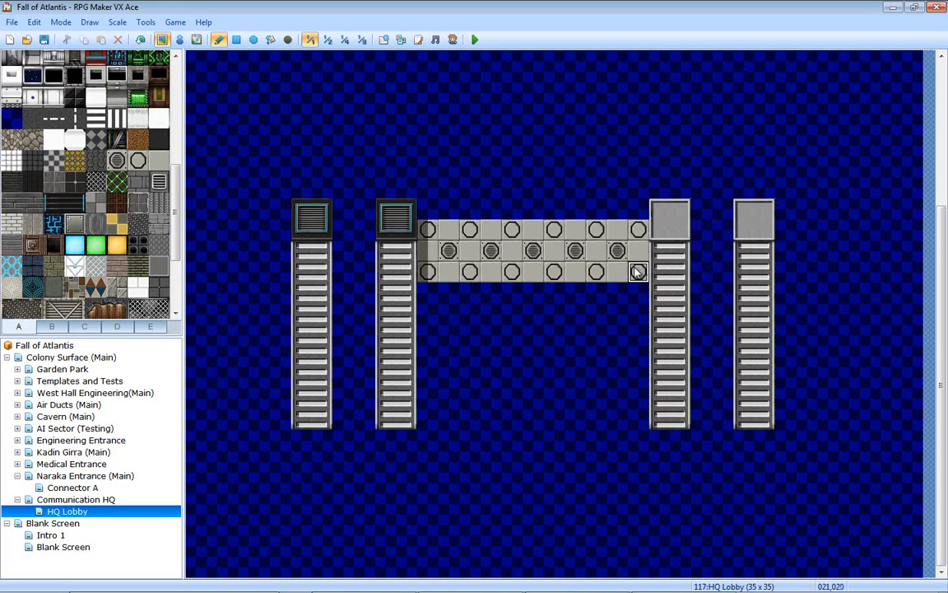
- Repeat the floor strip downward into a nine-row floor and trim the lowest row of all four columns level with it
right_drag(638, 272, 434, 231)
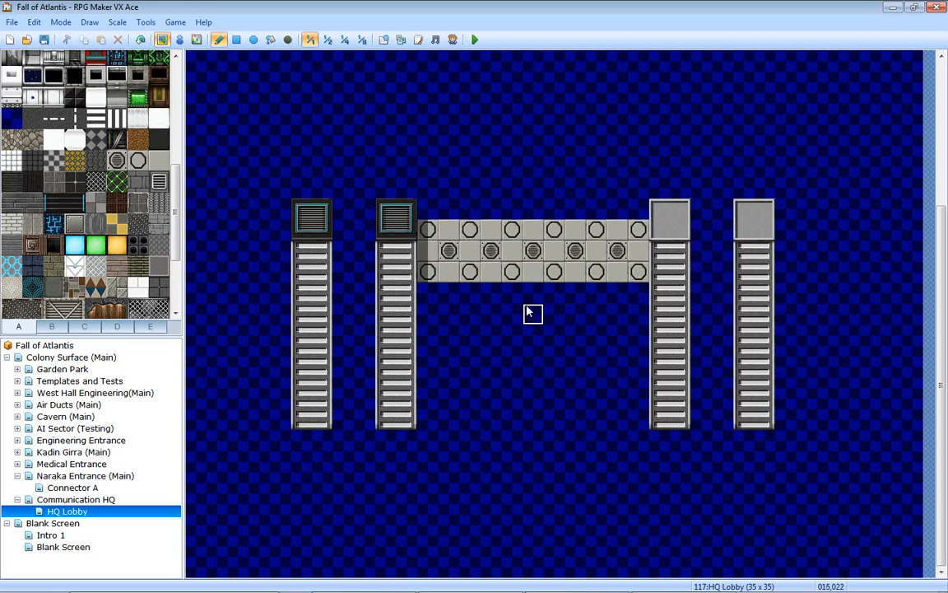
drag(640, 263, 639, 364)
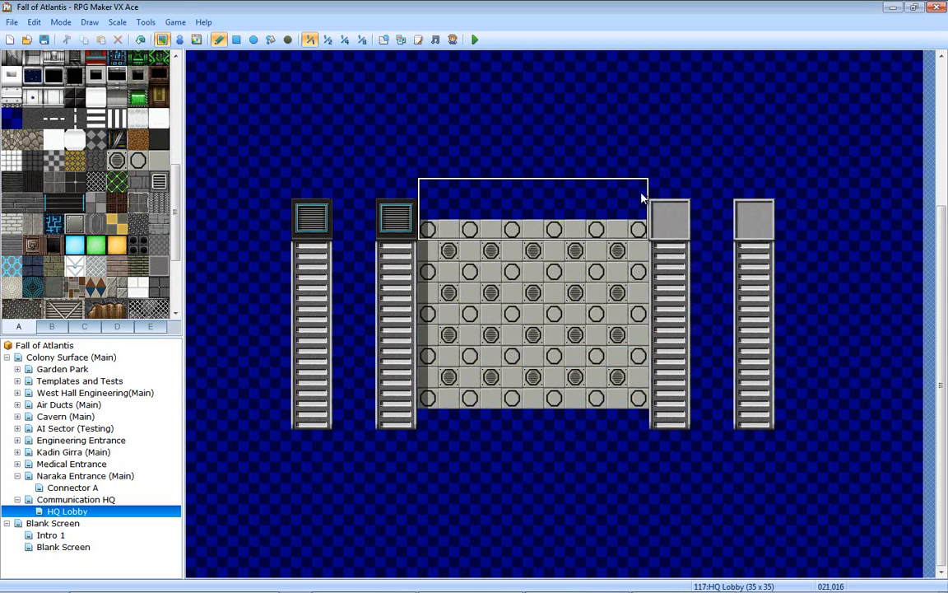
right_click(727, 429)
drag(635, 417, 813, 420)
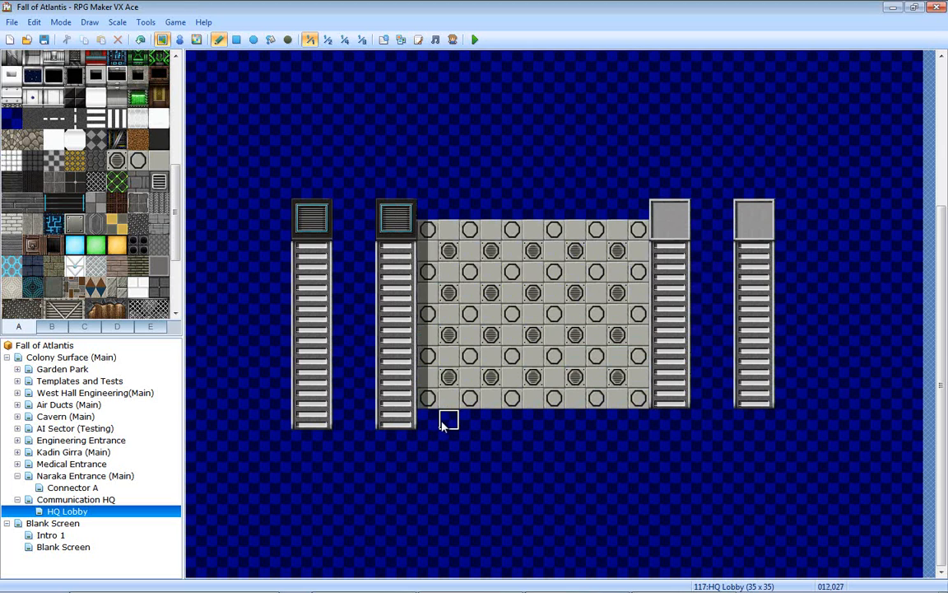
drag(442, 422, 307, 421)
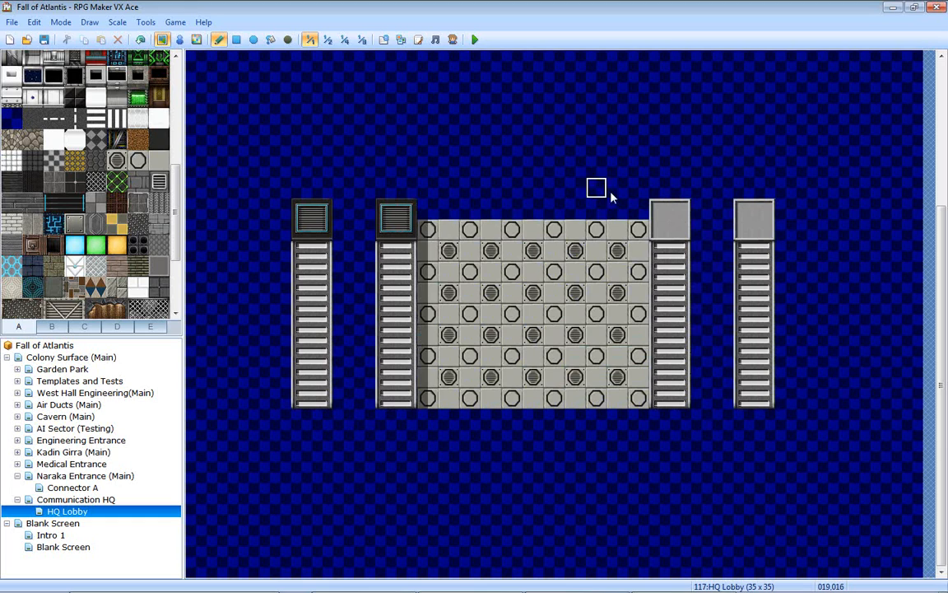
- Replace the two dark column caps with light grey ones and shift the caps of all four columns one tile down
click(395, 222)
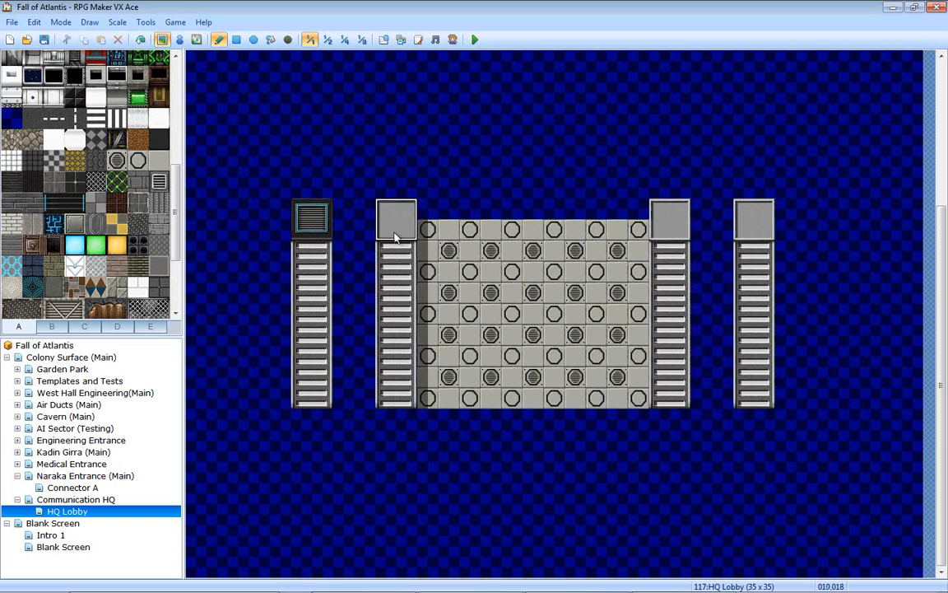
click(317, 224)
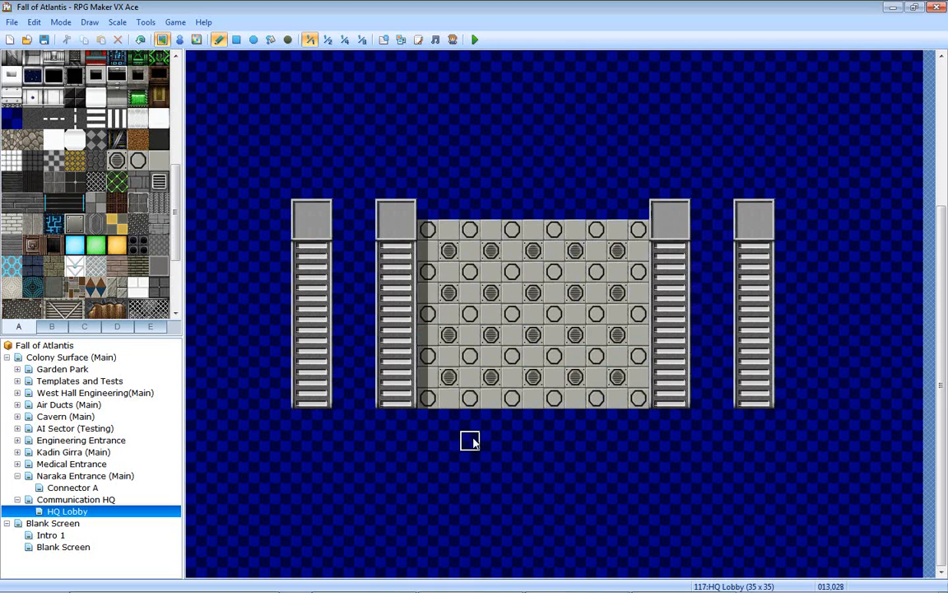
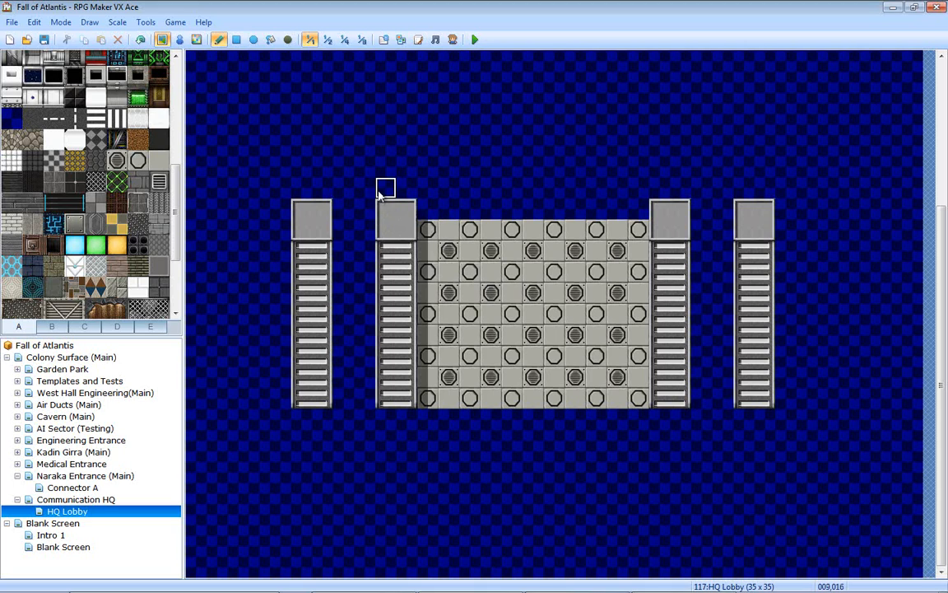
click(396, 210)
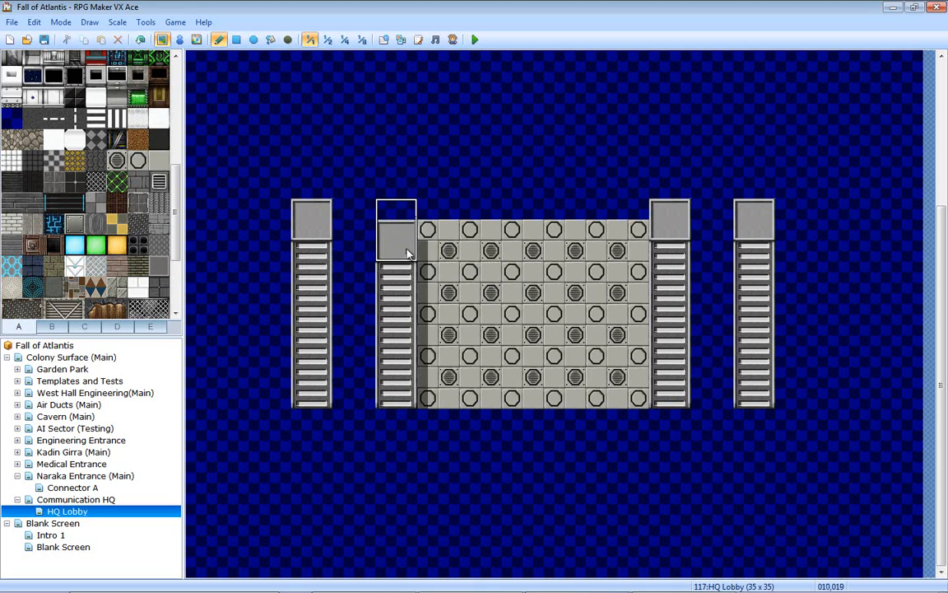
click(688, 251)
click(762, 249)
click(314, 251)
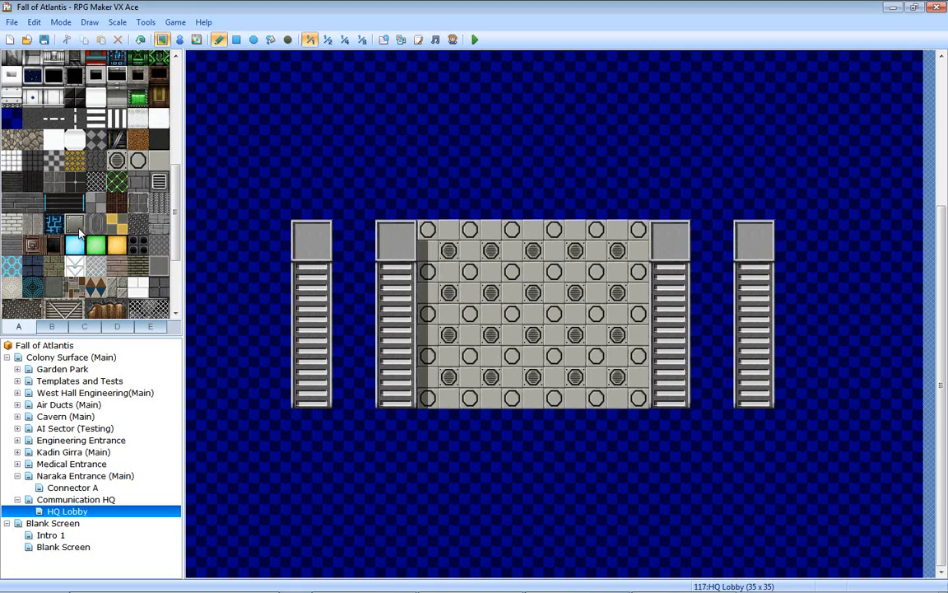
- Review the Garden Park and Colony Surface maps, and return to the HQ Lobby map
click(54, 223)
click(137, 196)
click(62, 369)
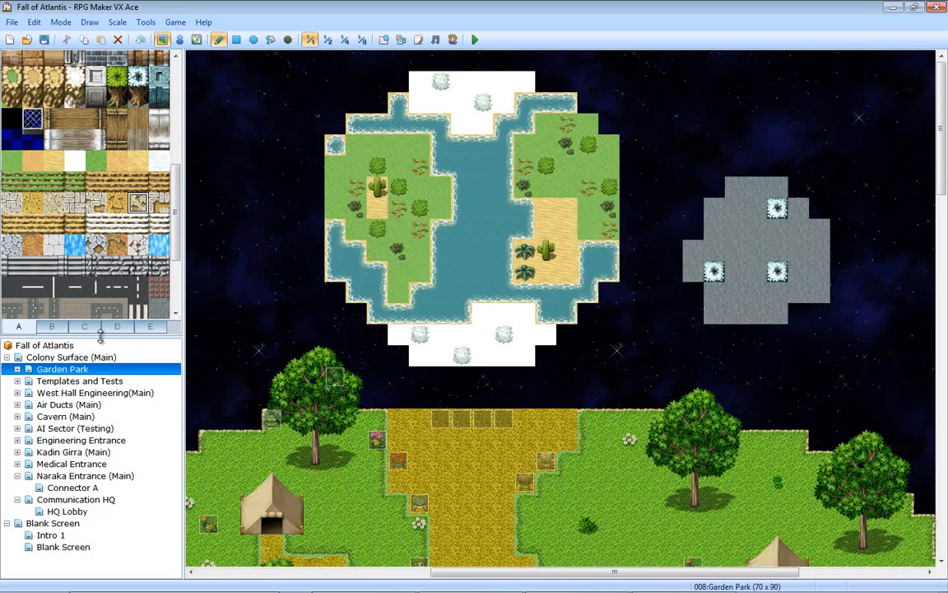
click(91, 357)
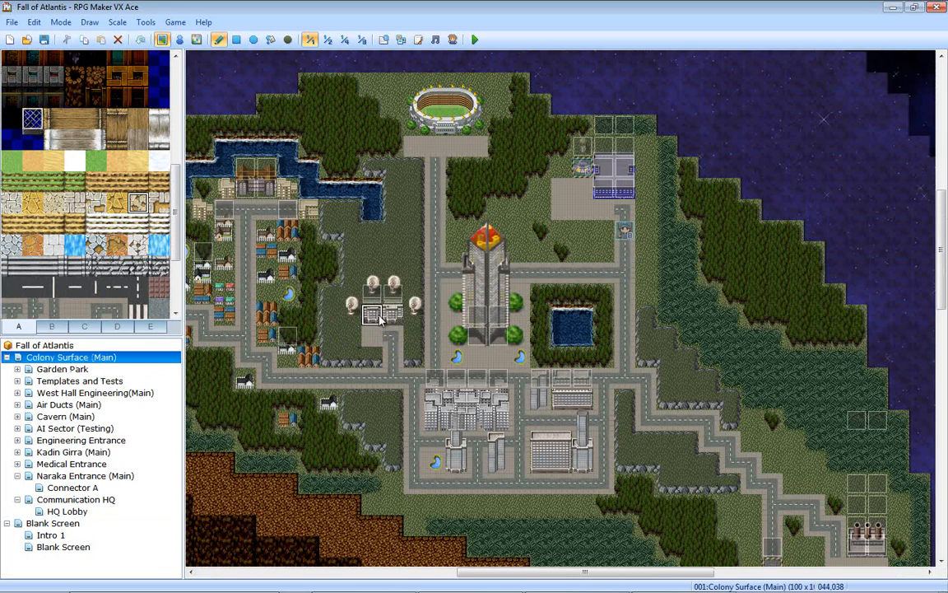
click(66, 510)
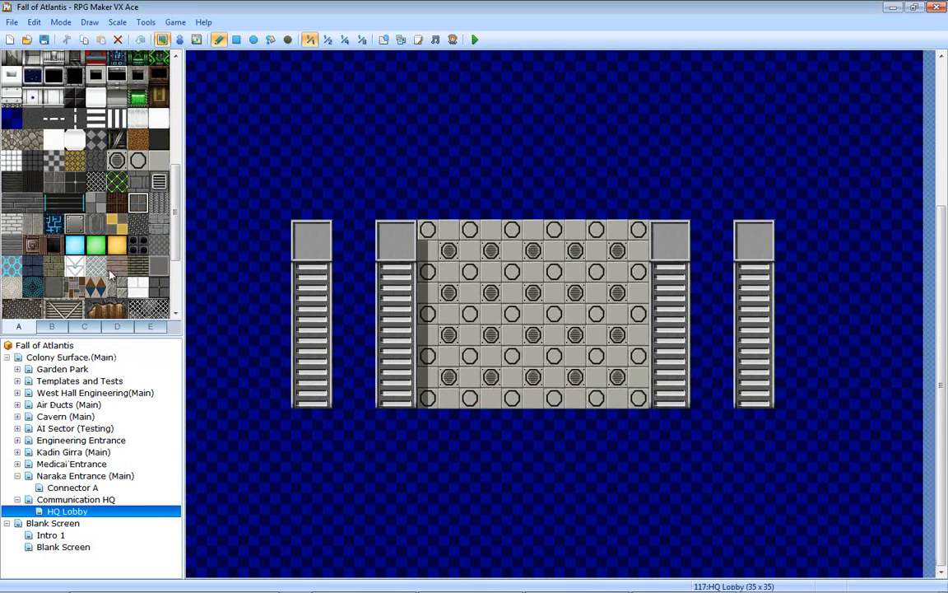
- Try two different grey stone floor tiles in the empty area below the lobby floor
click(121, 291)
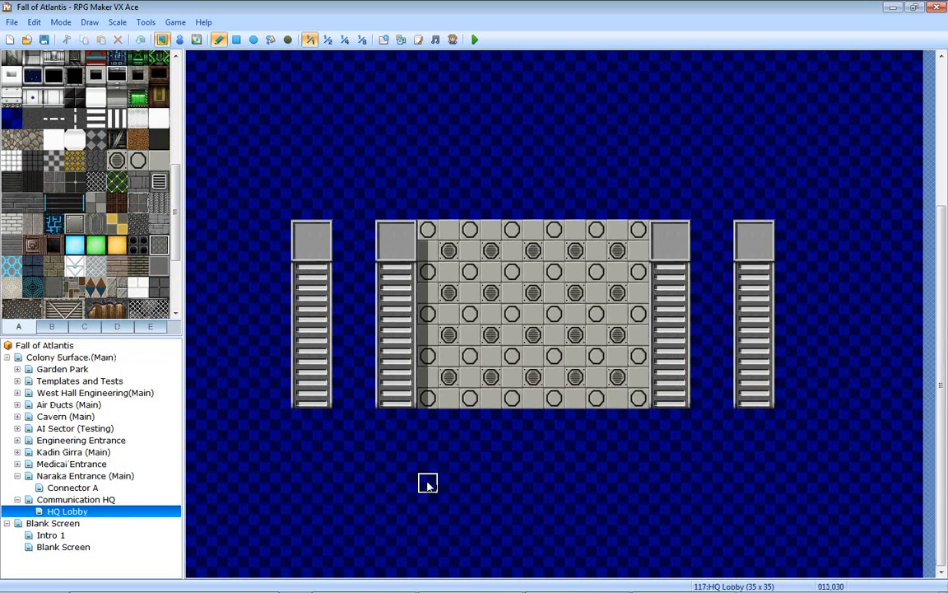
mouse_move(427, 484)
mouse_down()
mouse_move(510, 485)
mouse_move(498, 516)
mouse_up()
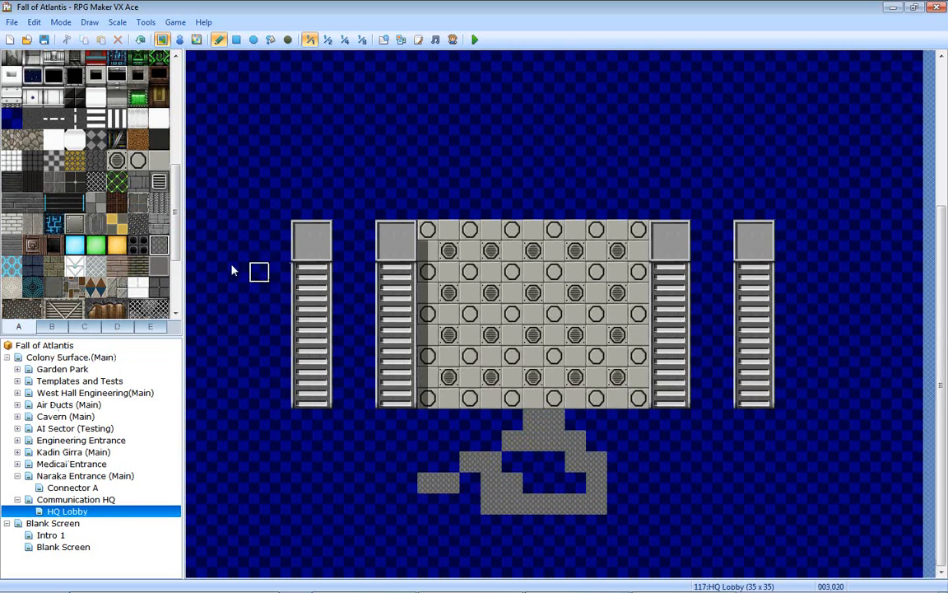
key(ctrl+z)
click(159, 224)
drag(426, 461, 450, 464)
key(ctrl+z)
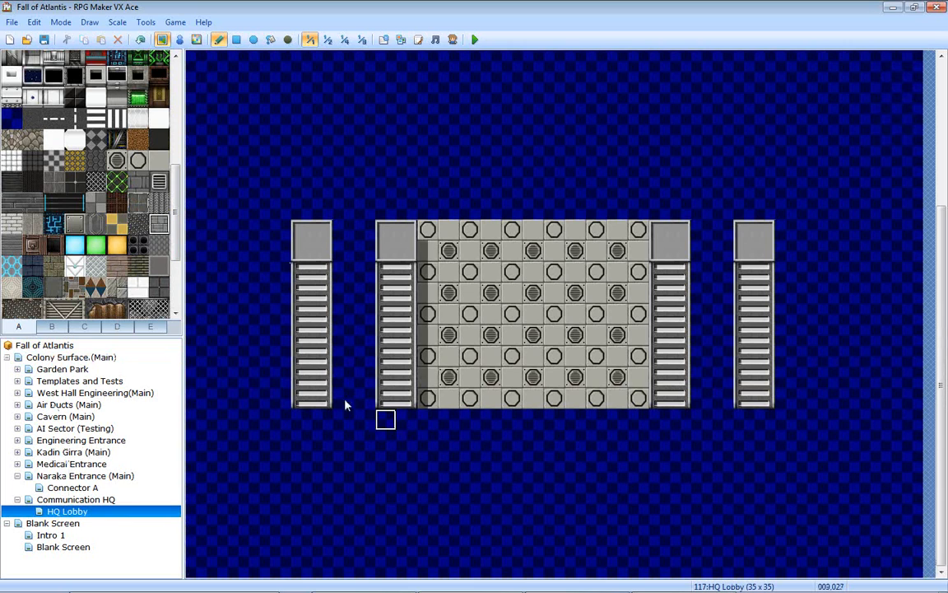
- Paint grey checkered tiles over the floor between its two outermost tile columns and as a three-tile-wide corridor below it
click(96, 202)
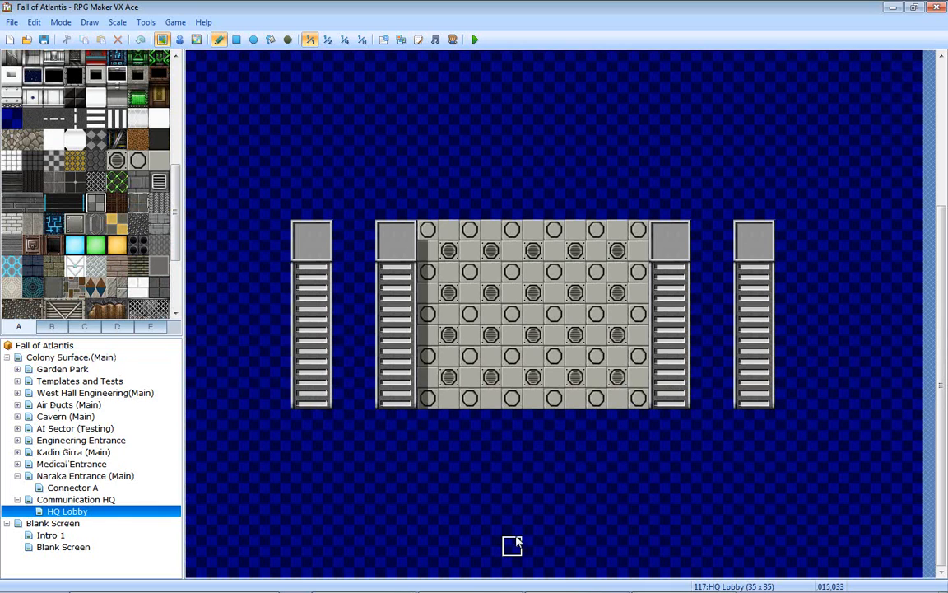
mouse_move(512, 525)
mouse_down()
mouse_move(555, 524)
mouse_move(555, 500)
mouse_move(512, 482)
mouse_move(558, 484)
mouse_move(513, 462)
mouse_move(597, 422)
mouse_move(663, 419)
mouse_move(388, 418)
mouse_up()
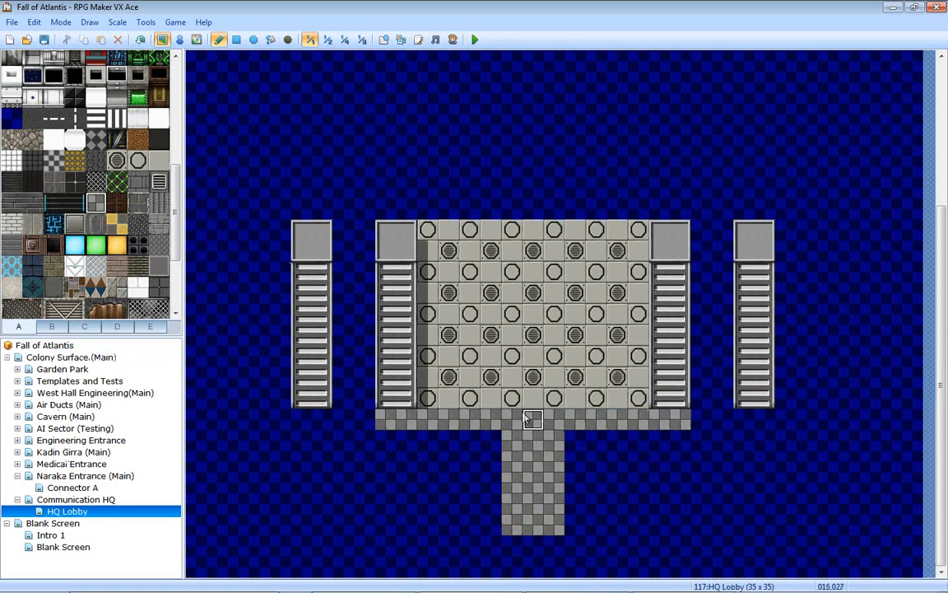
mouse_move(516, 403)
mouse_down()
mouse_move(514, 241)
mouse_move(554, 235)
mouse_move(557, 393)
mouse_move(531, 276)
mouse_up()
mouse_move(557, 237)
mouse_down()
mouse_move(573, 392)
mouse_move(591, 275)
mouse_up()
mouse_move(589, 234)
mouse_down()
mouse_move(610, 304)
mouse_move(609, 382)
mouse_up()
mouse_move(491, 398)
mouse_down()
mouse_move(490, 229)
mouse_move(469, 317)
mouse_move(465, 399)
mouse_move(452, 238)
mouse_up()
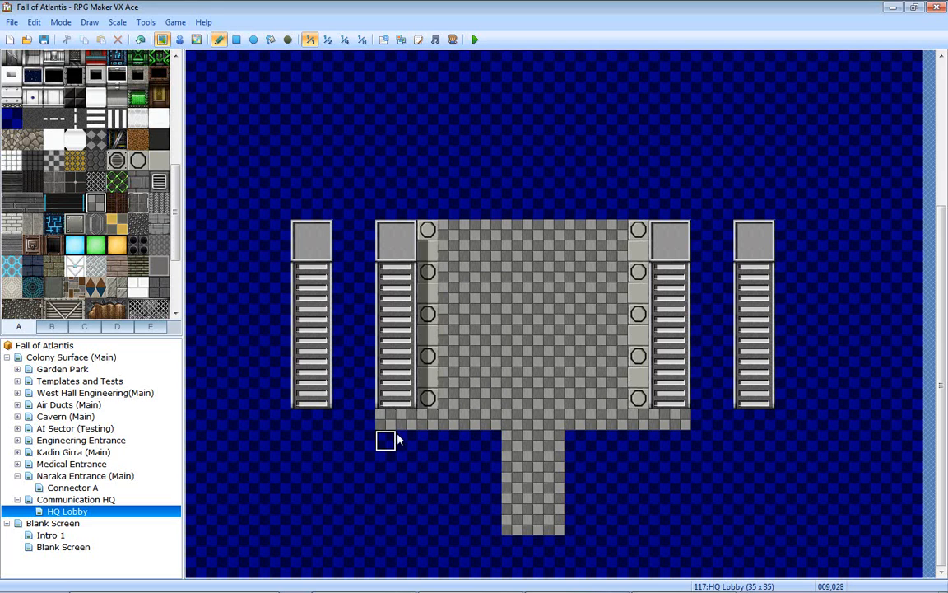
- Erase all four columns flanking the lobby floor with blank tiles
click(399, 397)
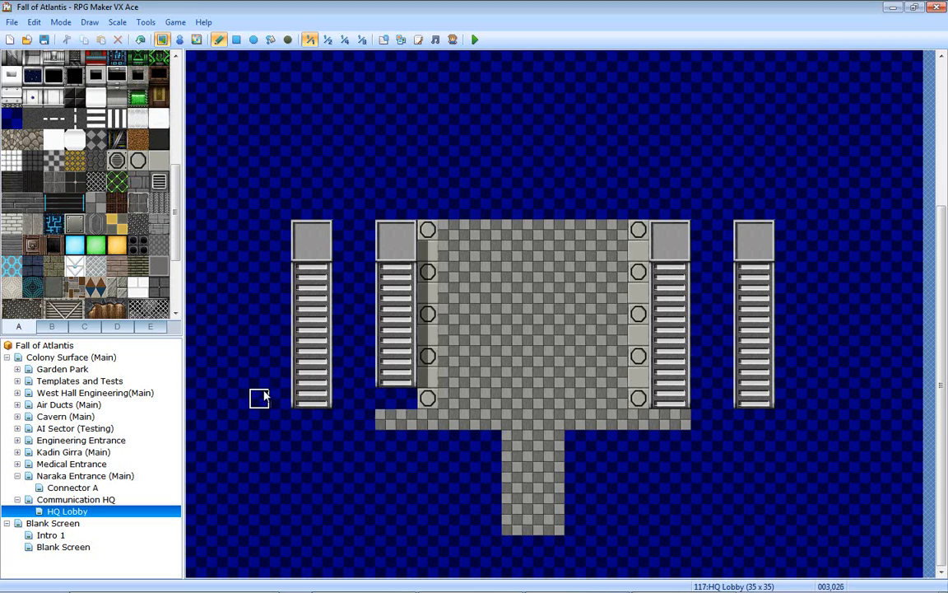
mouse_move(278, 462)
mouse_down()
mouse_move(340, 332)
mouse_move(382, 271)
mouse_move(403, 332)
mouse_move(404, 378)
mouse_move(404, 247)
mouse_up()
mouse_move(727, 260)
mouse_down()
mouse_move(711, 290)
mouse_move(713, 377)
mouse_move(702, 401)
mouse_move(783, 410)
mouse_move(735, 508)
mouse_up()
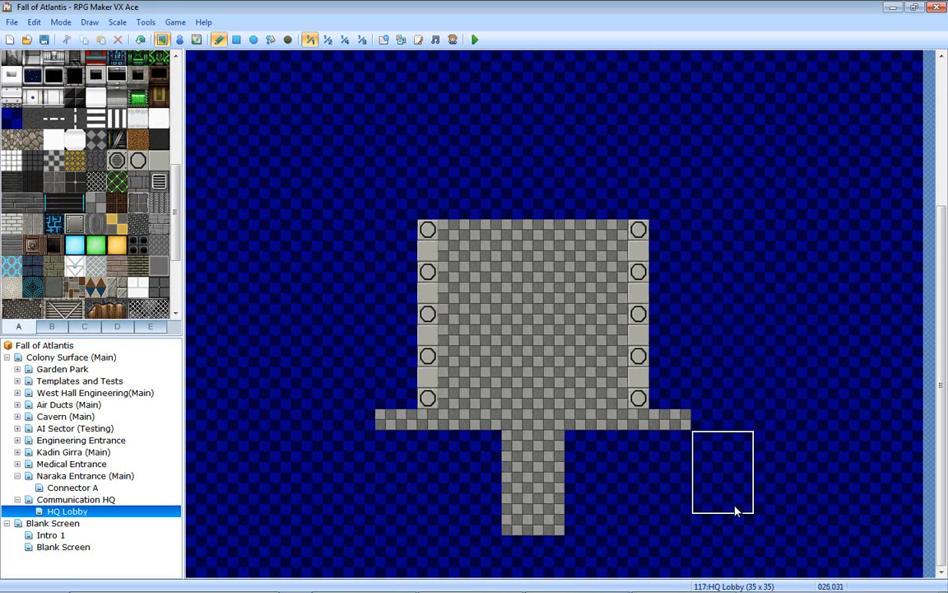
- Erase the checkered row beneath the floor on both sides of the corridor, using a single blank tile
right_click(736, 508)
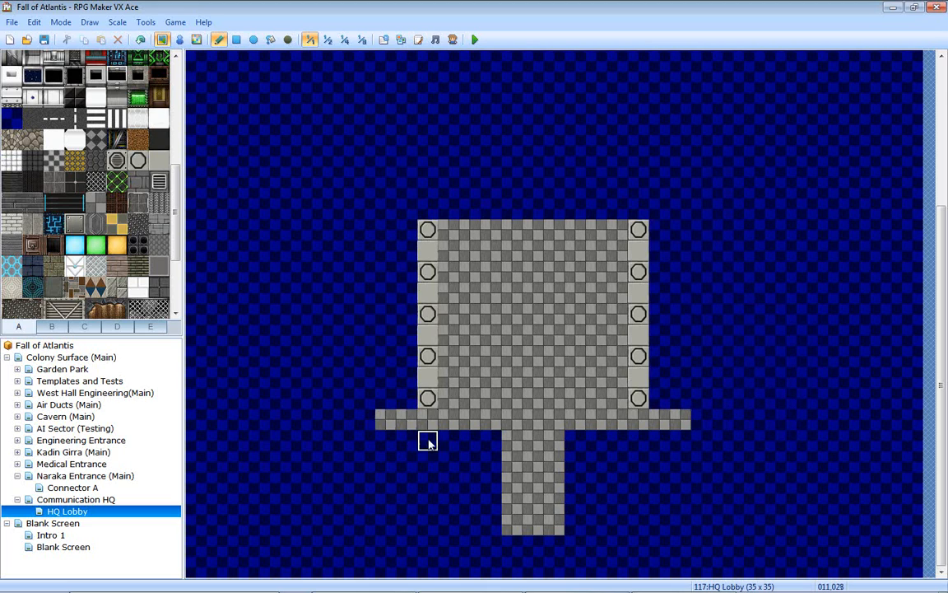
click(407, 419)
click(385, 419)
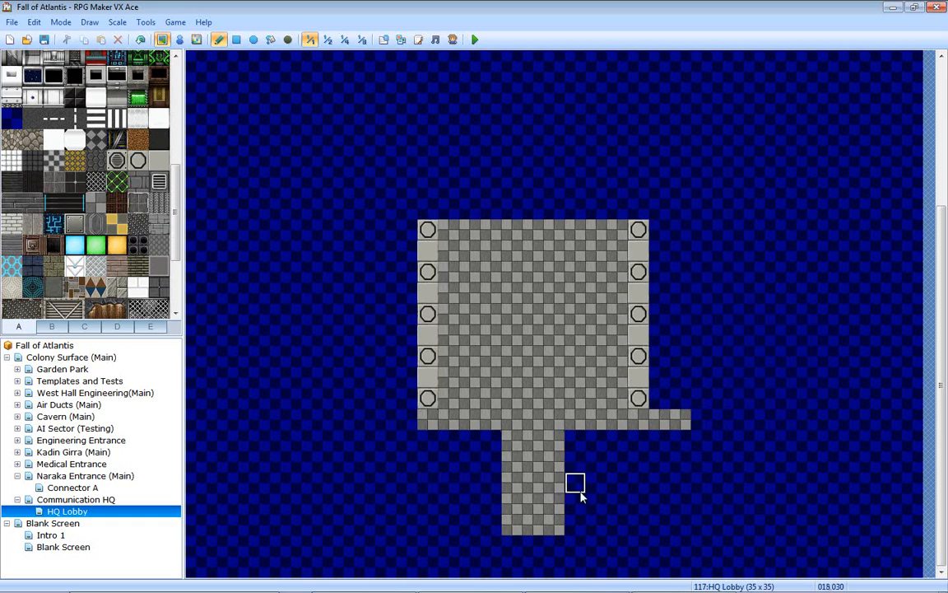
click(681, 419)
click(660, 419)
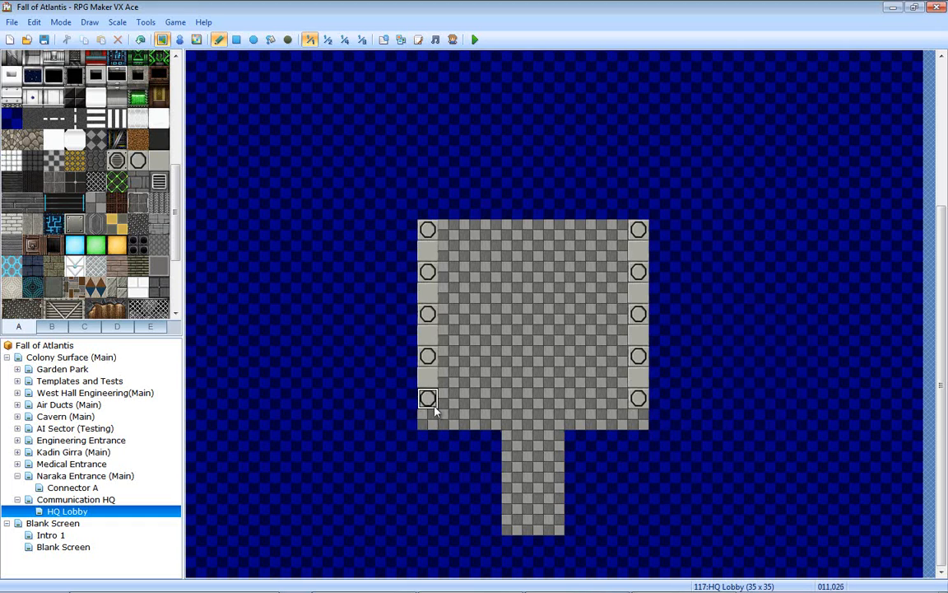
drag(428, 419, 492, 419)
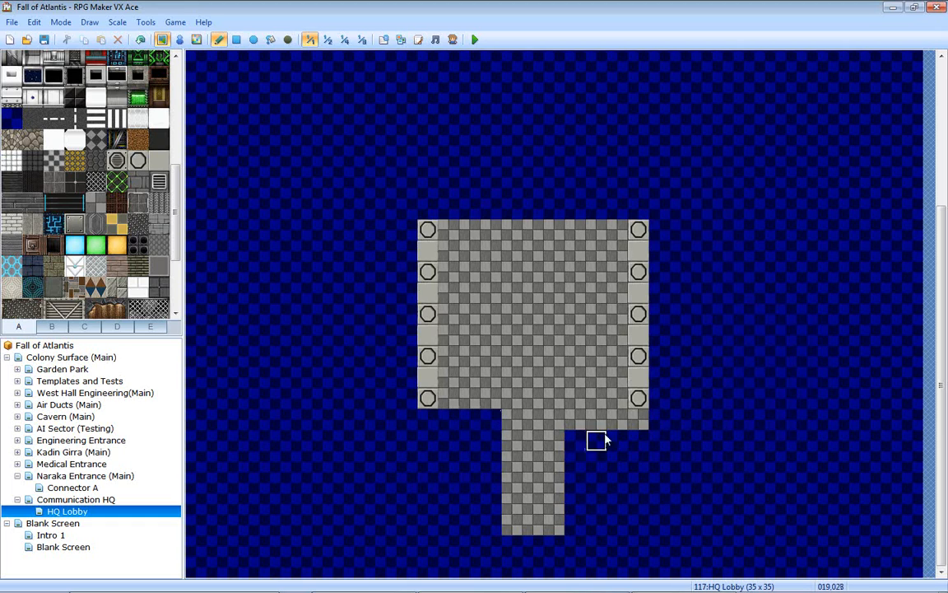
drag(624, 424, 571, 419)
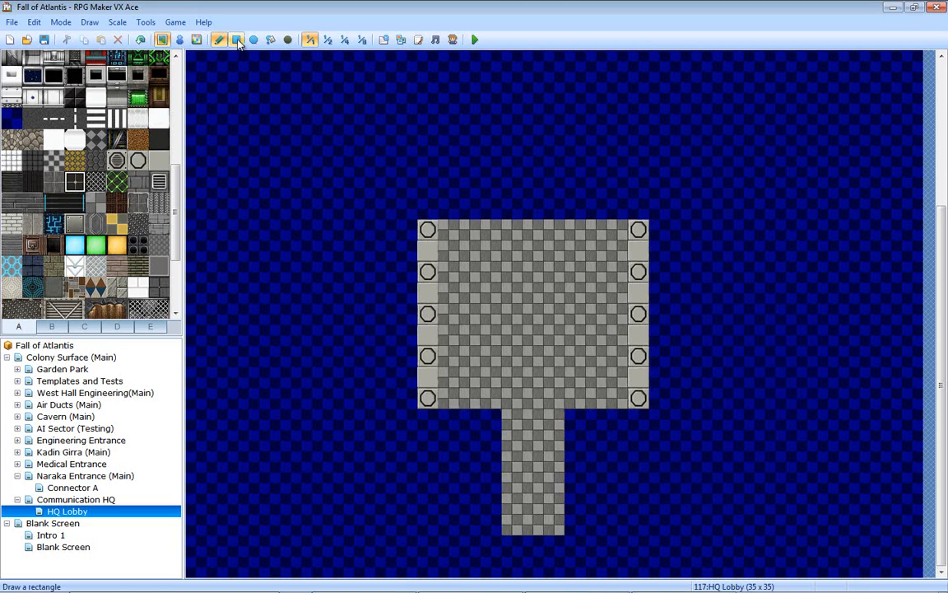
- Try flood-filling the checkered floor with the dark grid tile and the finer checkered tile
click(270, 38)
click(490, 270)
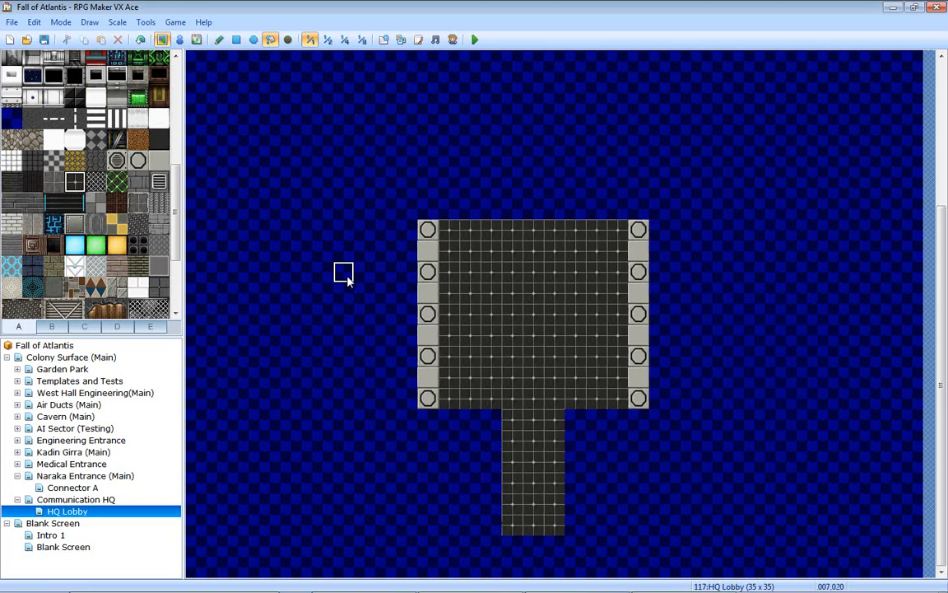
key(ctrl+z)
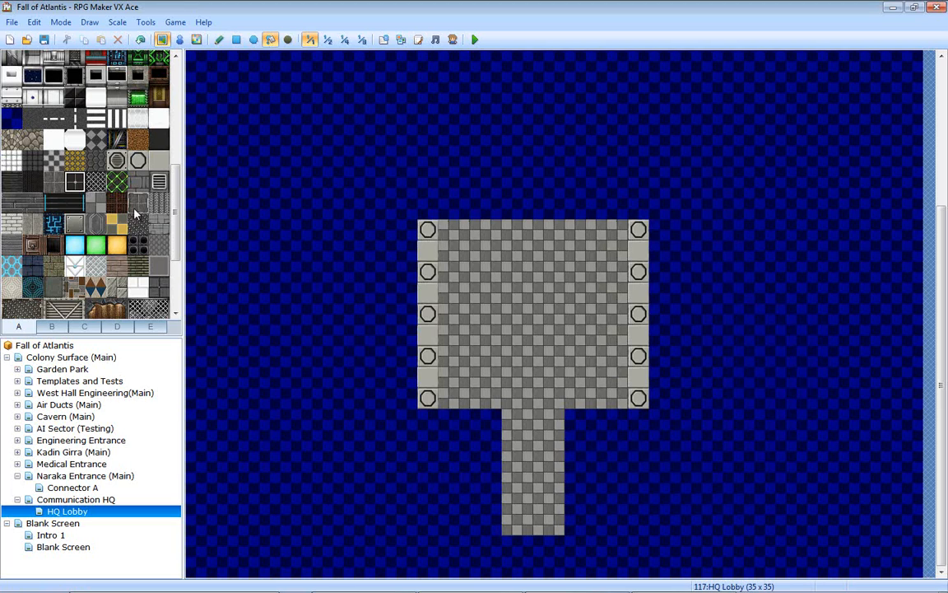
click(60, 163)
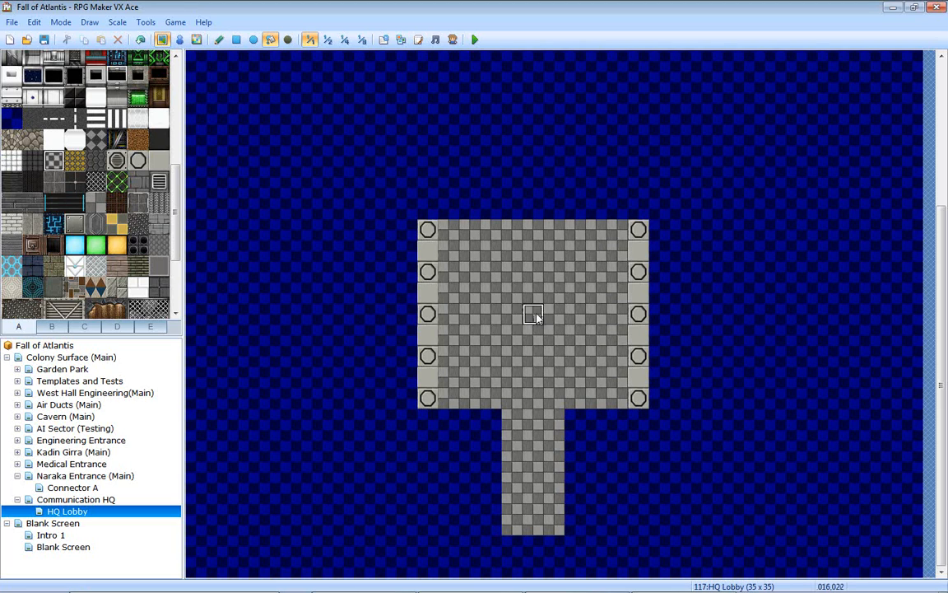
click(482, 281)
key(ctrl+z)
- Place dark diamond tiles in a staggered three-column pattern up the middle of the checkered floor
click(97, 141)
click(484, 289)
key(ctrl+z)
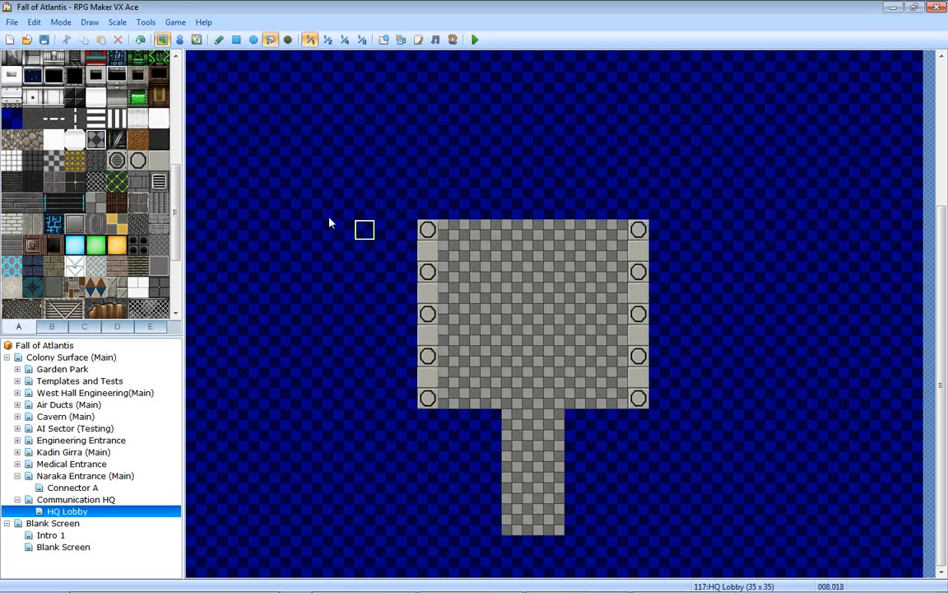
click(218, 40)
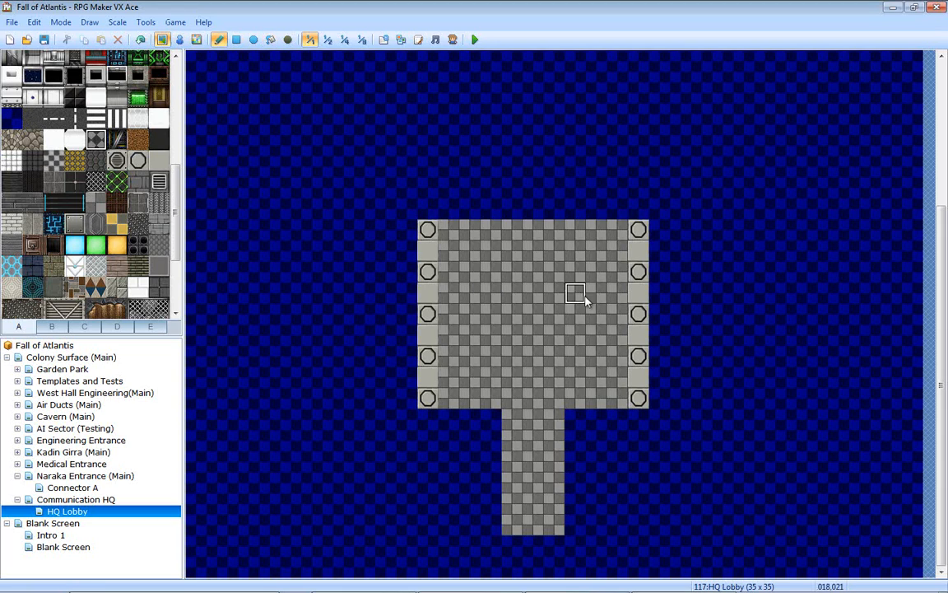
click(514, 379)
click(514, 336)
click(555, 335)
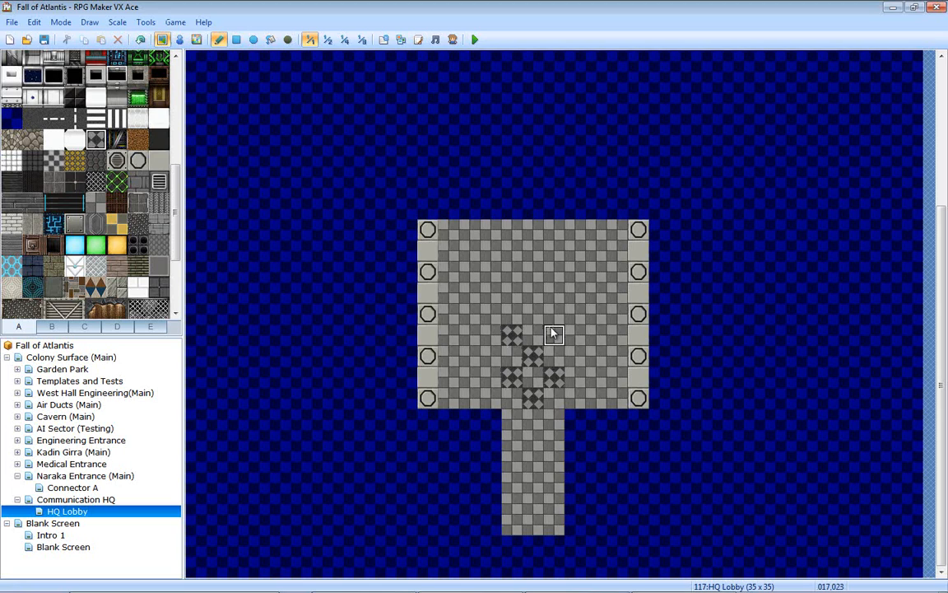
click(534, 314)
click(512, 294)
click(556, 297)
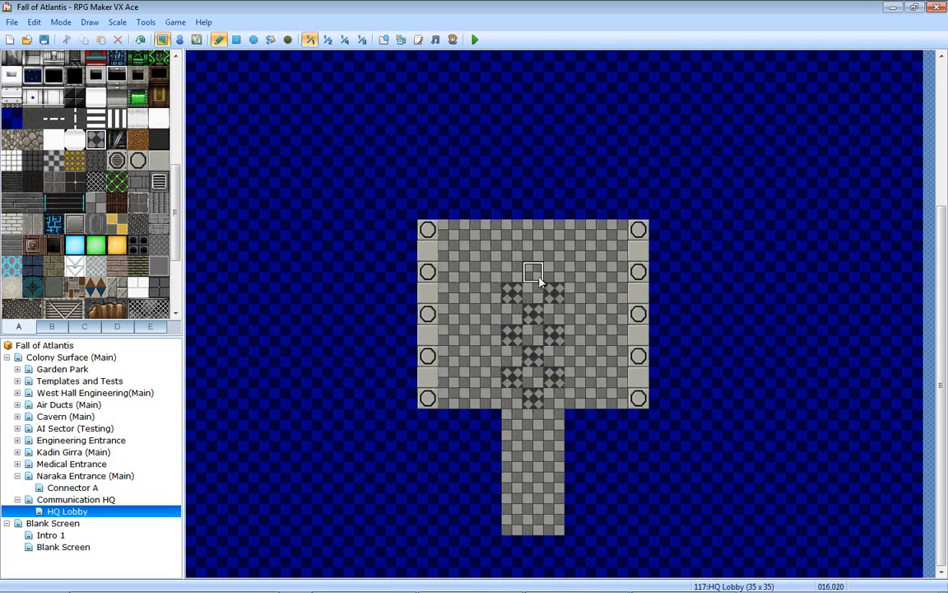
- Extend the staggered diamond pattern to the floor's upper edge and widen it to five columns
click(516, 255)
click(491, 274)
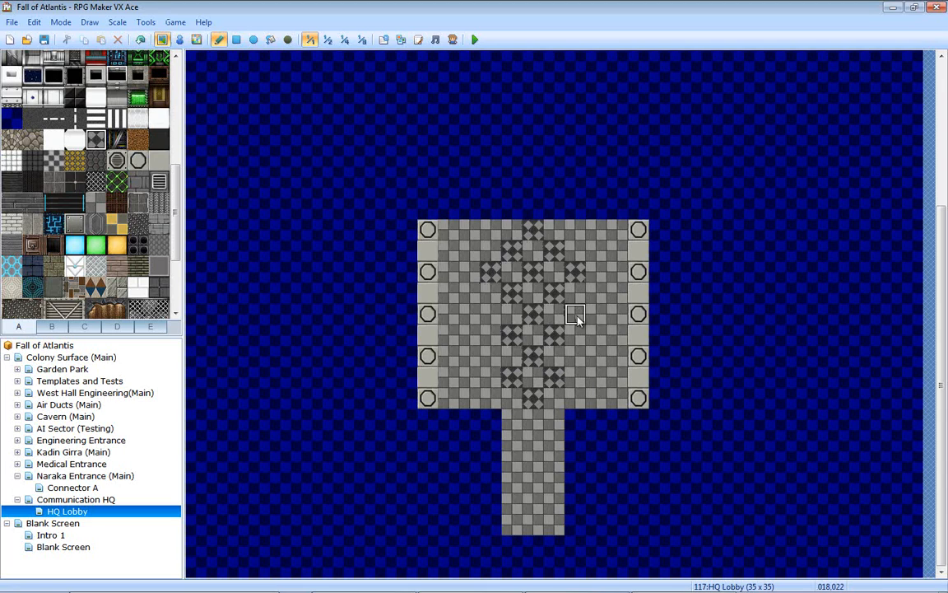
mouse_move(571, 313)
mouse_down()
mouse_move(576, 356)
mouse_move(499, 356)
mouse_move(488, 315)
mouse_up()
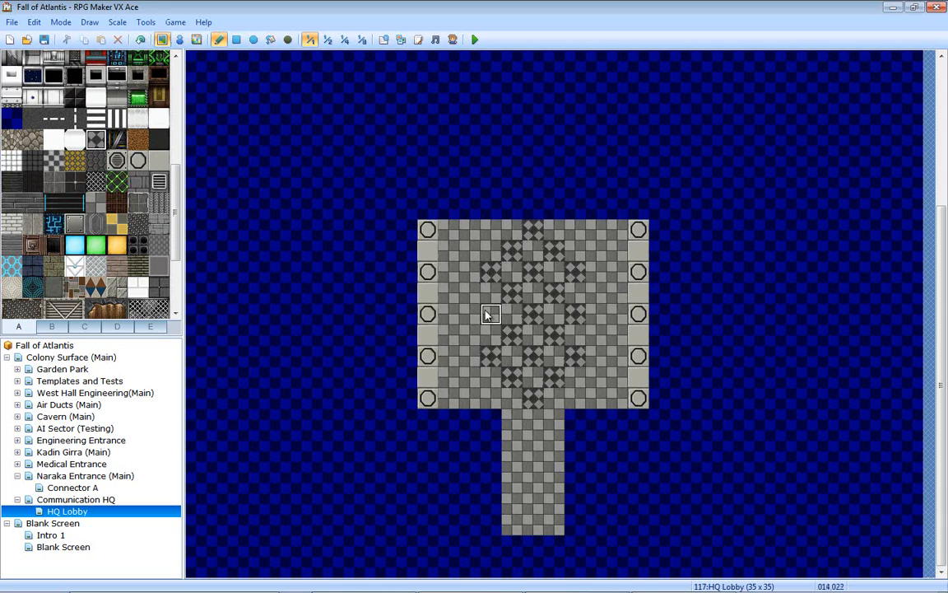
click(485, 399)
click(574, 396)
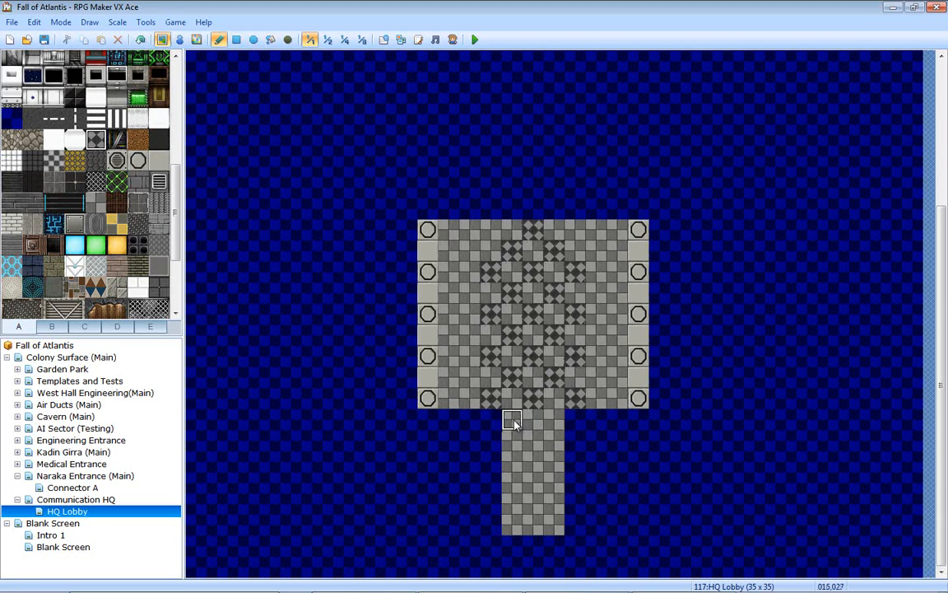
- Continue the diamond pattern down the corridor and add its two outer tiles in the floor's top row
mouse_move(533, 442)
mouse_down()
mouse_move(512, 470)
mouse_move(550, 456)
mouse_move(532, 483)
mouse_up()
click(534, 524)
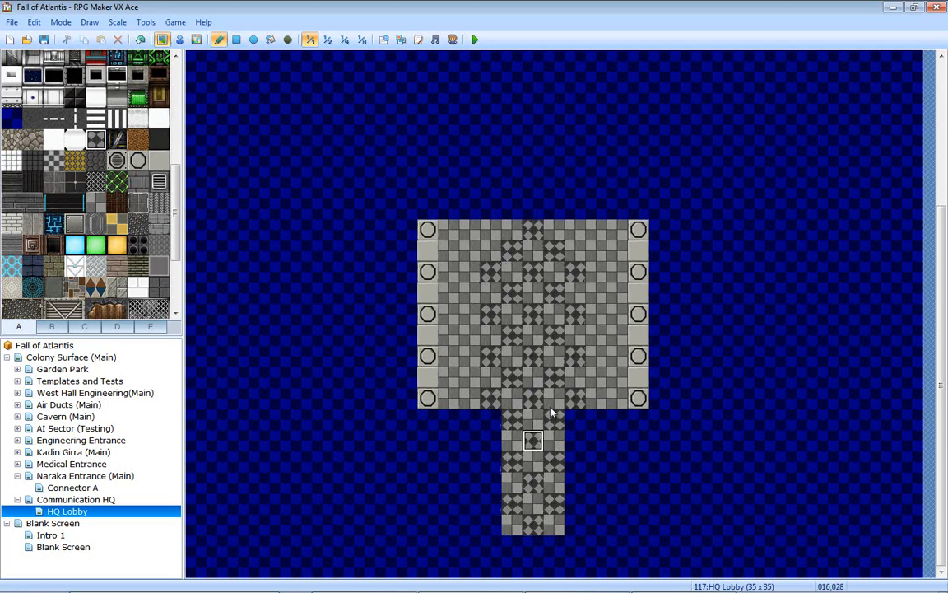
click(491, 230)
click(575, 231)
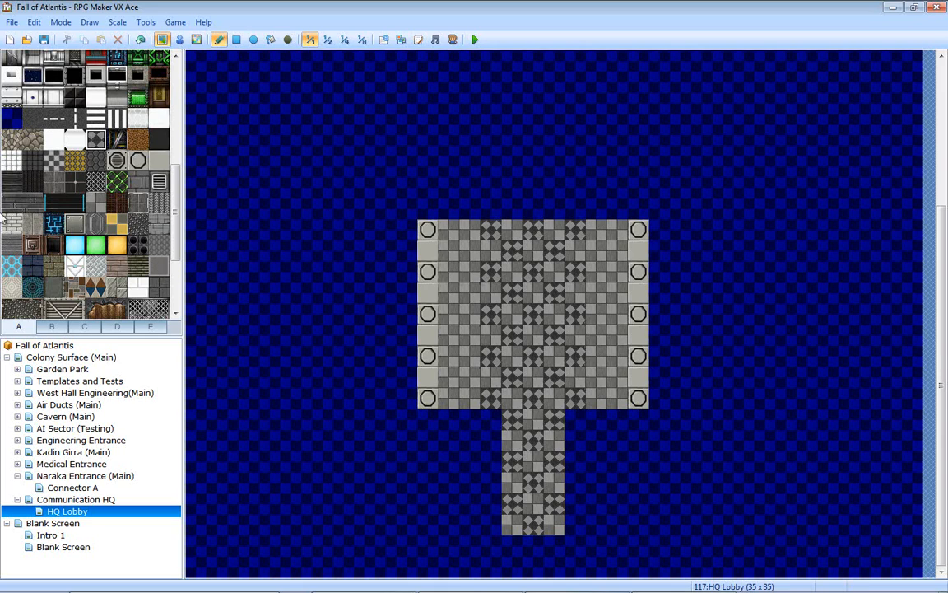
- Try the white-framed wall tile along the floor's left edge
click(54, 99)
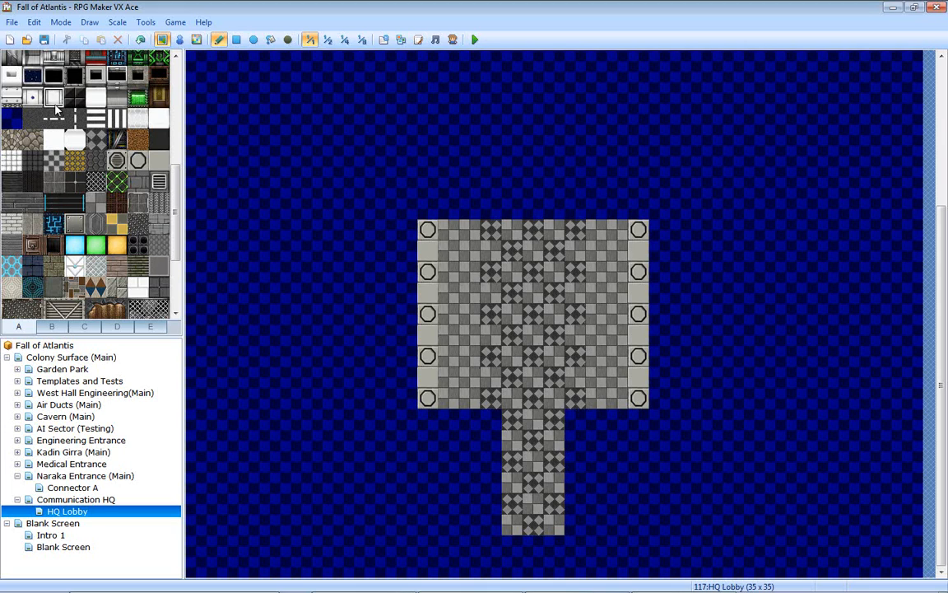
mouse_move(404, 296)
mouse_down()
mouse_move(393, 255)
mouse_move(387, 311)
mouse_move(400, 250)
mouse_move(385, 285)
mouse_up()
key(ctrl+z)
- Paint plain grey wall around the floor's lower corners, four tiles up each side and along both sides of the corridor opening
click(123, 98)
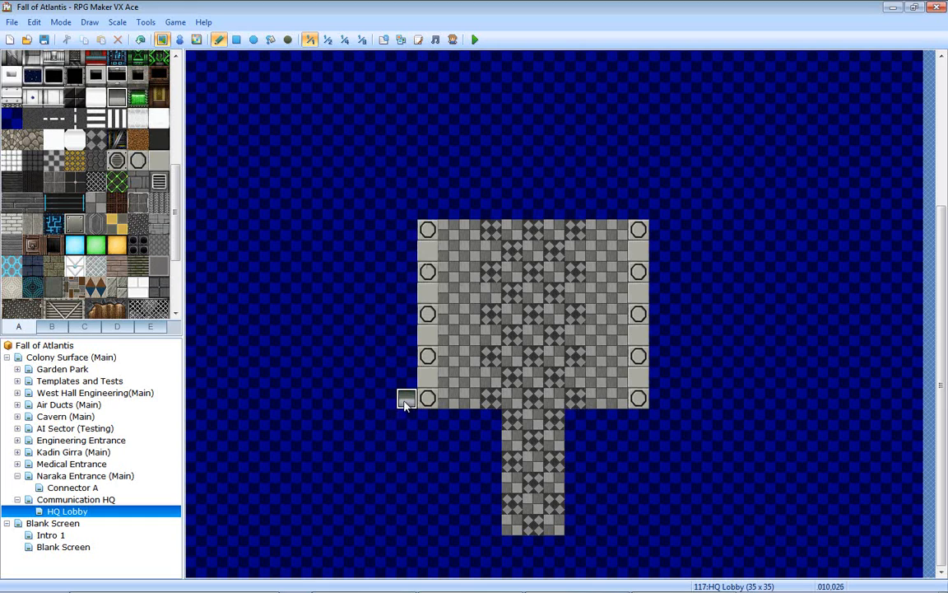
drag(404, 397, 402, 372)
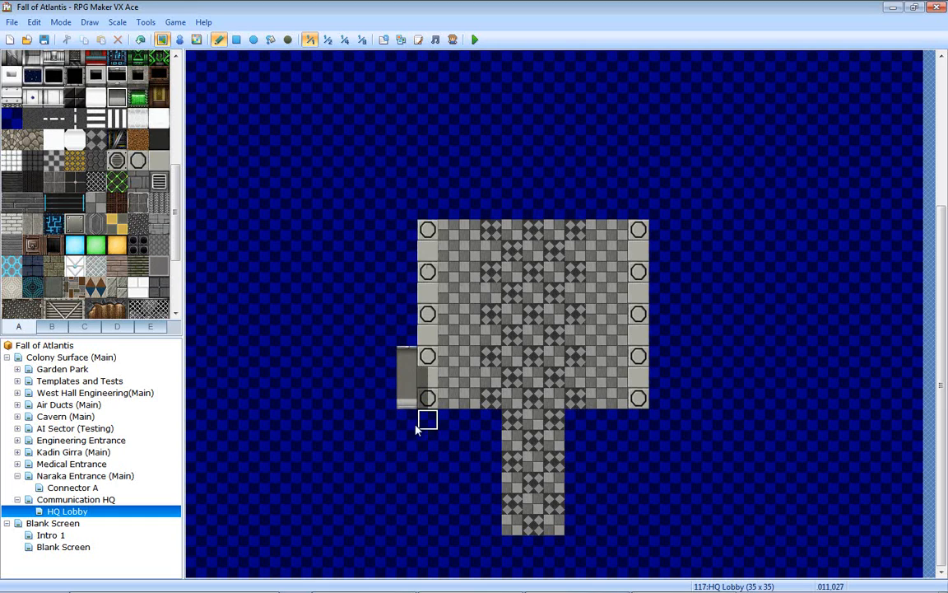
drag(417, 428, 463, 428)
mouse_move(571, 420)
mouse_down()
mouse_move(659, 421)
mouse_move(659, 365)
mouse_up()
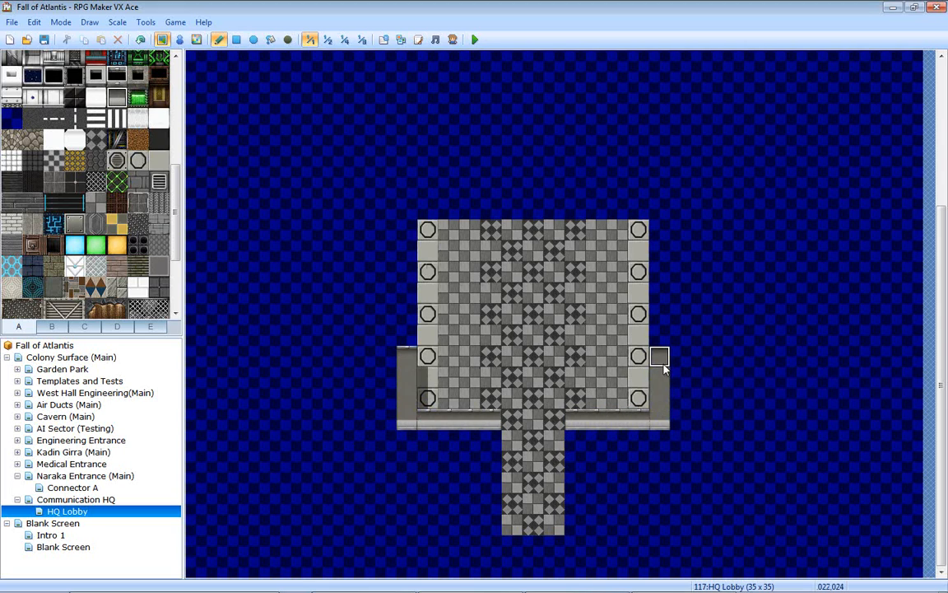
- Line both sides of the floor with the black-topped wall tile, from the grey walls to one row above the floor
click(96, 74)
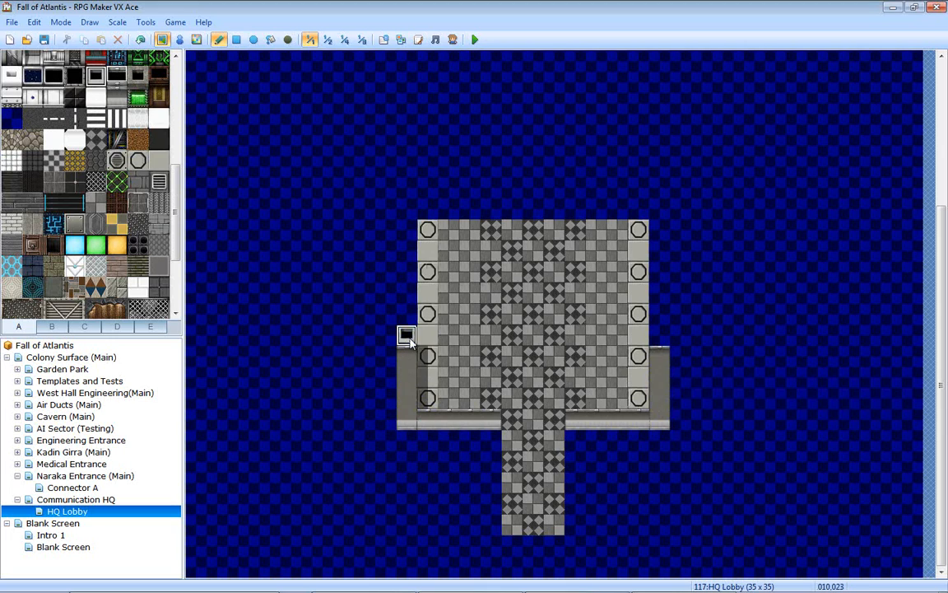
drag(408, 339, 408, 212)
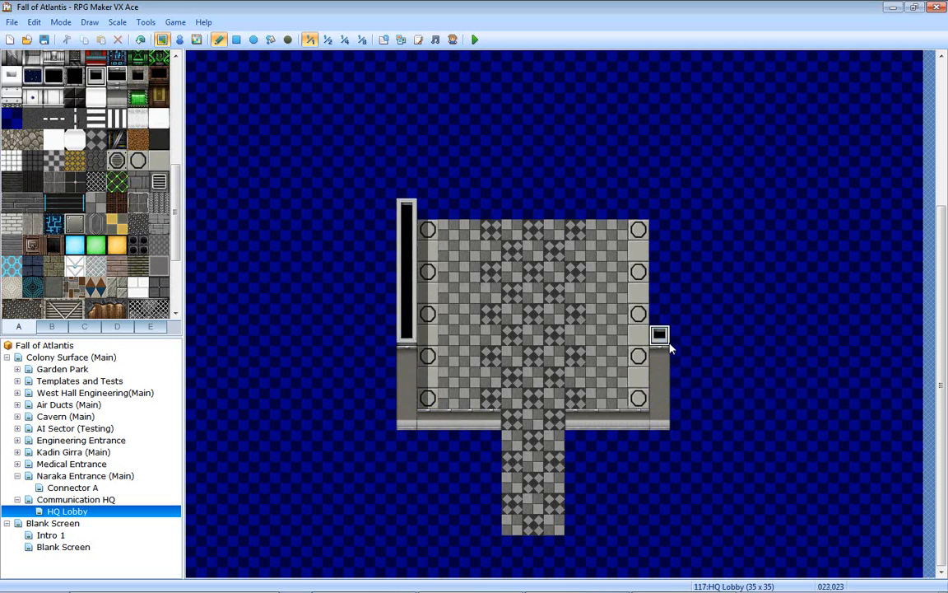
drag(659, 337, 655, 216)
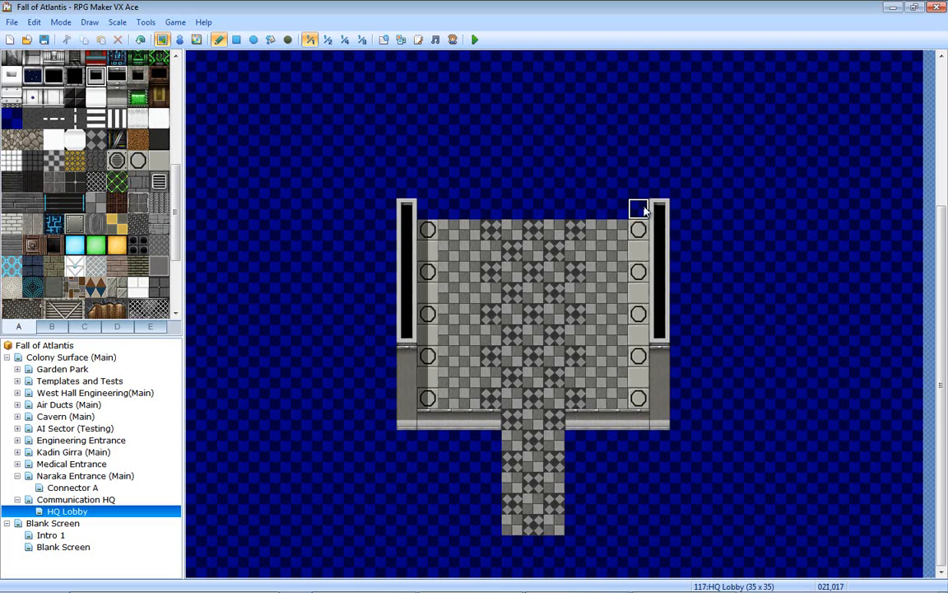
- Copy the four-tile-high grey wall along the floor's upper edge, four tiles wide on each side of a three-tile central gap
right_drag(661, 357, 663, 421)
drag(639, 209, 595, 209)
drag(436, 210, 478, 213)
click(498, 214)
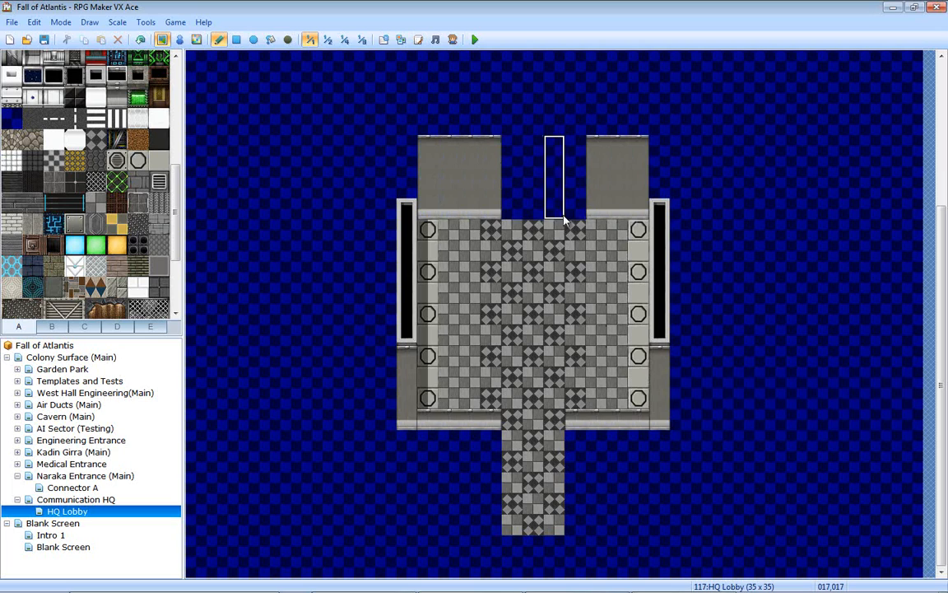
drag(575, 211, 553, 211)
click(553, 206)
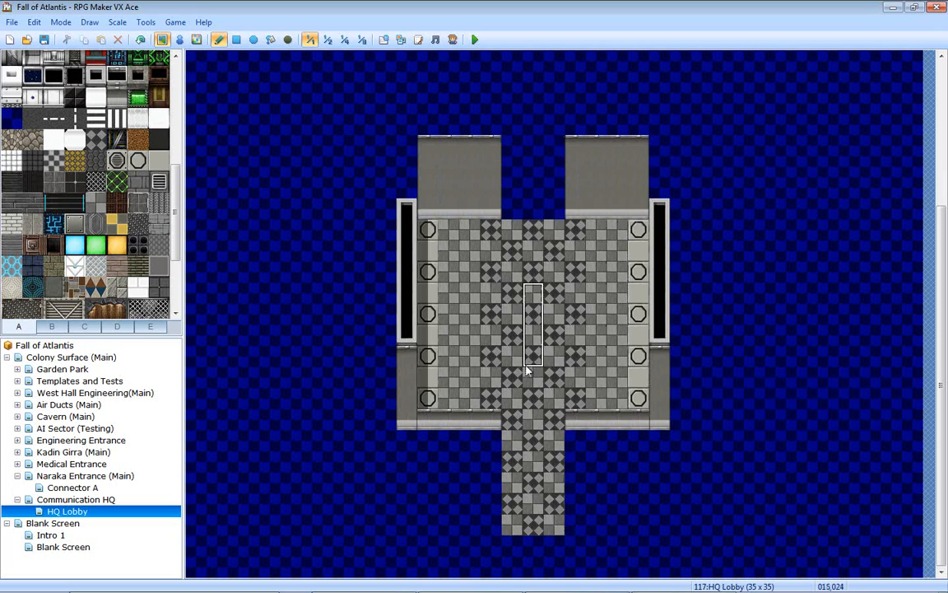
right_click(426, 257)
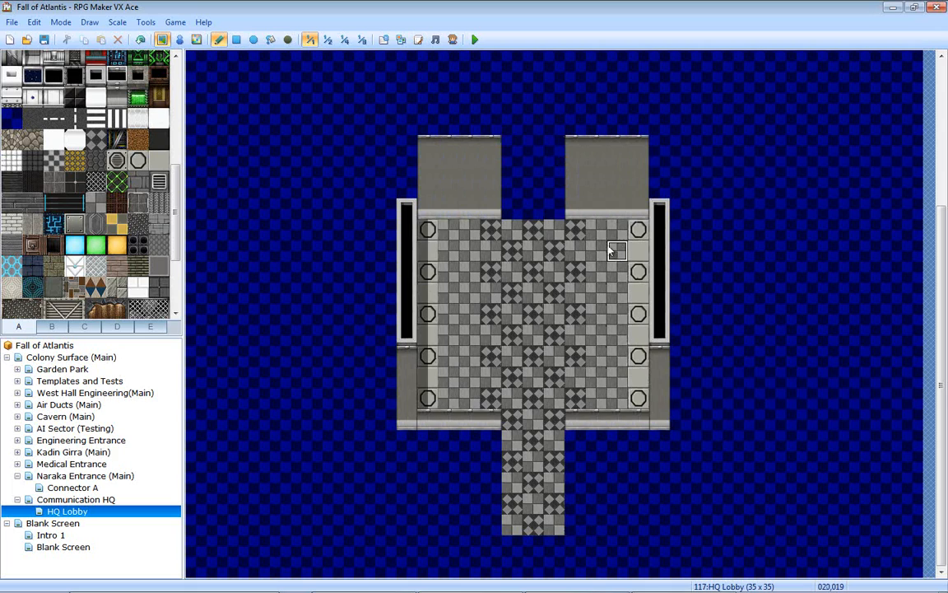
- Run the black-topped wall around the upper grey walls, and paint grey wall across the central gap's top row and the corridor's lower end
mouse_move(660, 196)
mouse_down()
mouse_move(623, 124)
mouse_move(575, 124)
mouse_up()
mouse_move(406, 211)
mouse_down()
mouse_move(406, 156)
mouse_move(424, 124)
mouse_move(554, 125)
mouse_up()
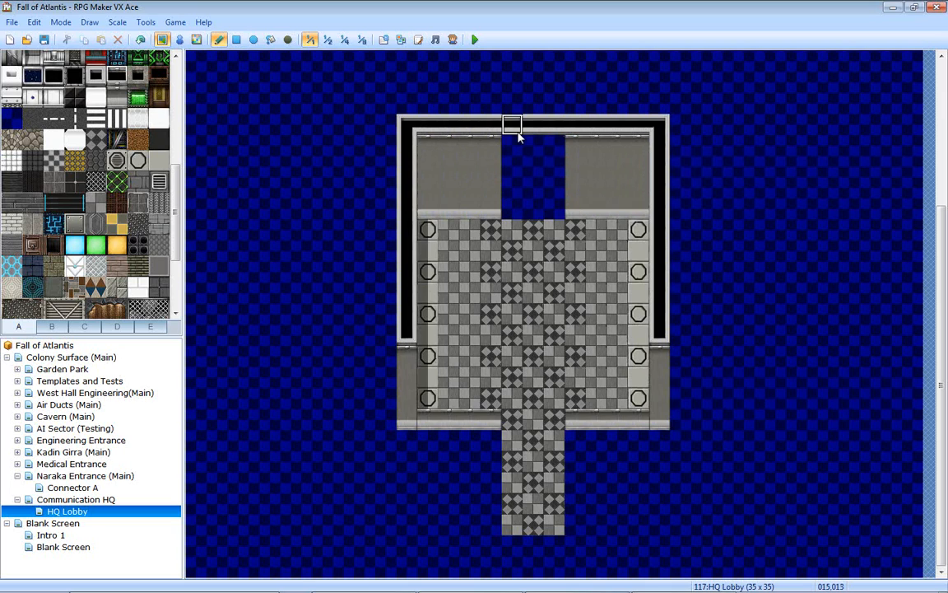
drag(500, 152, 548, 148)
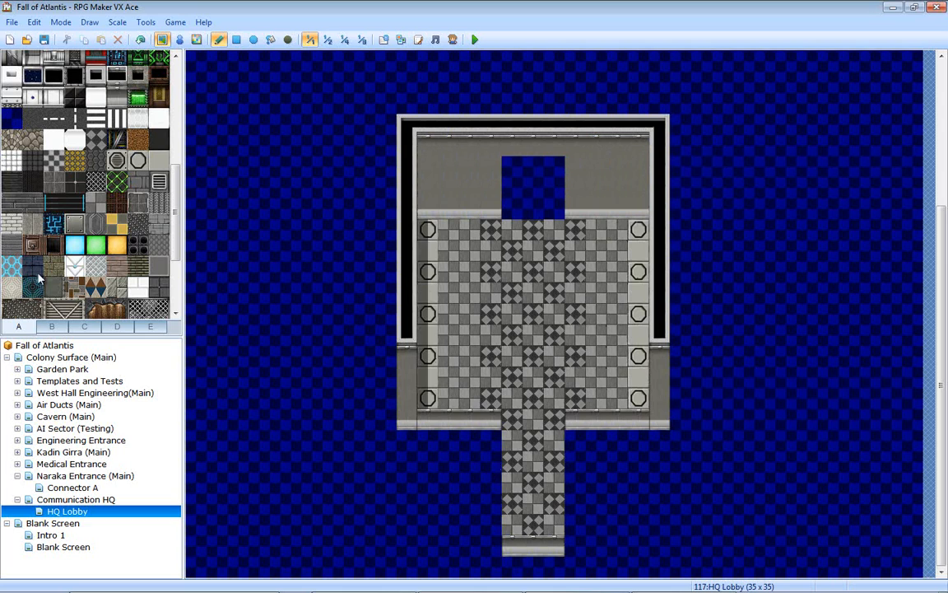
- Replace the diamond tiles on the upper floor with plain checkered tiles, keeping an arrow-shaped diamond pattern at the corridor entrance
click(53, 327)
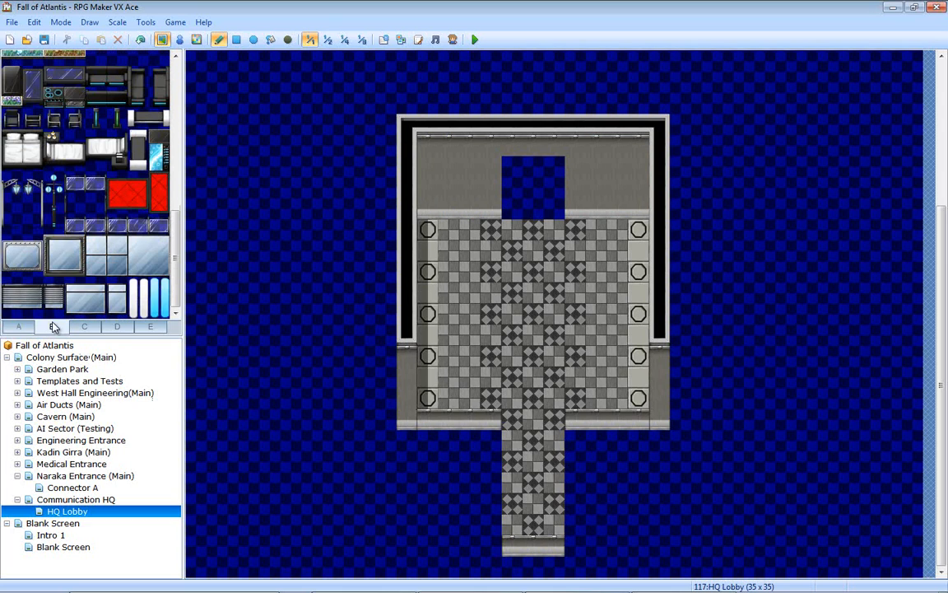
scroll(69, 189, up, 6)
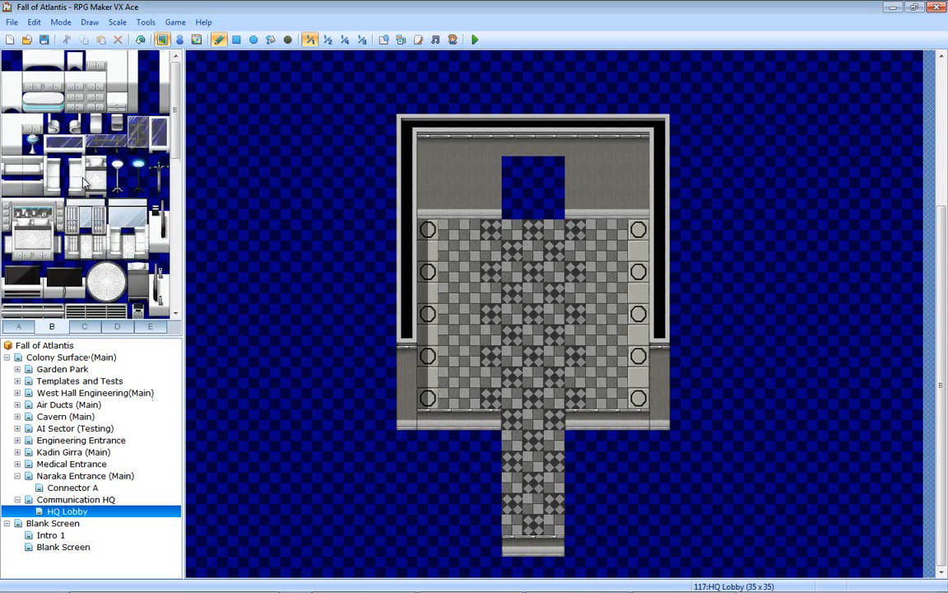
scroll(89, 200, down, 5)
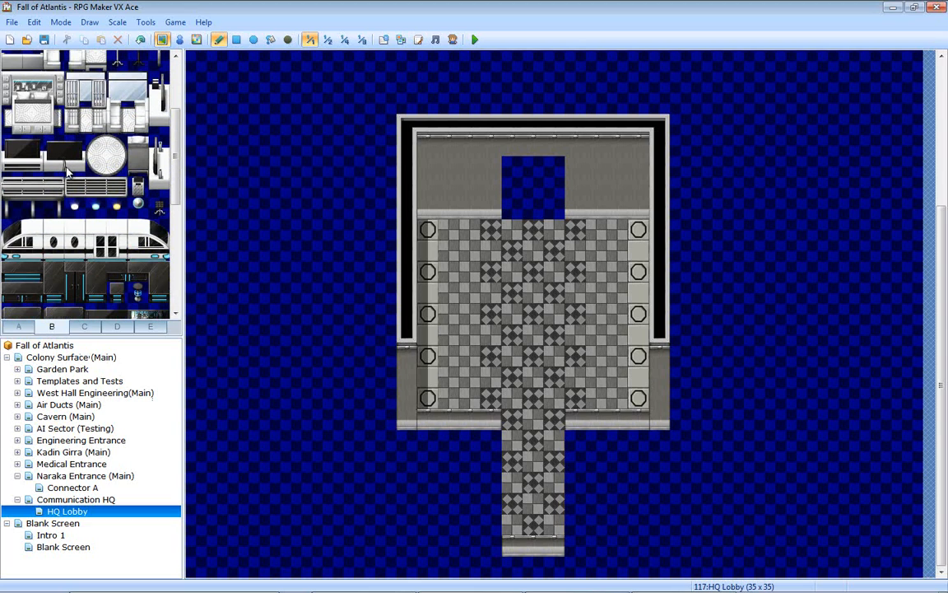
scroll(121, 208, down, 4)
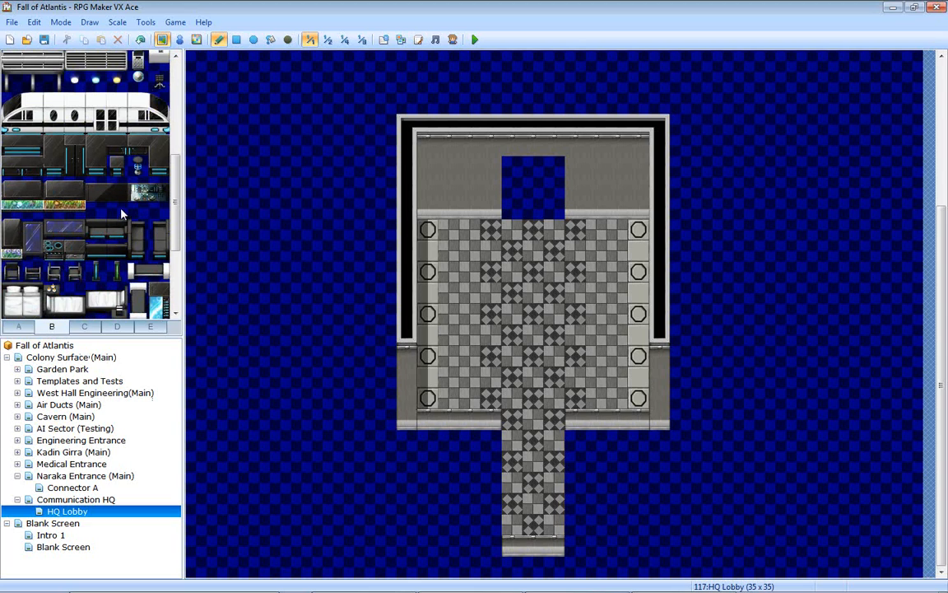
scroll(134, 202, down, 3)
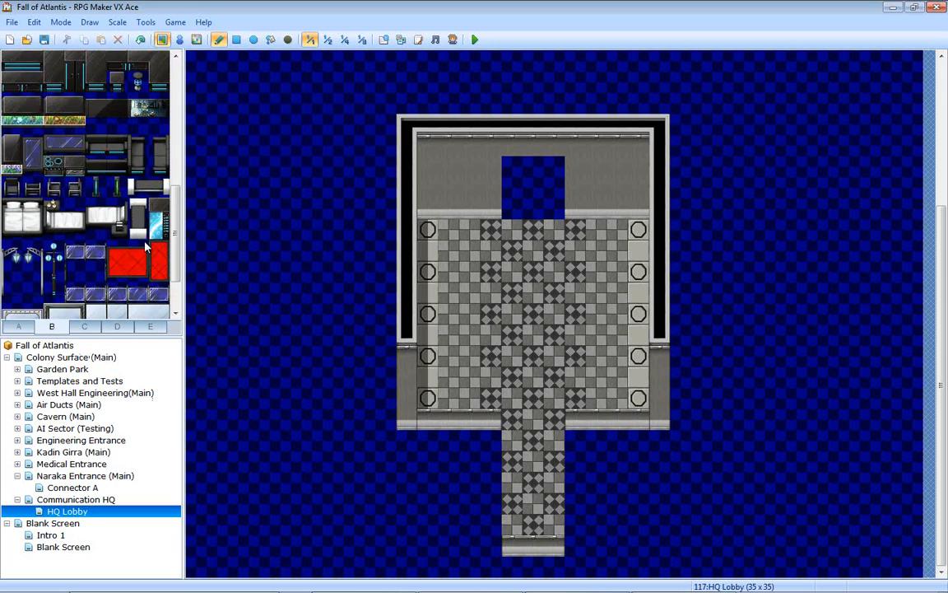
mouse_move(480, 298)
mouse_down()
mouse_move(471, 249)
mouse_move(553, 247)
mouse_move(536, 233)
mouse_move(508, 287)
mouse_move(572, 271)
mouse_move(567, 296)
mouse_move(494, 311)
mouse_up()
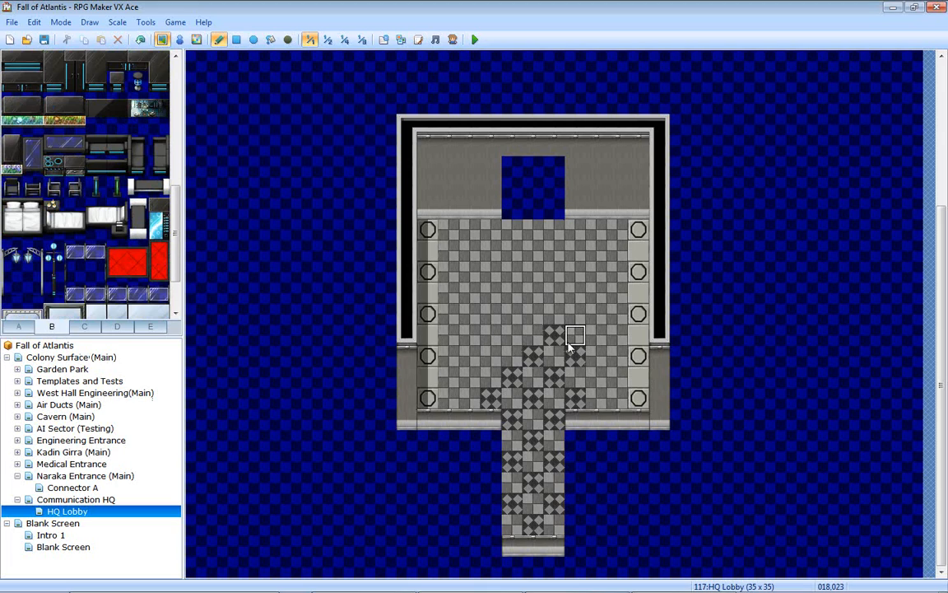
drag(568, 345, 556, 338)
- Place the two-tile dark screen on the upper grey wall at each side of the central gap
drag(164, 123, 140, 103)
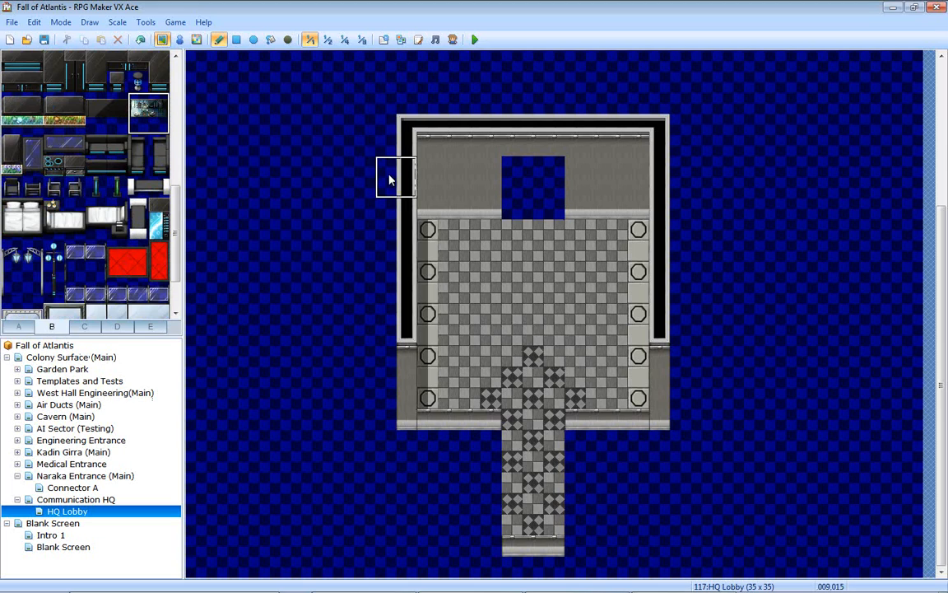
click(451, 172)
click(607, 177)
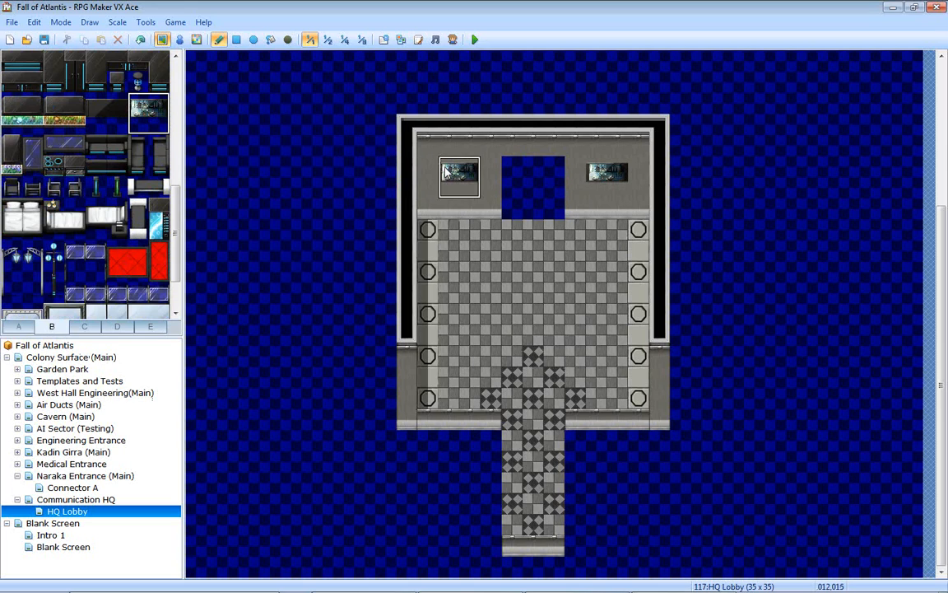
- Copy the blue screen event from the upper wall of the West Hall Lounge map and return to the HQ Lobby map
click(56, 427)
click(56, 418)
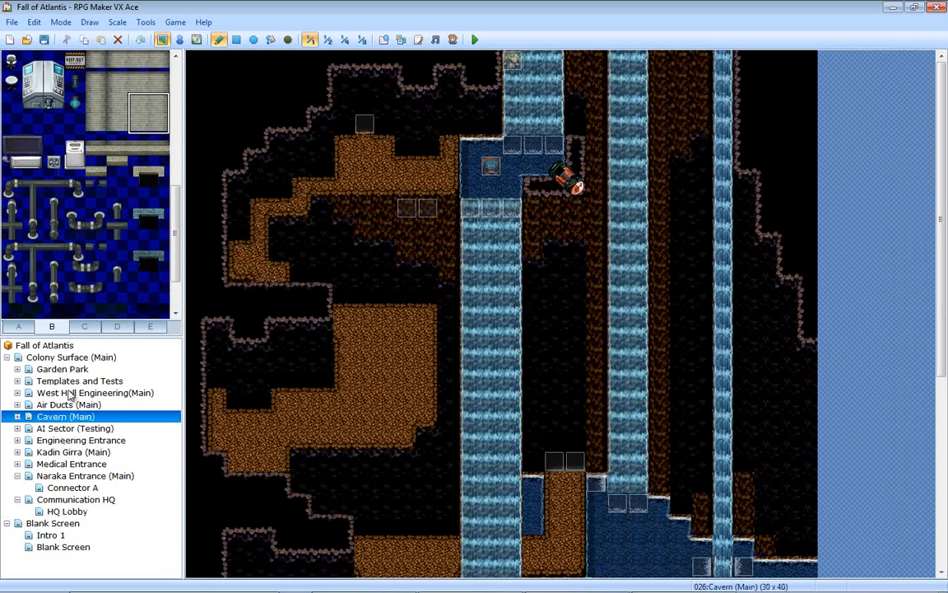
click(64, 392)
click(17, 392)
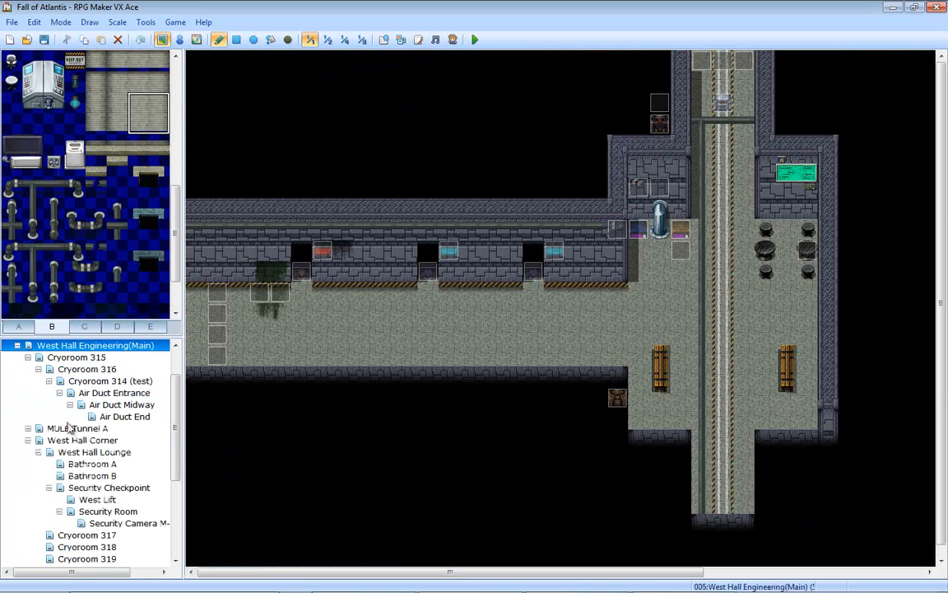
click(83, 442)
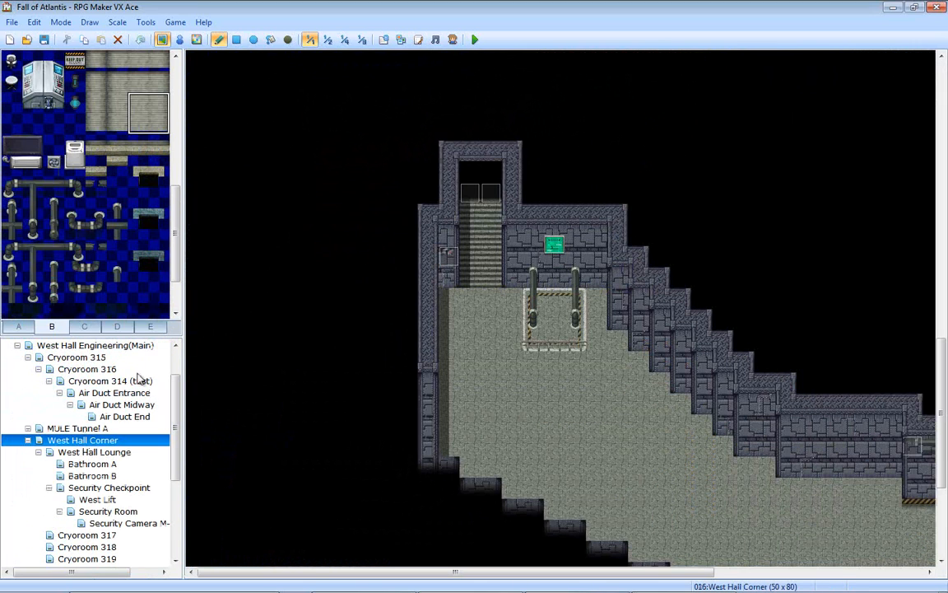
click(94, 453)
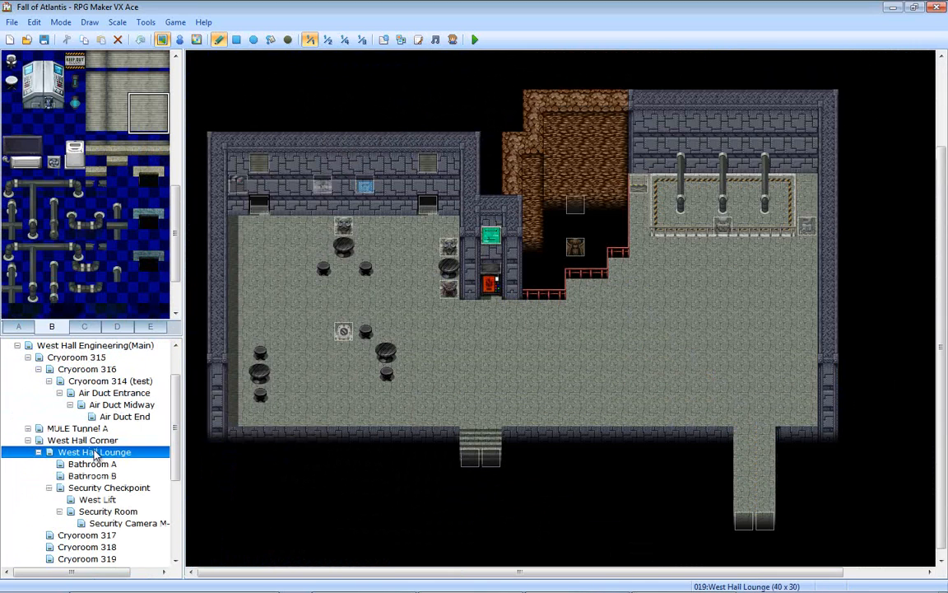
click(179, 39)
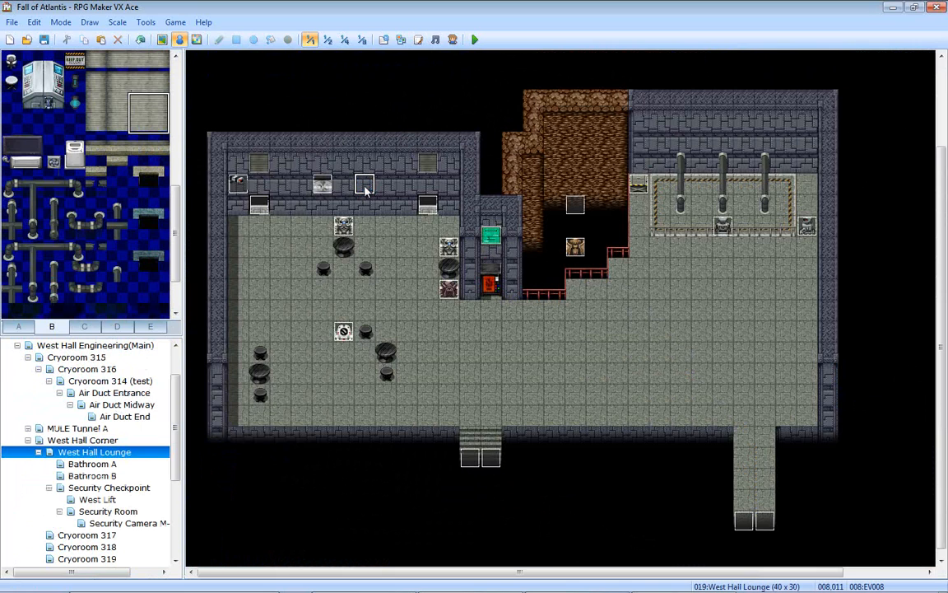
click(365, 187)
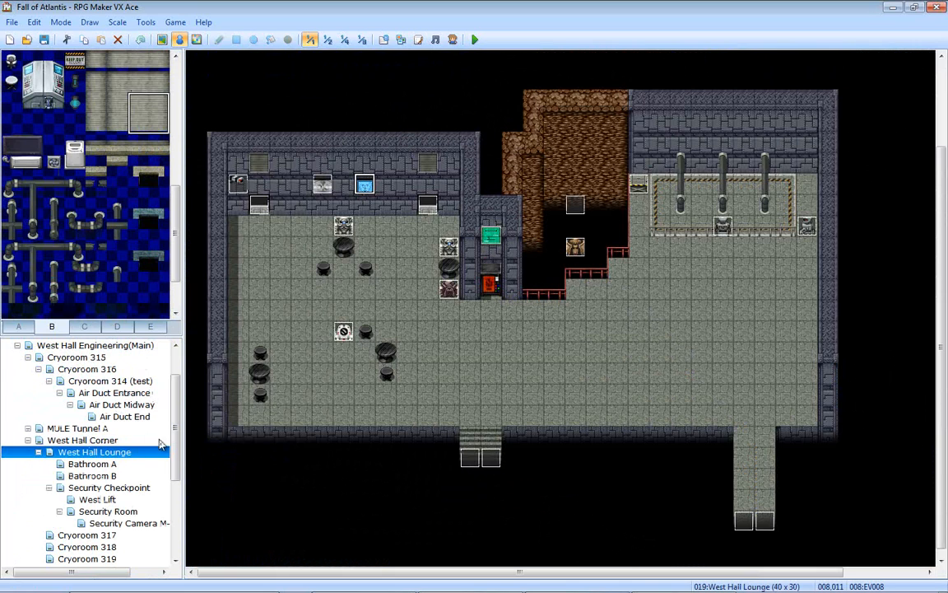
scroll(148, 404, down, 5)
click(62, 525)
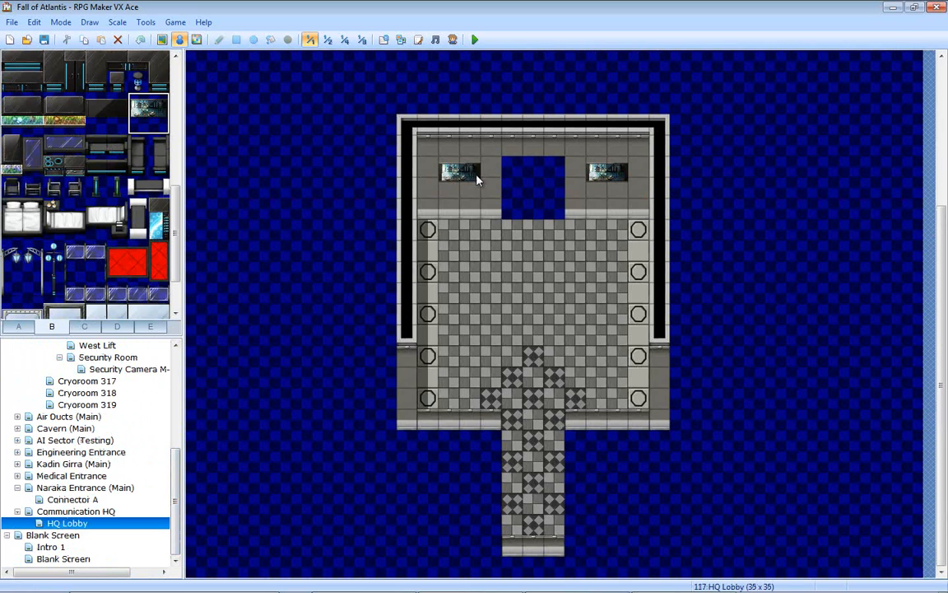
- Erase both dark screens from the HQ Lobby's upper walls
click(163, 40)
right_click(452, 197)
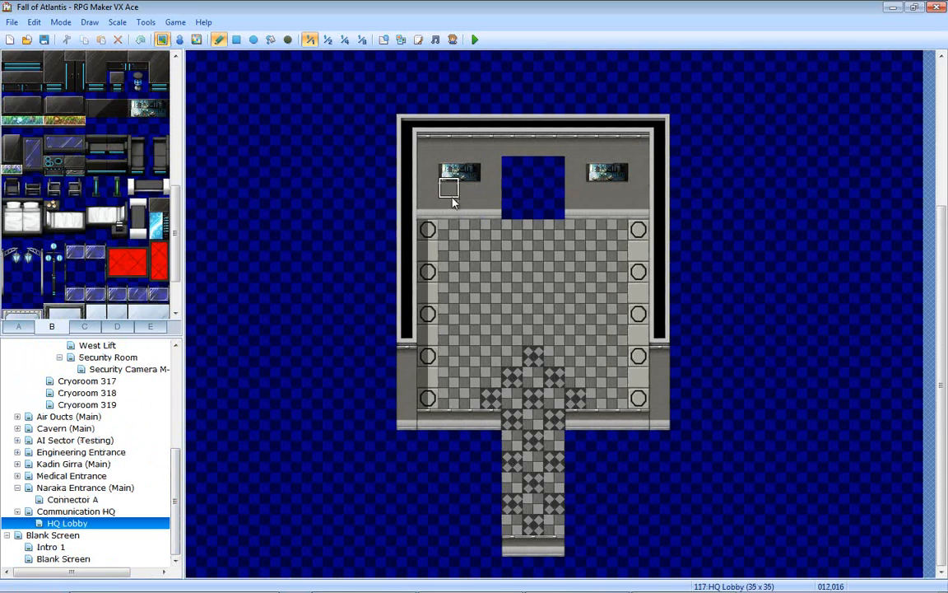
drag(452, 197, 471, 169)
drag(598, 171, 618, 168)
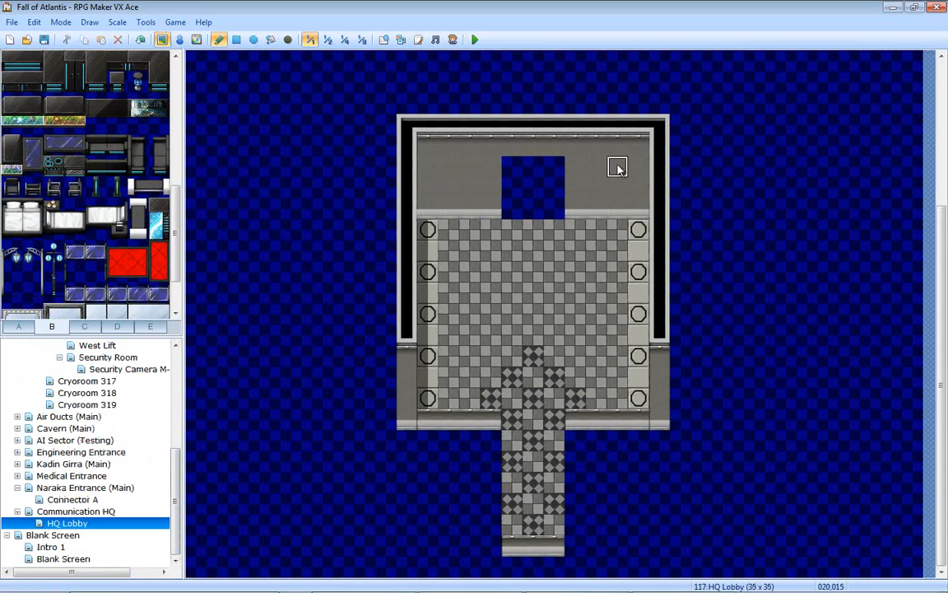
- Paste the blue screen event onto the upper grey wall at each side of the central gap
click(179, 39)
click(449, 168)
key(ctrl+v)
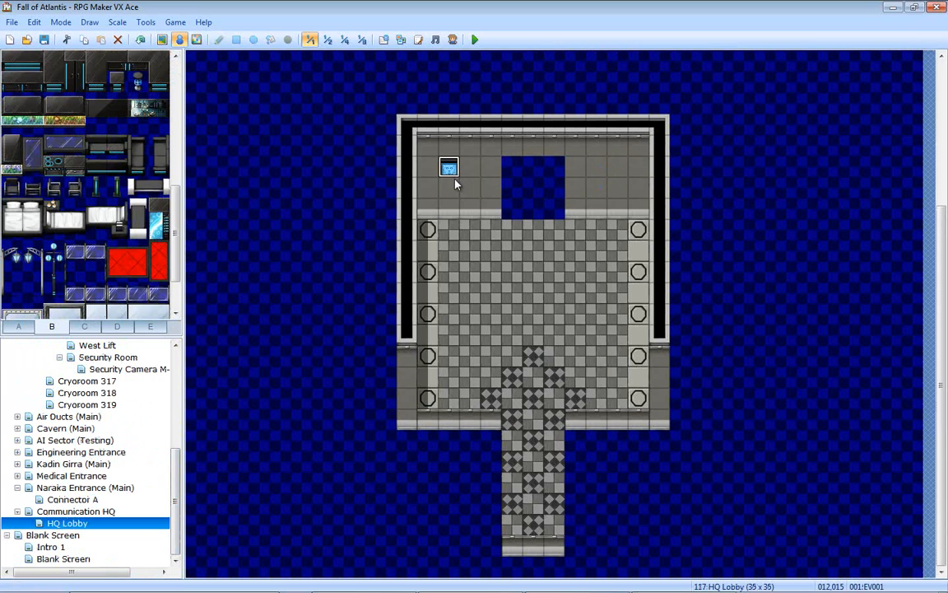
click(616, 168)
key(ctrl+v)
- Check which character graphic the screen event EV002 uses and close its settings
double_click(619, 169)
double_click(241, 374)
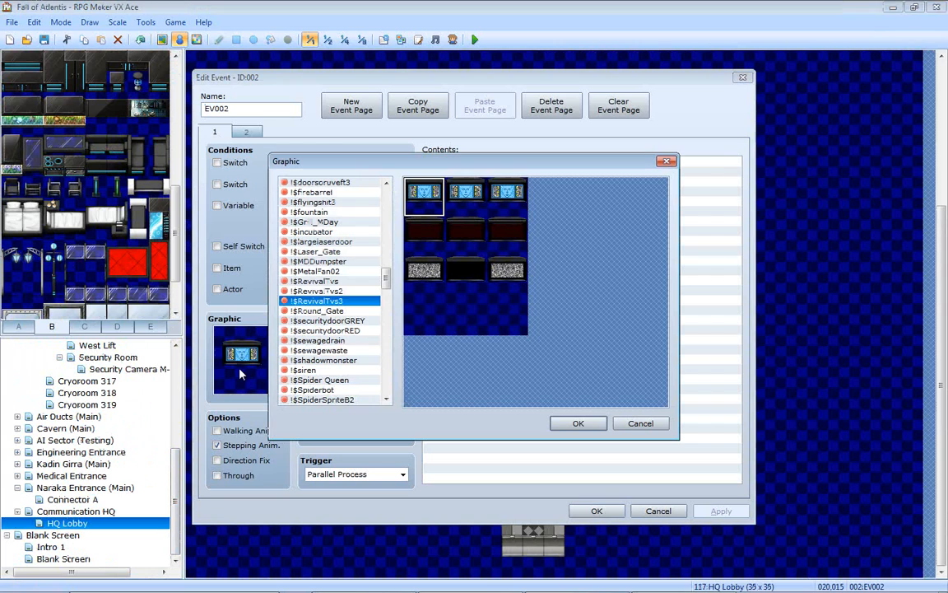
click(665, 162)
click(597, 511)
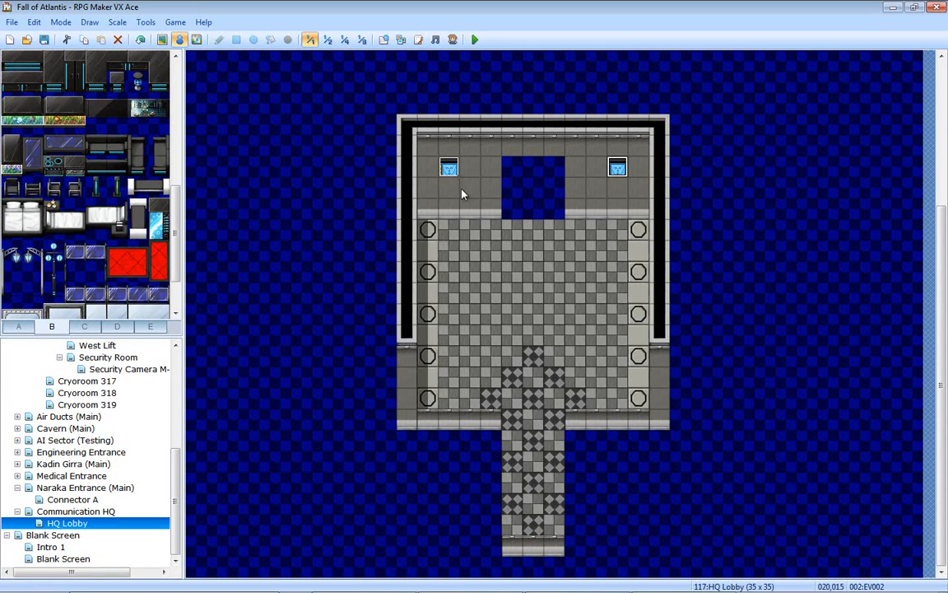
- Open the Engineering Hallway map under Engineering Entrance to look for reusable wall events
click(117, 326)
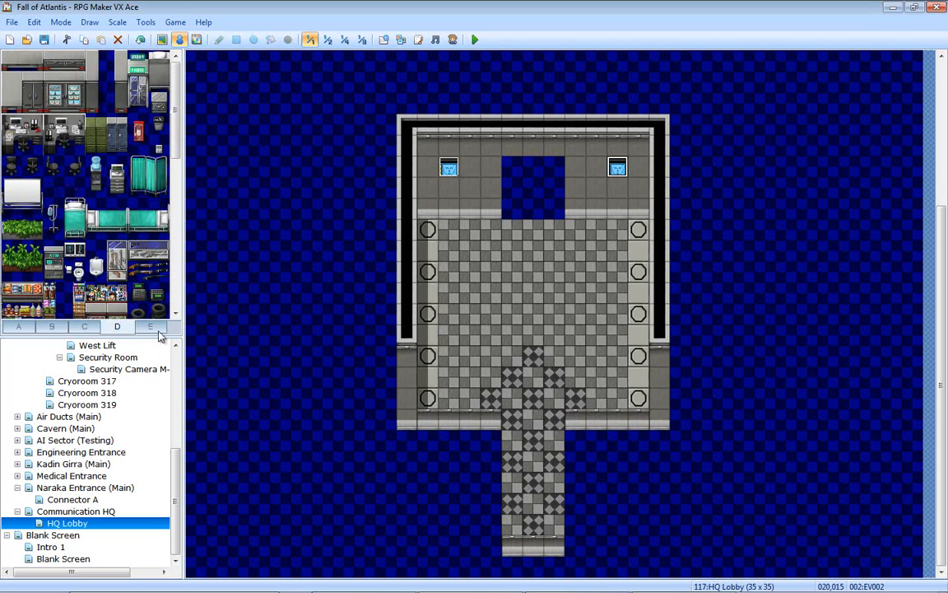
click(18, 327)
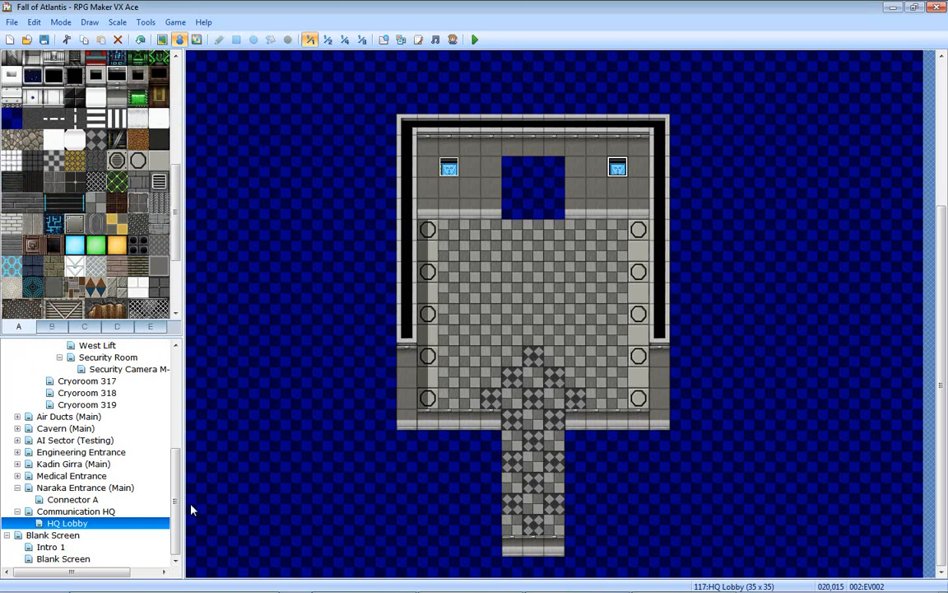
scroll(156, 445, up, 5)
click(13, 369)
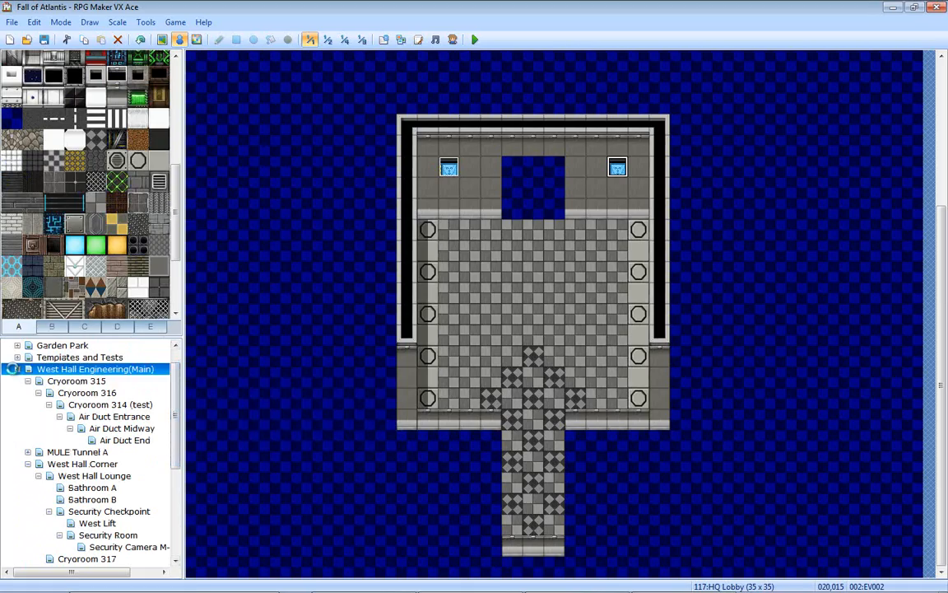
click(17, 368)
click(27, 441)
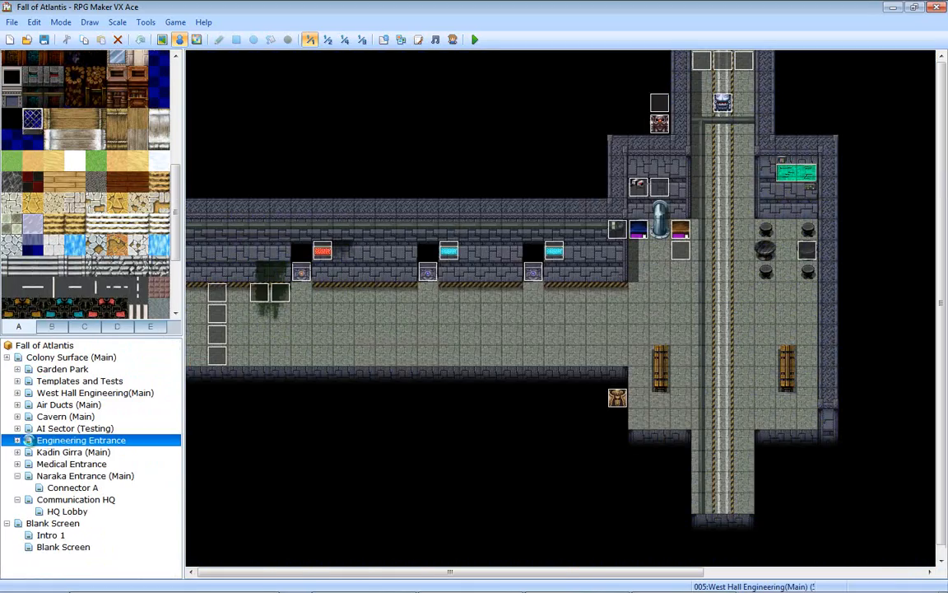
click(18, 440)
click(66, 452)
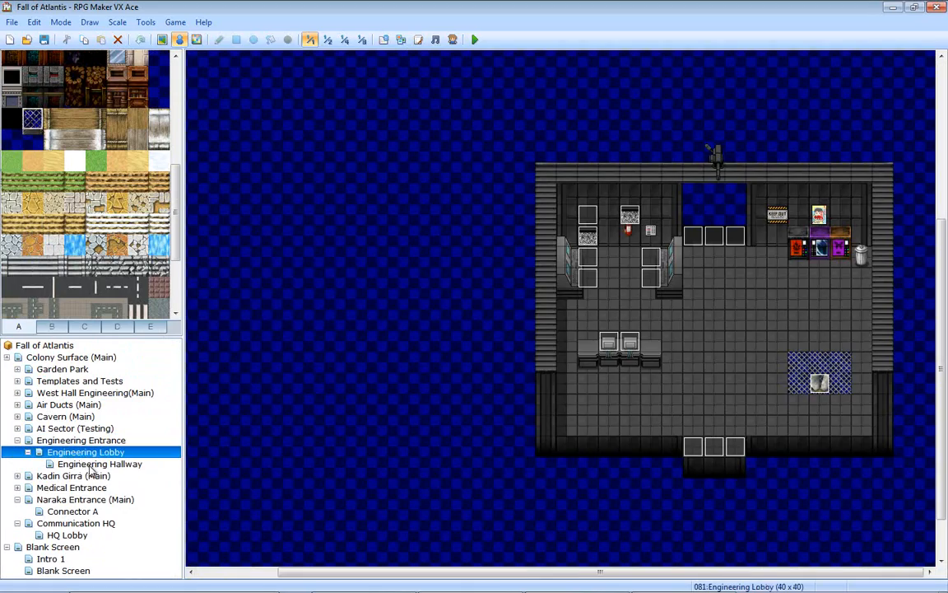
click(92, 465)
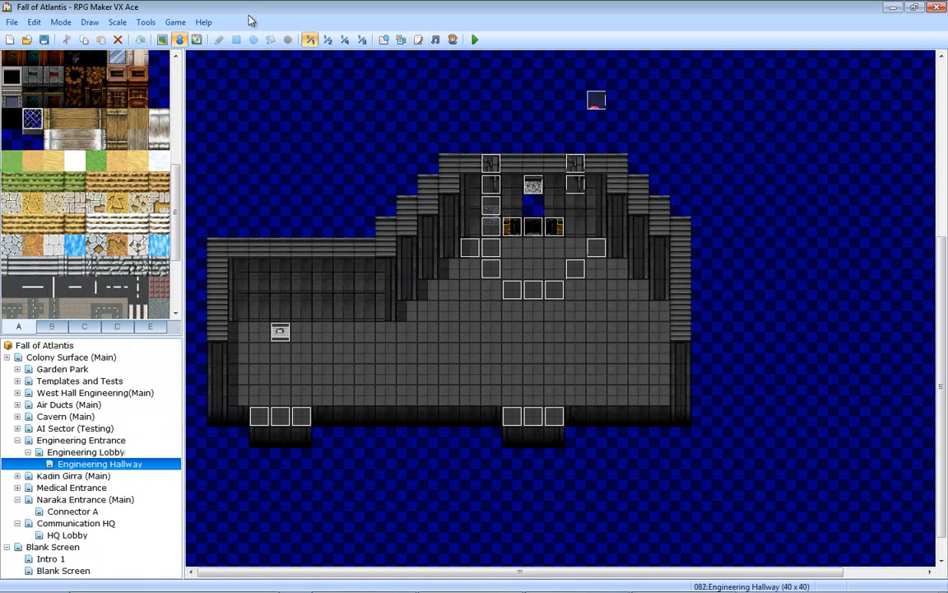
- Inspect the settings of wall events EV018 and EV017 in the Engineering Hallway
double_click(506, 181)
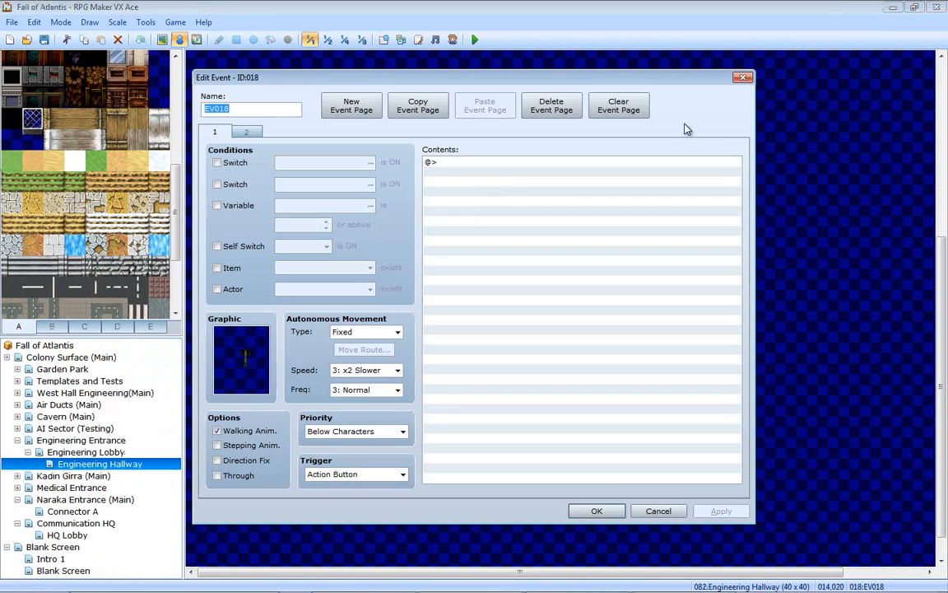
click(745, 78)
double_click(491, 163)
click(251, 134)
click(215, 132)
click(743, 78)
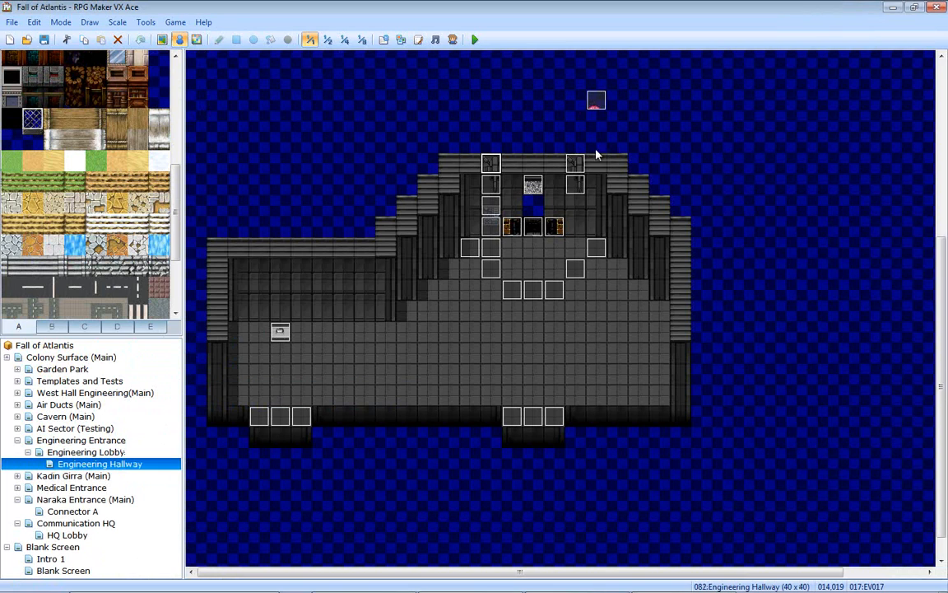
- Try copying event EV015 from the Engineering Hallway onto the HQ Lobby wall above the central gap, and delete the pasted event
click(576, 164)
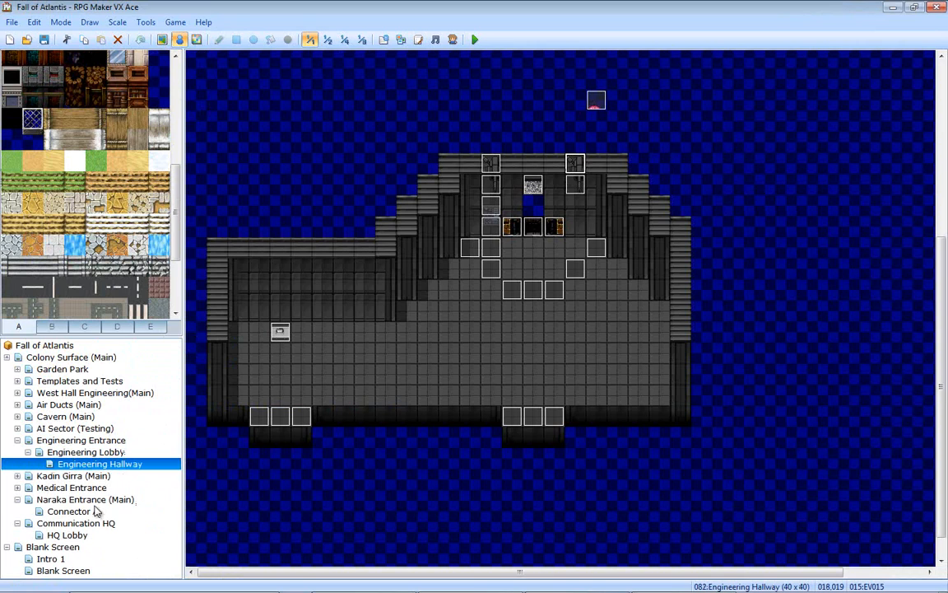
click(68, 536)
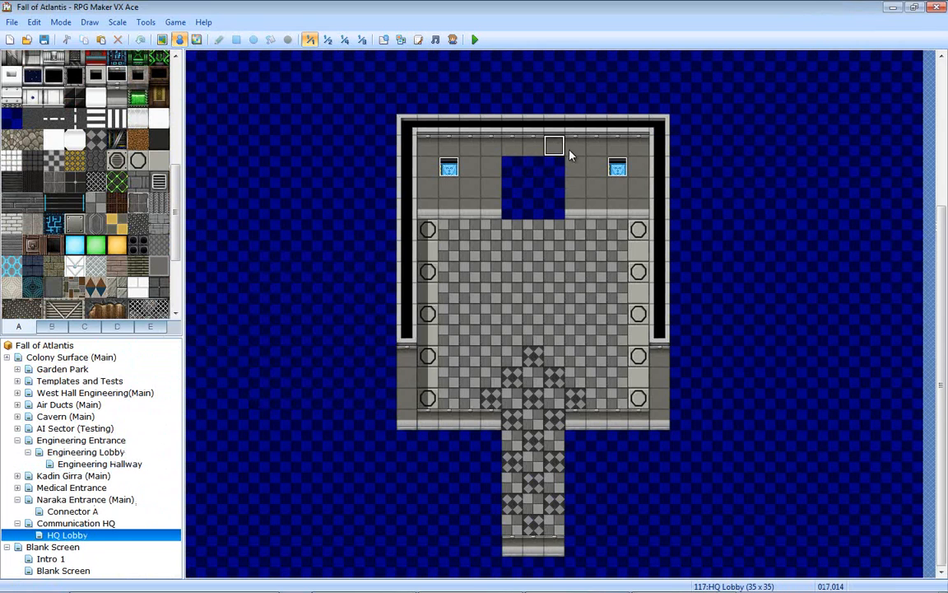
click(533, 146)
key(ctrl+v)
key(Delete)
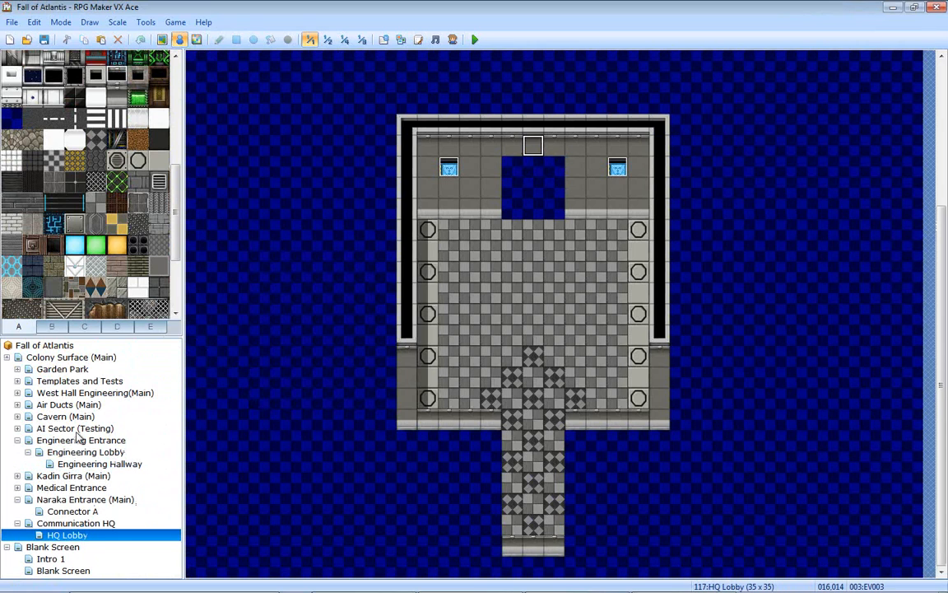
- Try pasting the copied event on the HQ Lobby wall just beside the central gap, check its settings and delete it
click(81, 525)
click(66, 535)
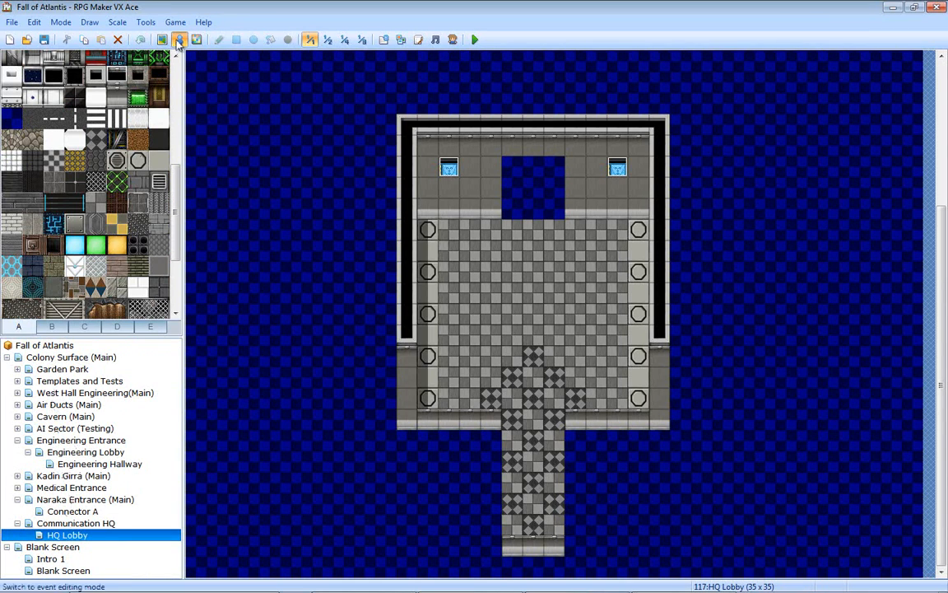
click(489, 166)
key(ctrl+v)
double_click(491, 173)
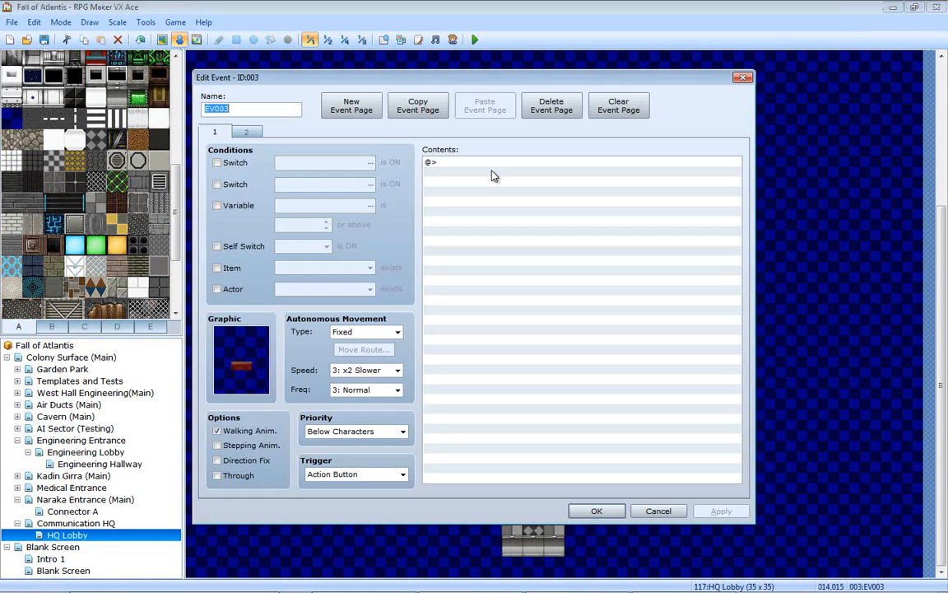
key(Escape)
key(Delete)
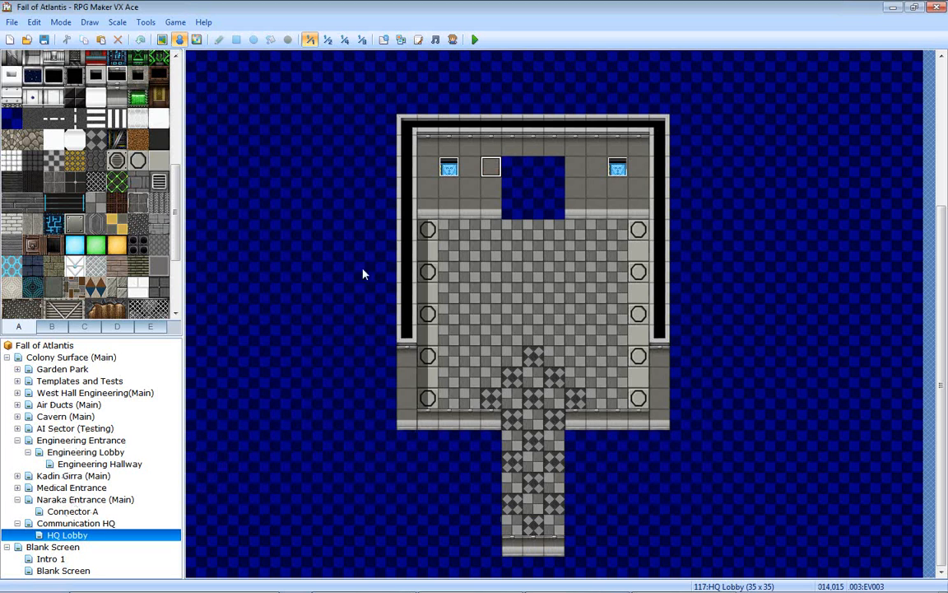
- Open the Connector A map under Naraka Entrance
click(73, 523)
click(73, 512)
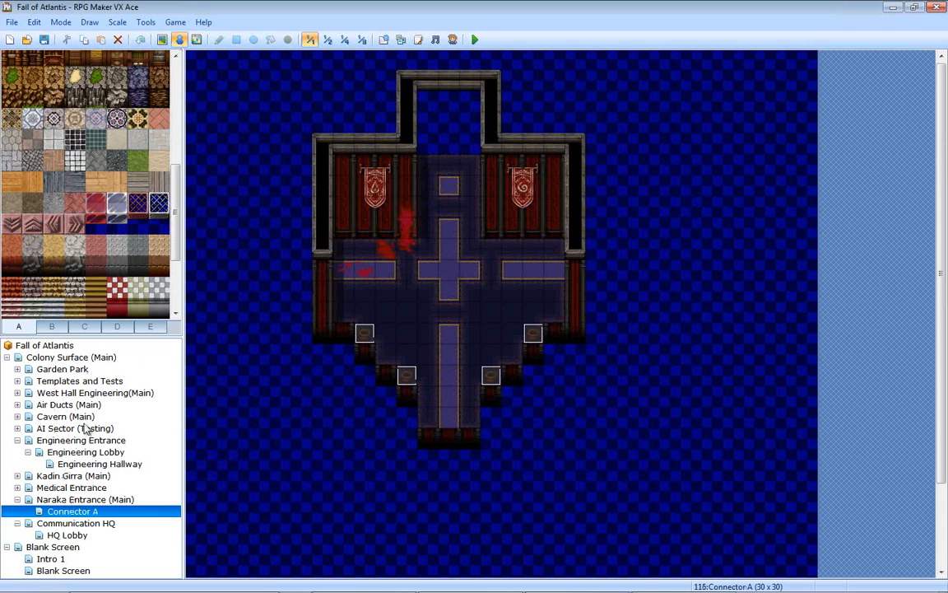
- Compare the Naraka Entrance (Main) and Connector A maps, and inspect the portal event between the two statues at Naraka Entrance
click(82, 500)
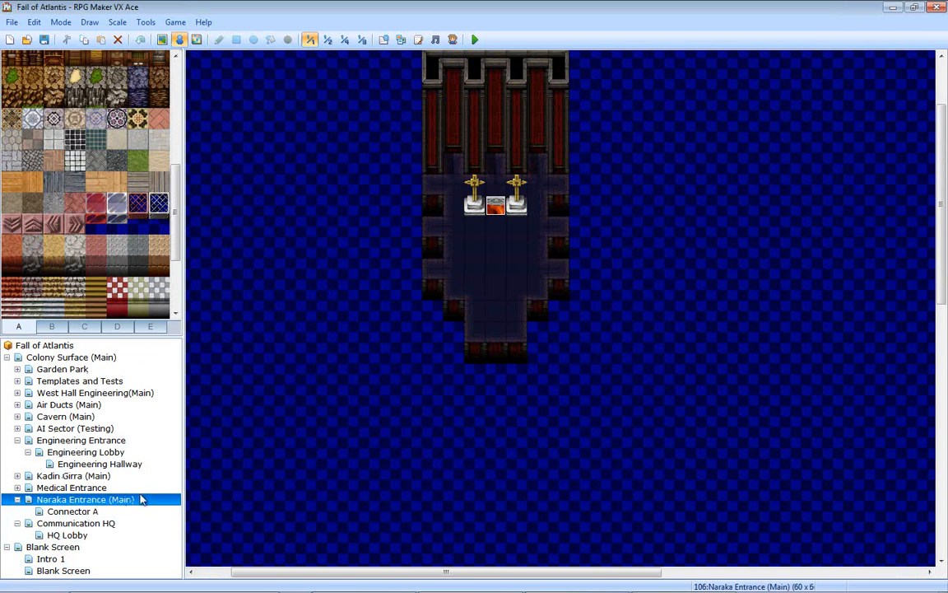
click(96, 513)
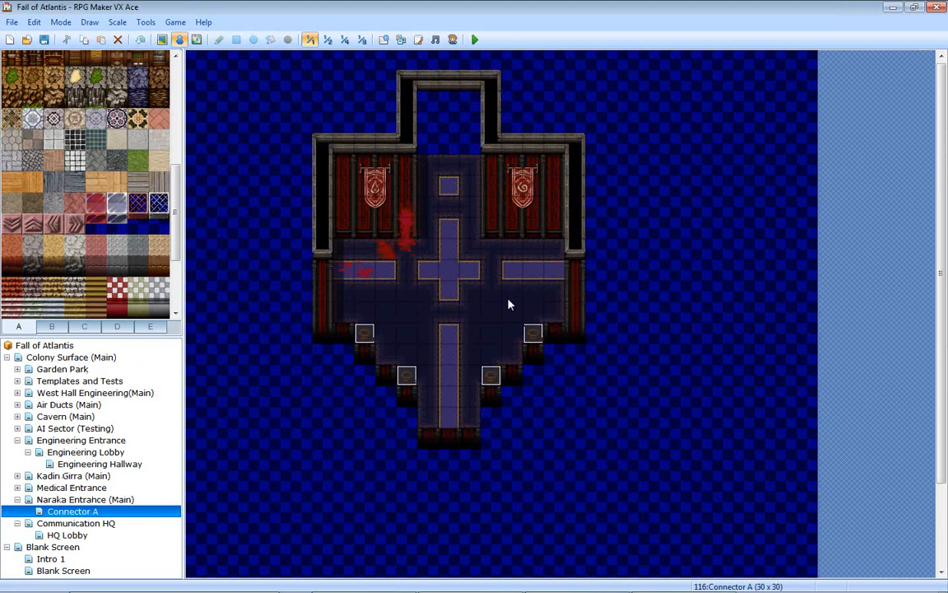
click(91, 504)
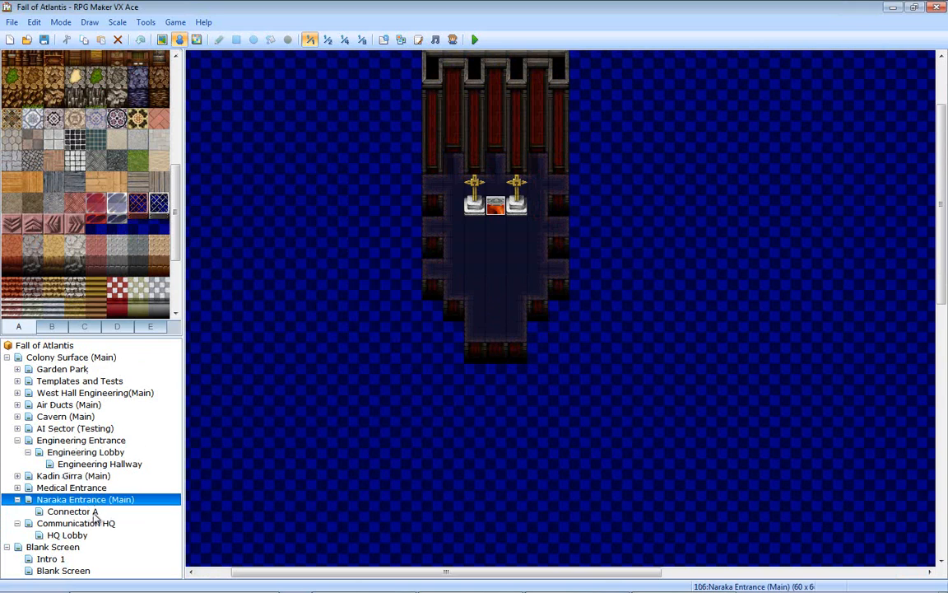
double_click(499, 210)
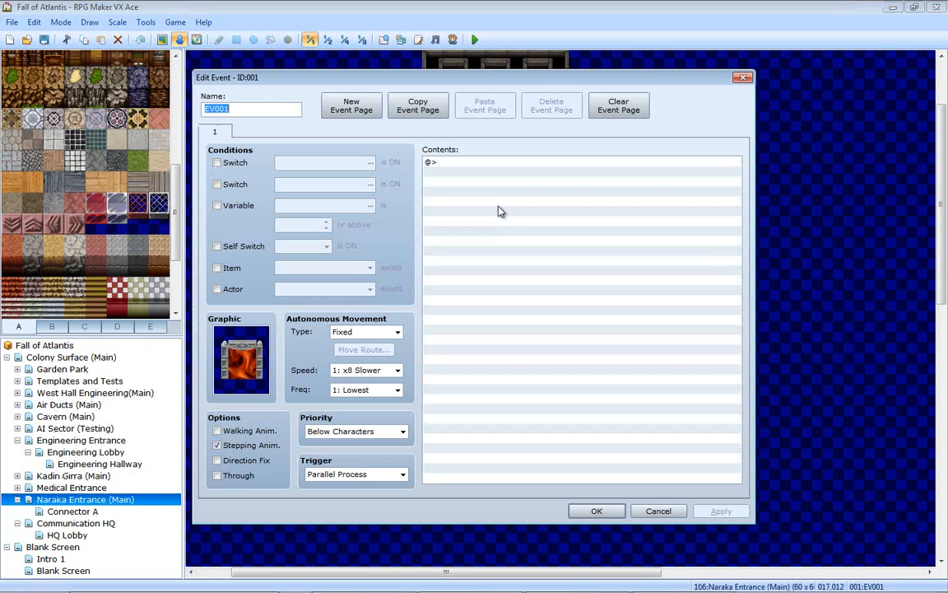
click(743, 79)
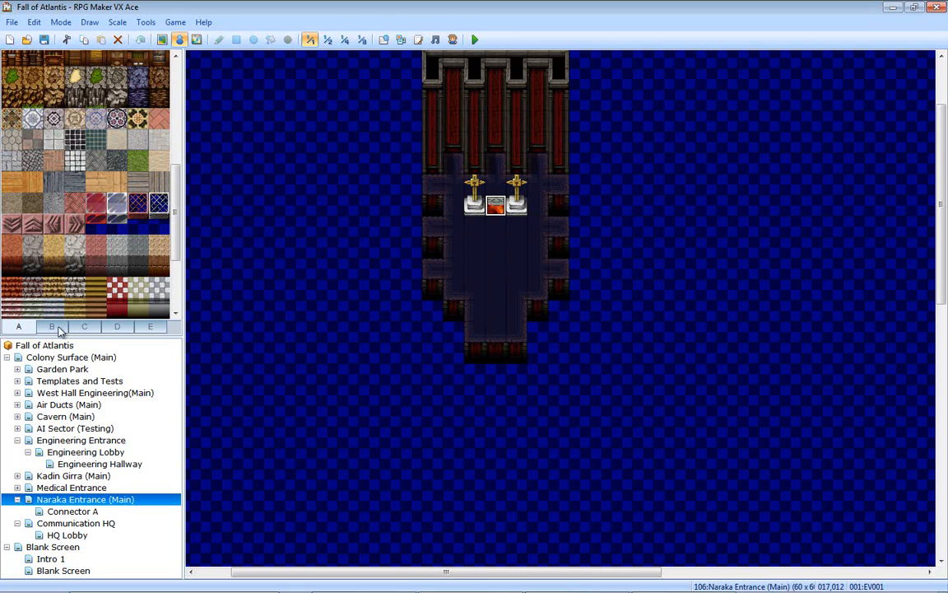
- View the Communication HQ and HQ Lobby maps, and look through the E tiles available for HQ Lobby
click(51, 512)
click(64, 524)
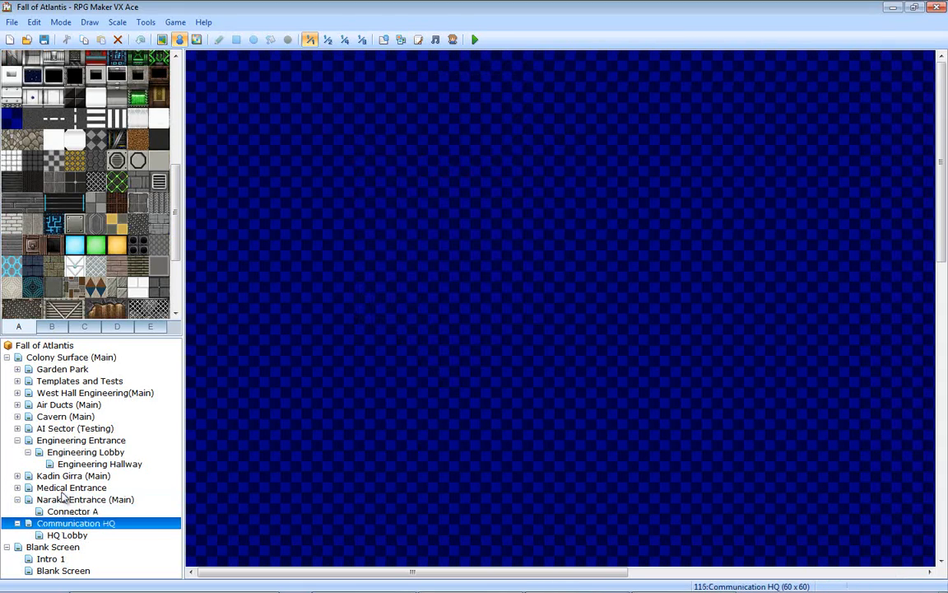
click(59, 546)
click(66, 536)
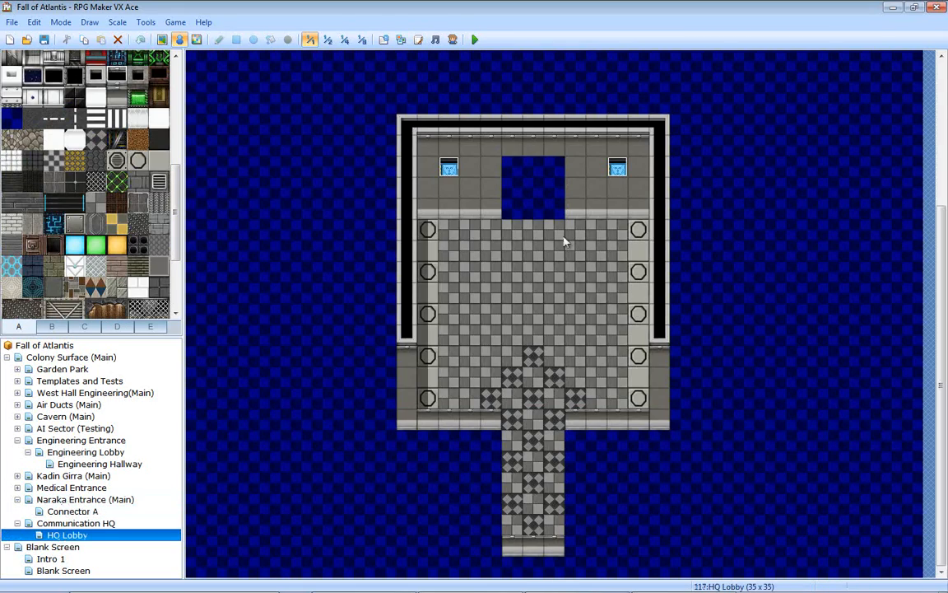
click(148, 327)
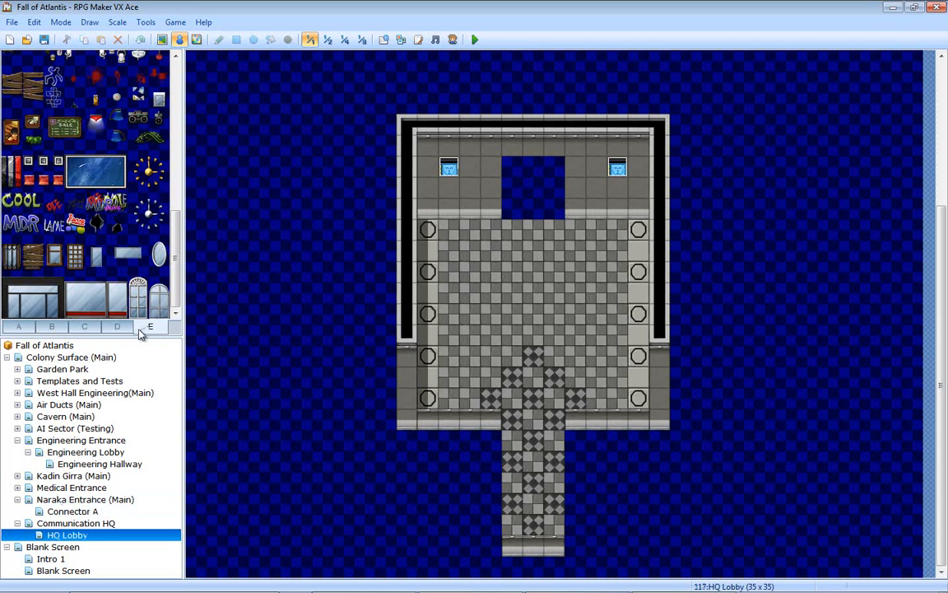
click(125, 203)
scroll(126, 212, up, 10)
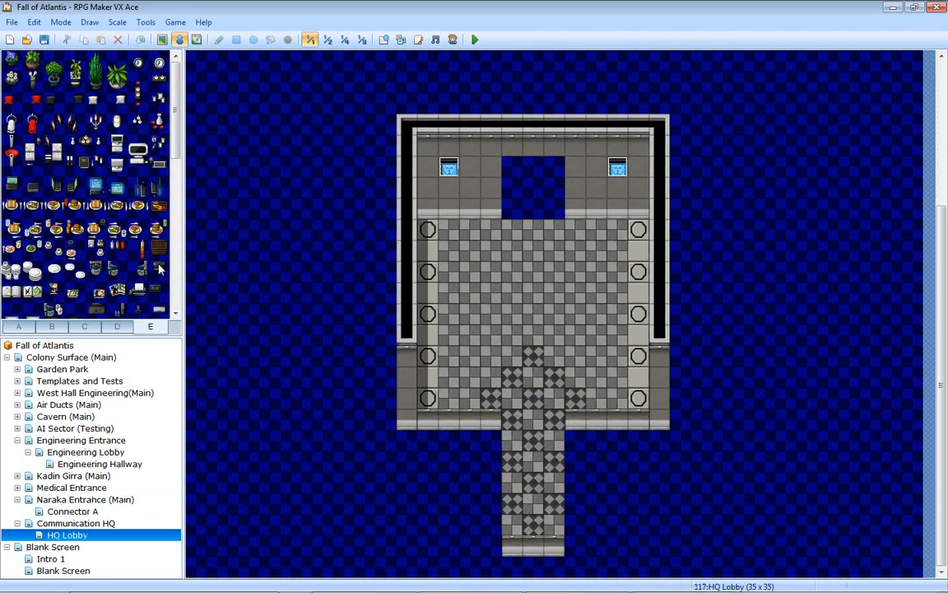
- Check which tileset the Engineering Hallway map uses in its map properties, leaving the settings as they are
click(78, 465)
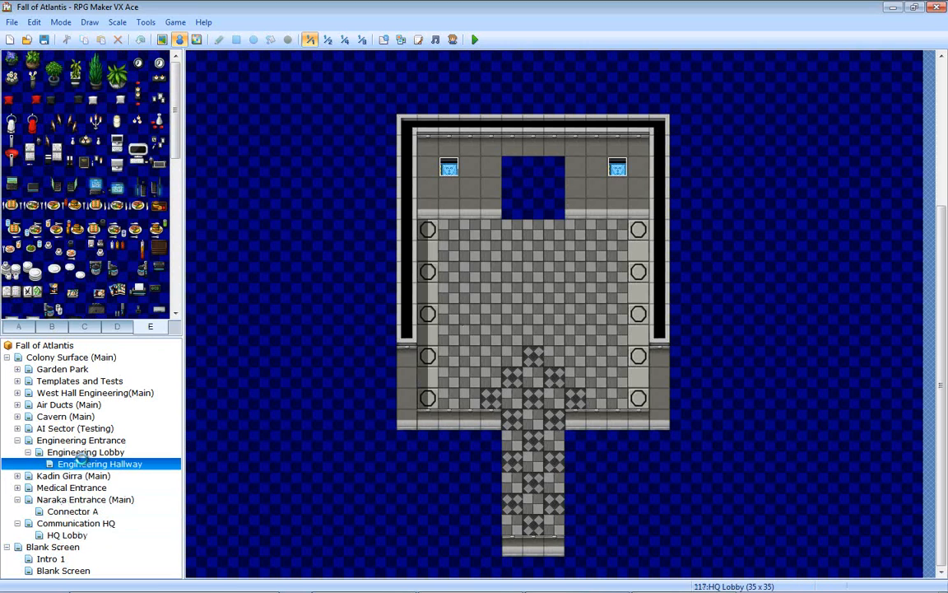
right_click(89, 467)
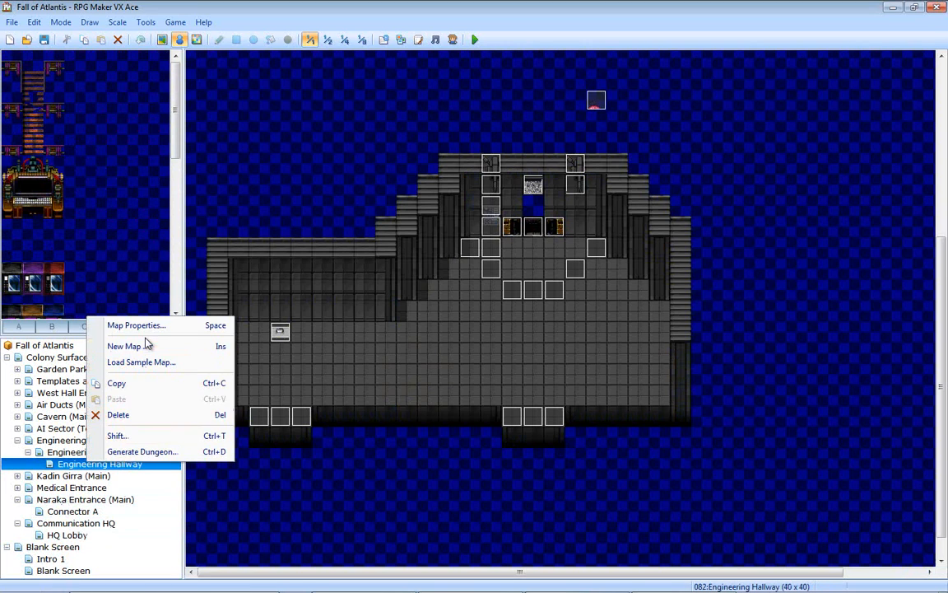
click(150, 326)
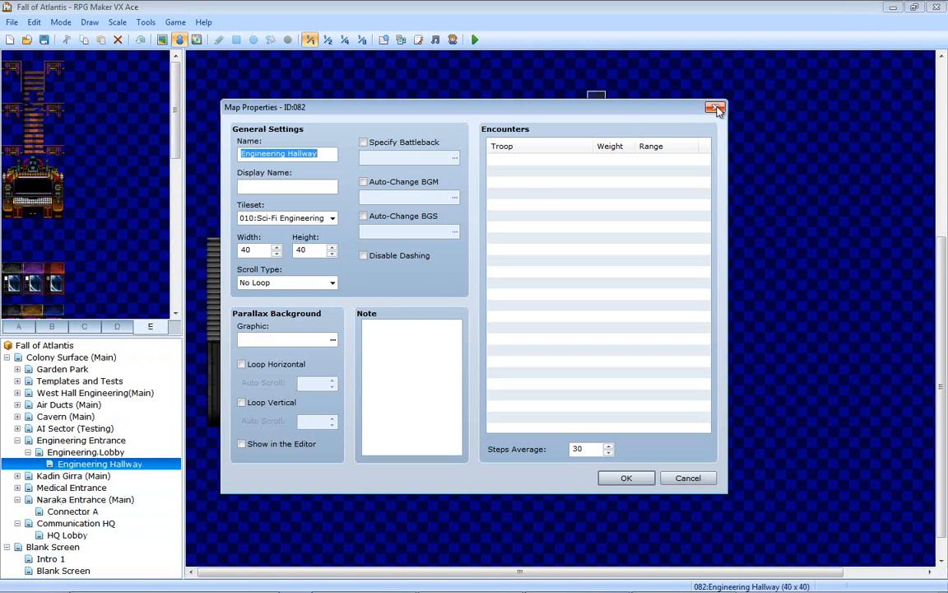
click(300, 218)
click(303, 221)
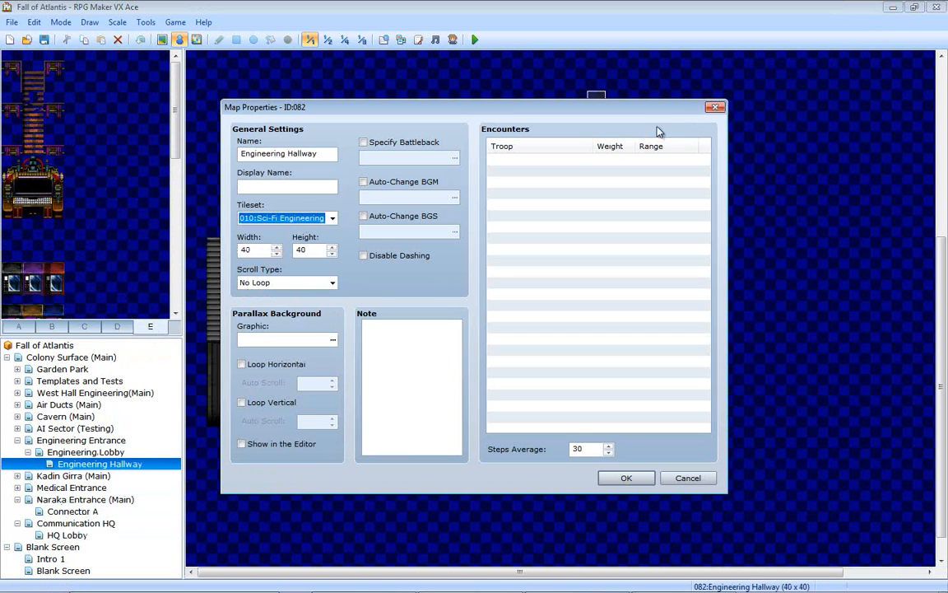
click(715, 107)
- Inspect the E and D graphics of the Sci-Fi Engineering Inside tileset in the database, and leave it without changes
click(384, 38)
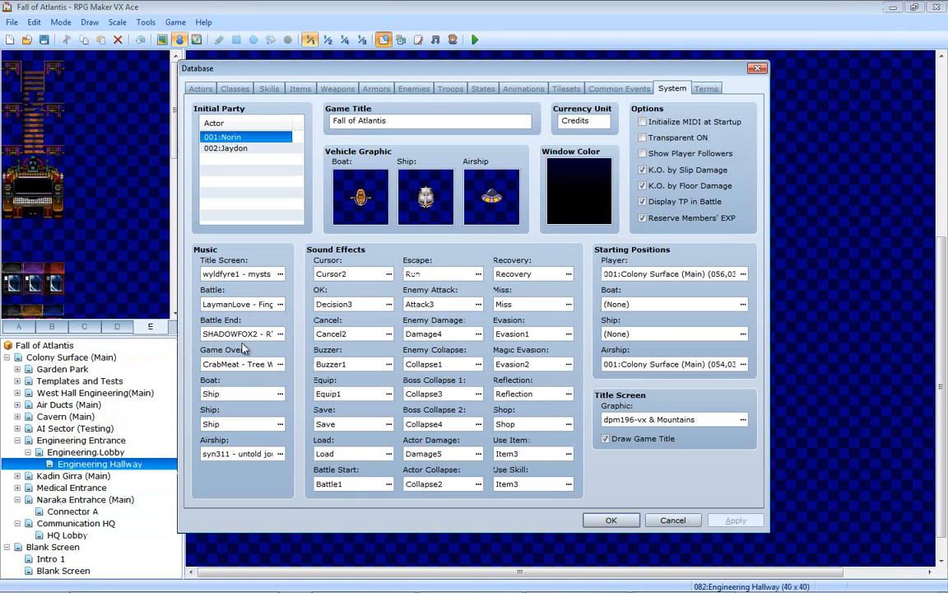
click(566, 88)
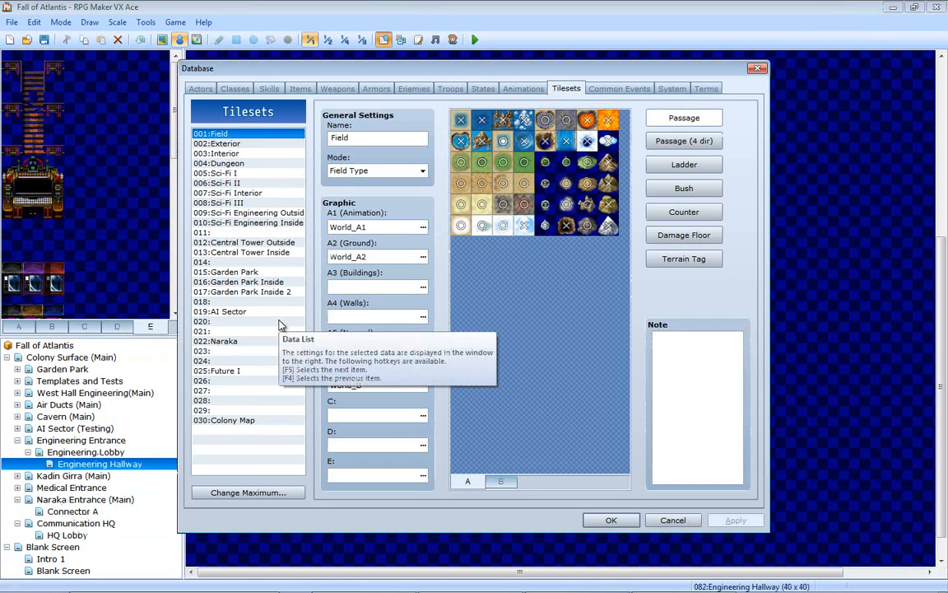
click(239, 292)
click(241, 224)
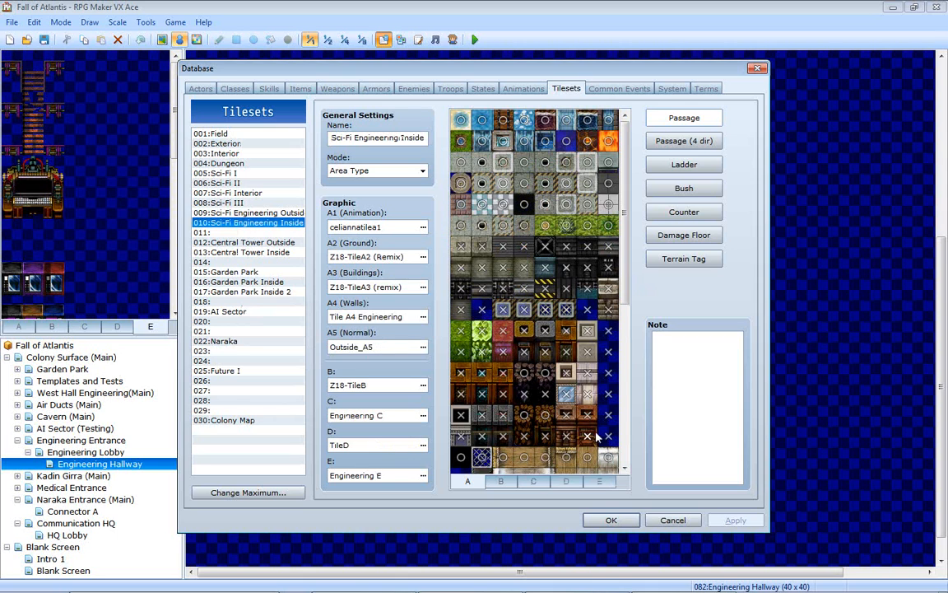
click(600, 481)
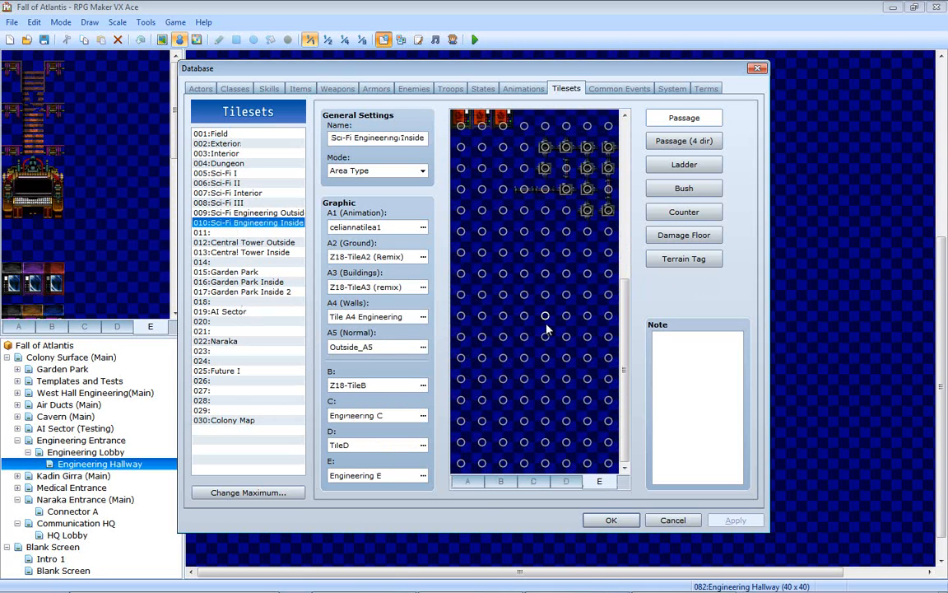
click(567, 481)
scroll(554, 455, down, 5)
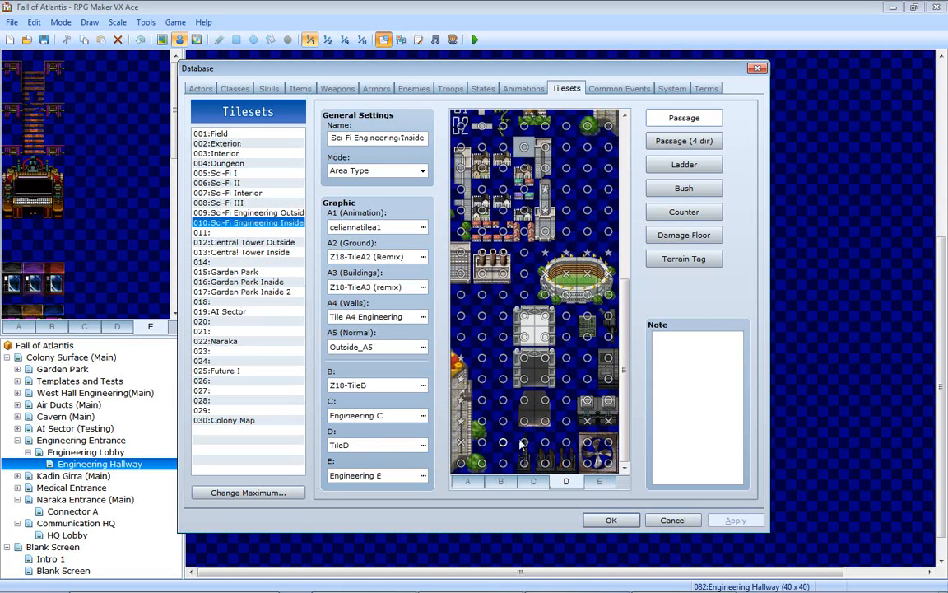
click(673, 520)
- Switch to GIMP and close the Colony_Map_A2 image
click(619, 582)
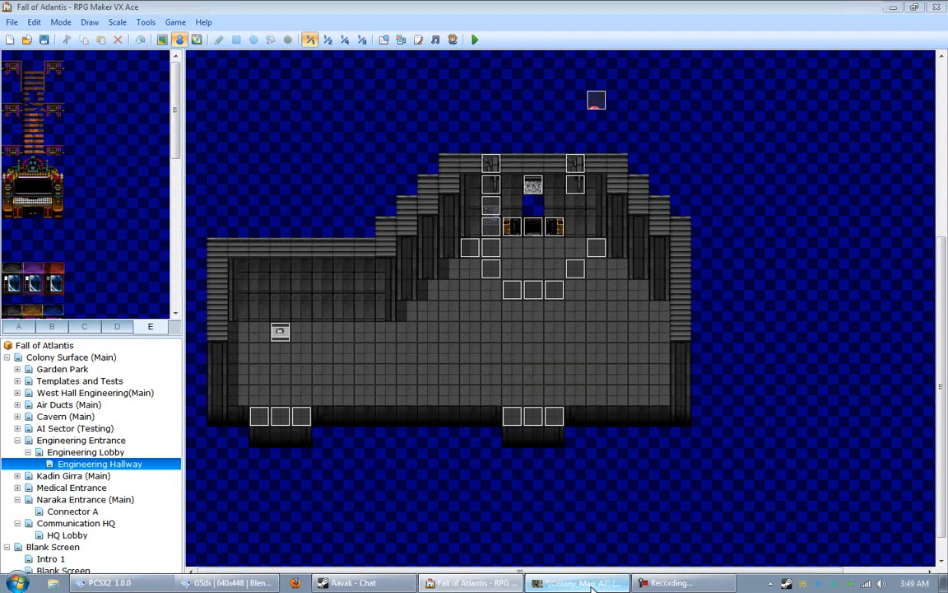
key(ctrl+w)
click(289, 343)
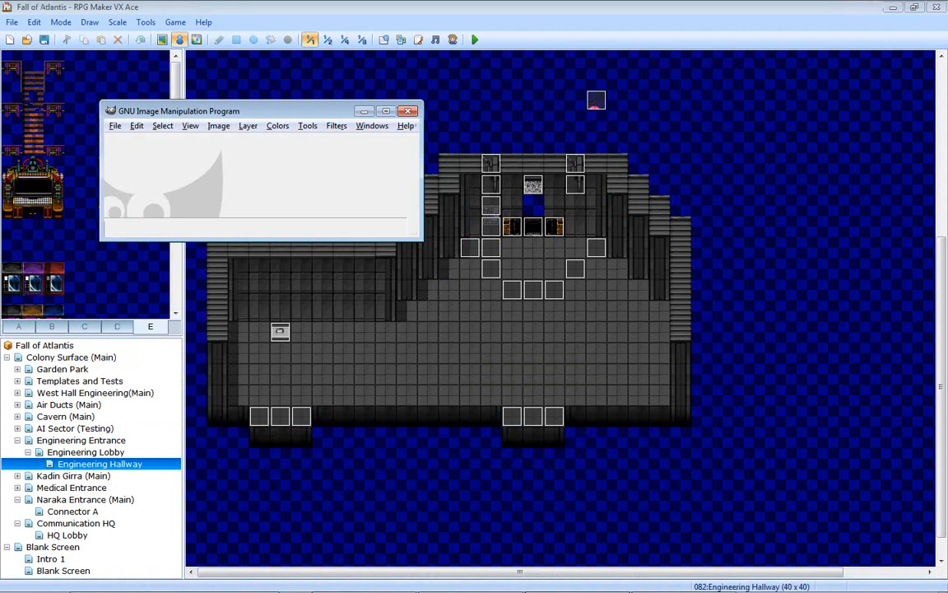
- Open TileD.png from the project's Tilesets folder, listing the files in reverse name order to find it
click(116, 125)
click(127, 168)
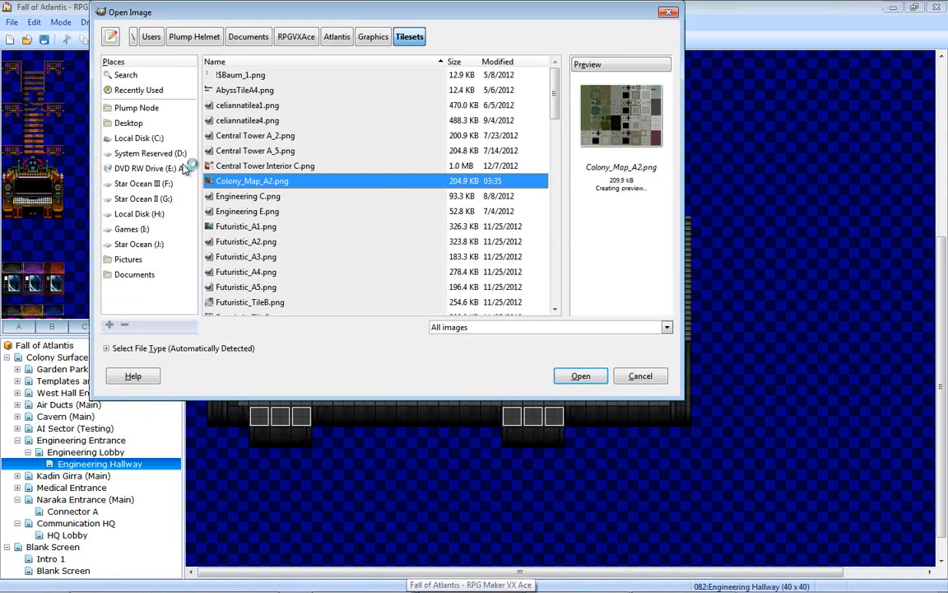
click(329, 63)
scroll(312, 171, down, 5)
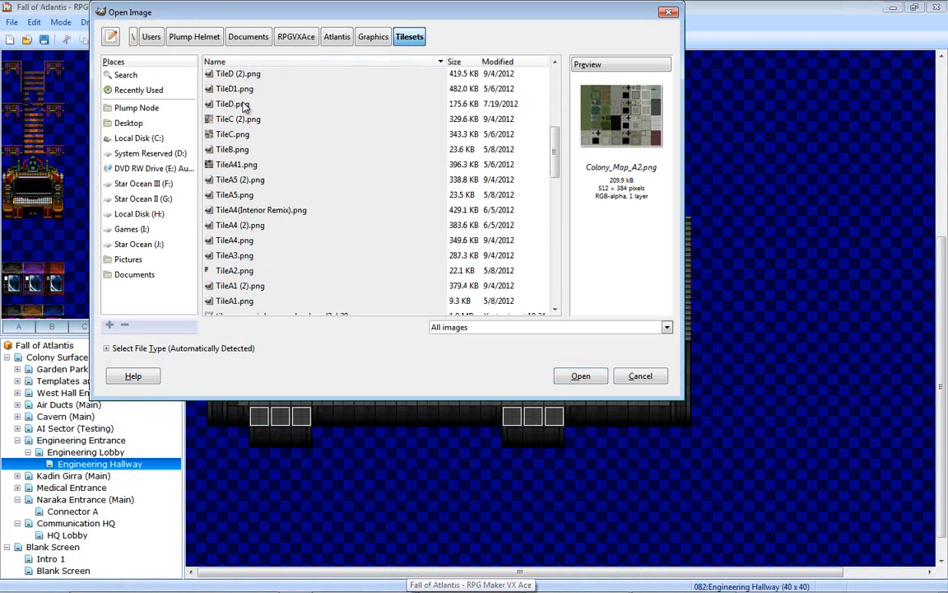
double_click(240, 104)
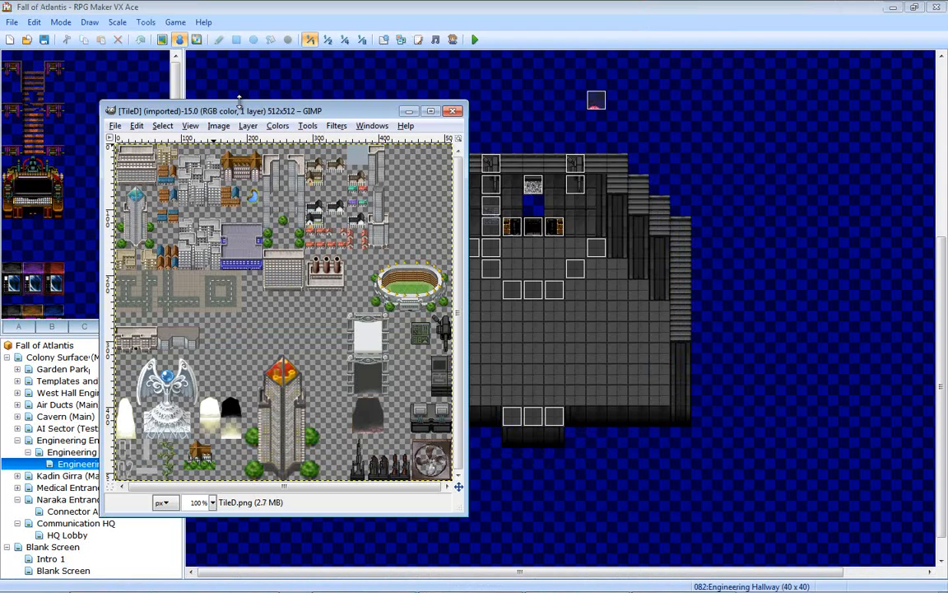
- Start opening another image and browse to the Characters folder under Graphics
click(115, 126)
click(144, 169)
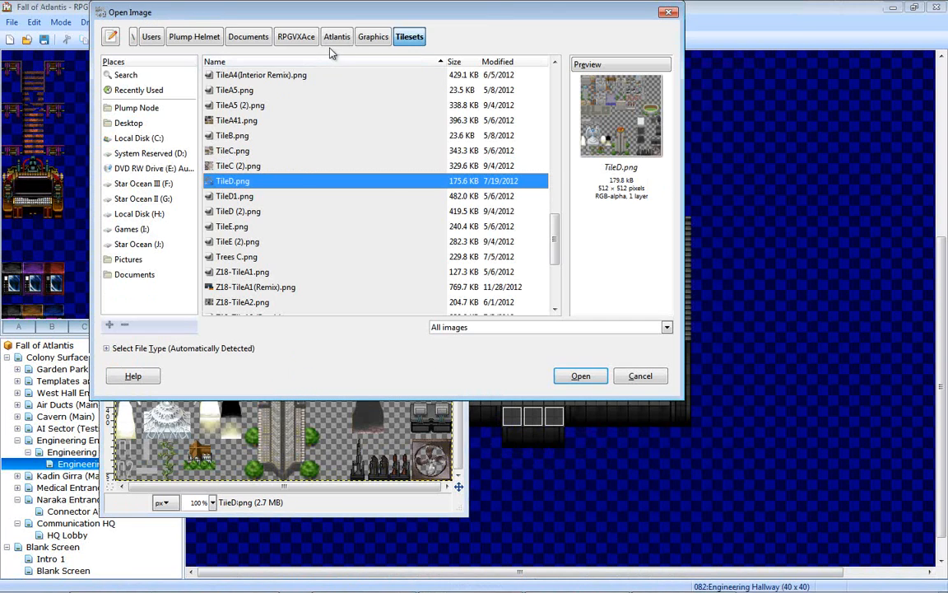
key(BackSpace)
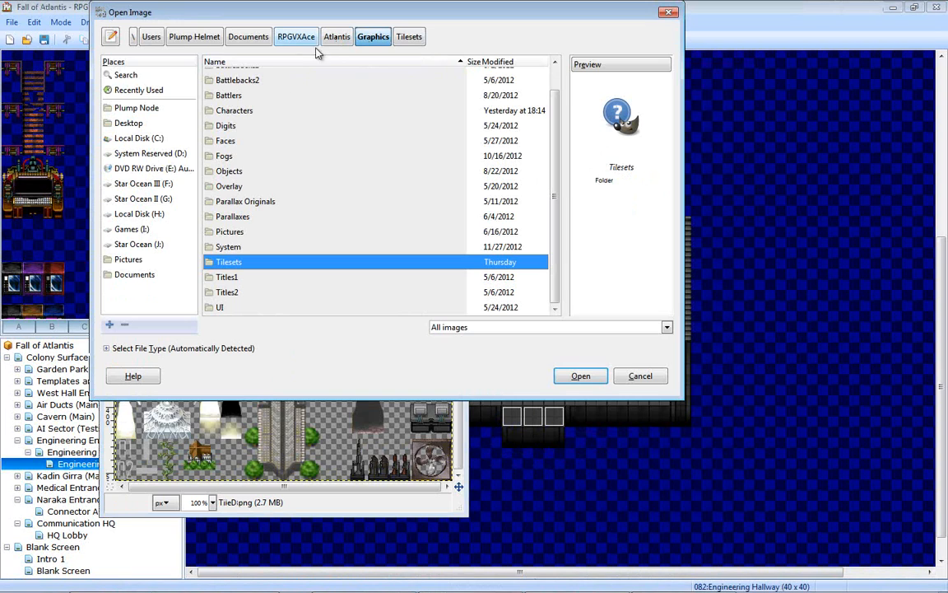
double_click(236, 111)
- Preview the character sheets from !$boombarrier.png down to !$incubator.png, and open !$incubator.png
click(248, 90)
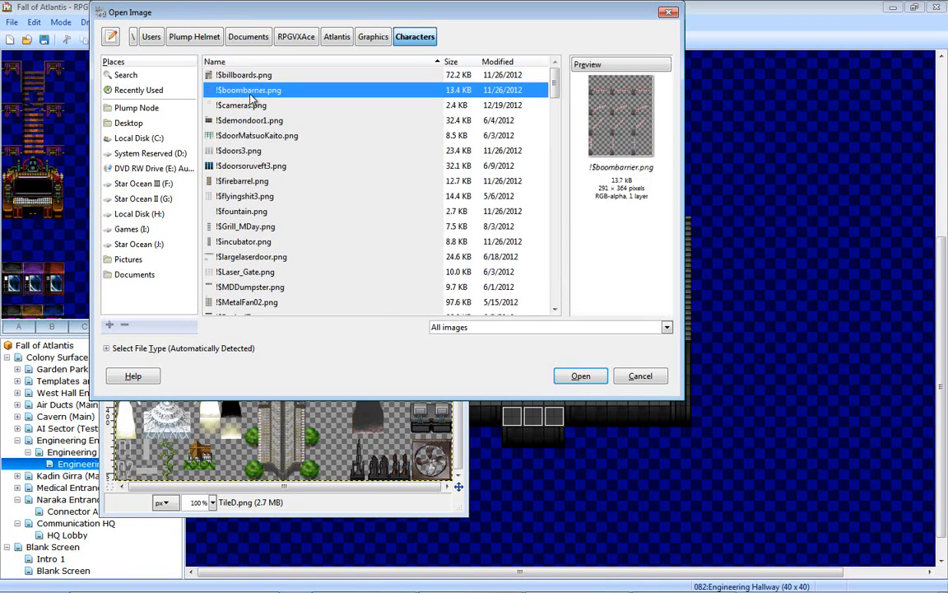
click(245, 107)
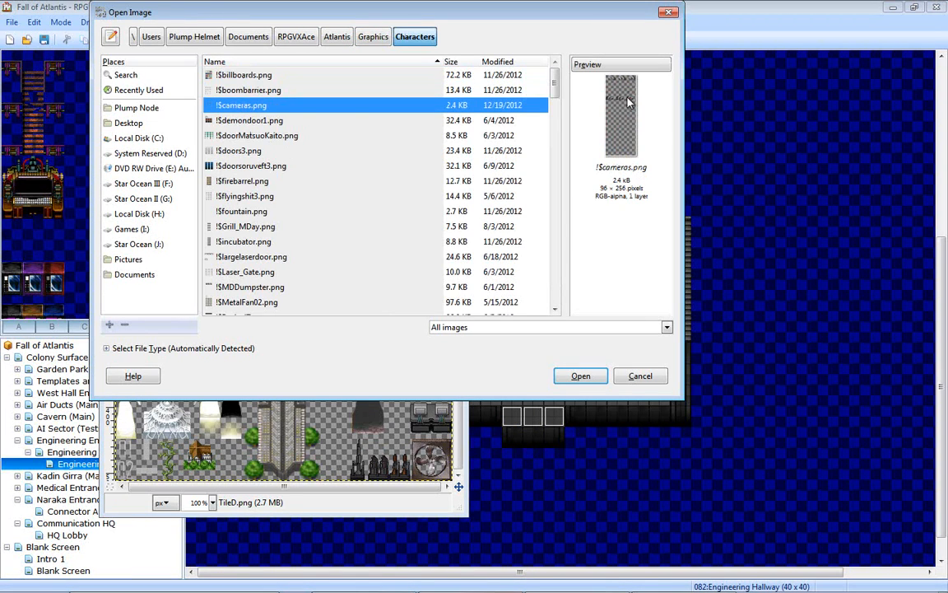
click(240, 121)
click(247, 136)
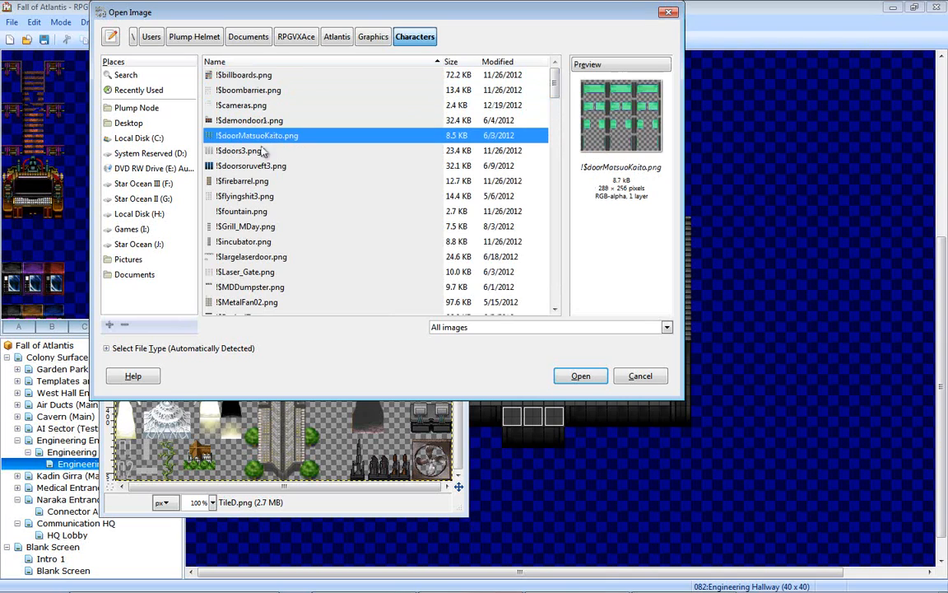
click(254, 153)
click(262, 168)
click(244, 182)
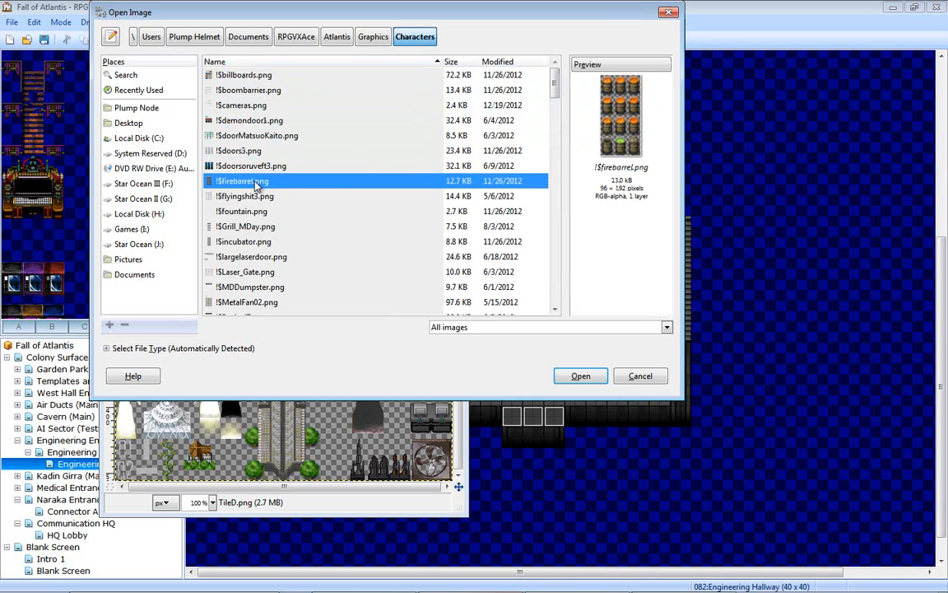
click(248, 198)
click(244, 213)
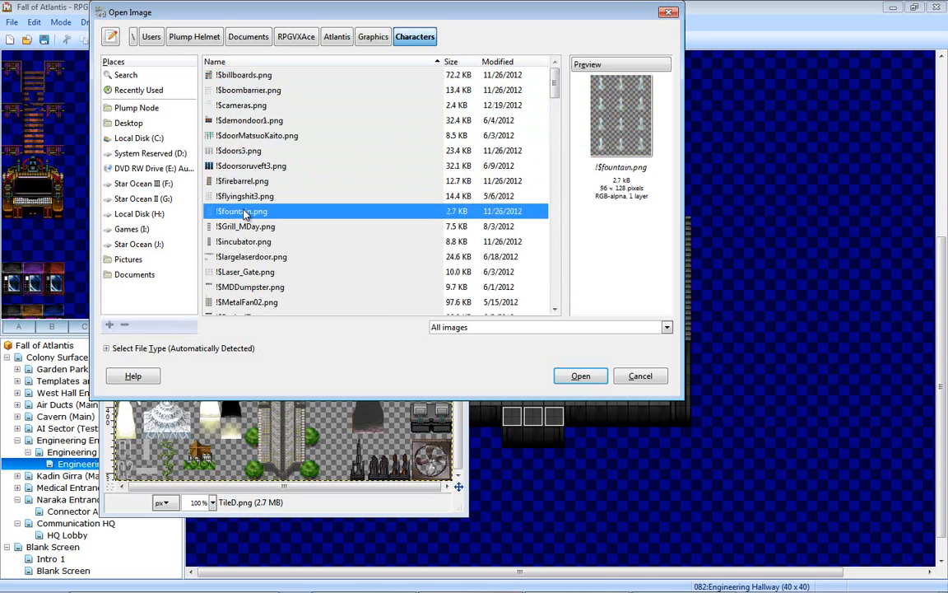
click(247, 228)
click(241, 244)
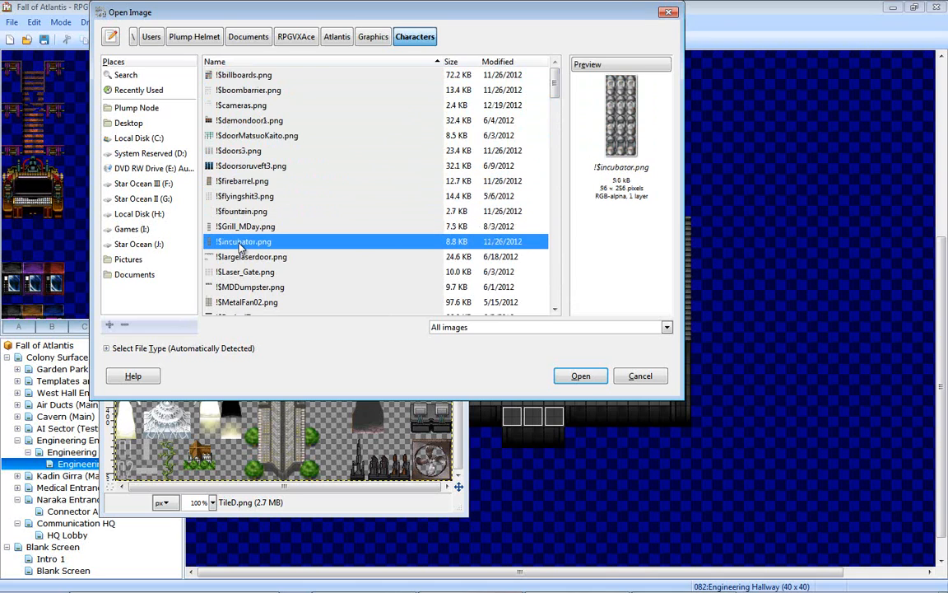
double_click(241, 243)
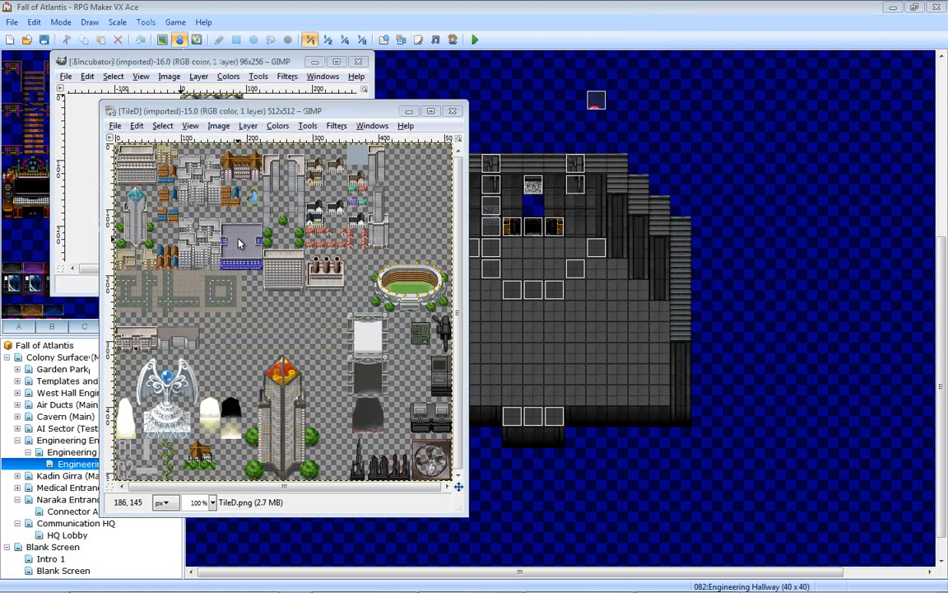
- Move the TileD window clear of the incubator image, and turn on the grid and snapping to it for !$incubator
drag(359, 119, 620, 113)
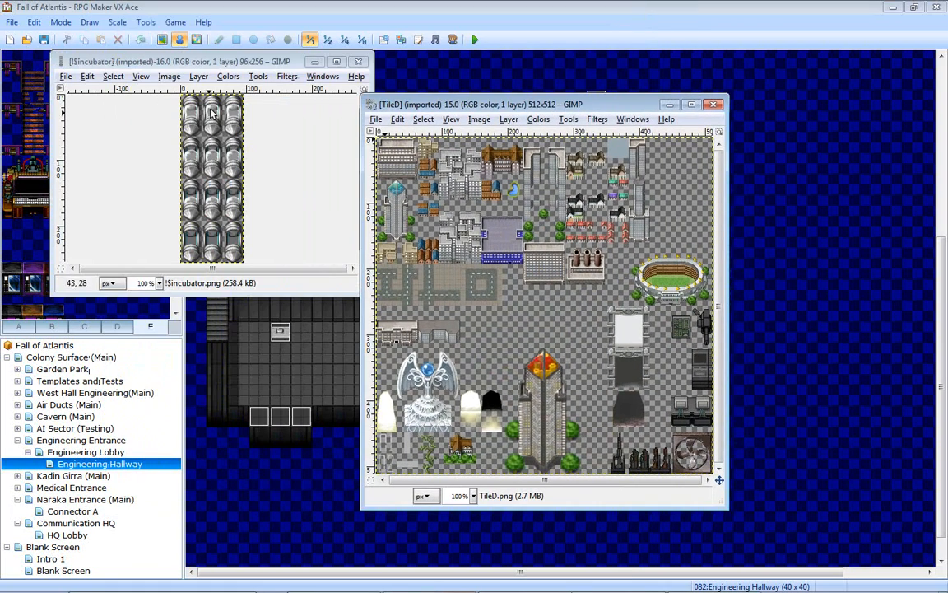
click(206, 62)
click(114, 75)
mouse_move(141, 77)
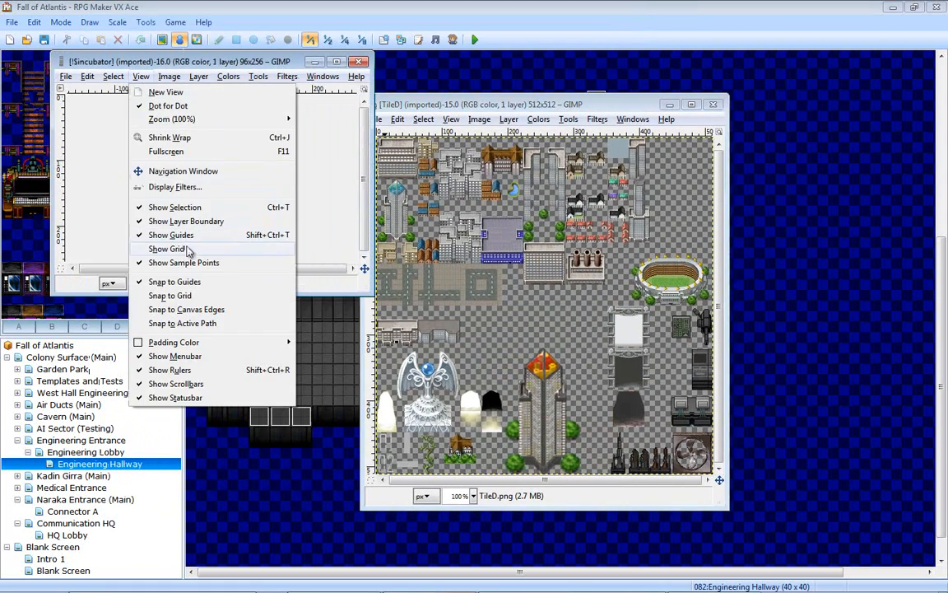
click(184, 249)
click(144, 78)
click(164, 296)
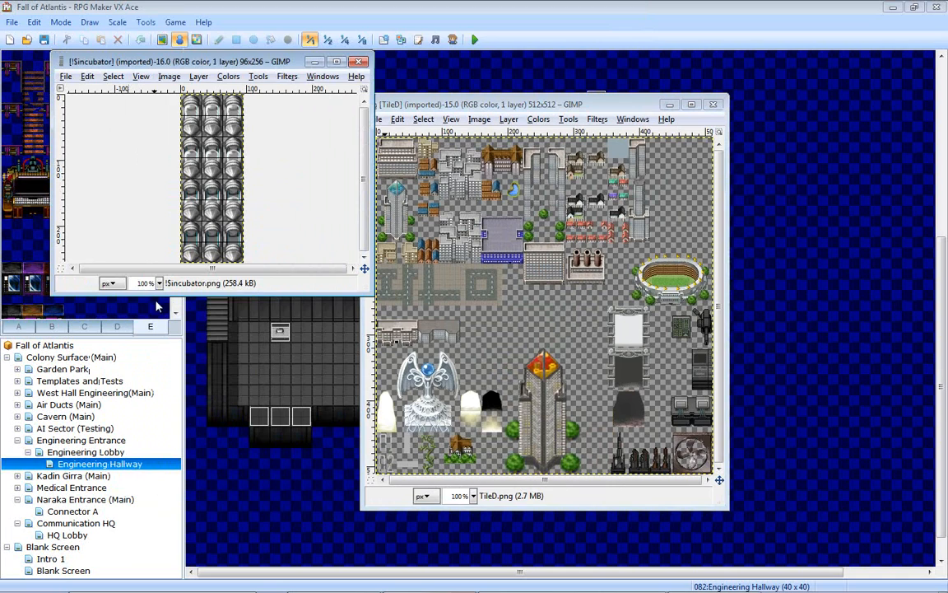
- Enlarge the incubator image's window, select the entire sprite sheet and clear its contents
click(141, 75)
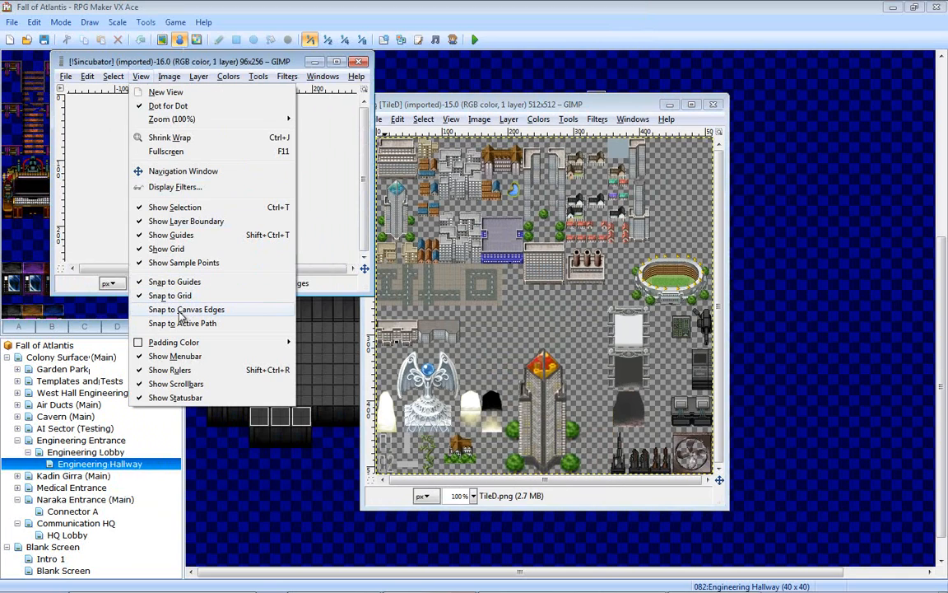
click(368, 171)
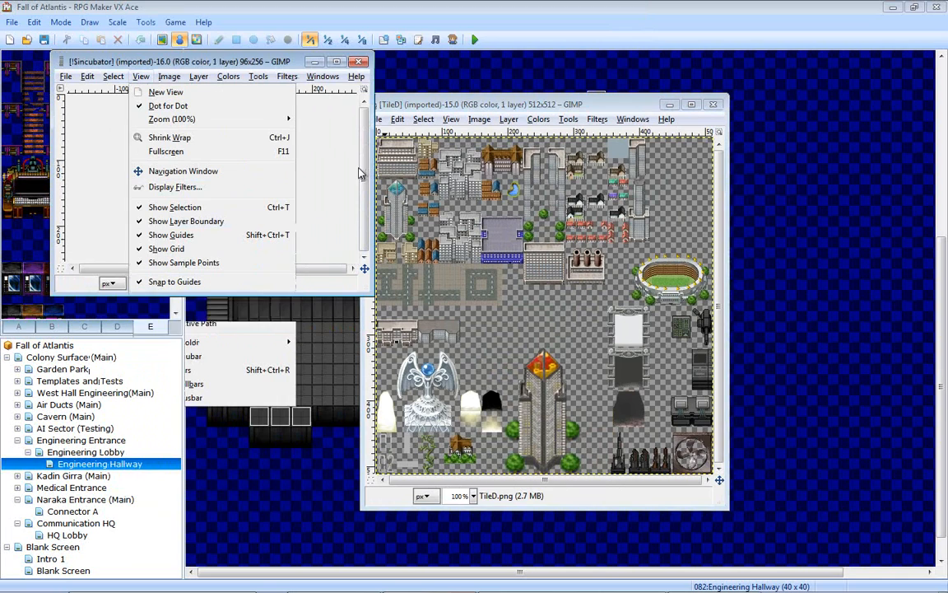
drag(311, 295, 311, 350)
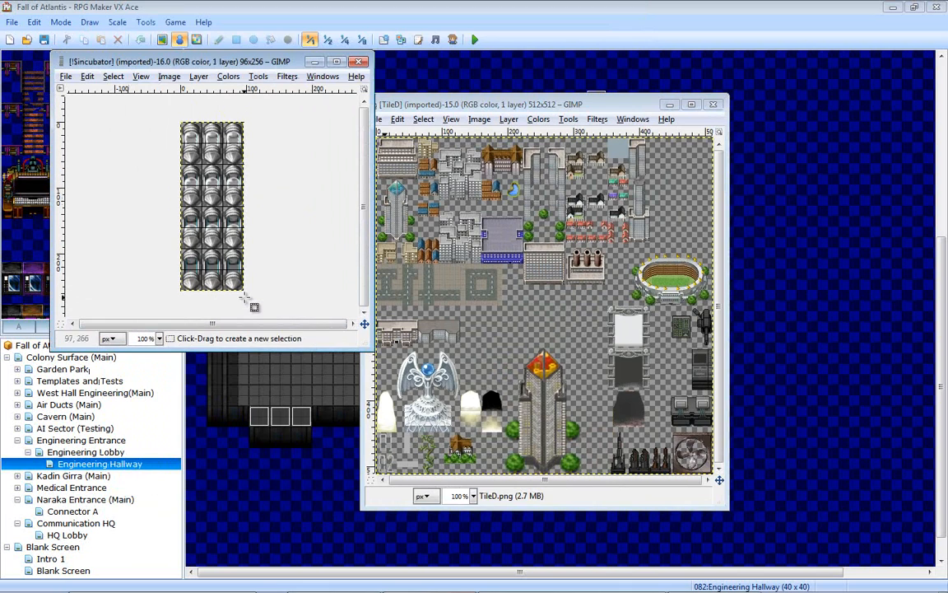
drag(243, 290, 152, 111)
key(Delete)
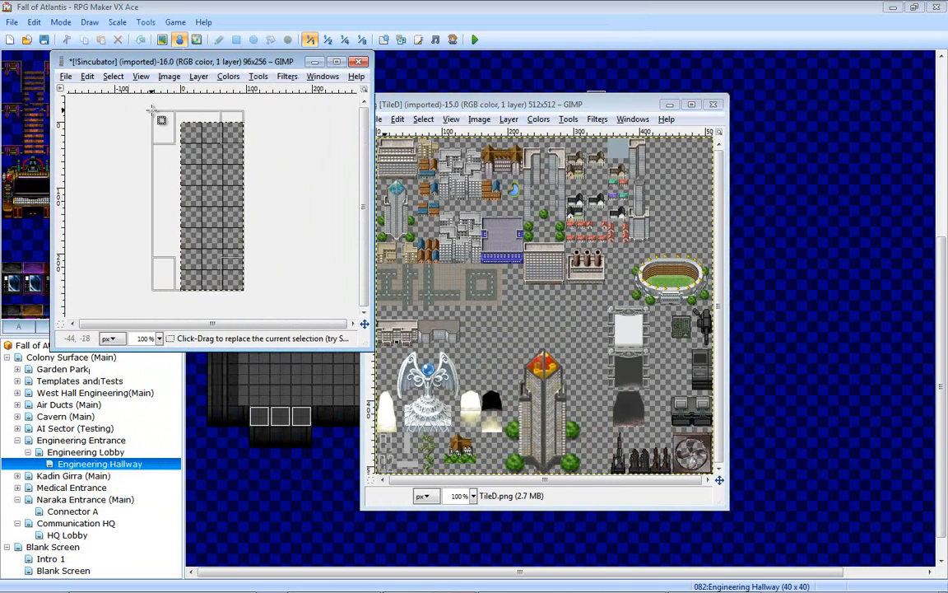
- Turn on the grid and snapping to it for the TileD image
click(491, 263)
click(423, 119)
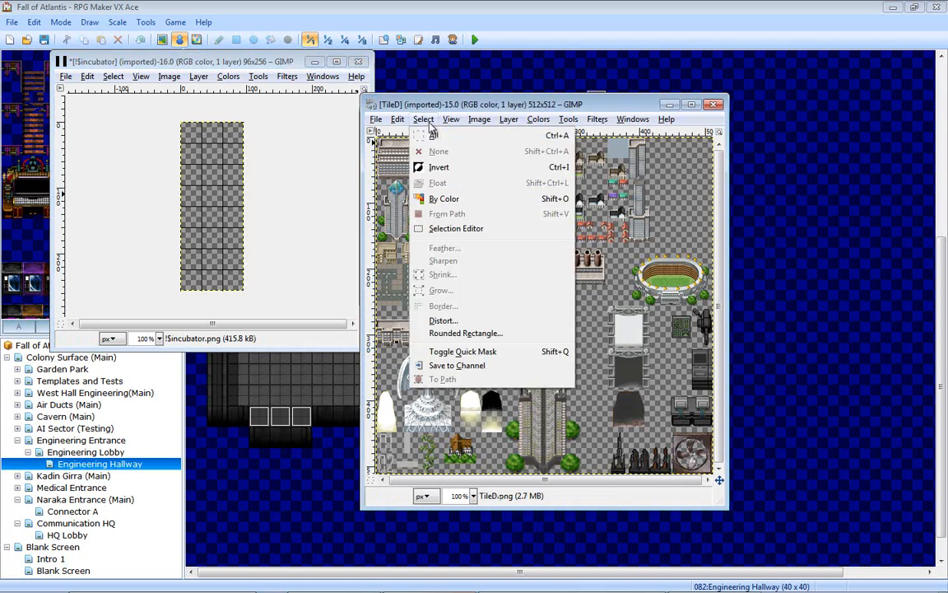
mouse_move(451, 118)
click(490, 294)
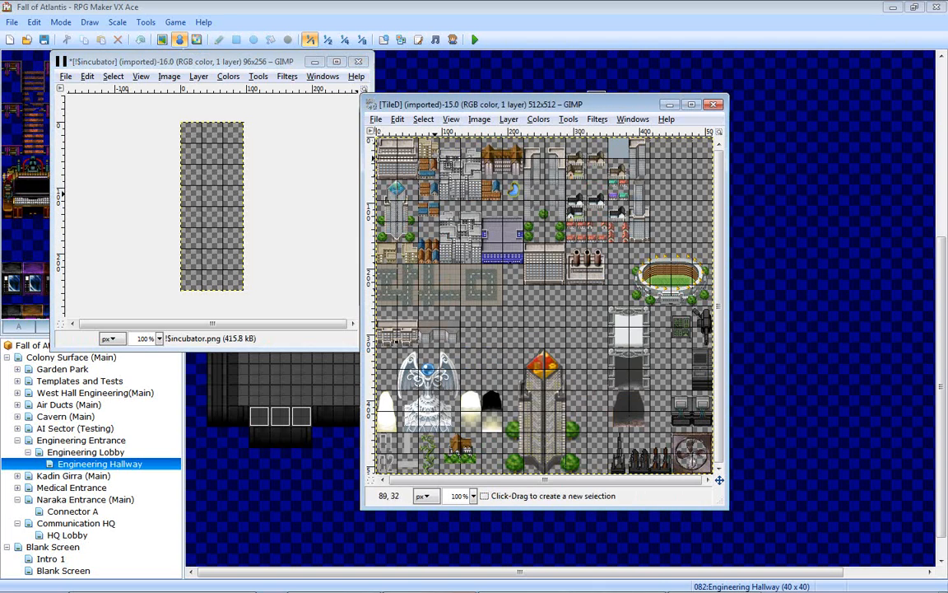
click(452, 118)
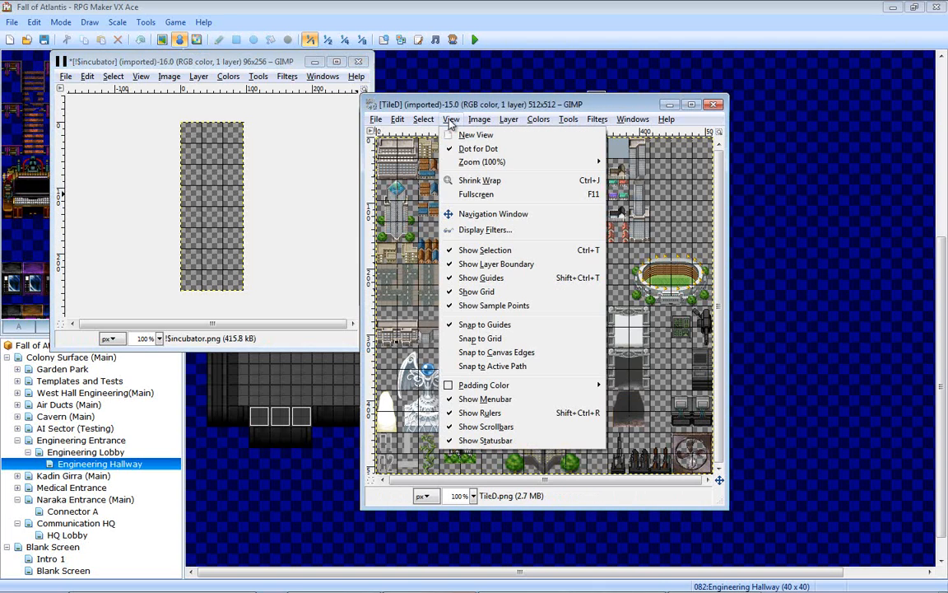
click(479, 338)
- Copy the black gun turret from TileD's right edge and paste it into the top-left cell of the cleared sprite sheet
drag(699, 350, 672, 315)
key(ctrl+c)
click(183, 178)
key(ctrl+v)
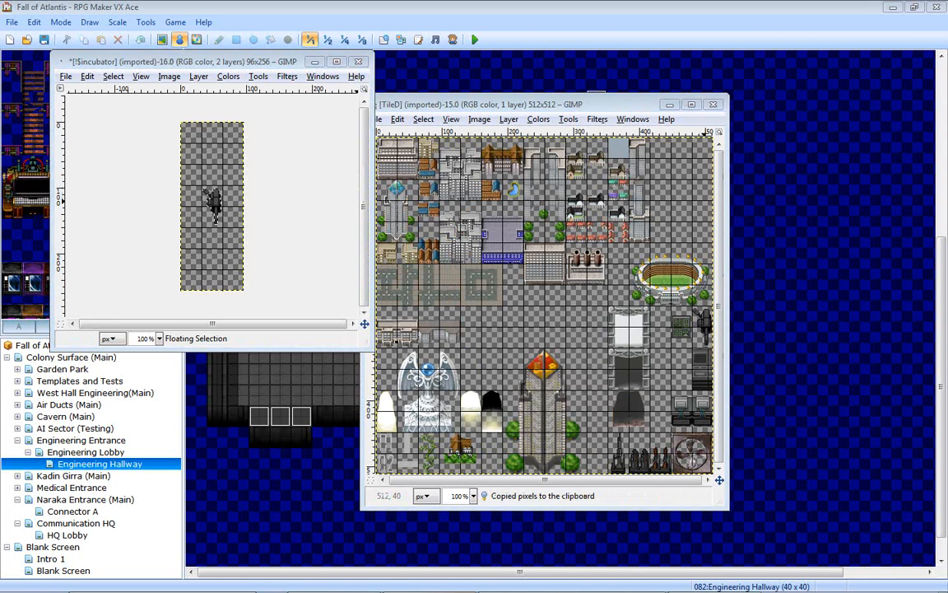
drag(214, 213, 195, 140)
ctrl+scroll(208, 169, up, 4)
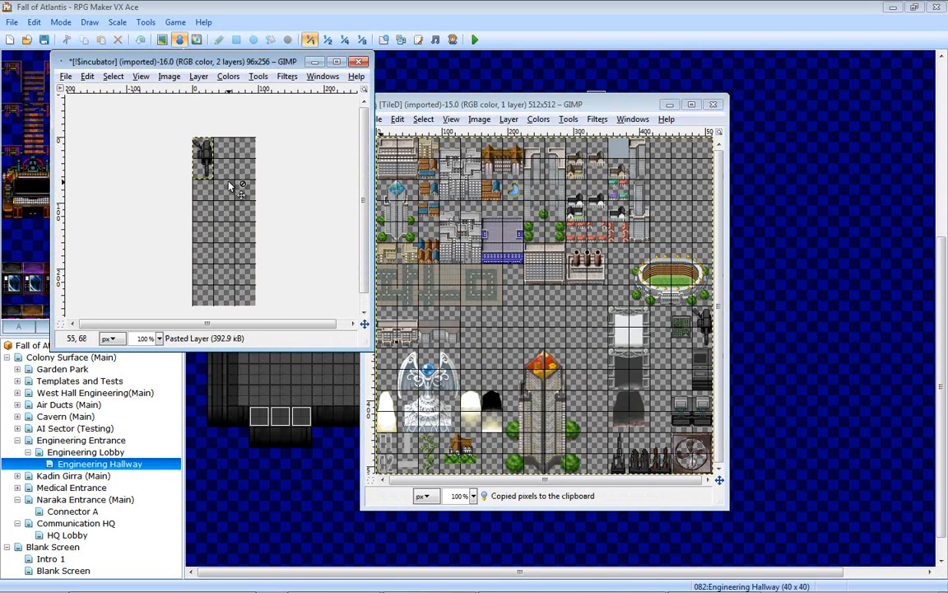
ctrl+scroll(208, 169, up, 2)
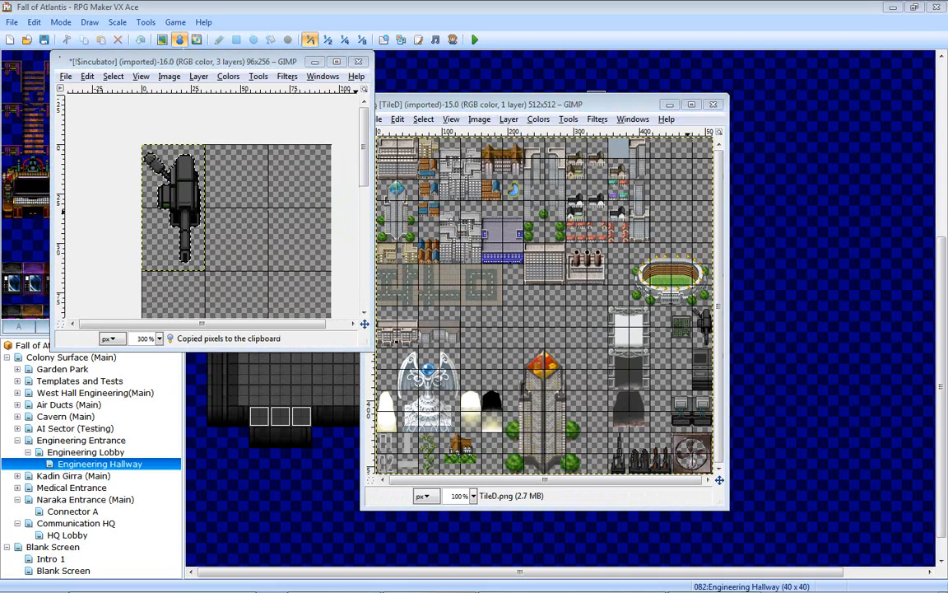
- Export the sprite sheet to the Characters folder as !$security_gun.png with compression level 0
click(66, 76)
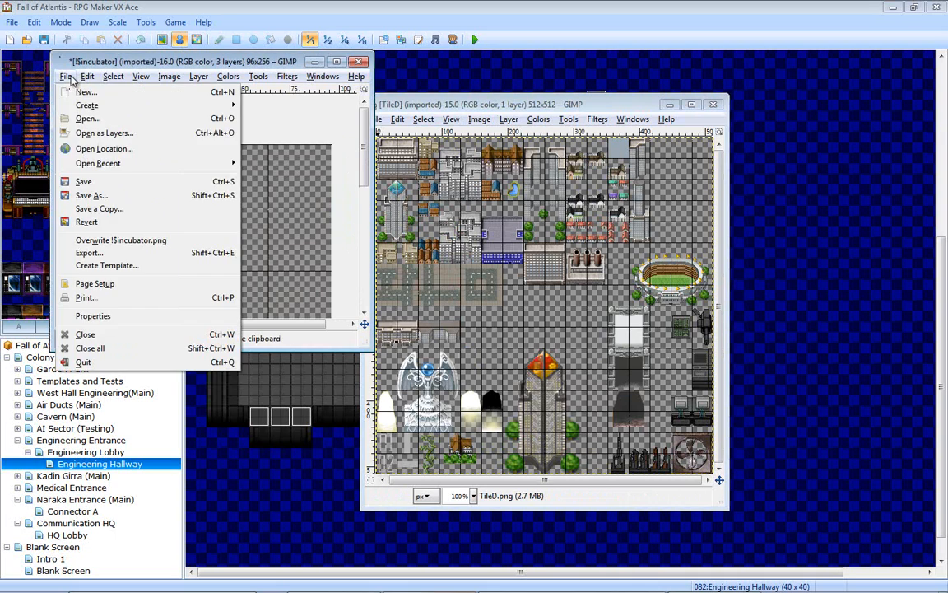
click(116, 255)
click(226, 94)
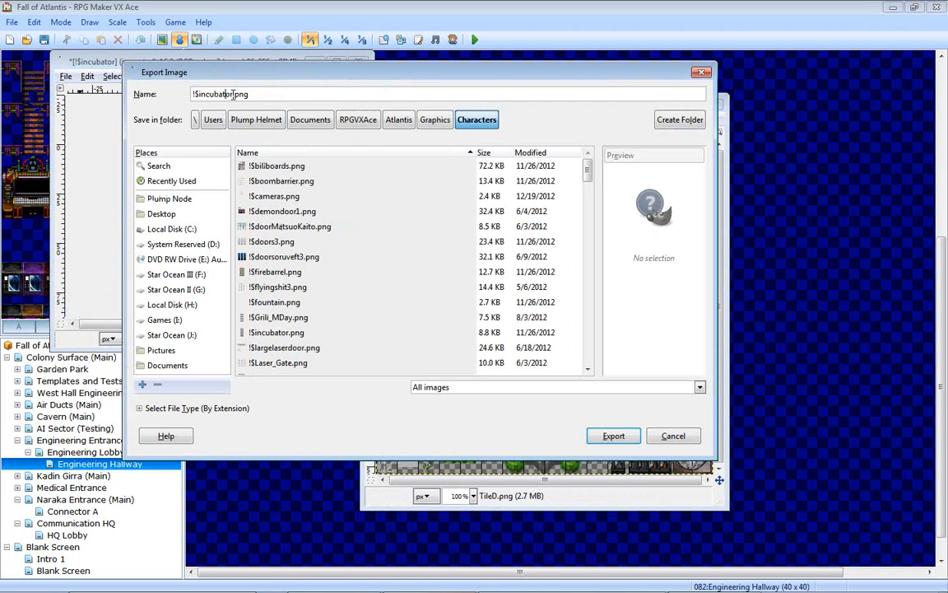
key(BackSpace)
text(security_gun)
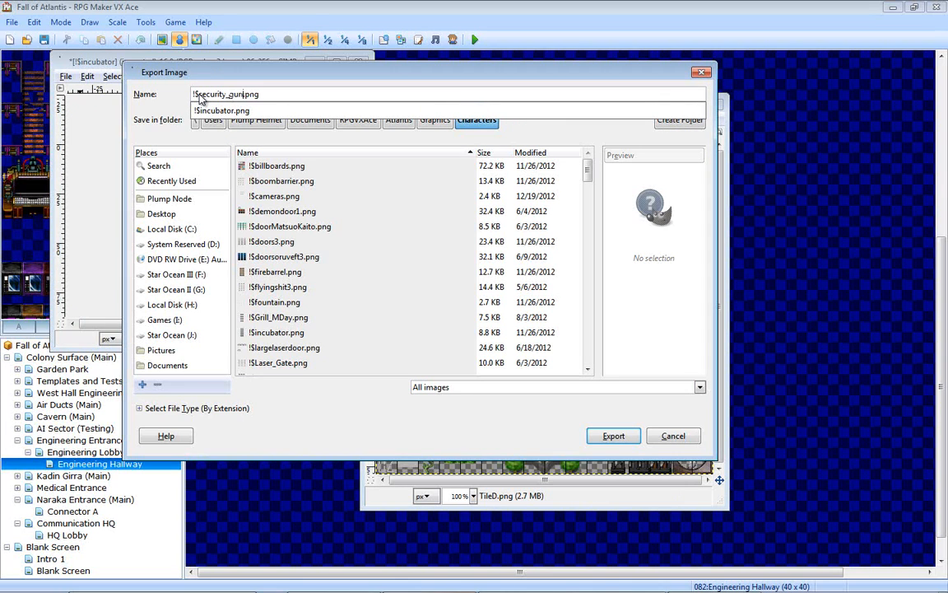
key(Return)
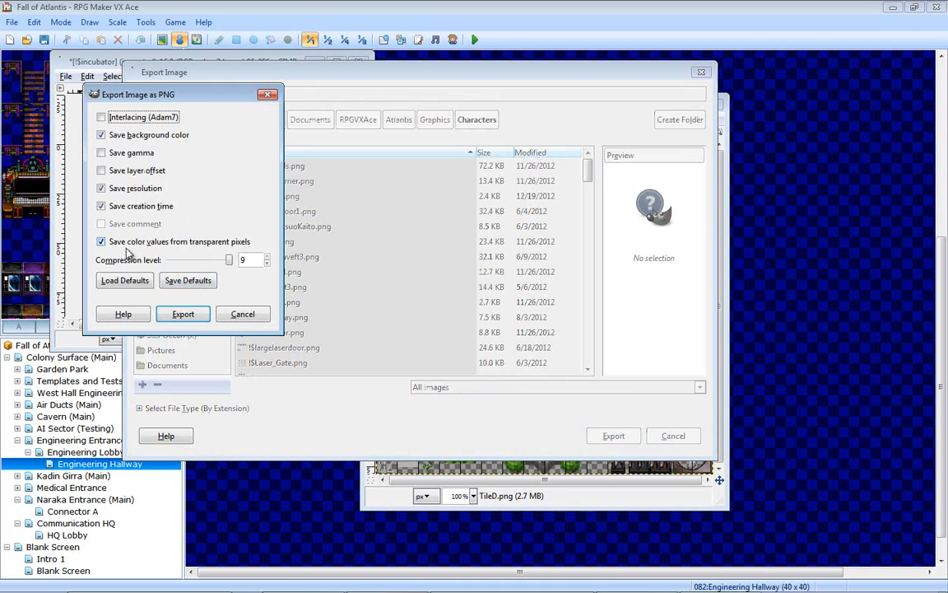
drag(227, 259, 165, 262)
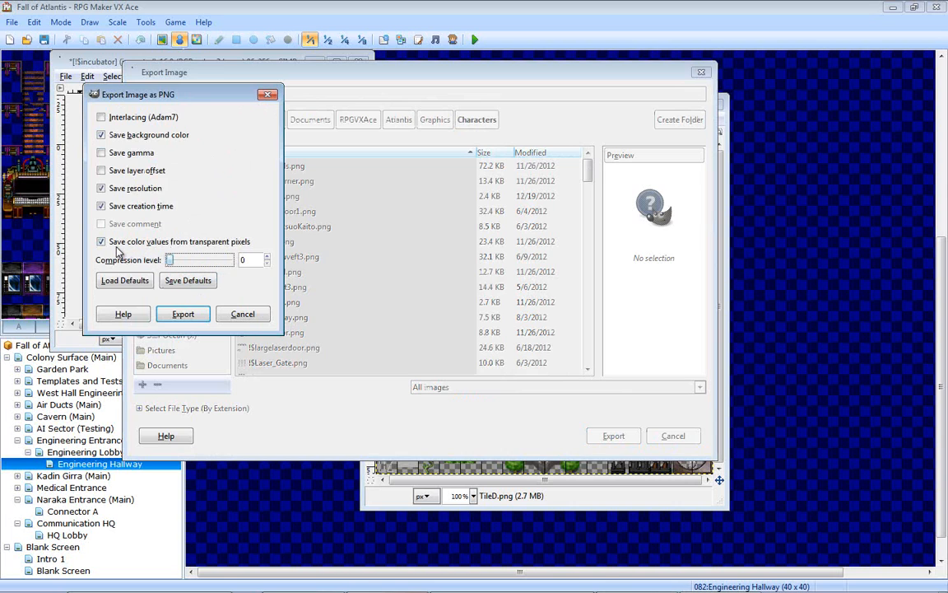
click(183, 314)
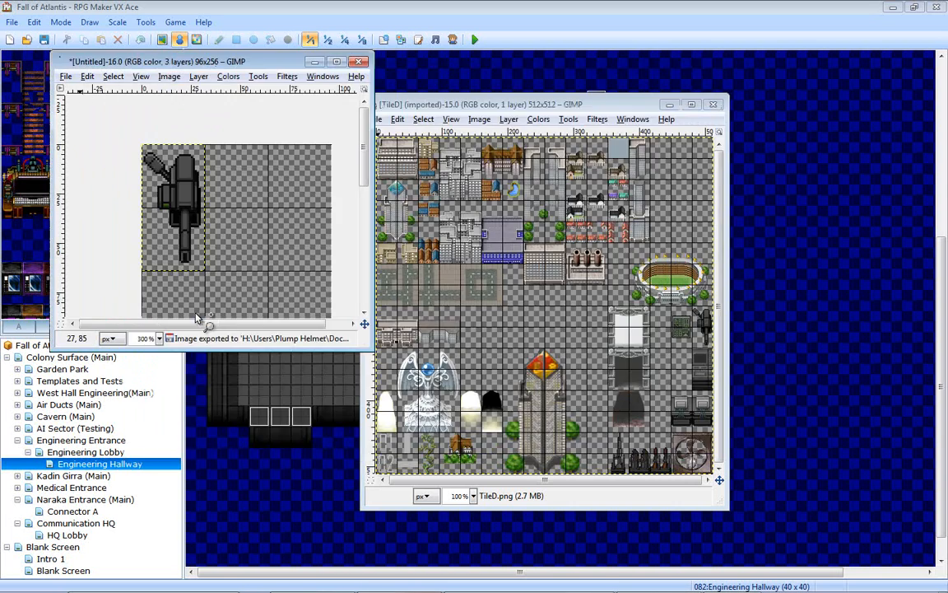
- Place copies of the gun turret in the second and third columns of the sprite sheet's top row
mouse_move(221, 219)
middle_down()
mouse_move(192, 211)
mouse_move(221, 217)
middle_up()
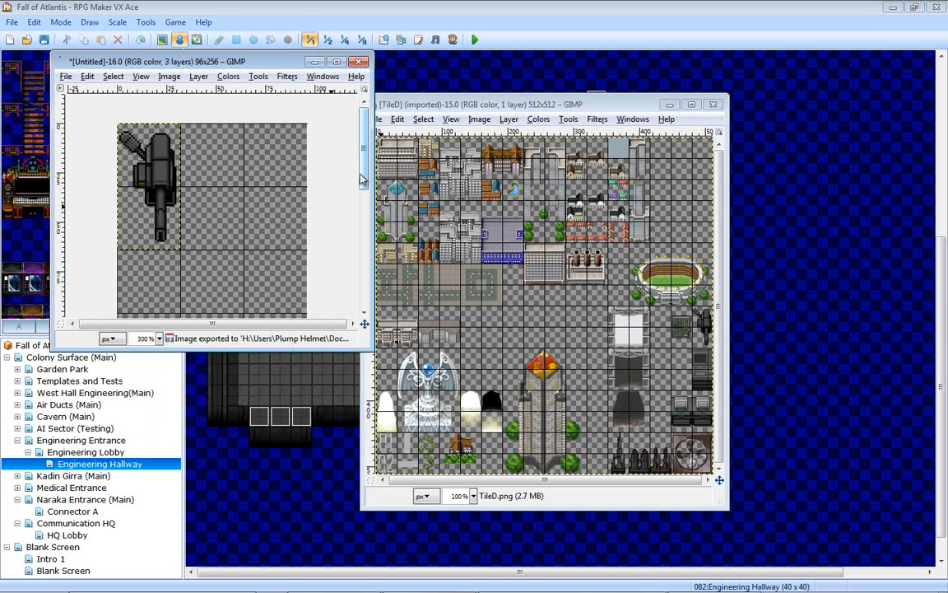
drag(156, 178, 217, 177)
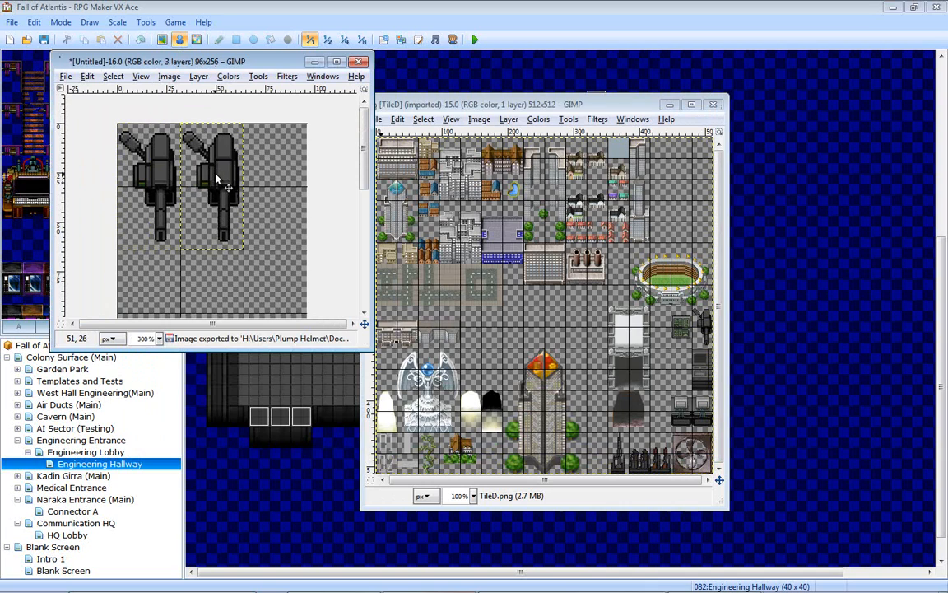
key(ctrl+c)
key(ctrl+v)
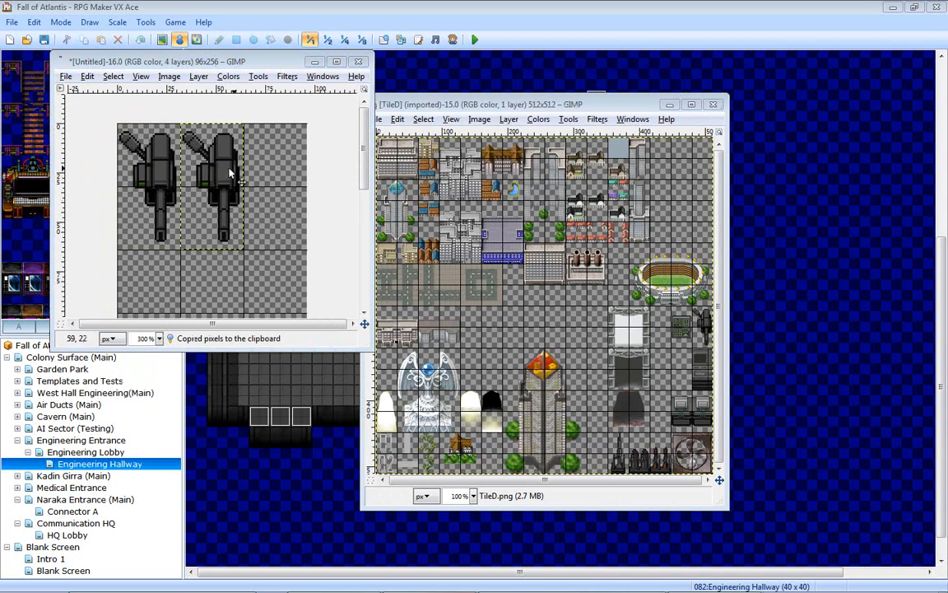
drag(217, 173, 290, 171)
middle_drag(281, 224, 287, 246)
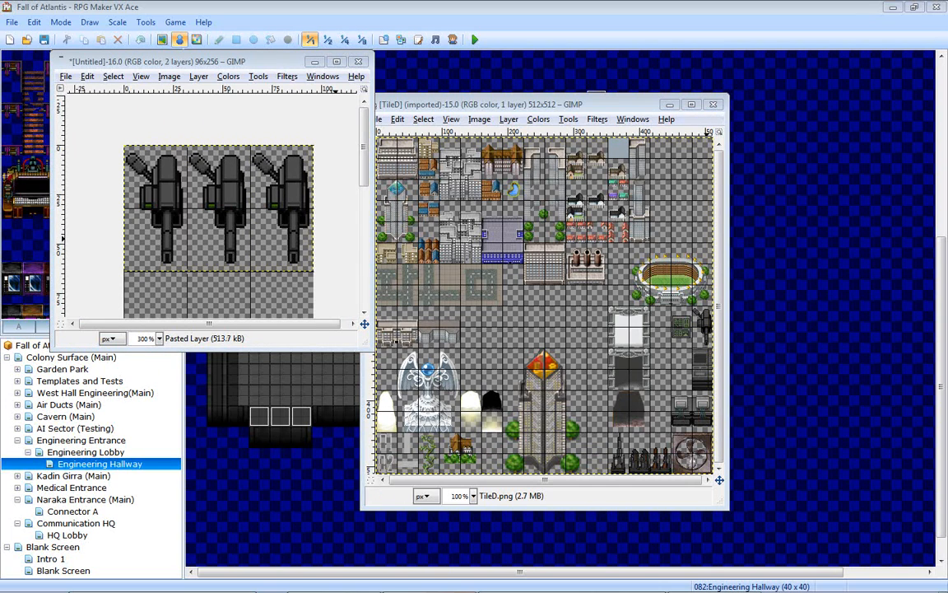
- Show the Layers and Toolbox windows and arrange them beside the gun sheet and TileD images
key(ctrl+l)
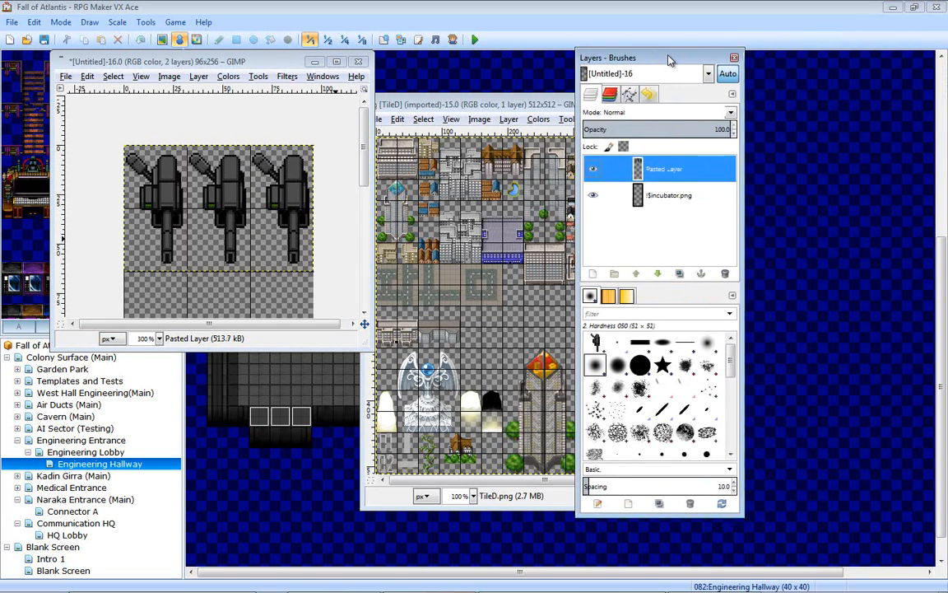
mouse_move(683, 59)
mouse_down()
mouse_move(436, 99)
mouse_move(560, 37)
mouse_move(532, 63)
mouse_move(838, 60)
mouse_up()
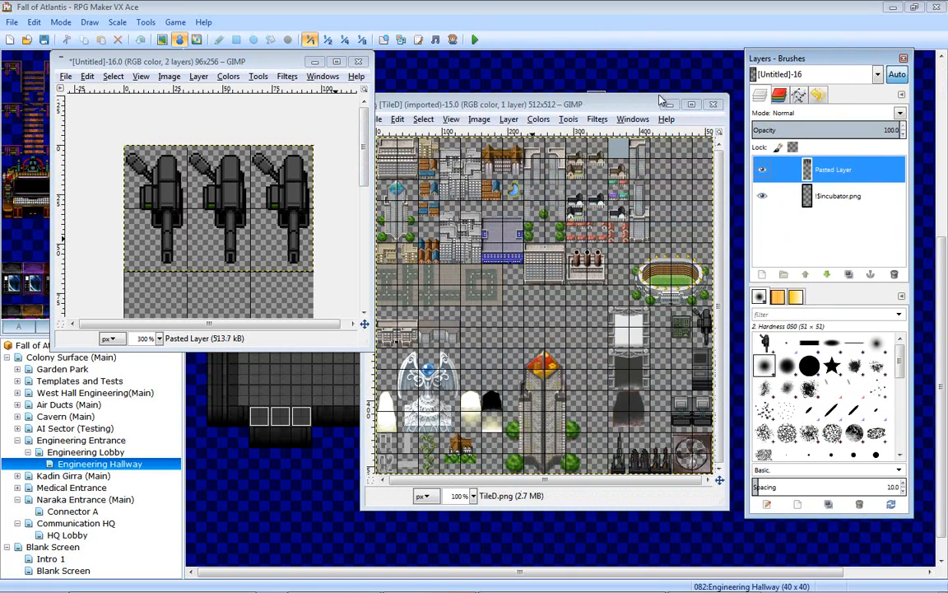
key(ctrl+b)
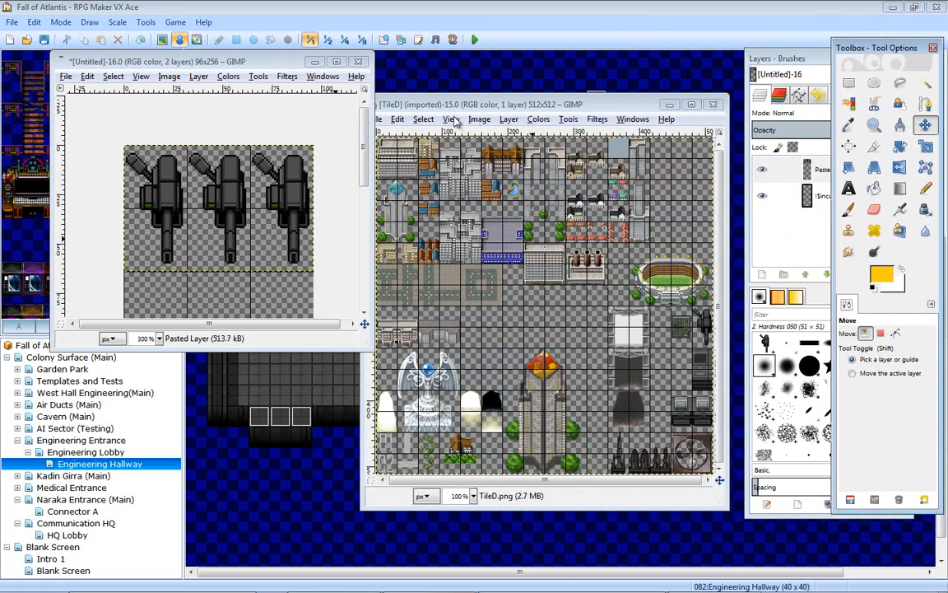
drag(233, 72, 187, 25)
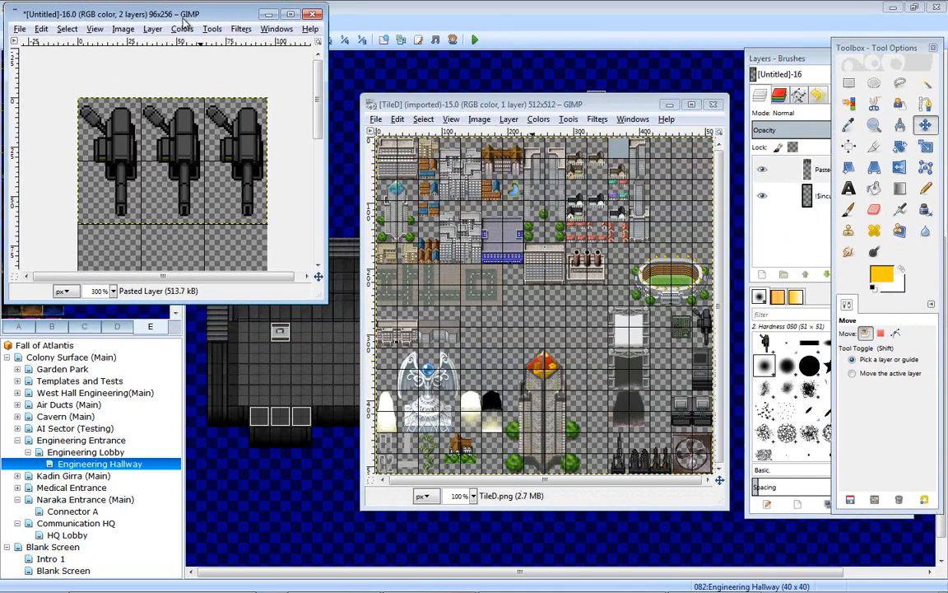
mouse_move(494, 104)
mouse_down()
mouse_move(466, 80)
mouse_move(466, 23)
mouse_up()
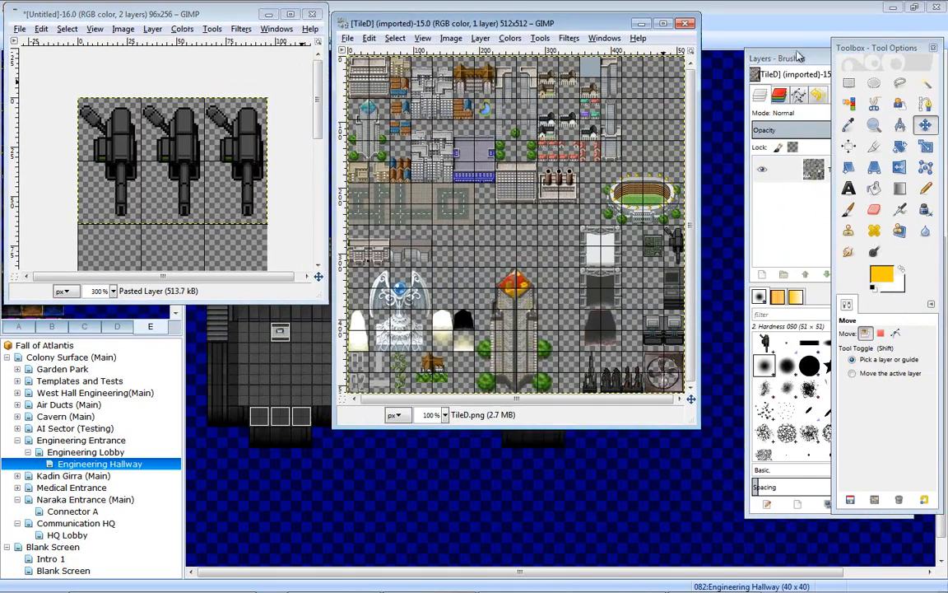
mouse_move(806, 64)
mouse_down()
mouse_move(758, 43)
mouse_move(761, 29)
mouse_up()
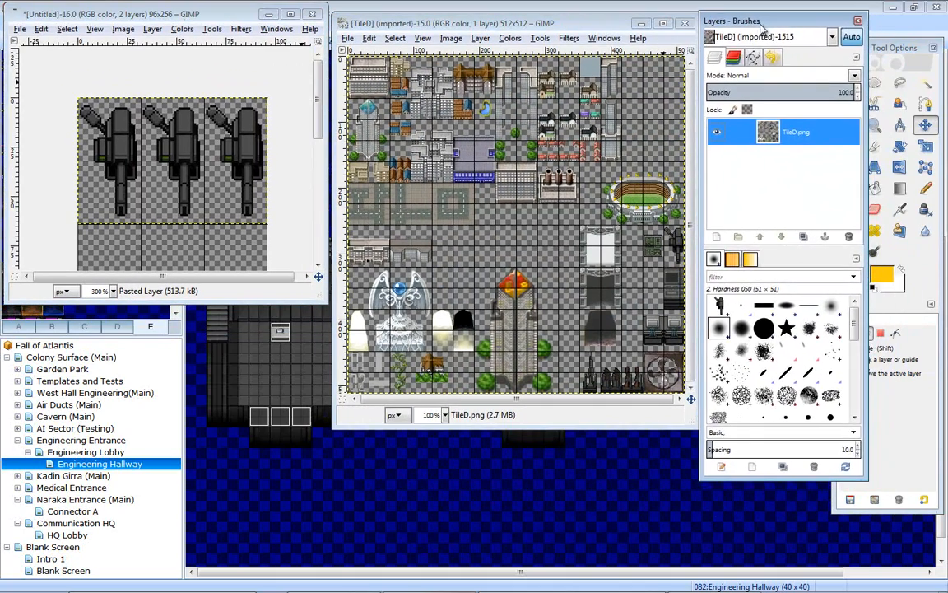
click(894, 43)
drag(893, 43, 888, 27)
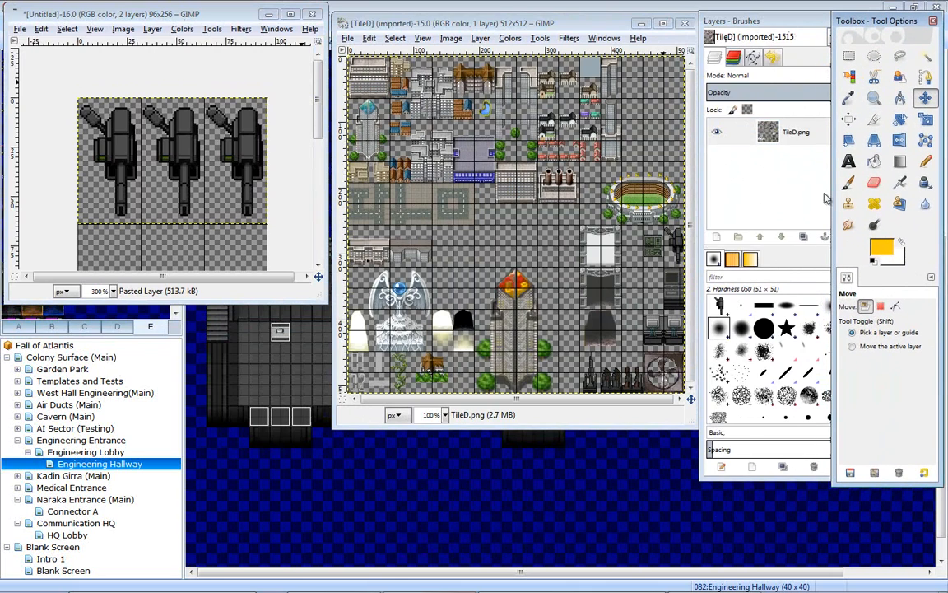
- Activate the gun sheet image and select its !$incubator.png layer
click(212, 22)
mouse_move(186, 196)
middle_down()
mouse_move(197, 189)
mouse_move(190, 212)
mouse_move(189, 185)
middle_up()
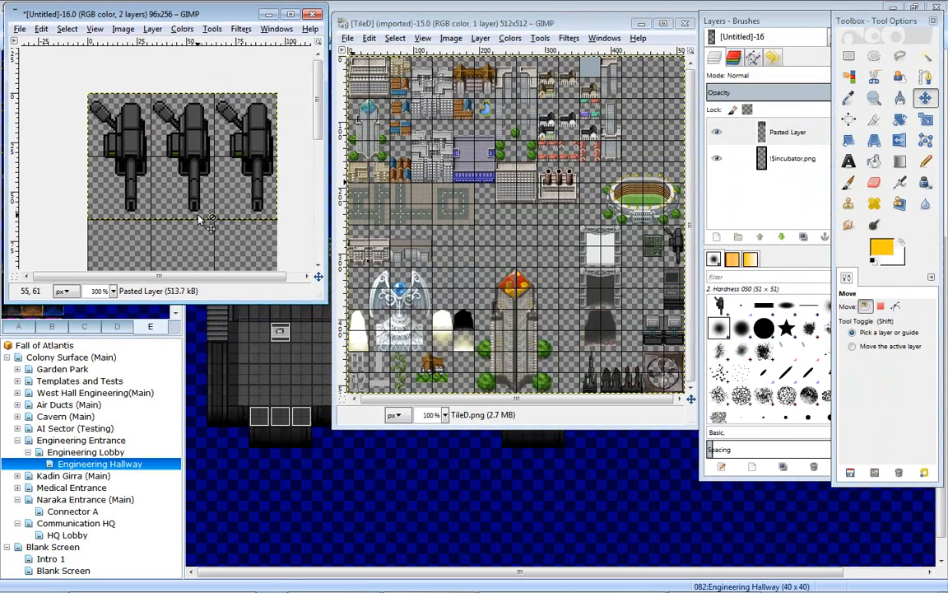
key(z)
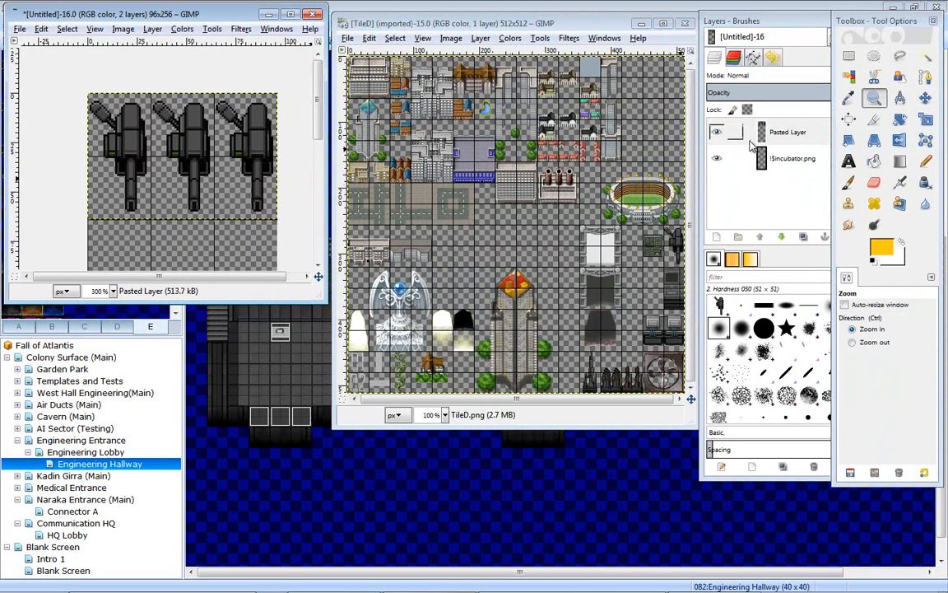
click(702, 123)
click(793, 161)
drag(795, 161, 849, 238)
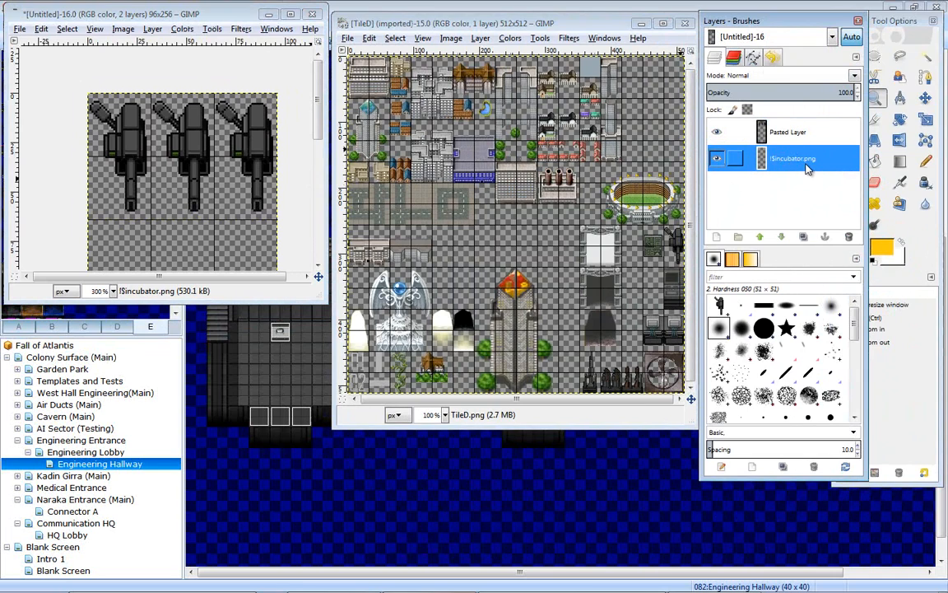
drag(802, 160, 782, 164)
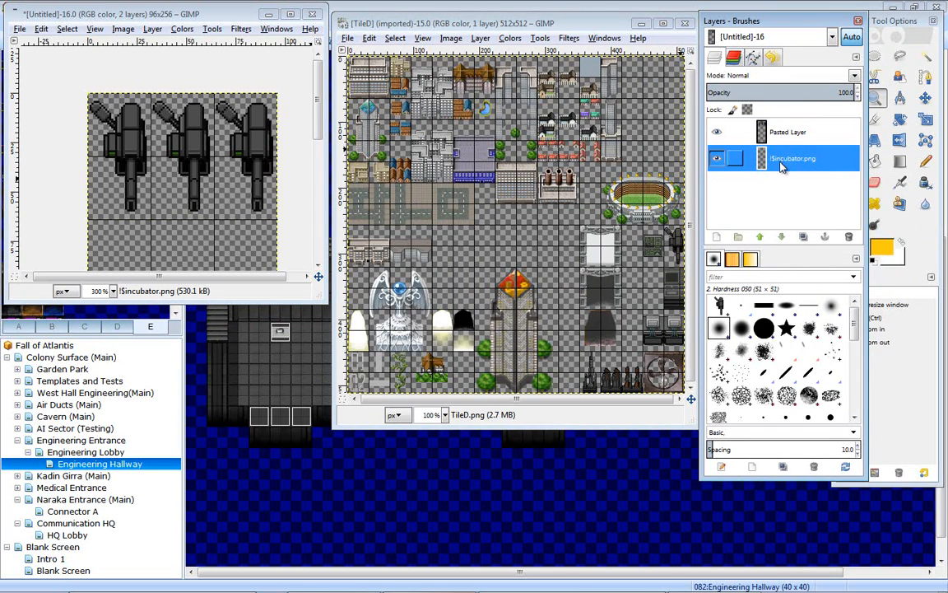
right_click(782, 163)
click(827, 232)
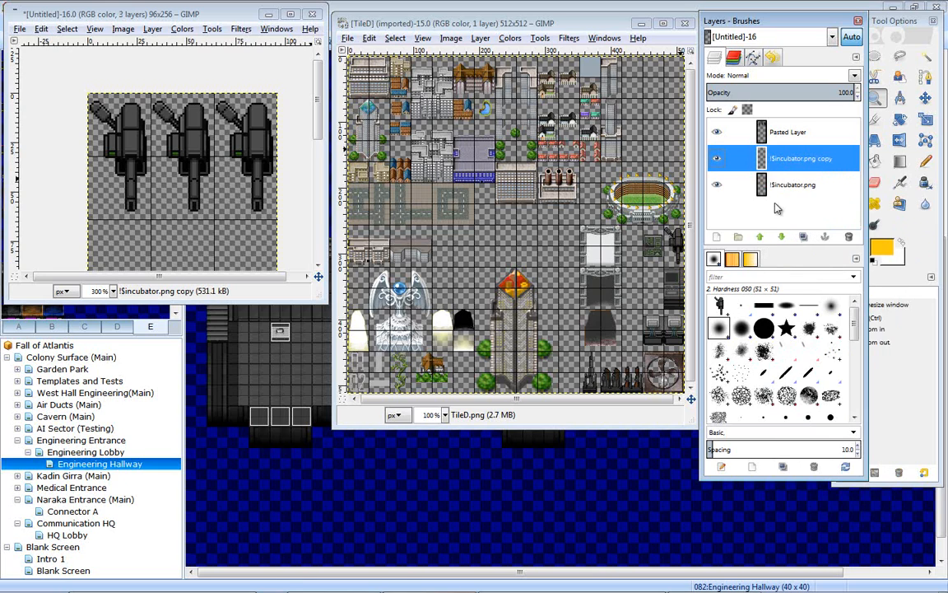
right_click(776, 157)
click(813, 245)
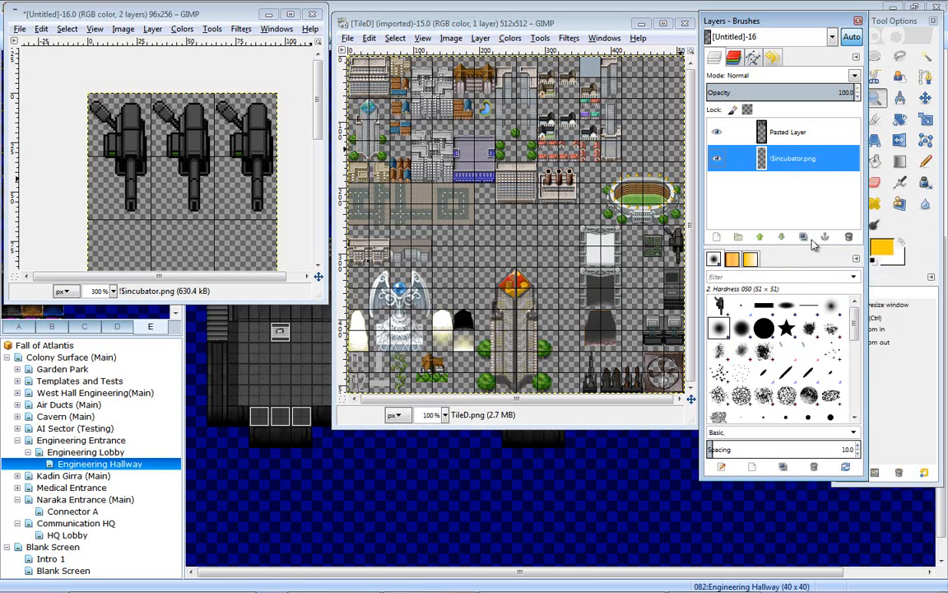
- Delete the !$incubator.png layer from the gun sheet and choose the Pencil tool for painting on it
right_click(793, 155)
click(799, 233)
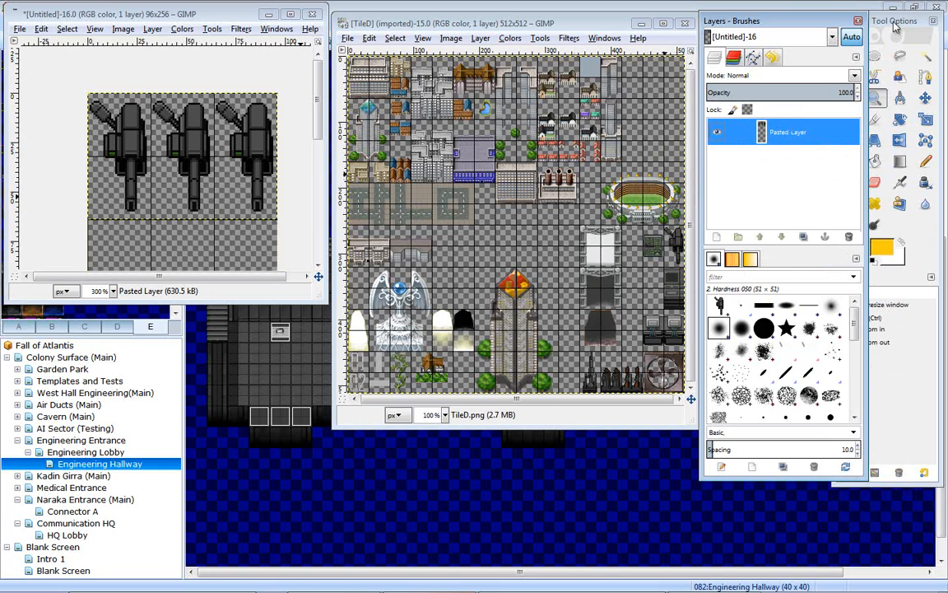
click(872, 169)
click(926, 161)
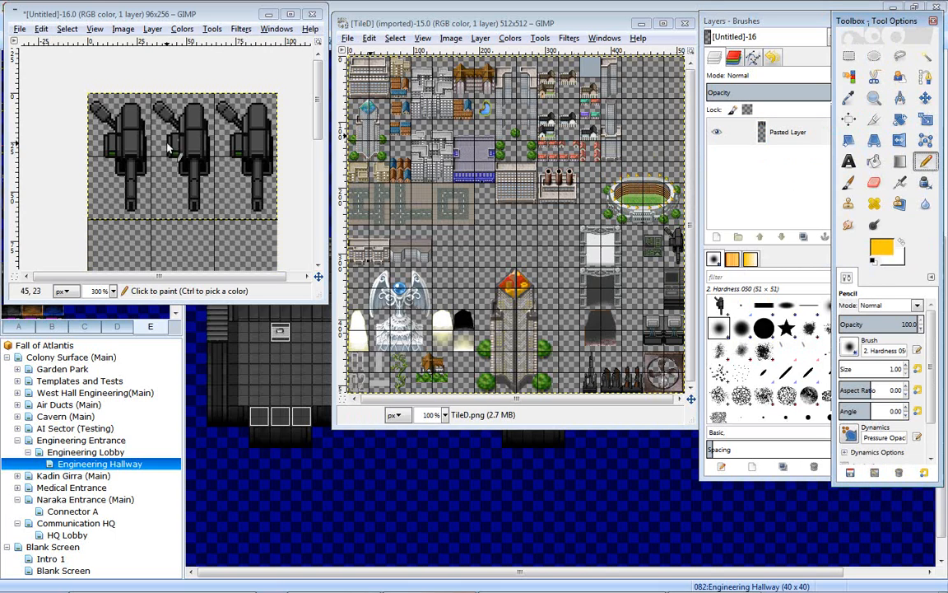
- Examine the small green light on each gun turret in the sheet's top row at 800% magnification
key(z)
click(160, 186)
click(160, 187)
click(160, 186)
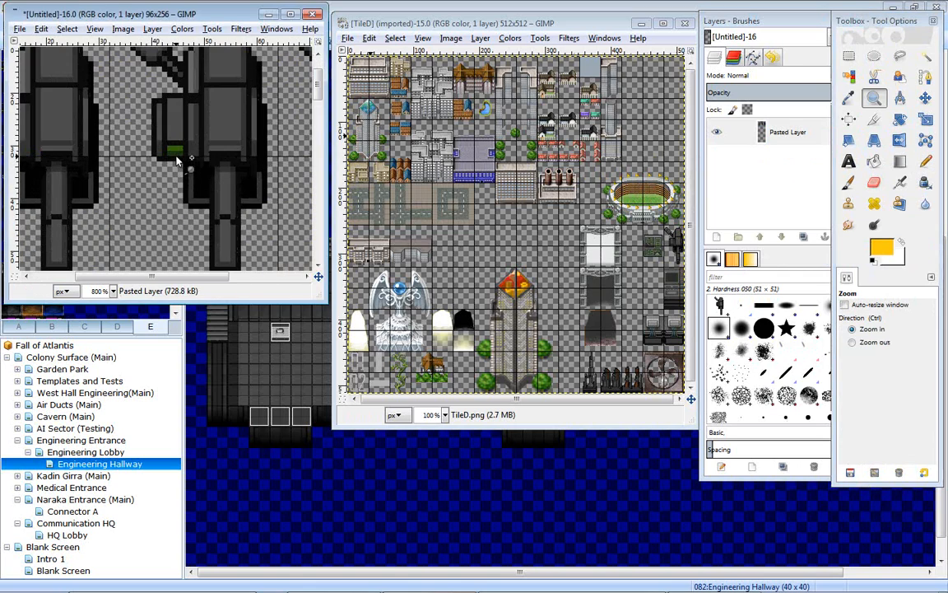
key(n)
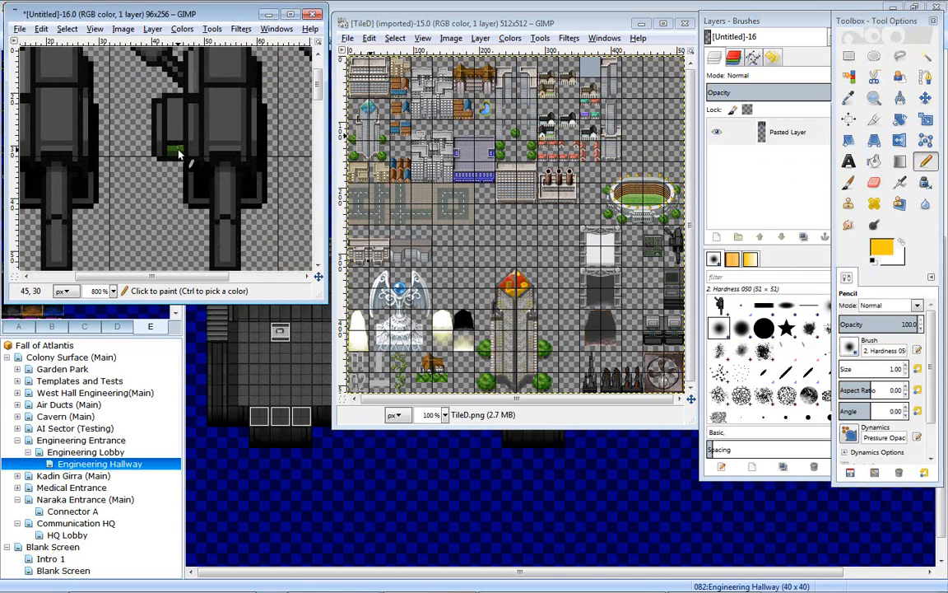
scroll(165, 140, left, 3)
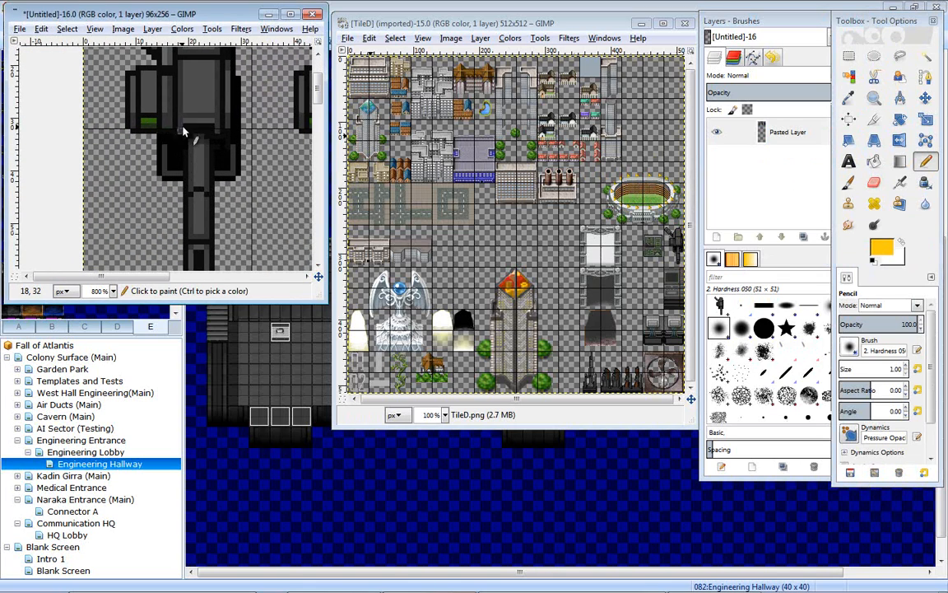
scroll(164, 165, right, 3)
scroll(165, 164, up, 2)
middle_drag(191, 198, 141, 196)
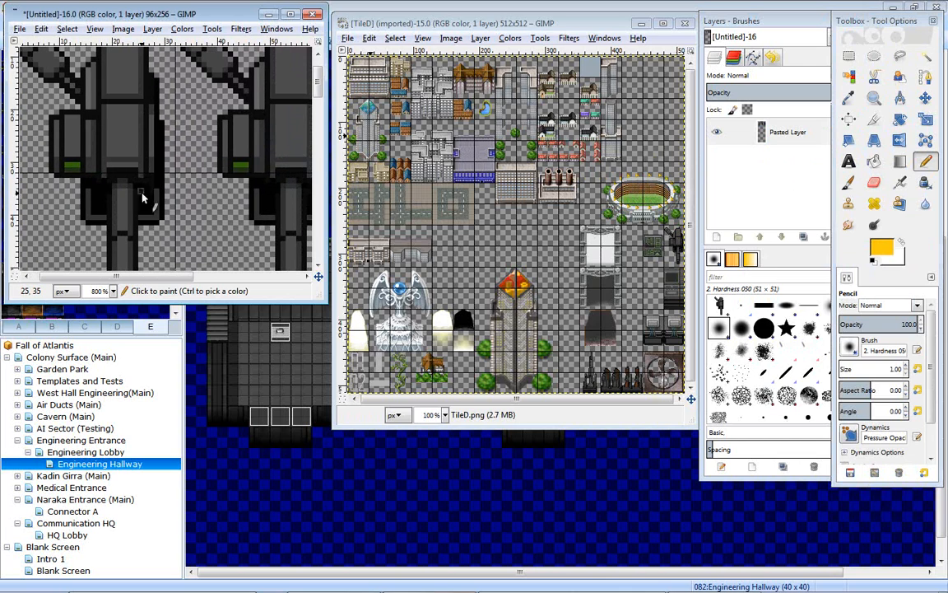
scroll(124, 177, left, 1)
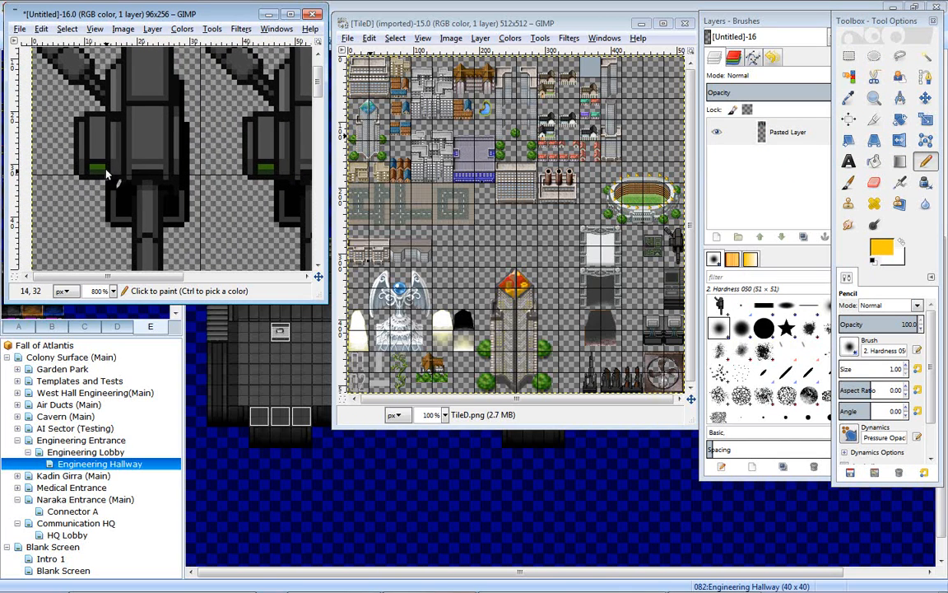
middle_drag(97, 181, 101, 185)
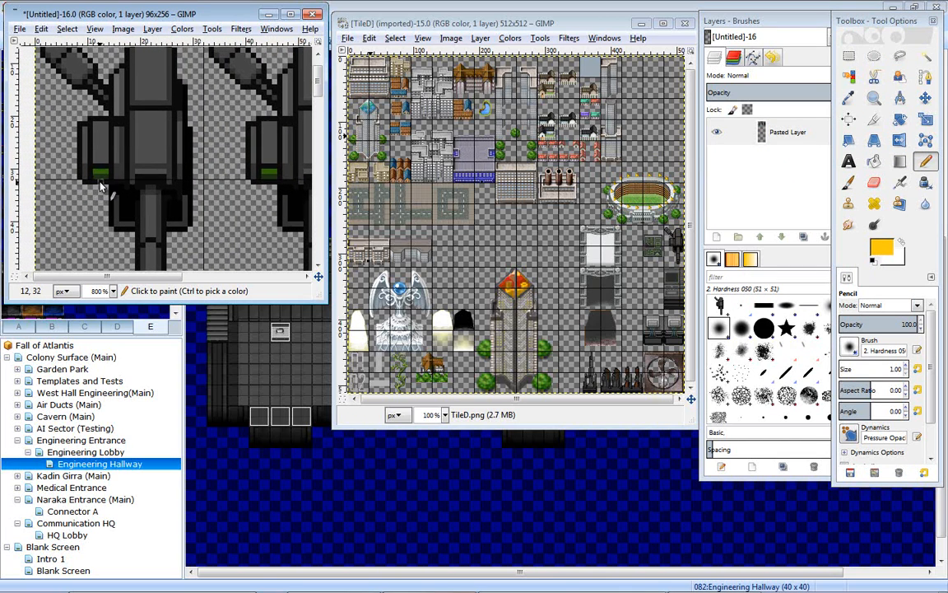
middle_drag(281, 191, 122, 192)
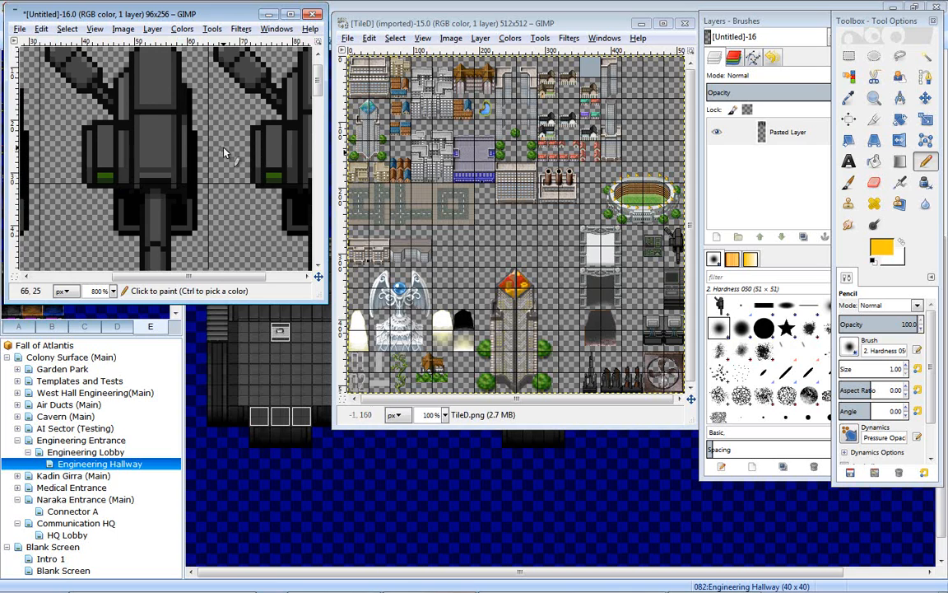
mouse_move(201, 131)
middle_down()
mouse_move(142, 228)
mouse_move(152, 214)
mouse_move(415, 214)
mouse_move(350, 198)
mouse_move(203, 117)
middle_up()
middle_drag(209, 166, 218, 160)
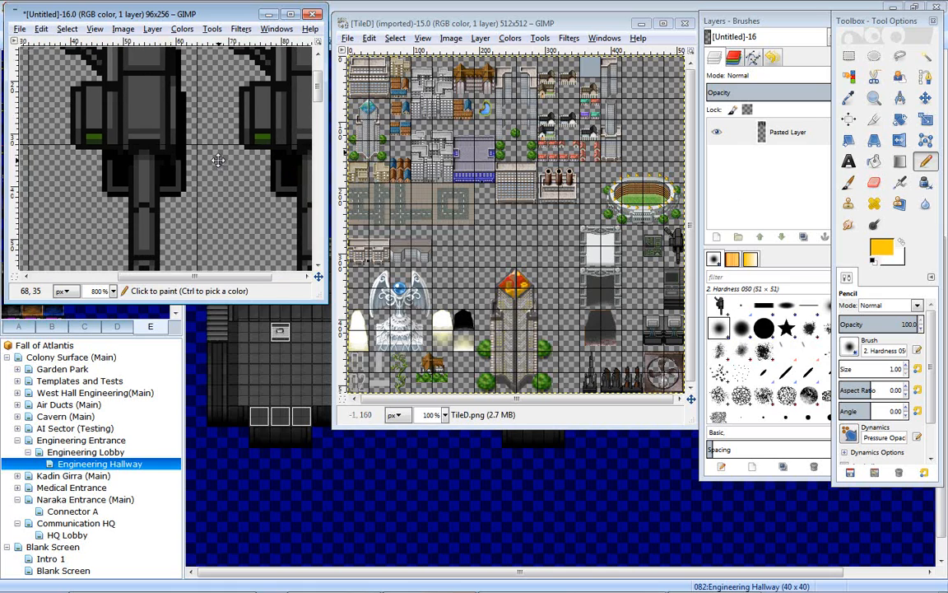
- Sample the green of the middle turret's light, brighten the foreground colour to 5bb313, and select the Pencil tool
click(900, 244)
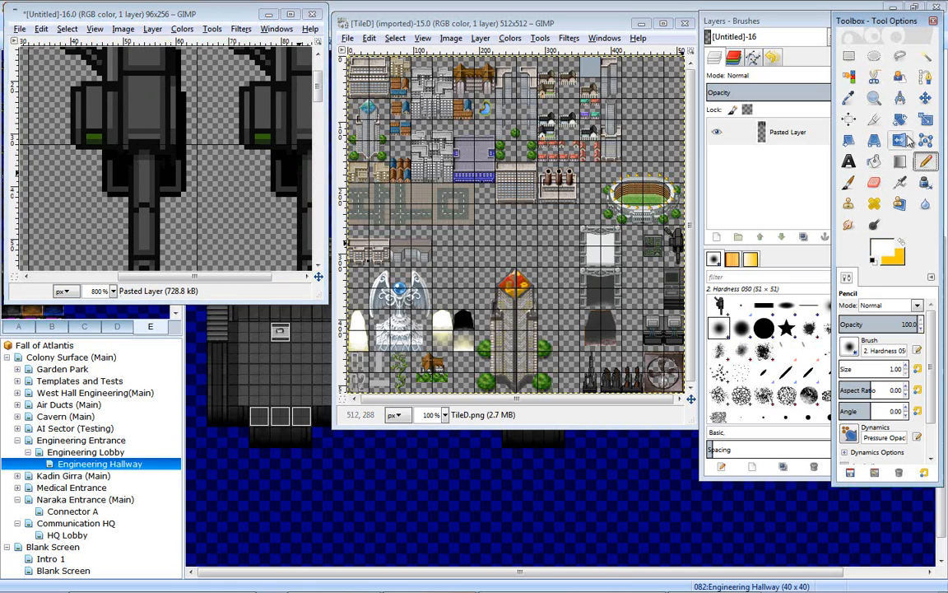
click(849, 182)
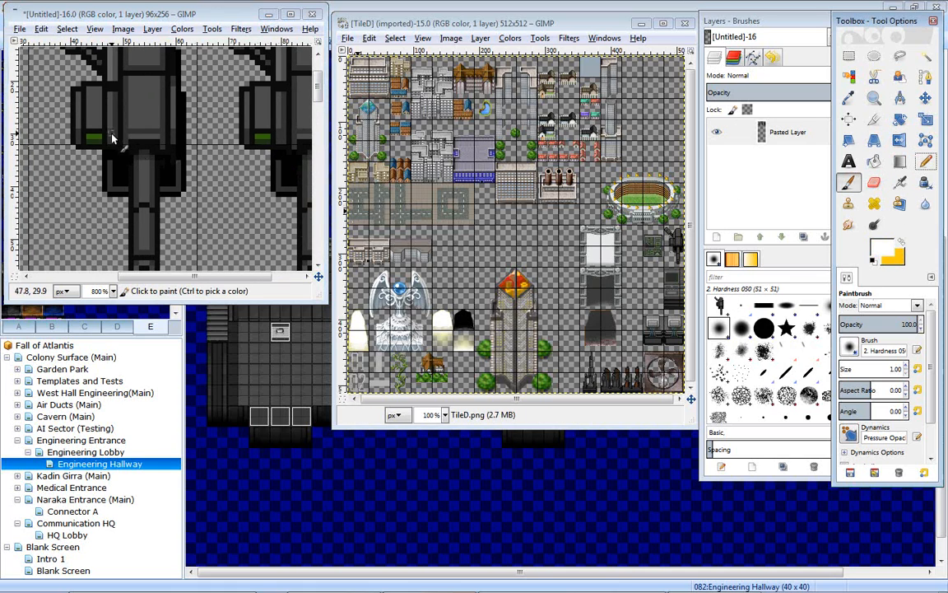
key(o)
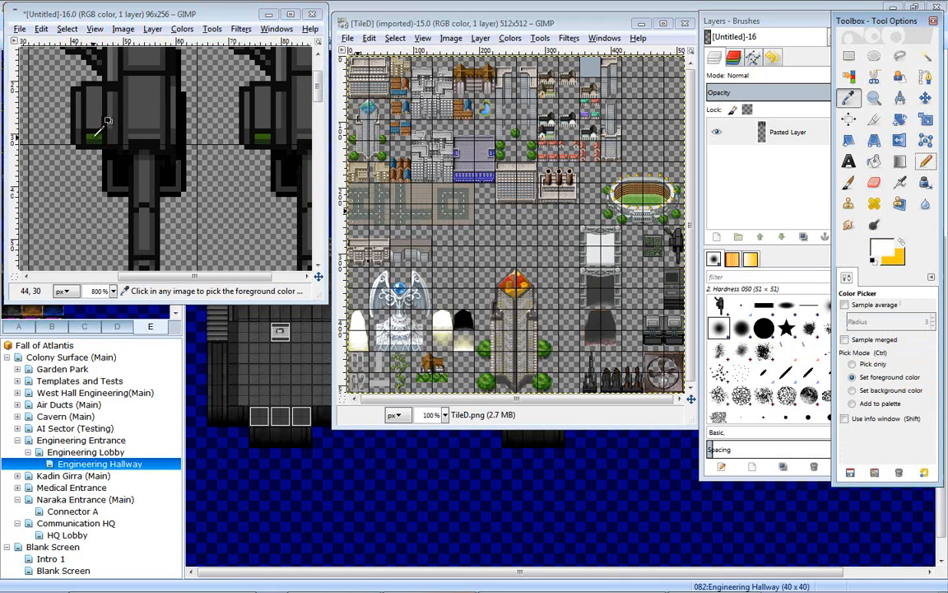
click(96, 131)
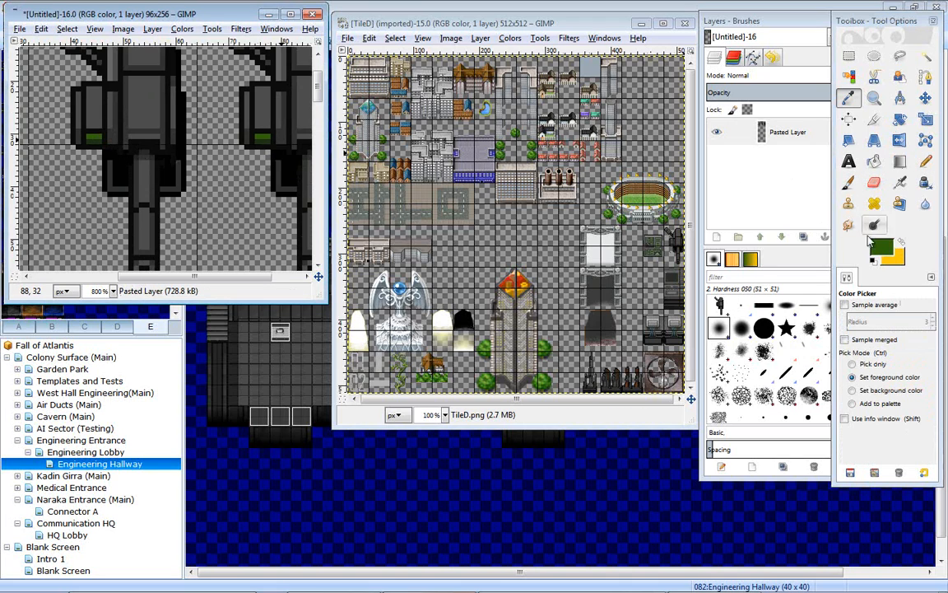
click(881, 249)
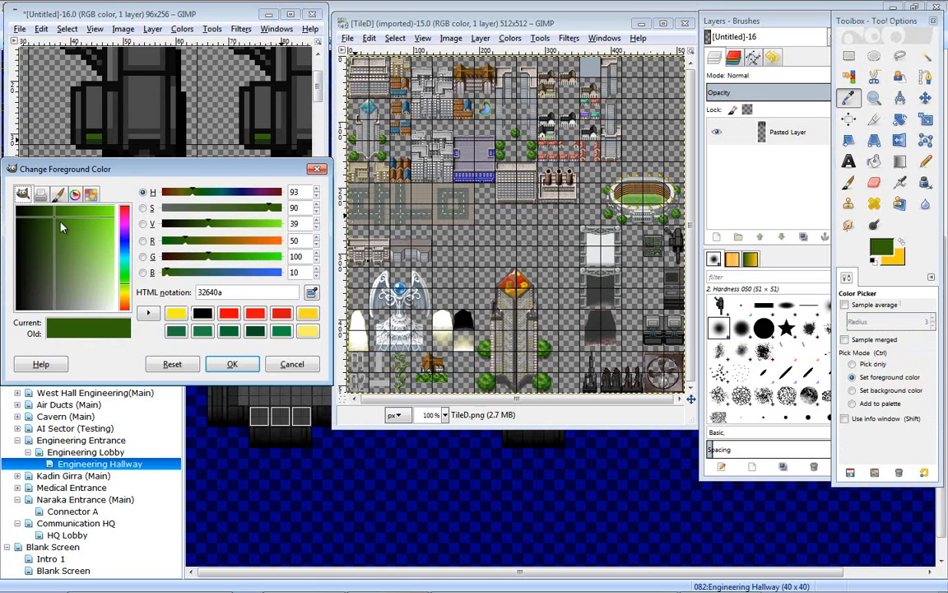
drag(56, 220, 86, 220)
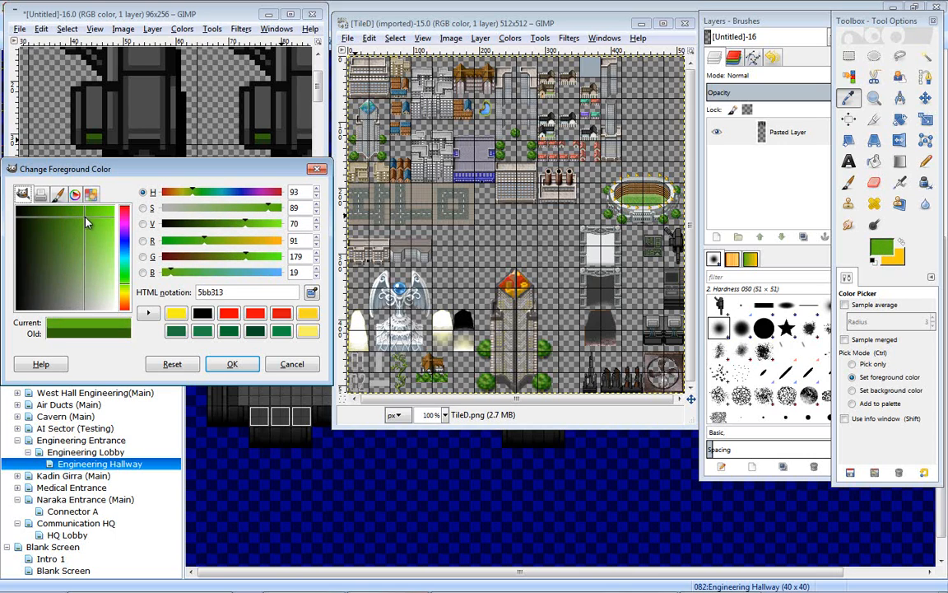
click(248, 368)
key(n)
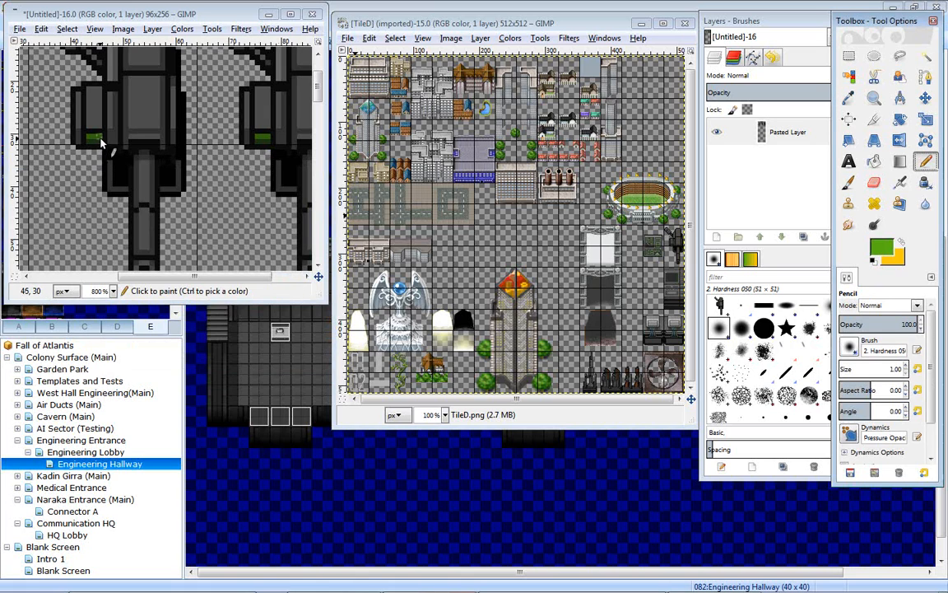
- Paint both pixel rows of the middle turret's light with the brighter green
click(98, 141)
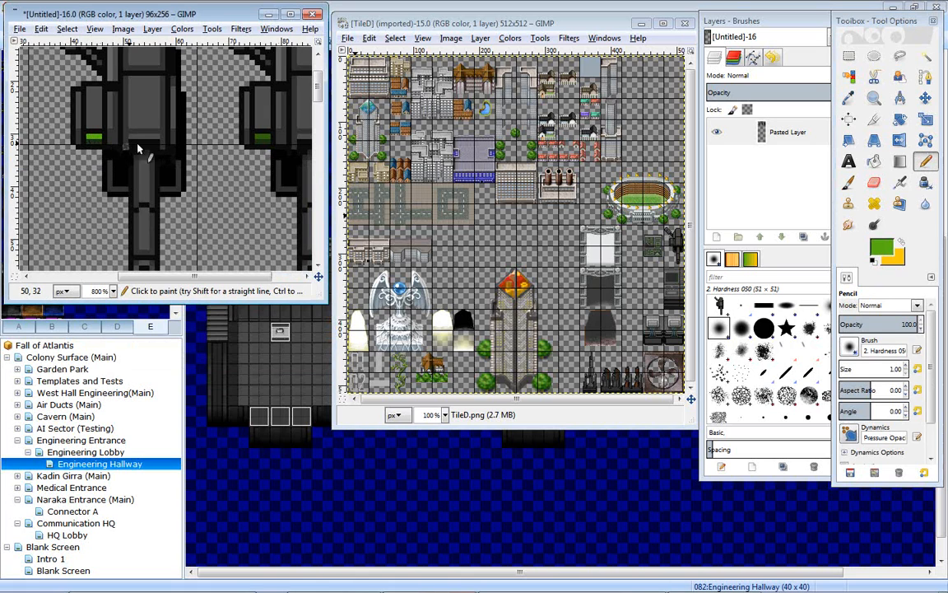
mouse_move(261, 171)
middle_down()
mouse_move(248, 182)
mouse_move(260, 173)
middle_up()
middle_drag(64, 185, 145, 193)
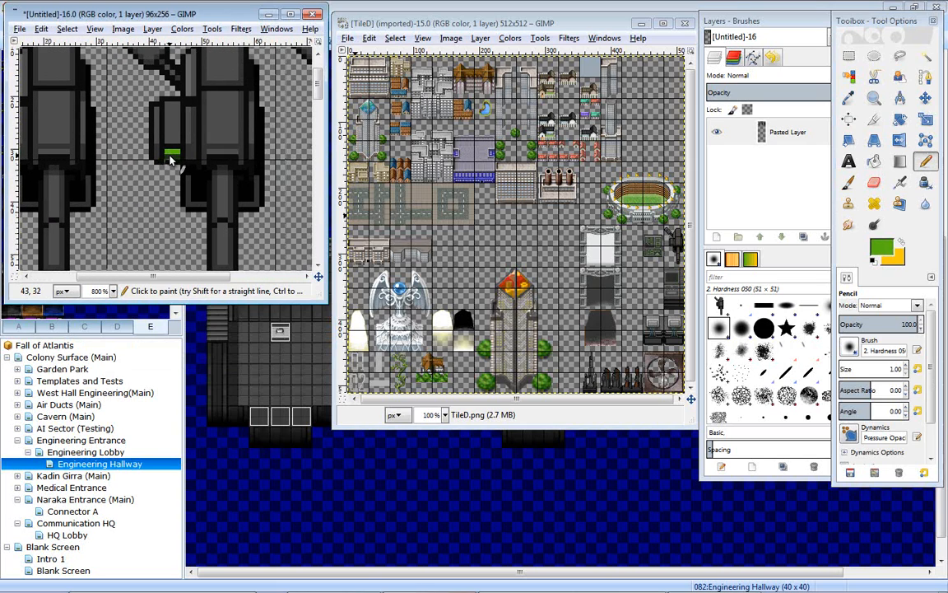
key(z)
click(169, 162)
click(170, 162)
click(169, 162)
key(n)
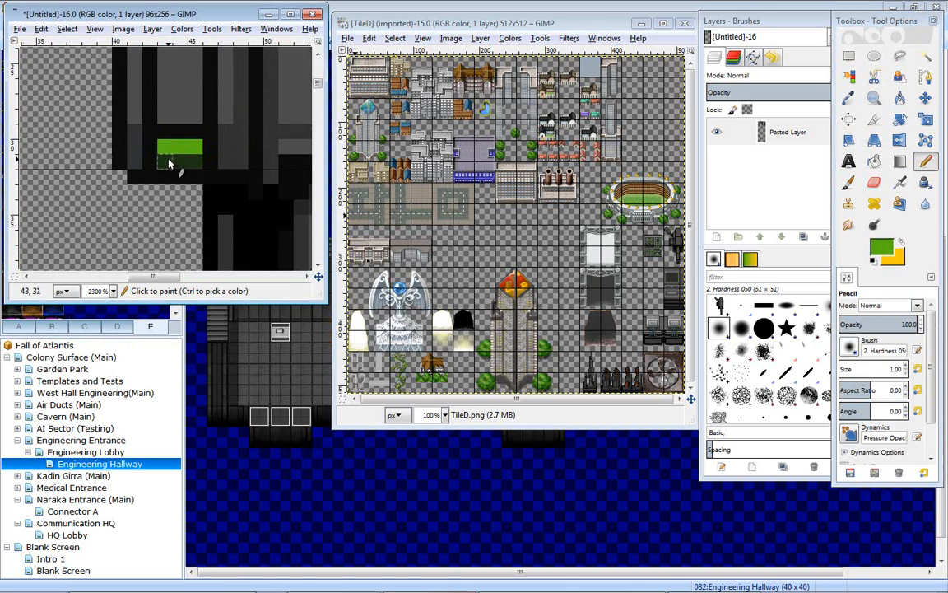
- Sample the dark green from the first turret's light and paint the lower pixel row of the first and third turrets' lights with it
key(z)
ctrl+click(152, 181)
ctrl+click(152, 181)
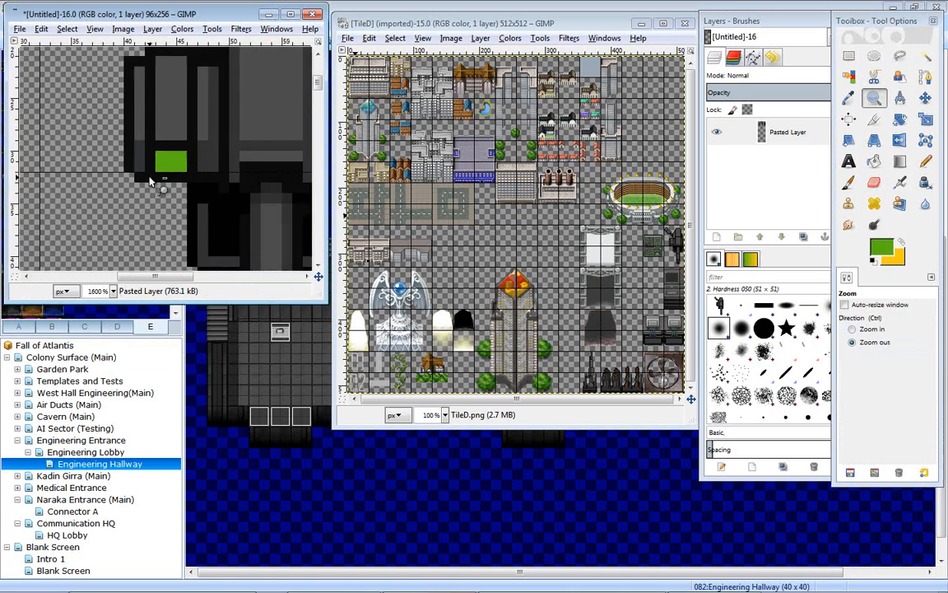
ctrl+click(150, 183)
ctrl+click(151, 183)
middle_drag(138, 168, 182, 167)
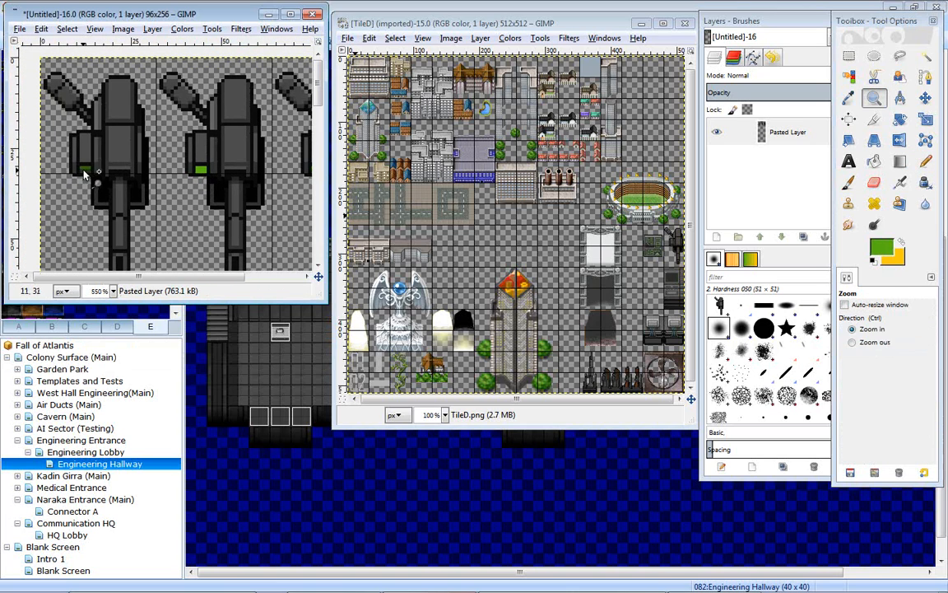
click(88, 175)
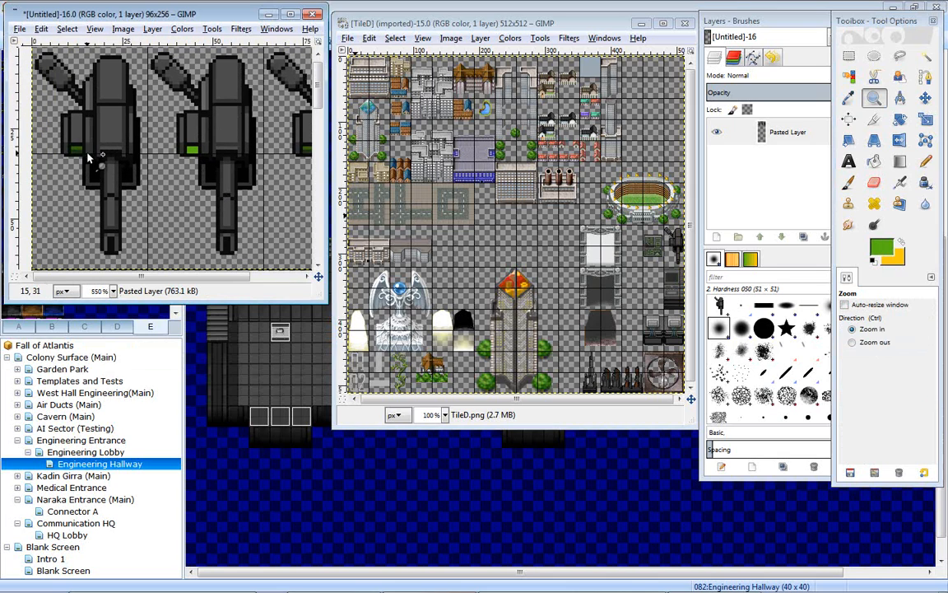
click(72, 154)
click(76, 155)
click(80, 155)
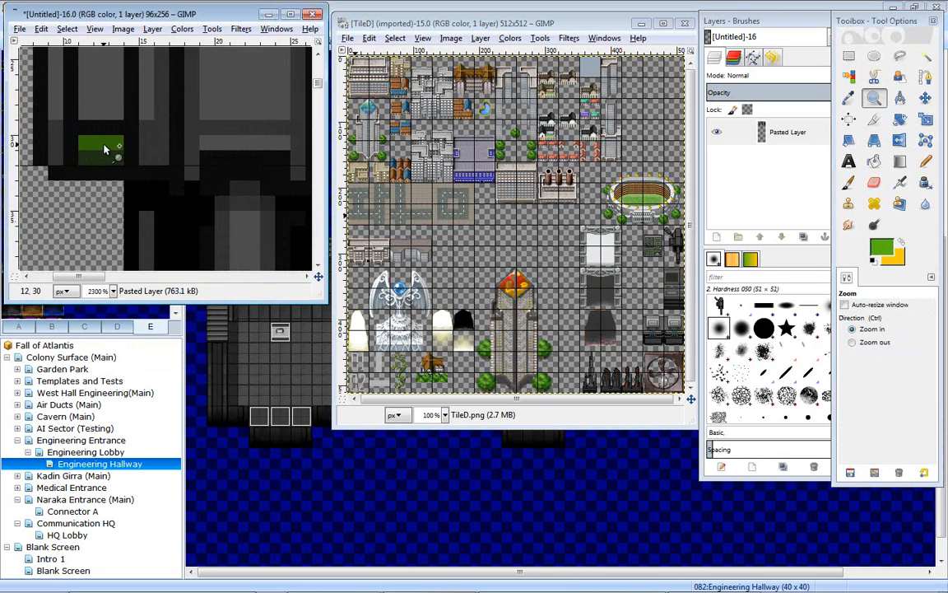
key(n)
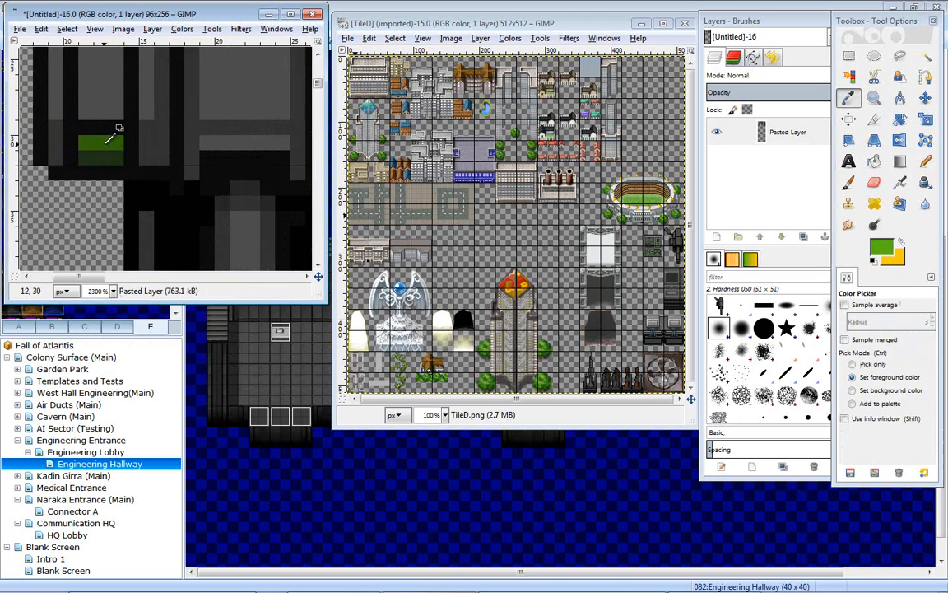
ctrl+click(105, 151)
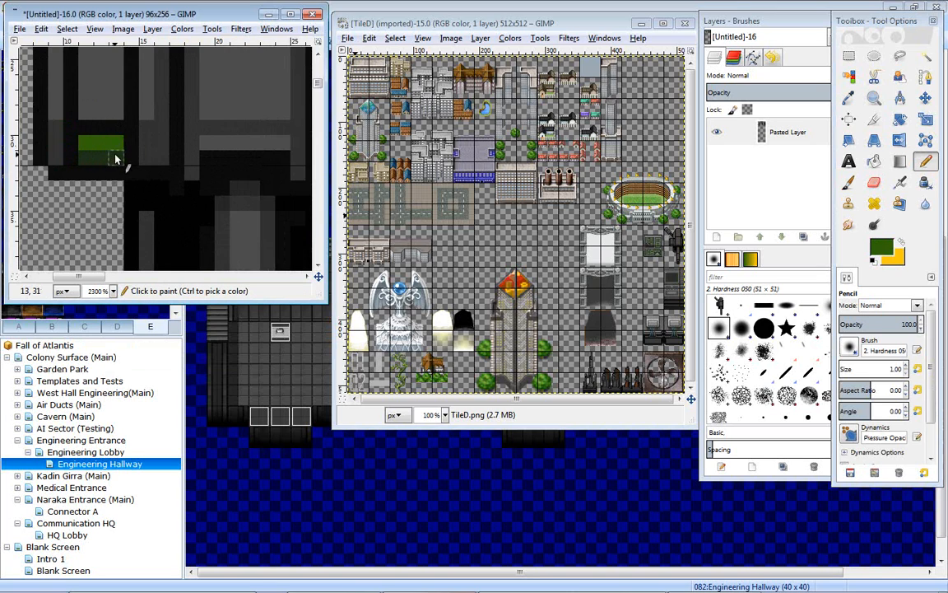
scroll(85, 158, right, 10)
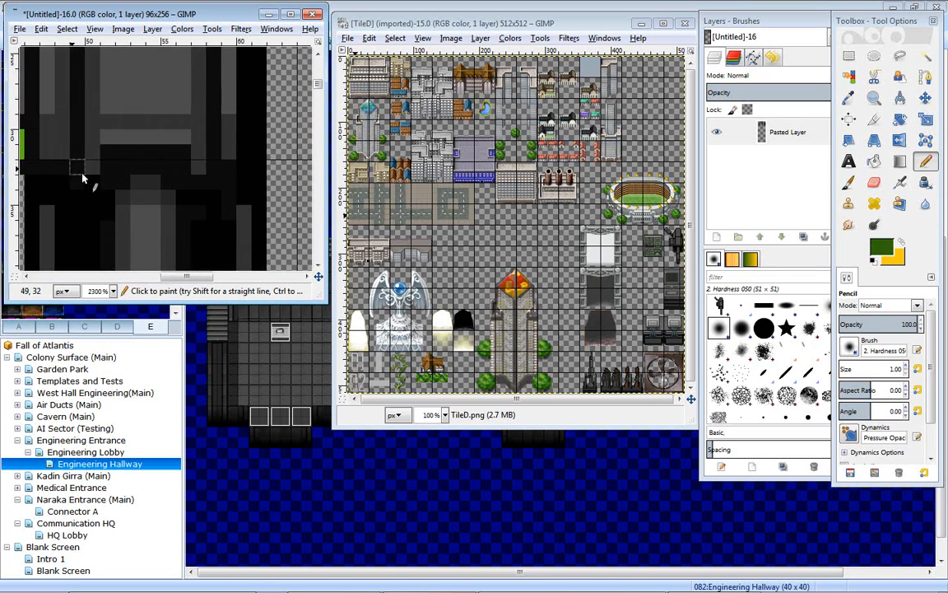
scroll(233, 159, right, 5)
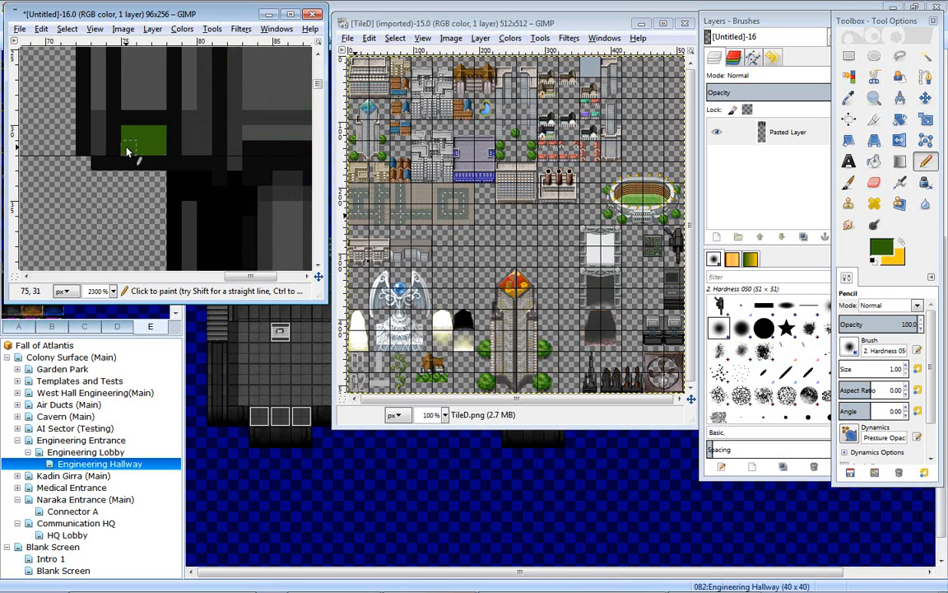
- Export the sheet to !$security_gun.png and open the HQ Lobby map in RPG Maker VX Ace
click(19, 29)
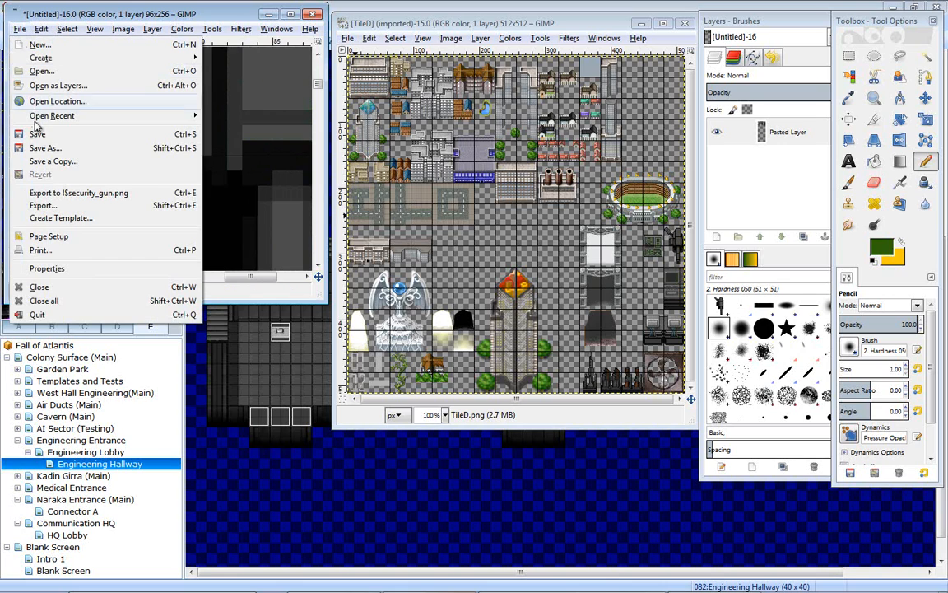
click(77, 193)
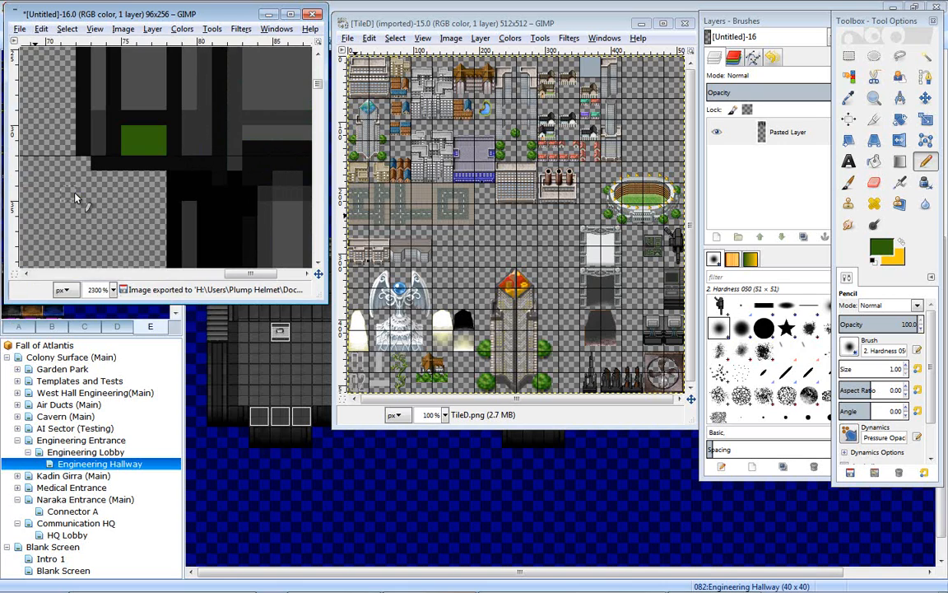
click(476, 6)
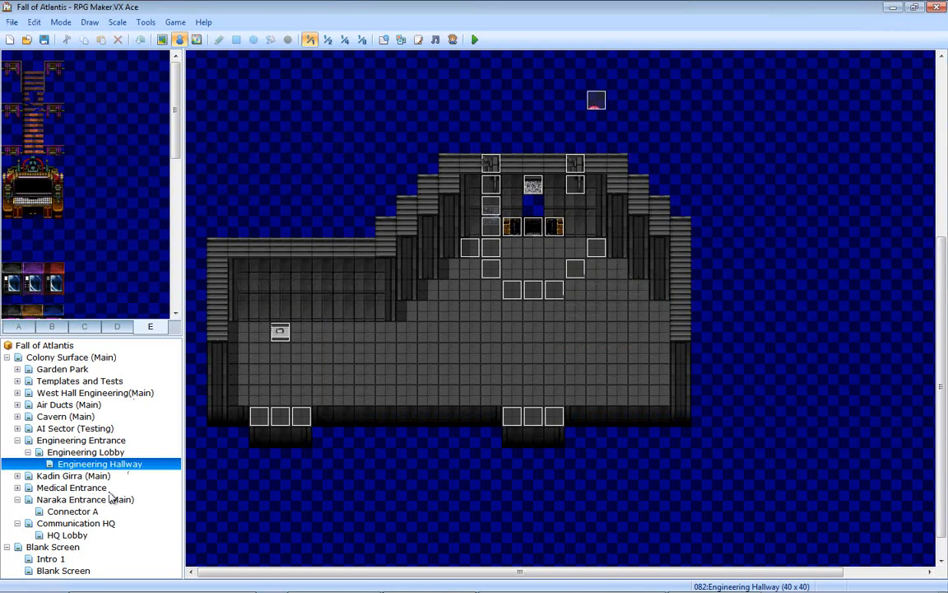
click(68, 535)
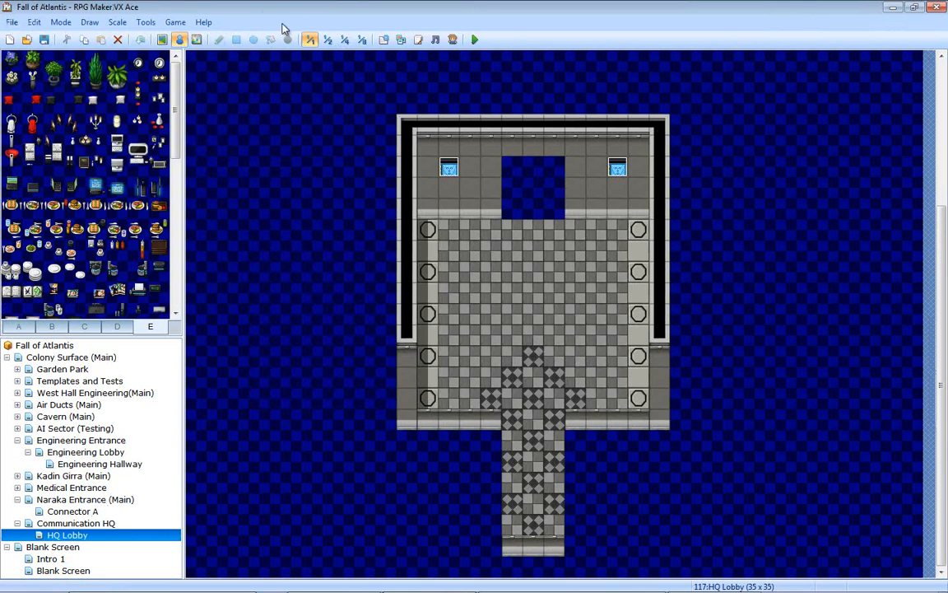
- Create an event at the middle of the lobby's back wall and give it the first frame of !$security_gun as its graphic
double_click(531, 149)
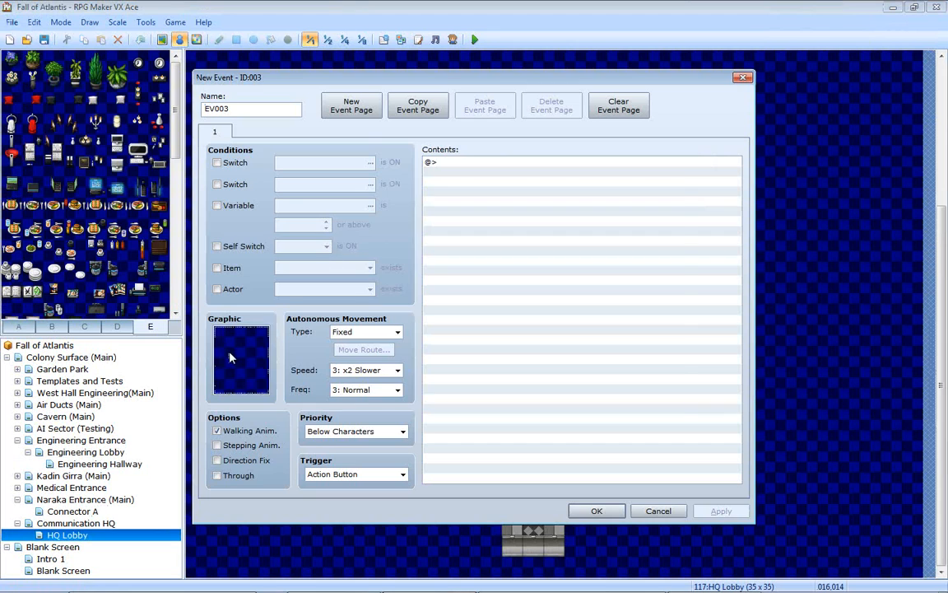
double_click(239, 360)
drag(386, 200, 387, 269)
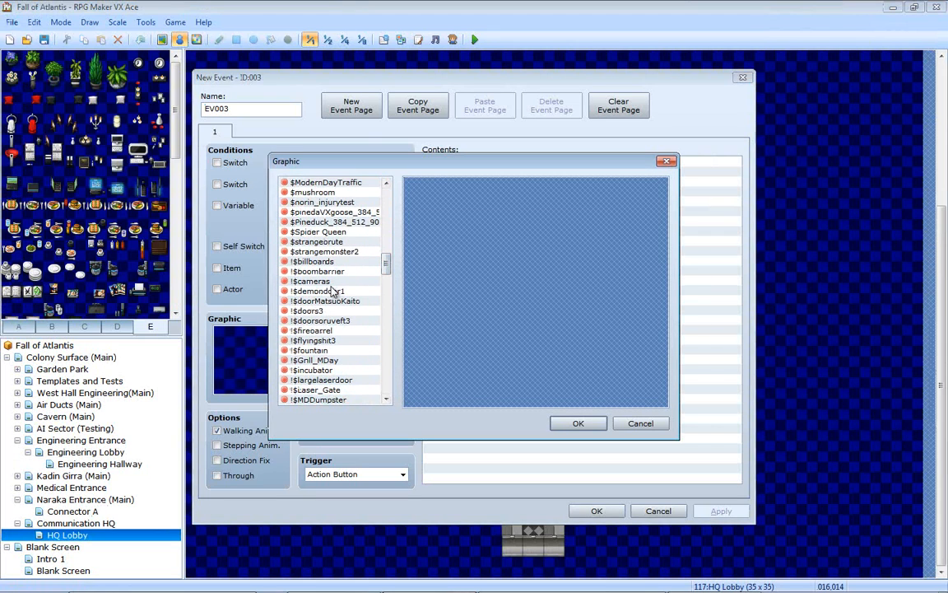
click(318, 291)
scroll(325, 304, down, 5)
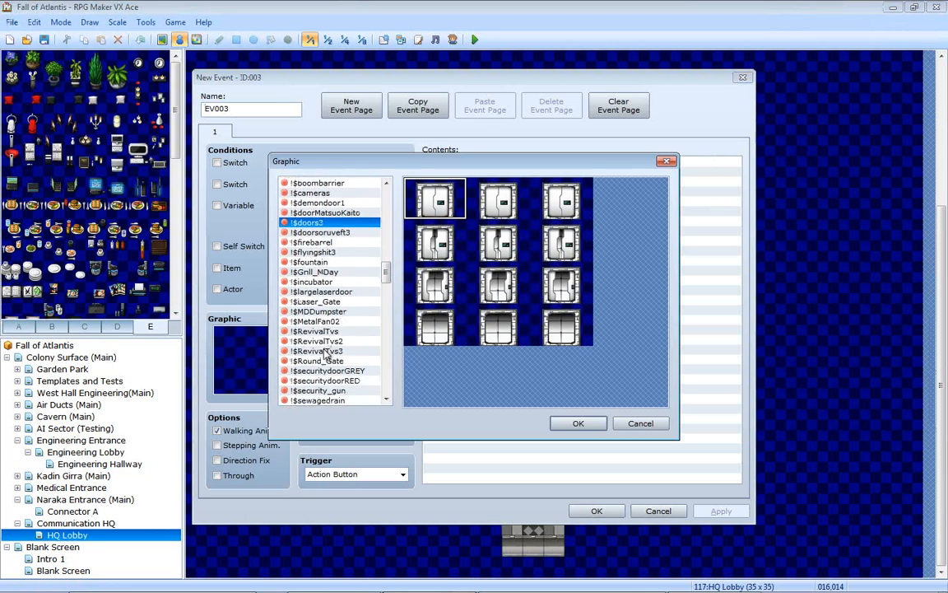
click(334, 331)
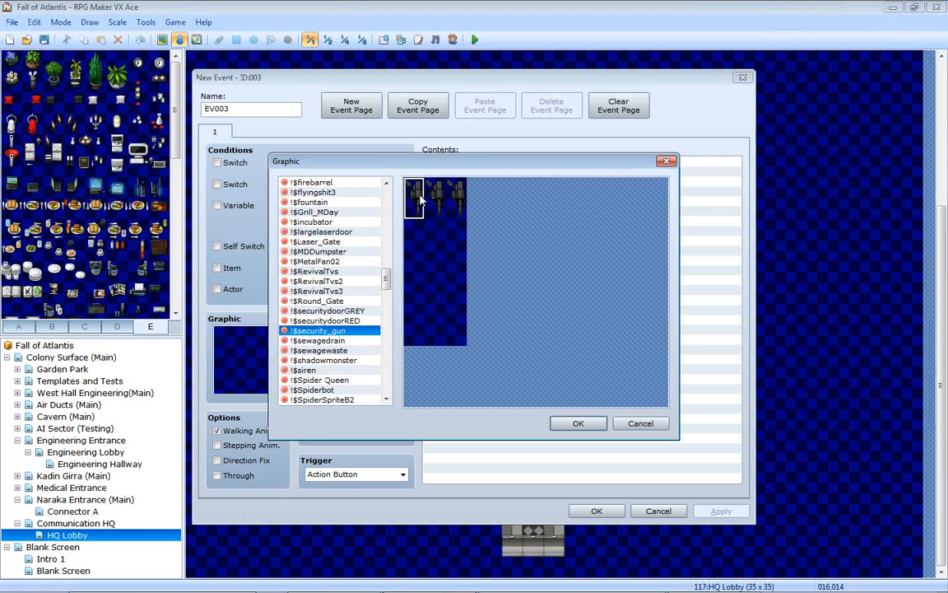
click(577, 423)
click(707, 509)
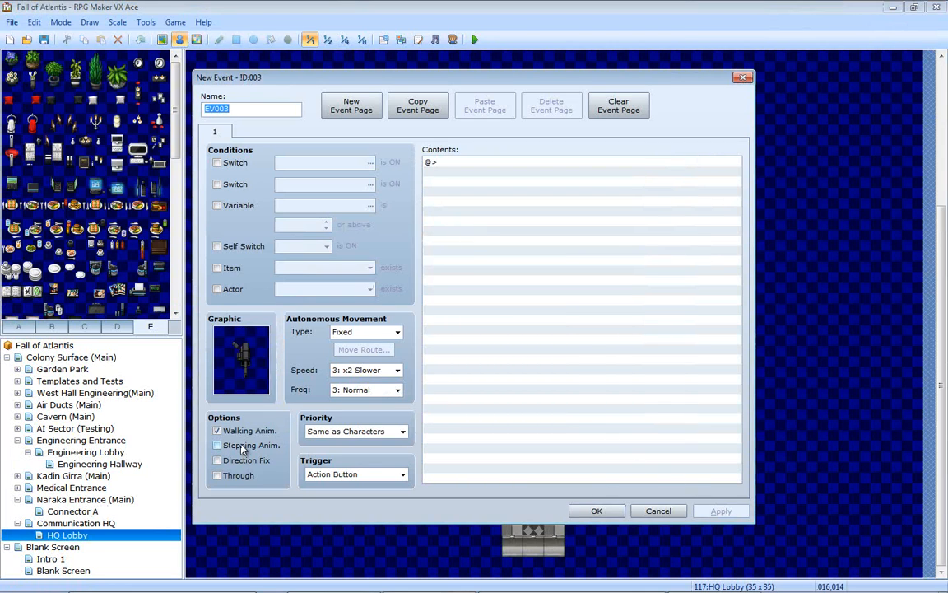
- Enable the stepping animation for the new security gun event and save the event
click(243, 449)
click(721, 510)
click(599, 511)
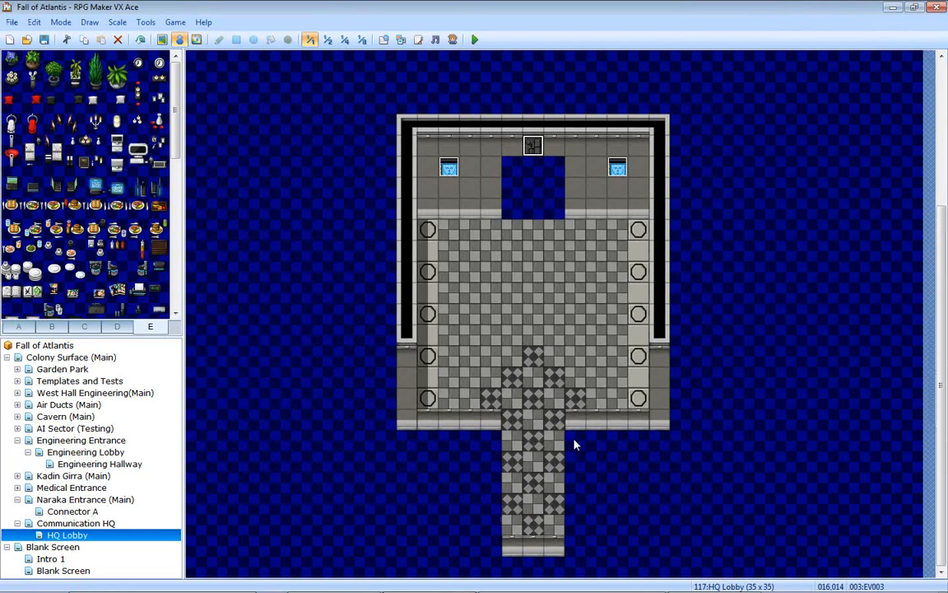
- Set the player's starting position on the HQ Lobby floor at tile 017,021
right_click(560, 292)
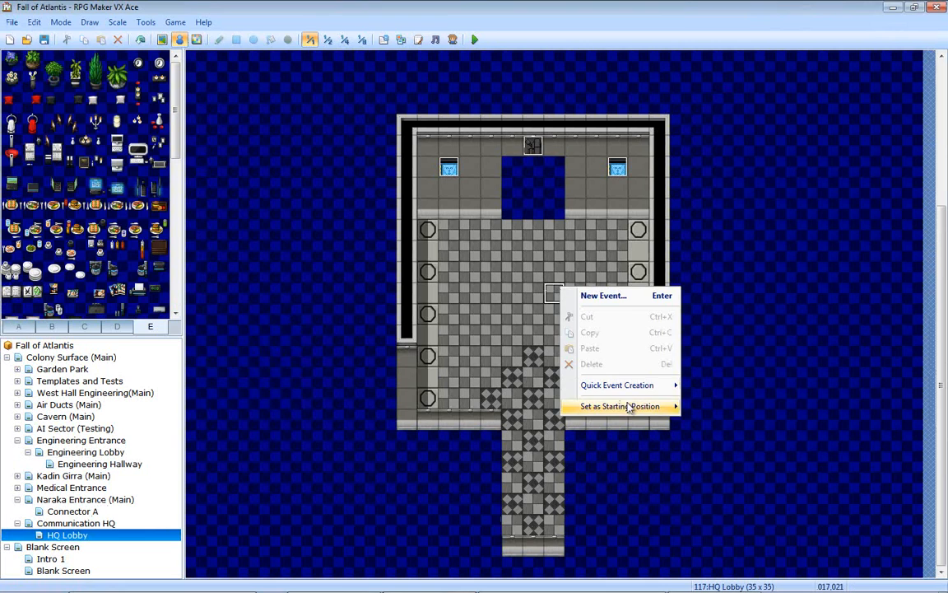
mouse_move(635, 405)
click(700, 403)
- Save the project and playtest a new game, walking up to the back wall to check the security gun, and close the game
key(F12)
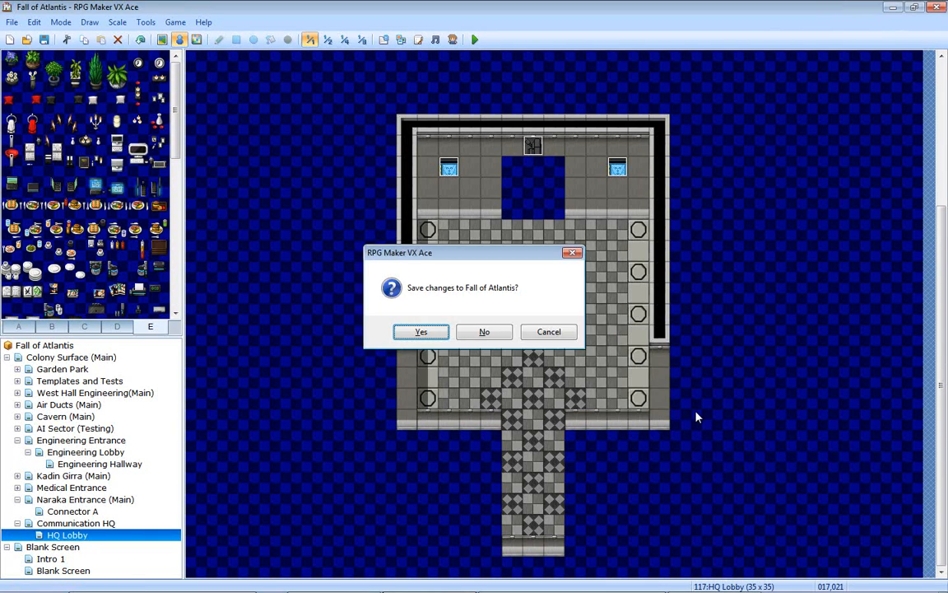
key(Return)
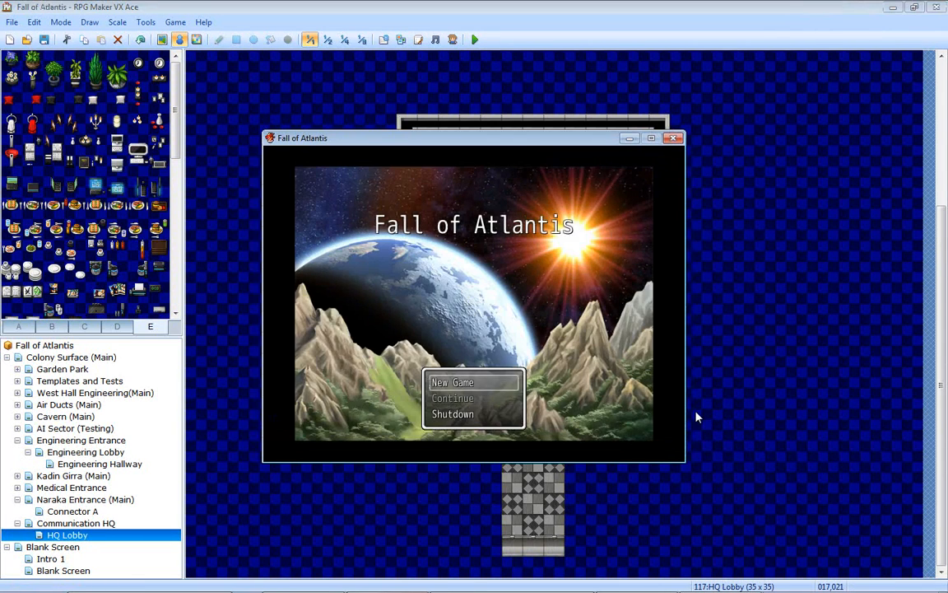
key(Return)
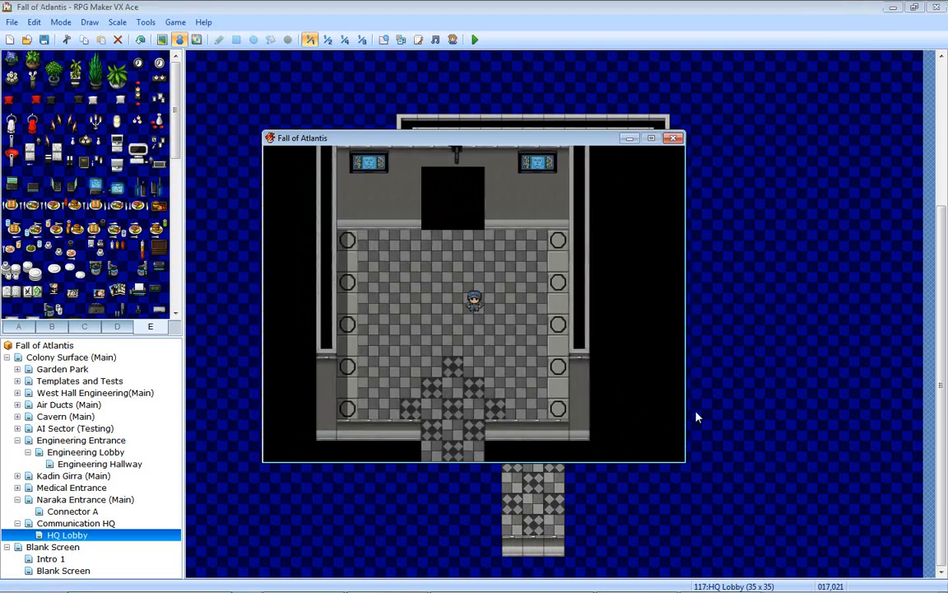
key(Up)
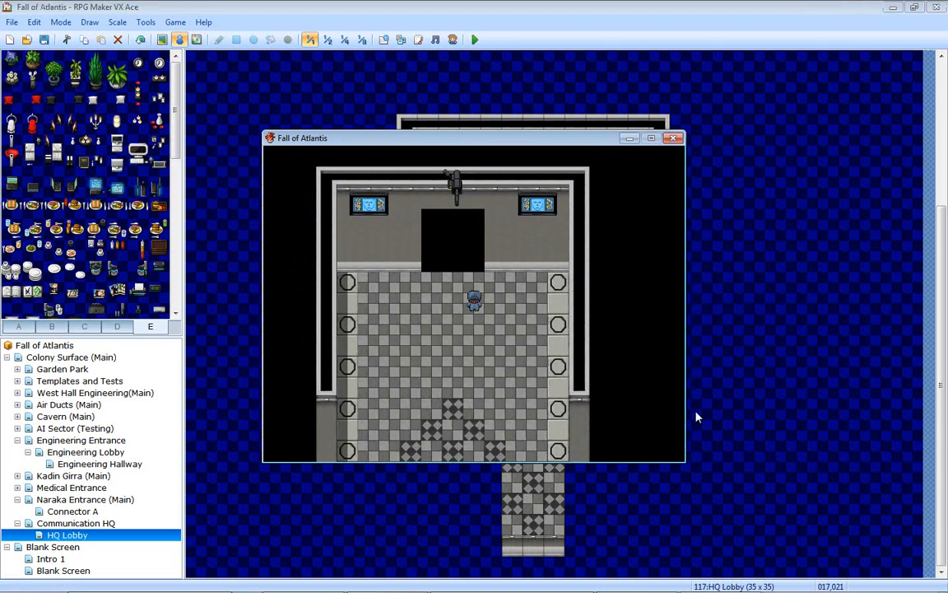
key(Left)
key(Up)
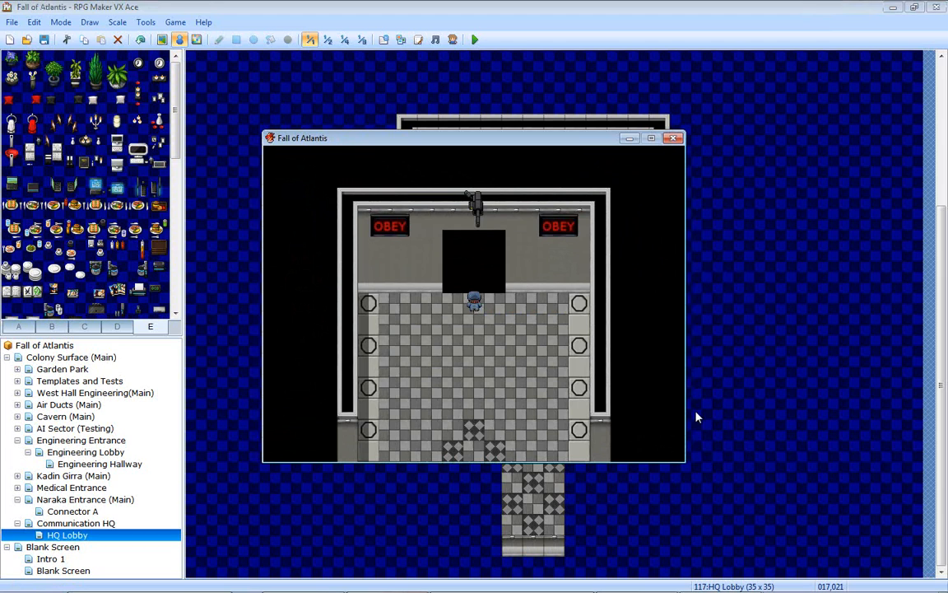
click(673, 137)
- Move the security gun event one tile down to 016,015 and playtest its new position with the changes saved
click(537, 163)
key(F12)
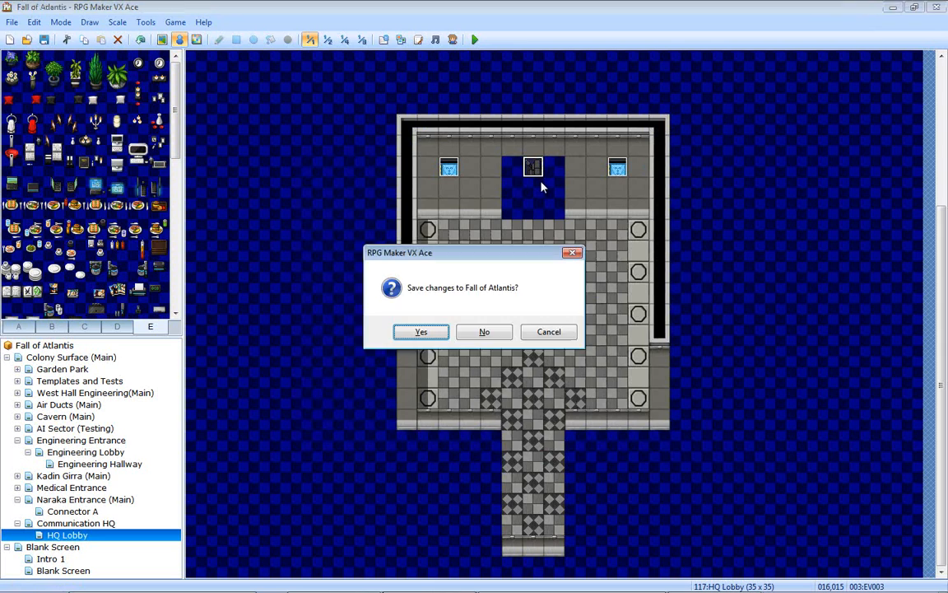
key(Return)
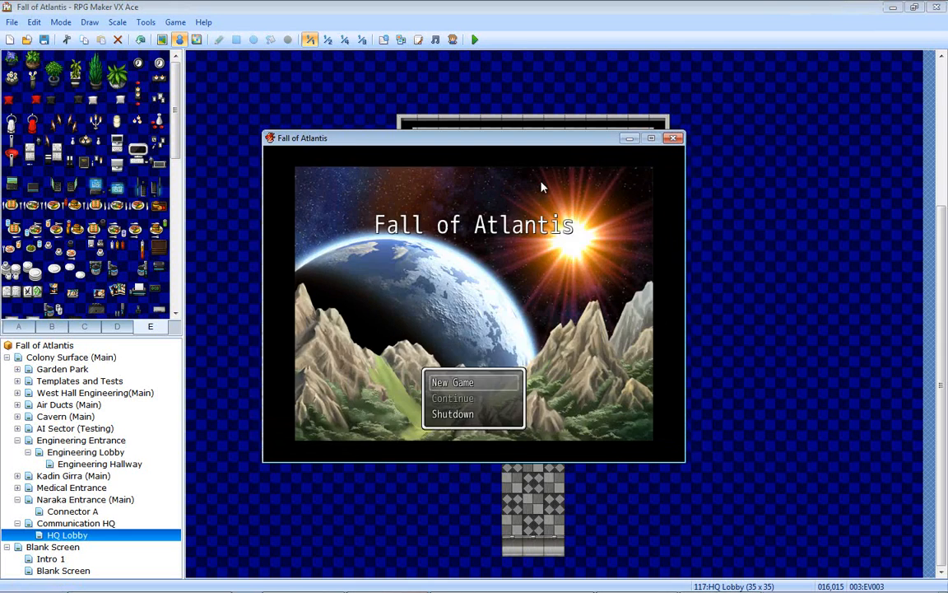
key(Return)
key(Up)
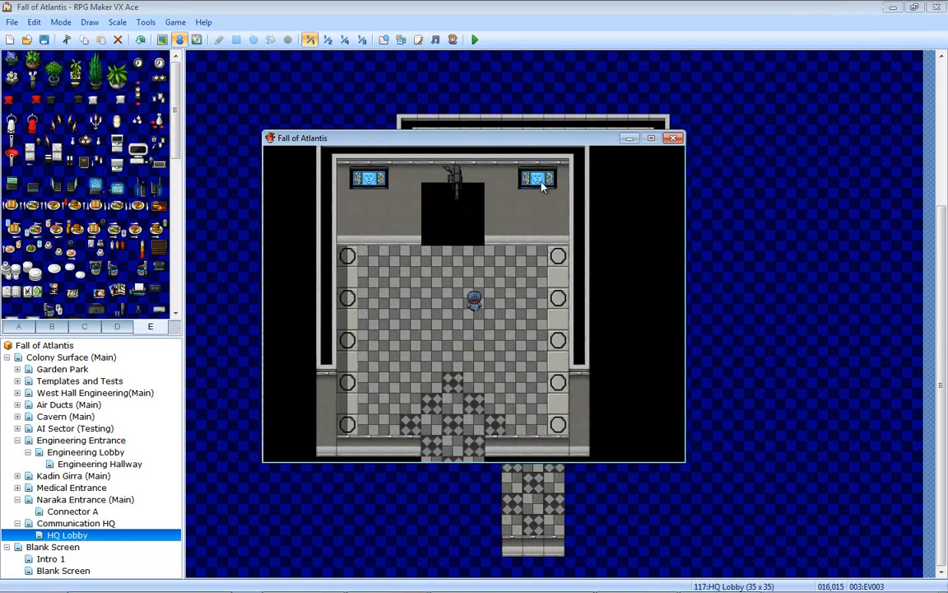
key(Down)
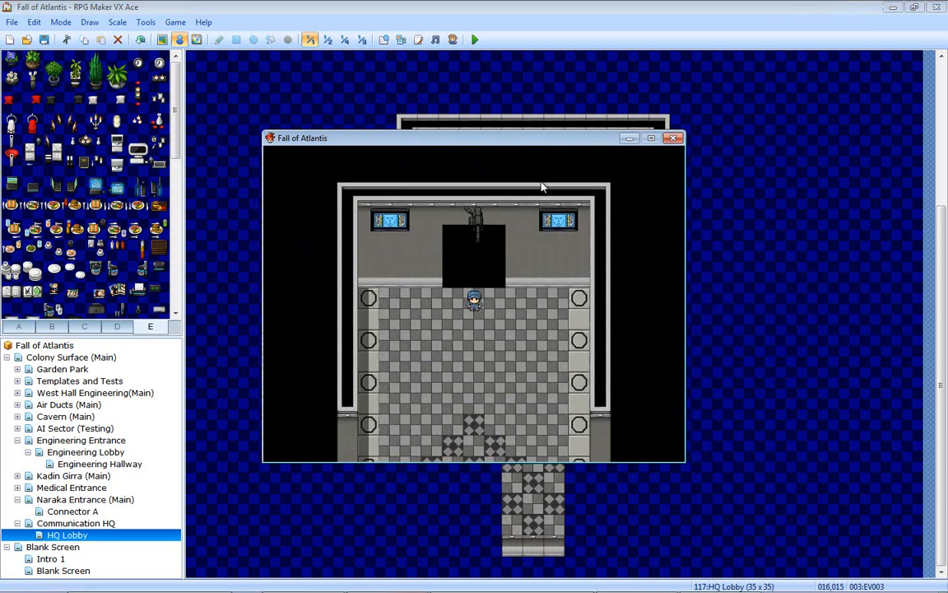
key(Up)
key(Down)
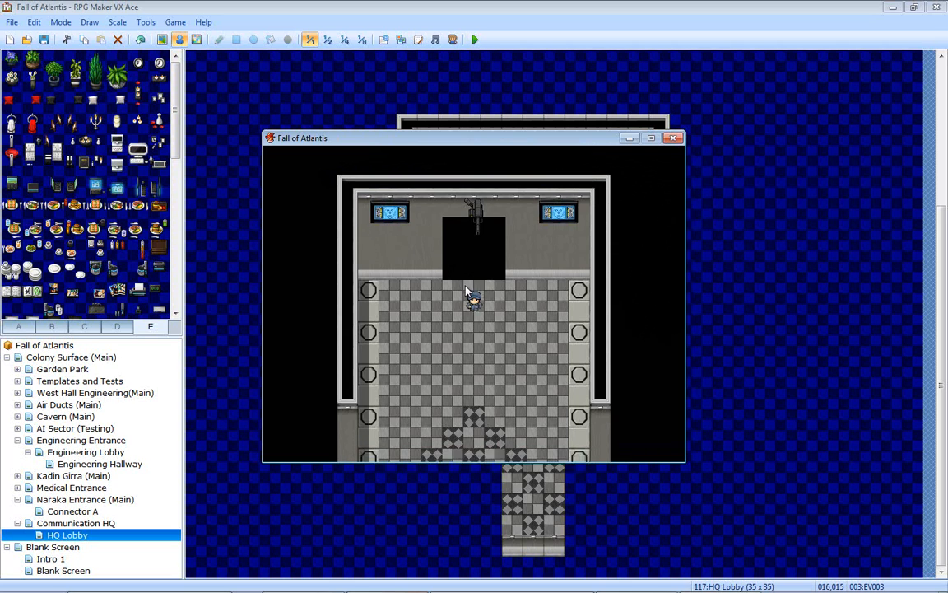
key(Down)
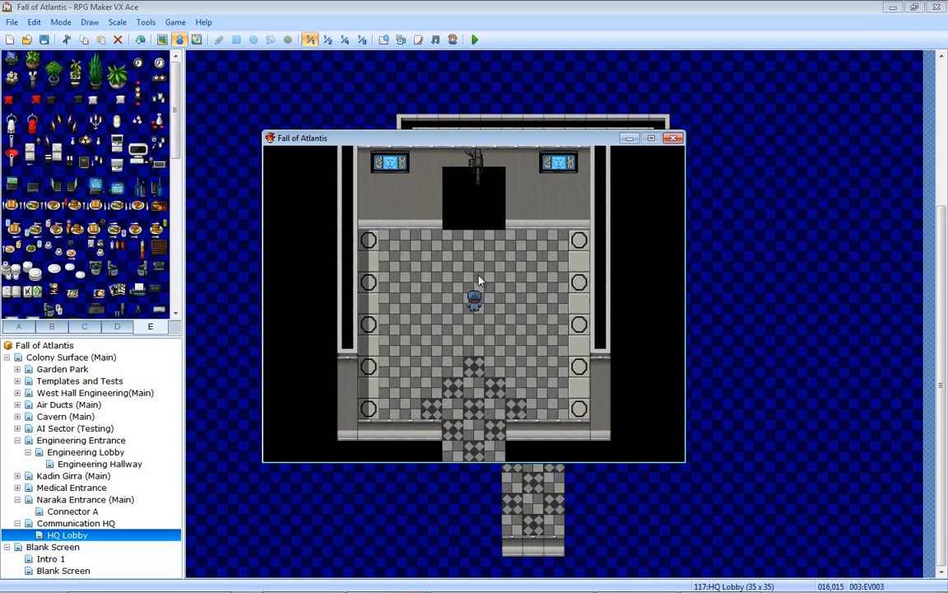
key(Up)
key(Up)
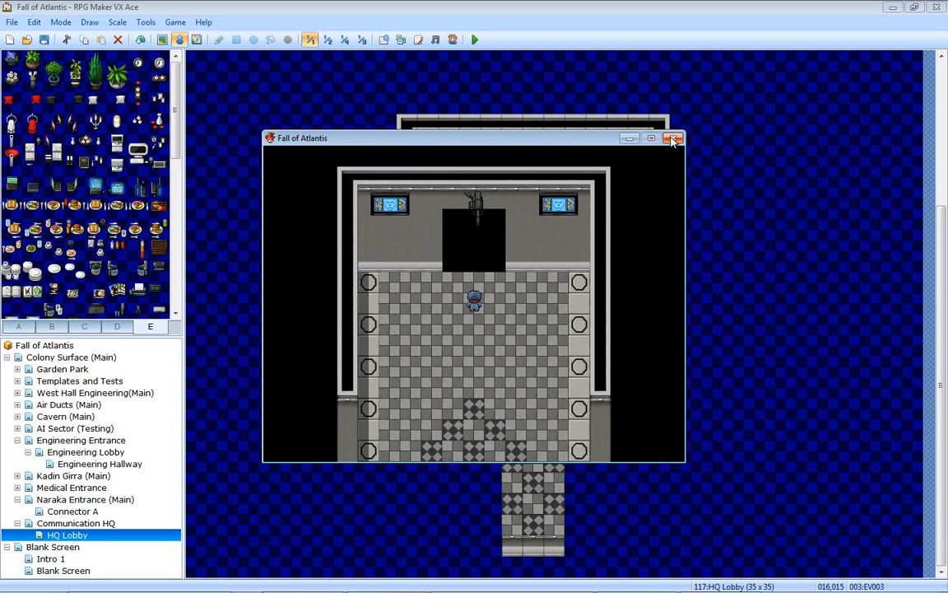
click(674, 140)
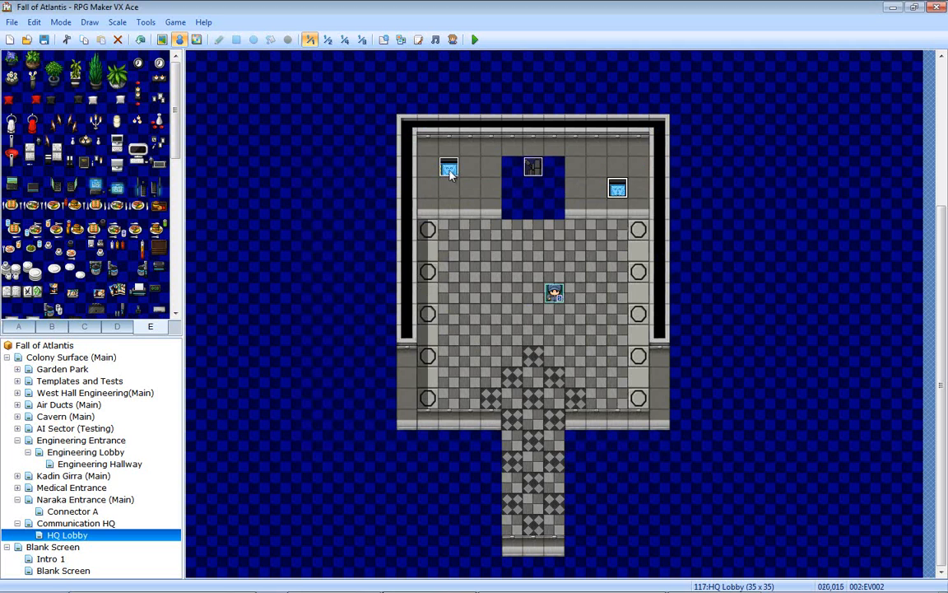
- Move both wall screen events one tile down, save, and playtest their placement beside the security gun
drag(450, 172, 452, 191)
key(F12)
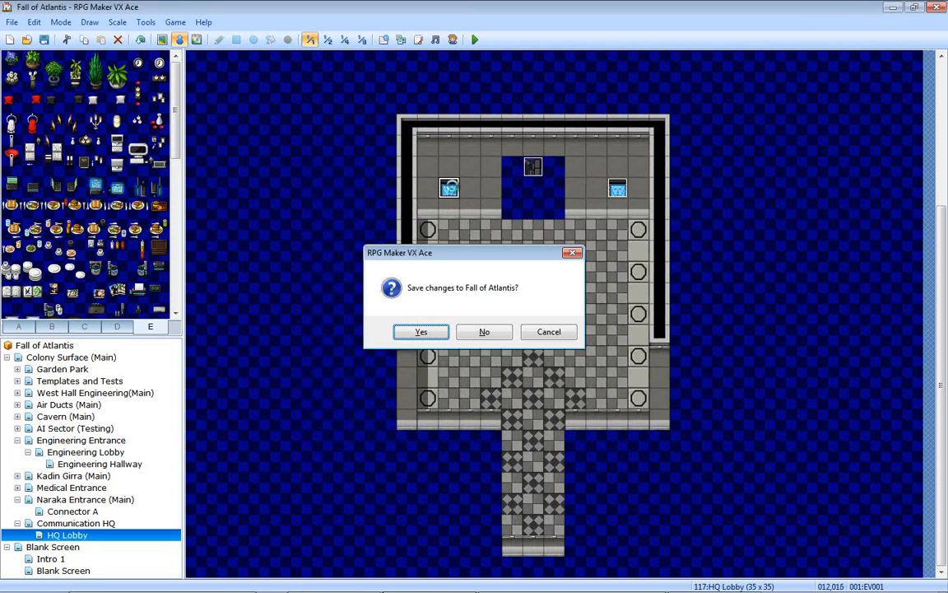
key(Return)
key(Return)
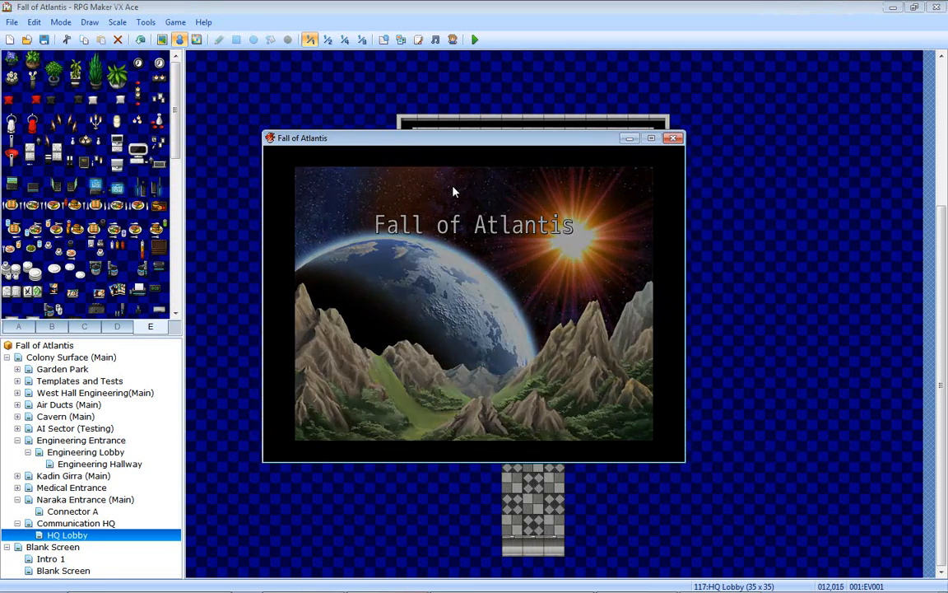
key(Up)
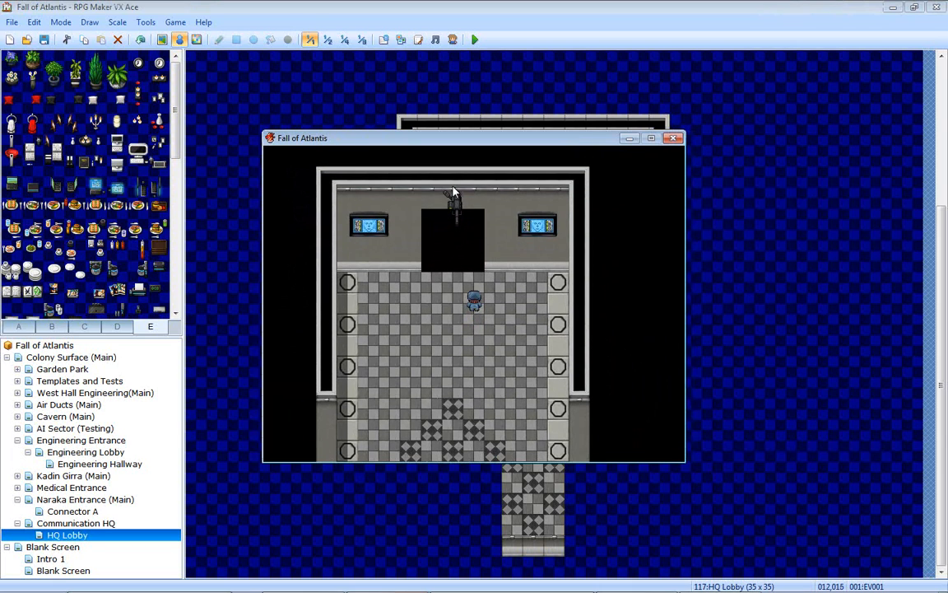
key(Down)
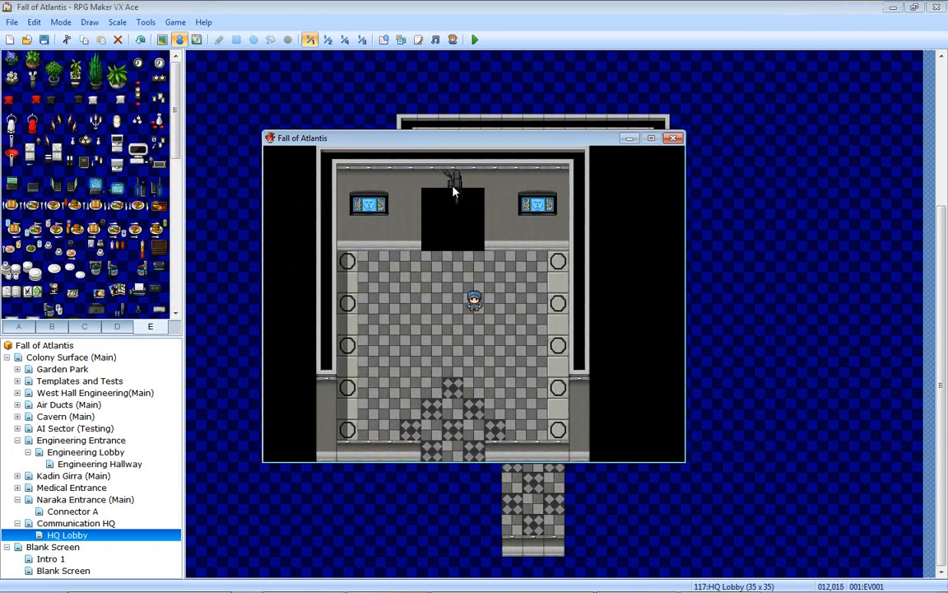
click(673, 139)
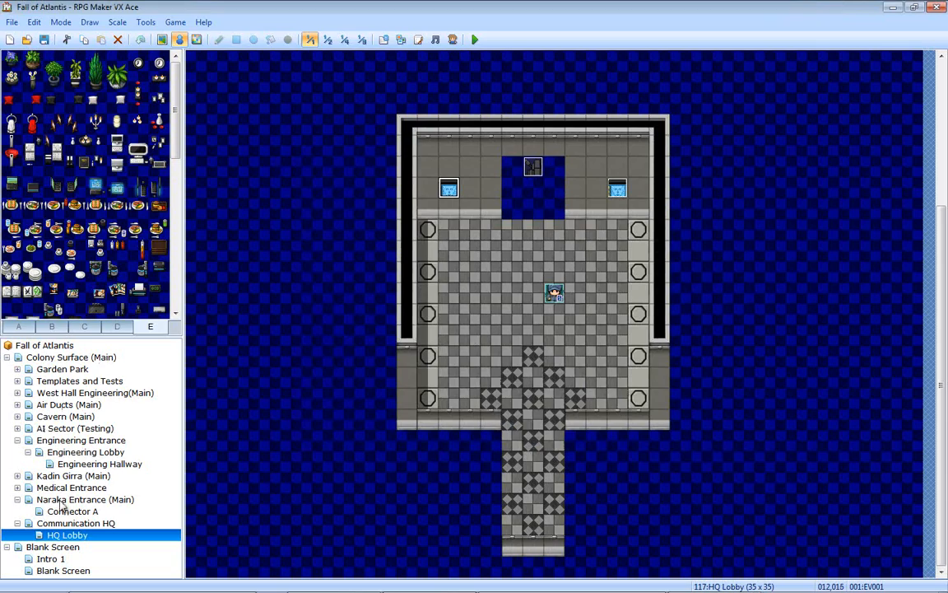
- Copy the security camera event from the West Hall Engineering(Main) map and paste it into HQ Lobby at tile 011,015
click(109, 440)
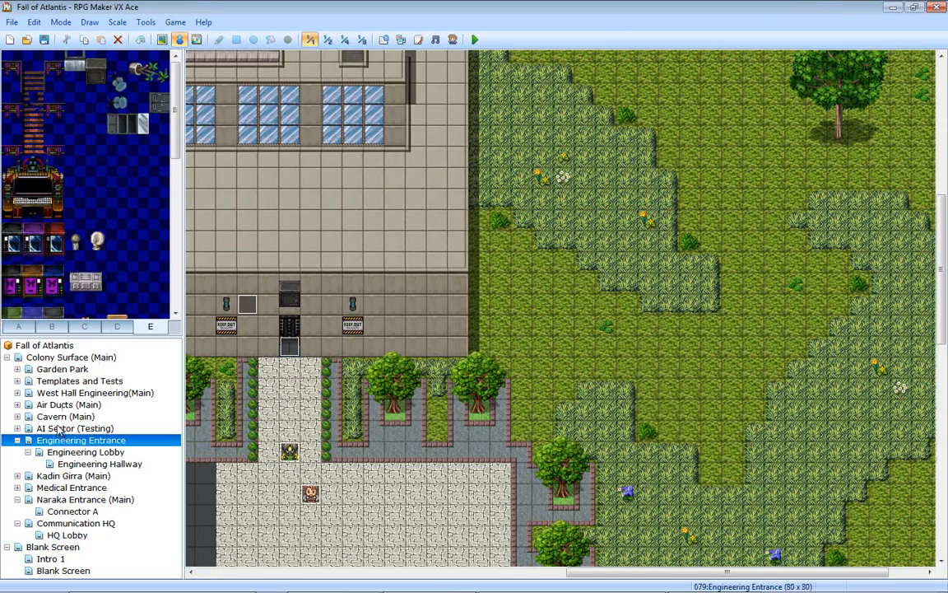
click(94, 428)
click(71, 392)
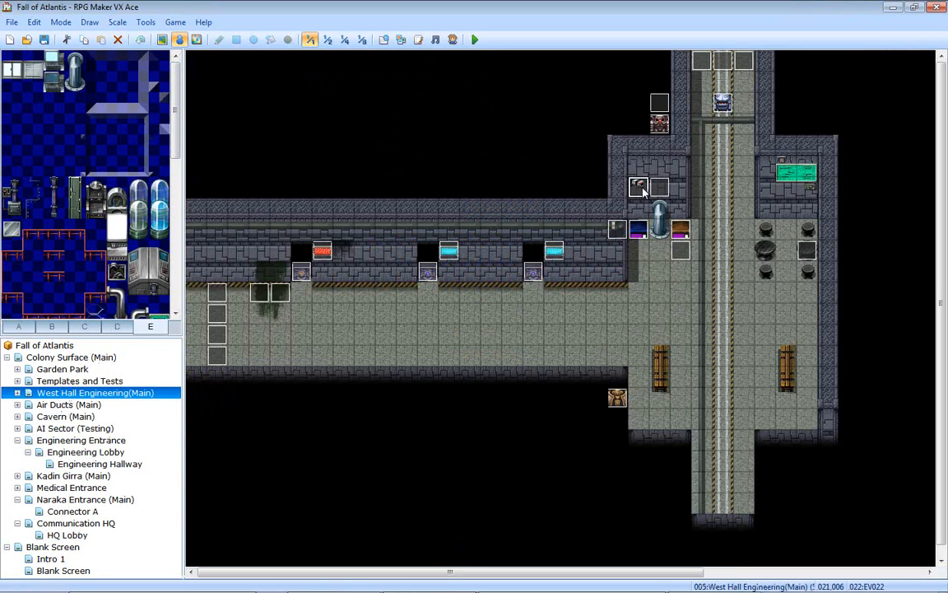
click(73, 535)
click(432, 165)
key(ctrl+v)
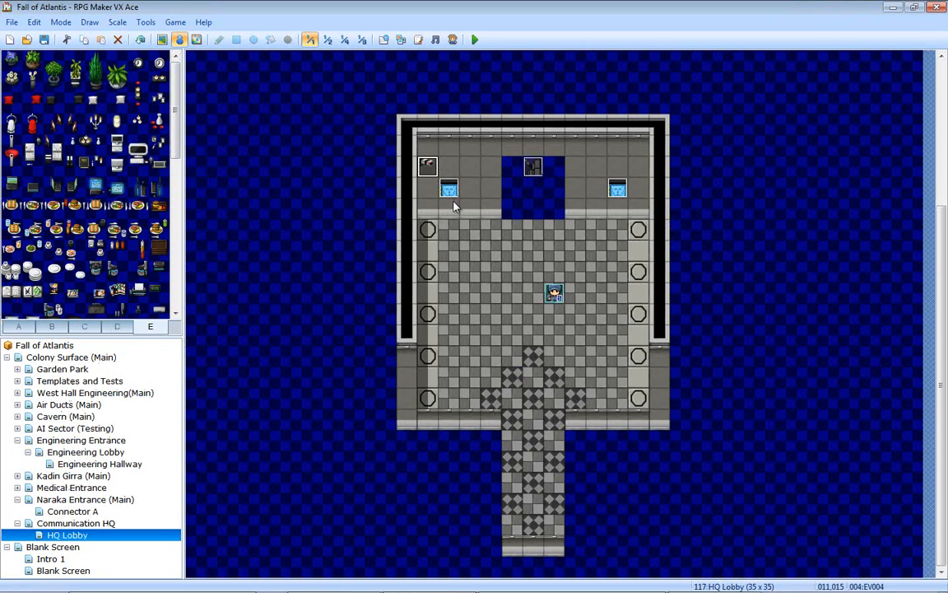
- Save and playtest a new game, walking around the lobby to examine the security camera alongside the gun and screens
key(F12)
key(Return)
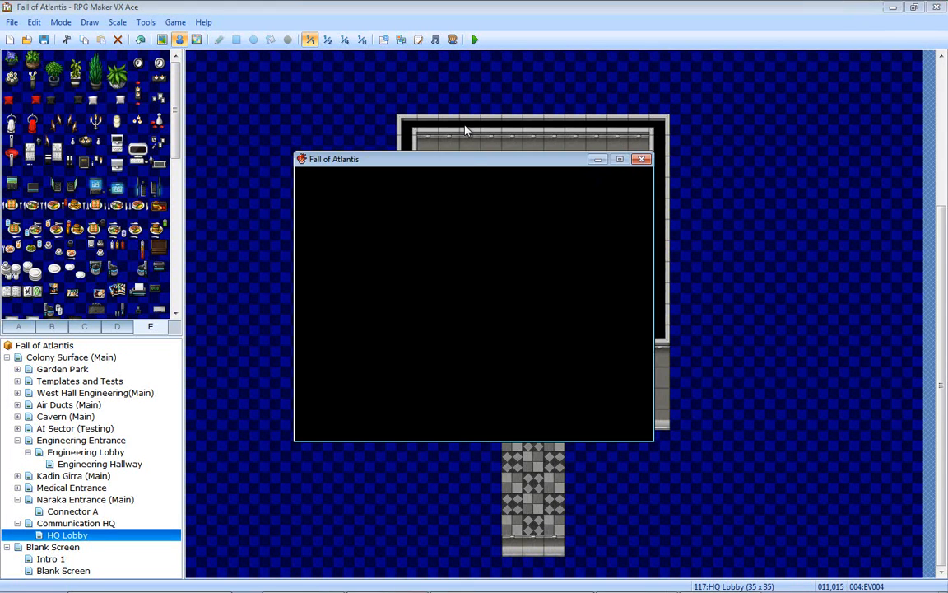
key(Return)
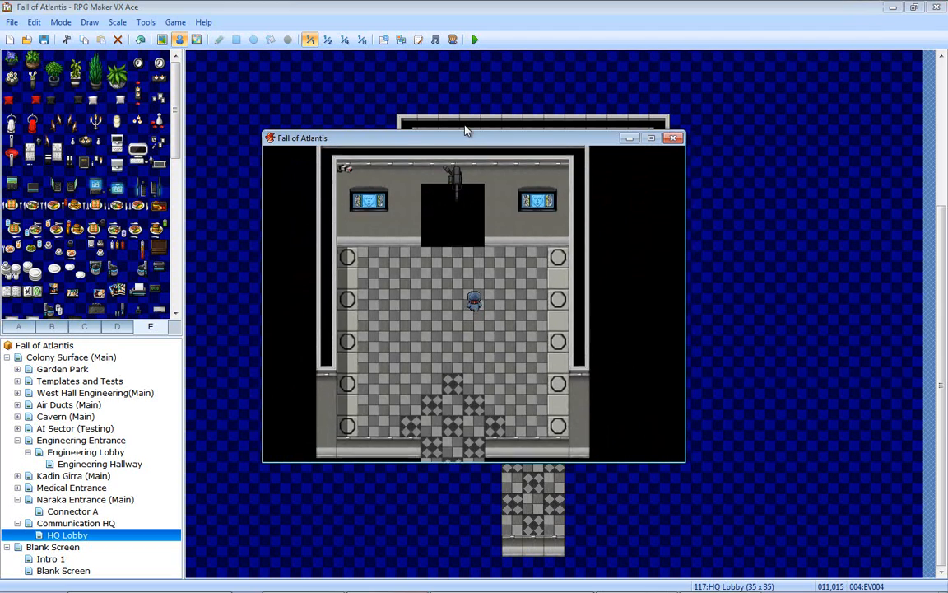
key(Up)
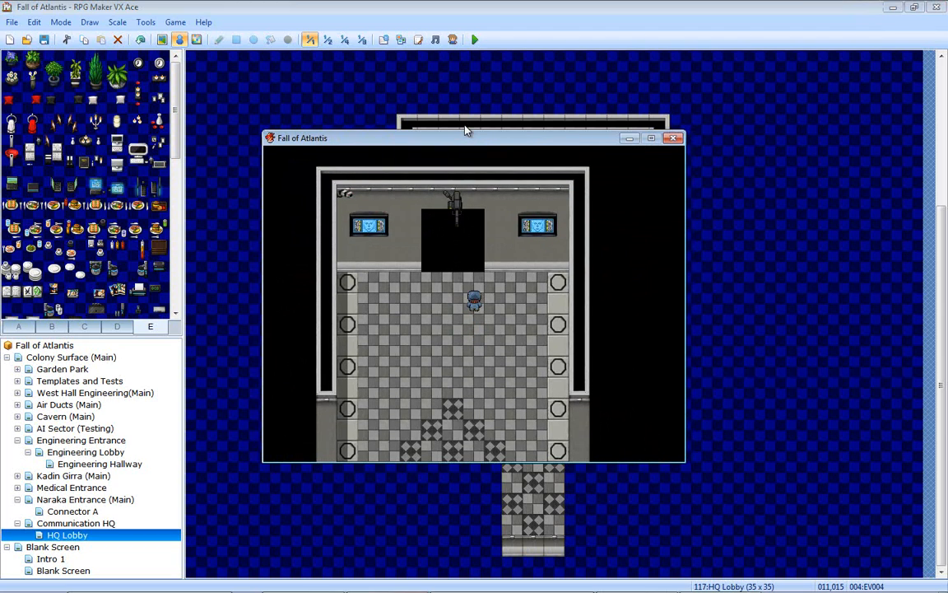
key(Left)
key(Up)
key(Down)
key(Down)
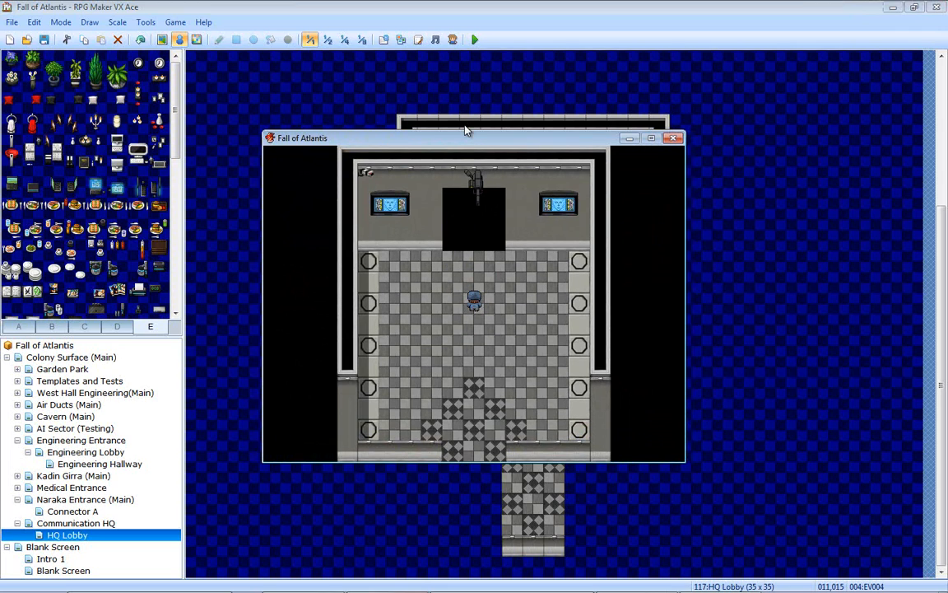
- Switch the playtest to full screen, walk back and forth to examine the gun's blinking light, and close the game
key(alt+Return)
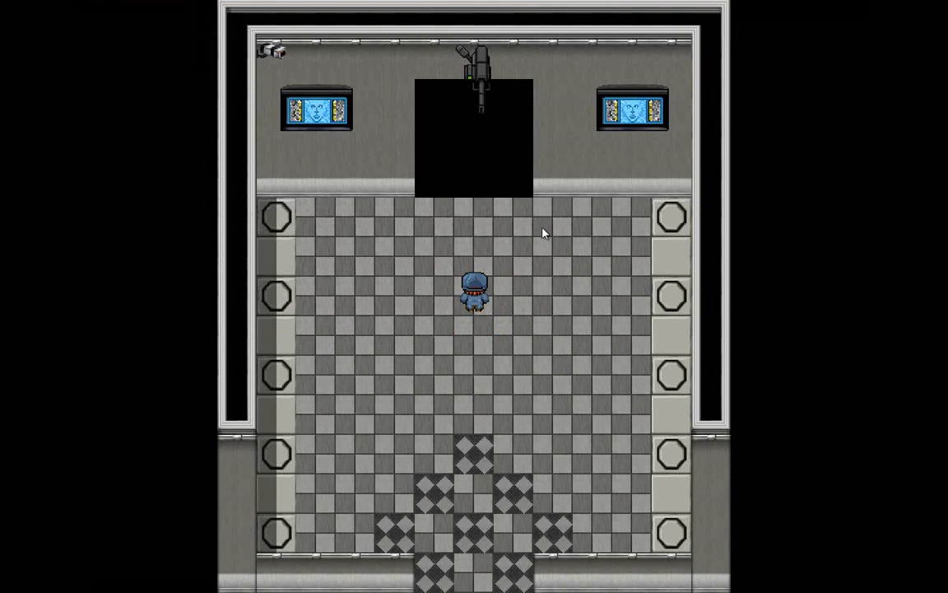
key(Up)
key(Up)
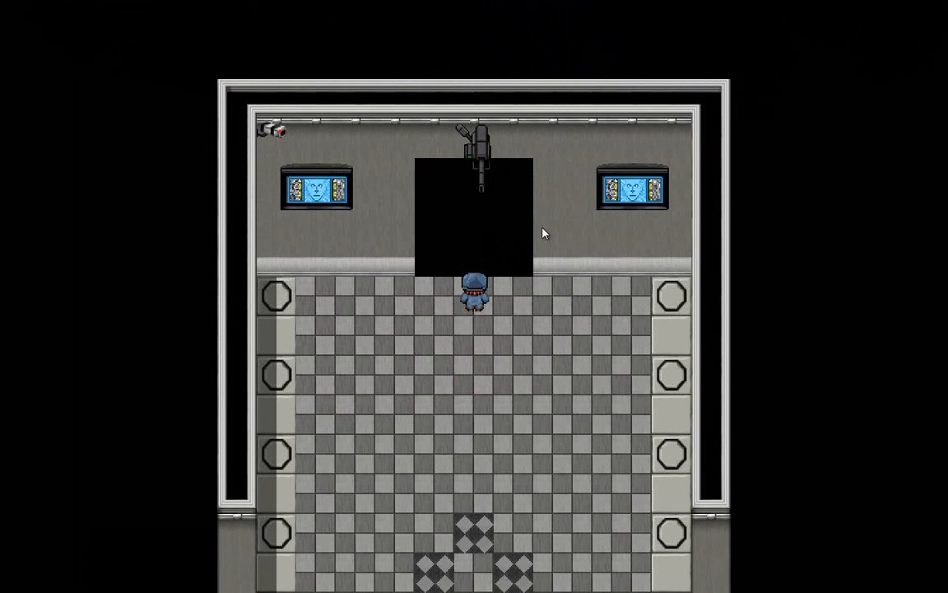
key(Down)
key(Down)
key(Down)
key(Up)
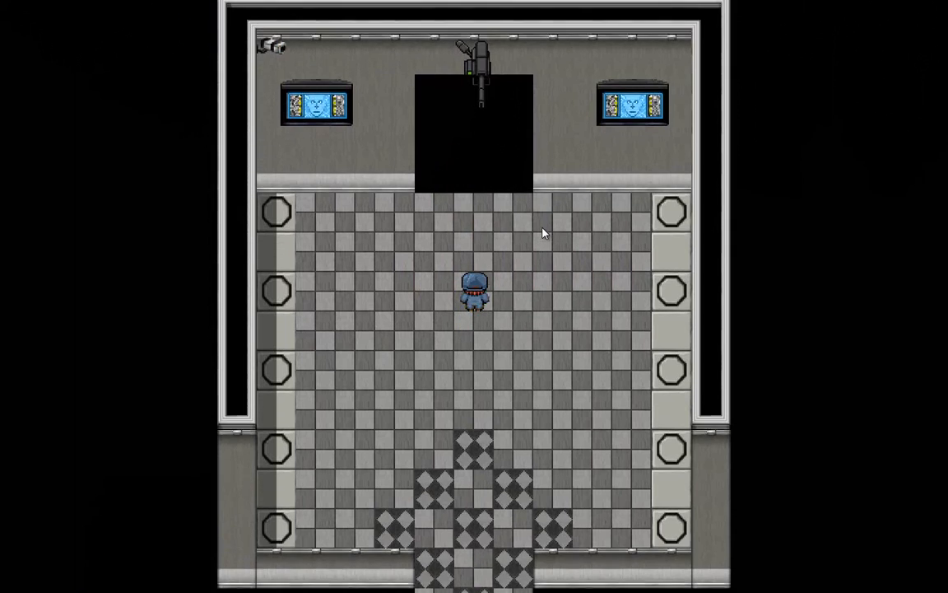
key(Down)
key(Up)
key(Down)
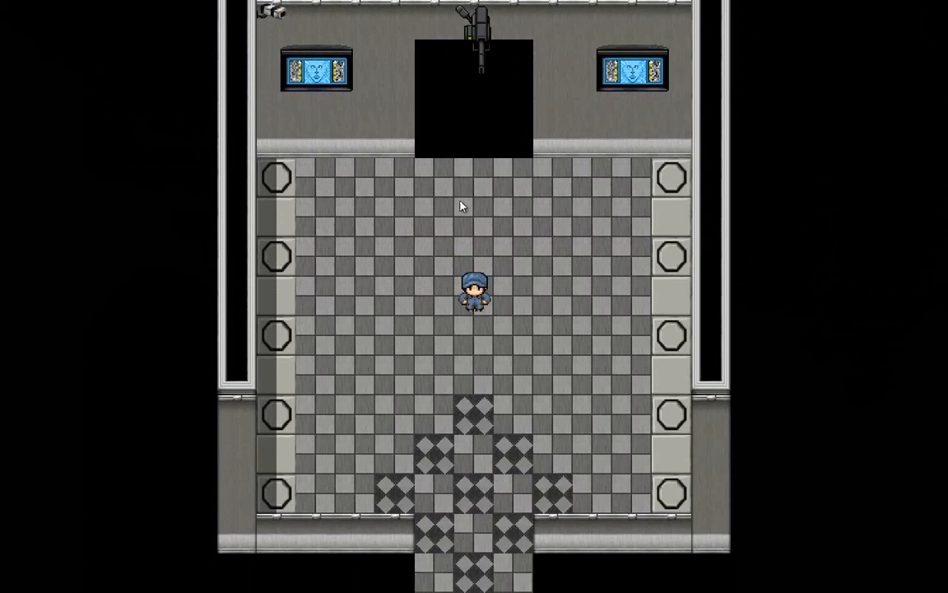
key(alt+Return)
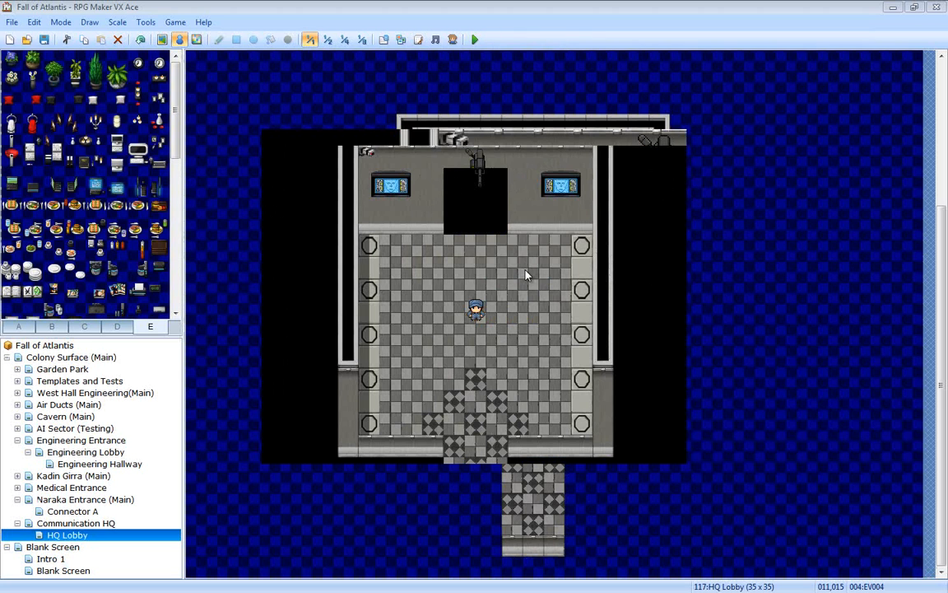
click(679, 140)
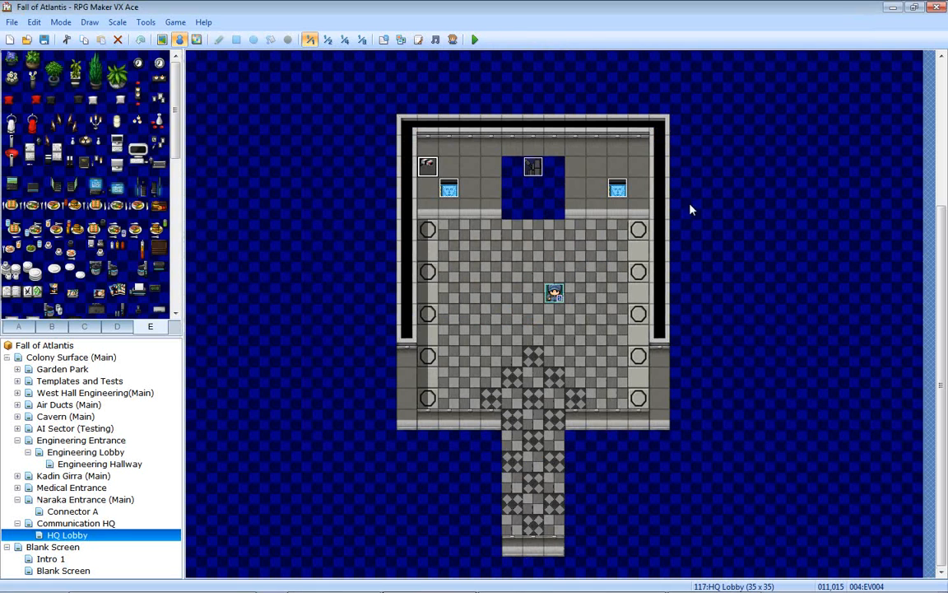
- Play the selected LazyMuffin background music track in the Sound Test and close the test
click(435, 39)
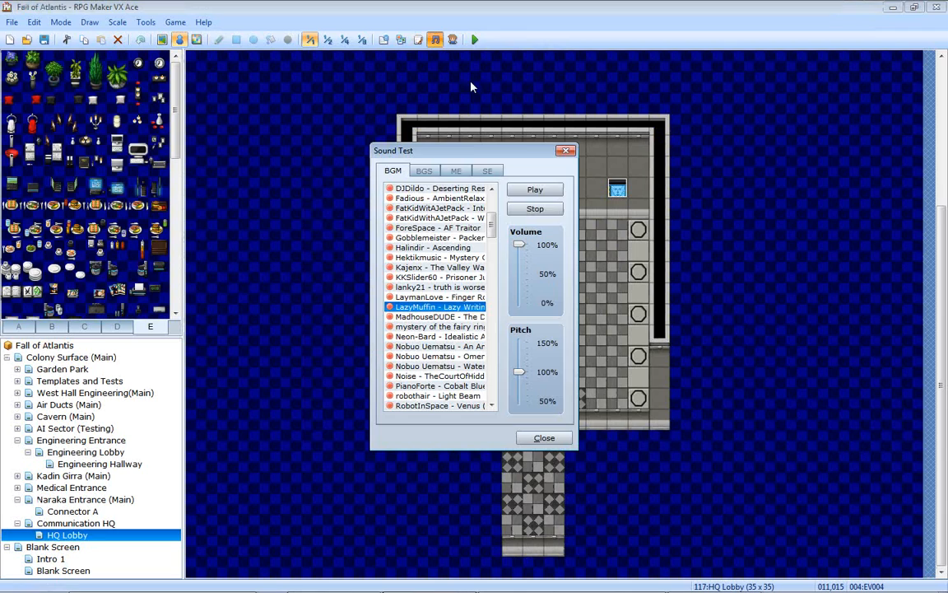
click(549, 192)
click(565, 151)
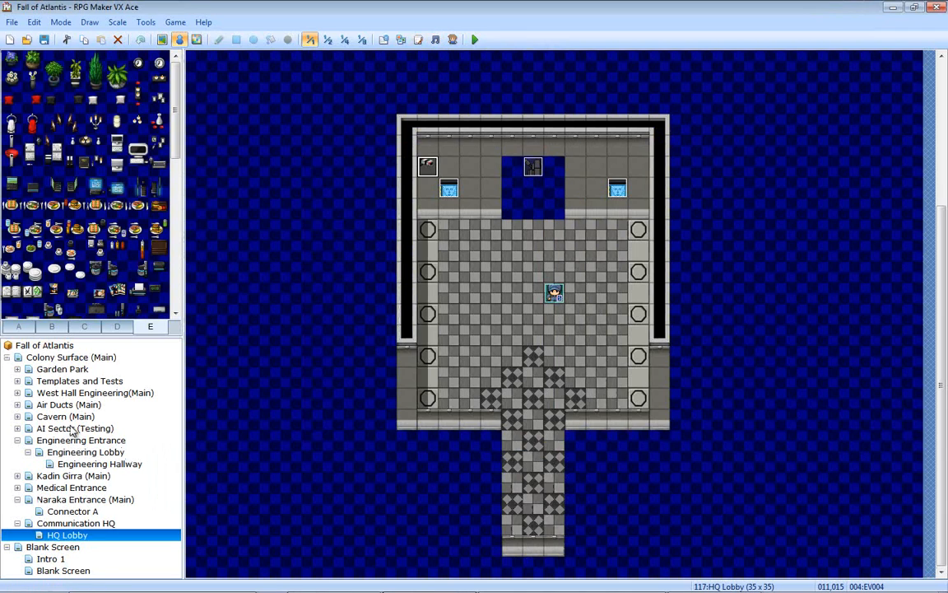
- Examine the vending machine event's pages and the !$vendotron_boom1 and !$vendotron_boom2 graphics in West Hall Engineering(Main), leaving them unchanged
click(76, 393)
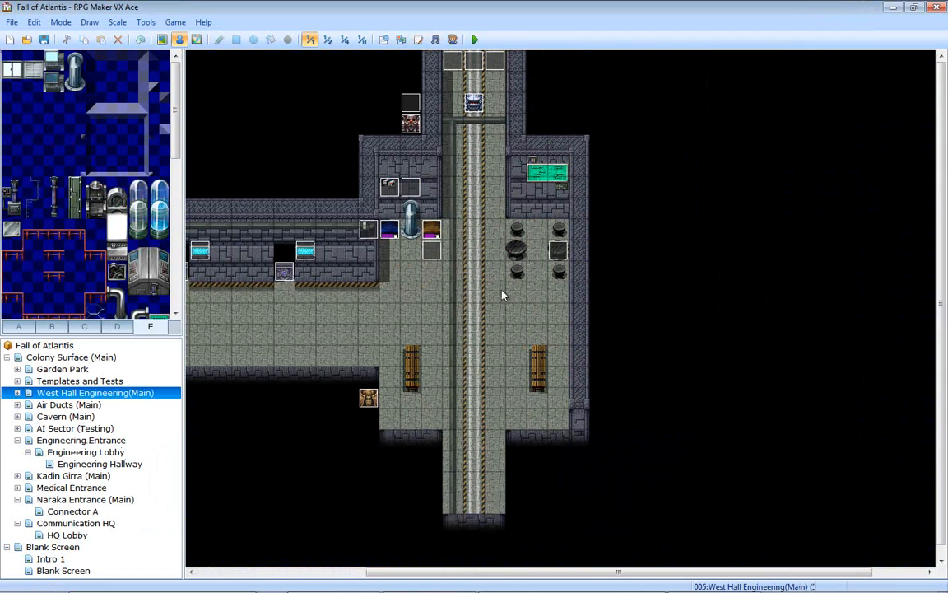
double_click(432, 231)
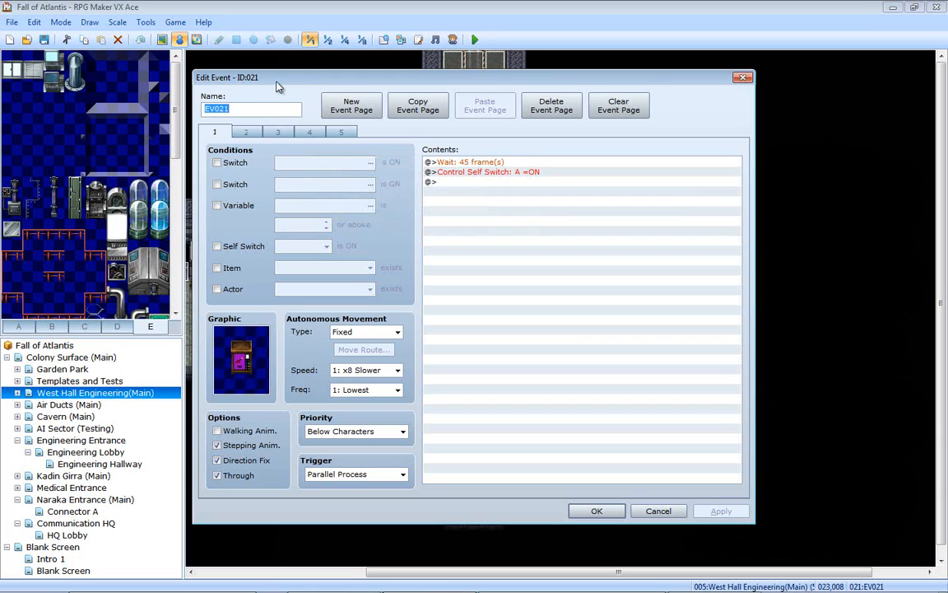
click(246, 131)
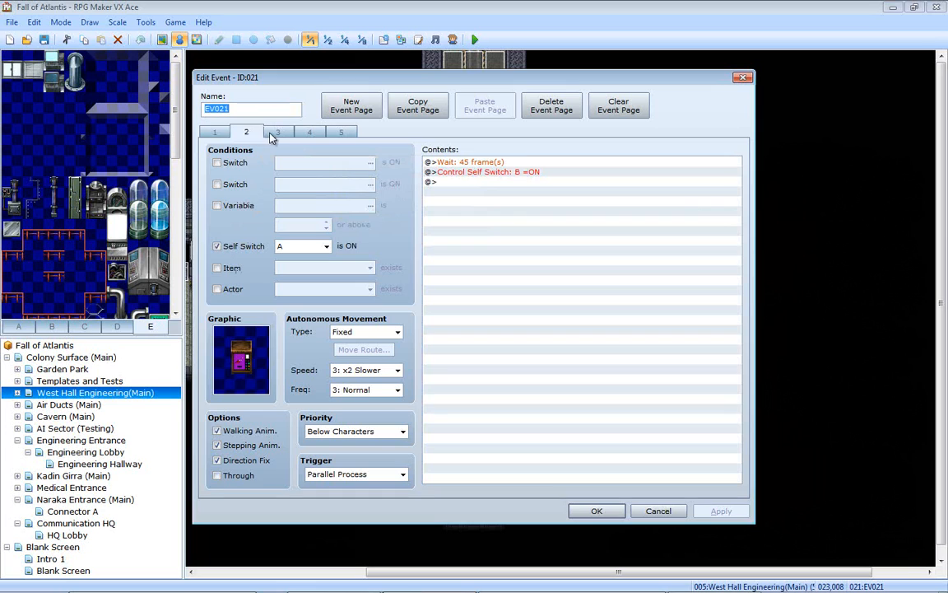
click(277, 132)
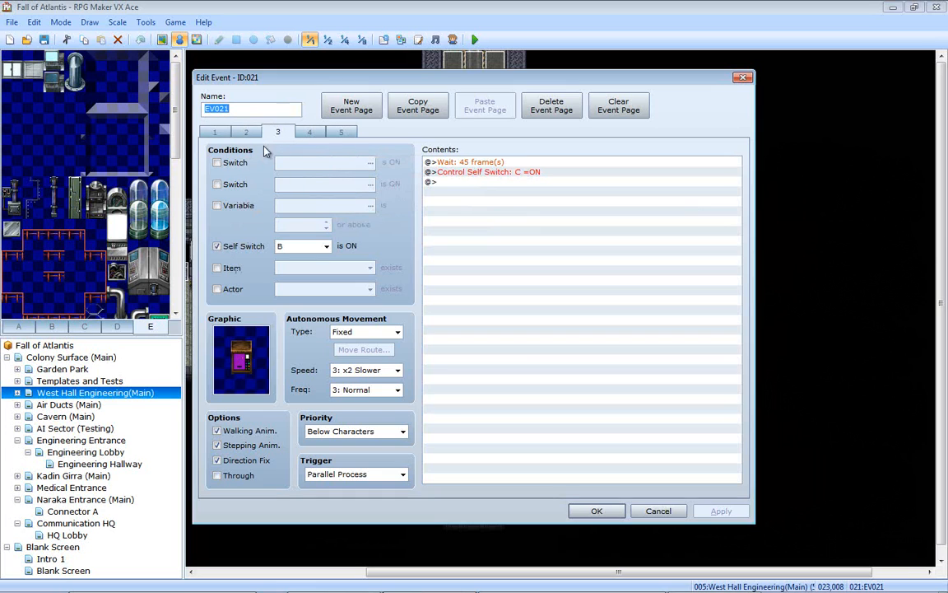
click(214, 132)
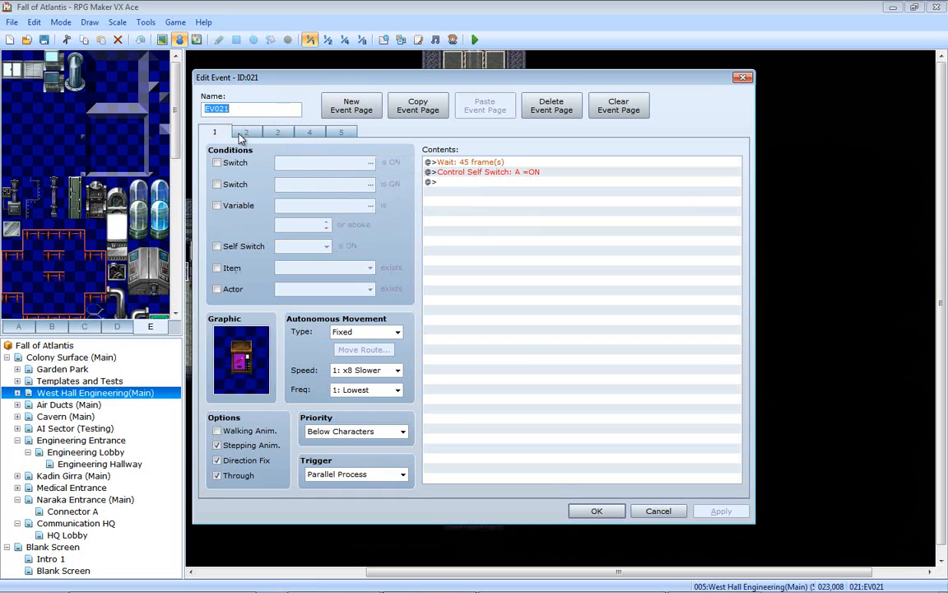
click(246, 132)
double_click(240, 386)
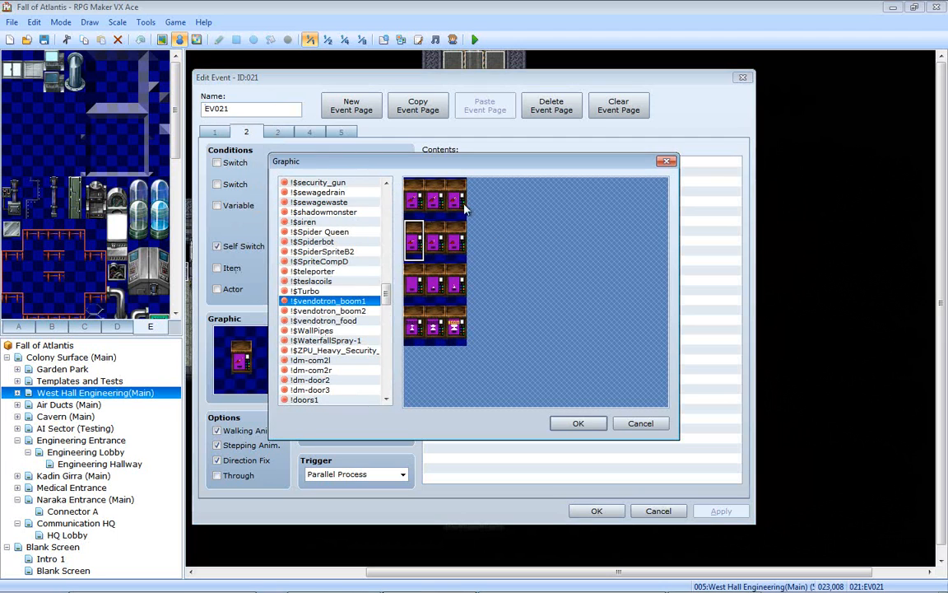
click(374, 312)
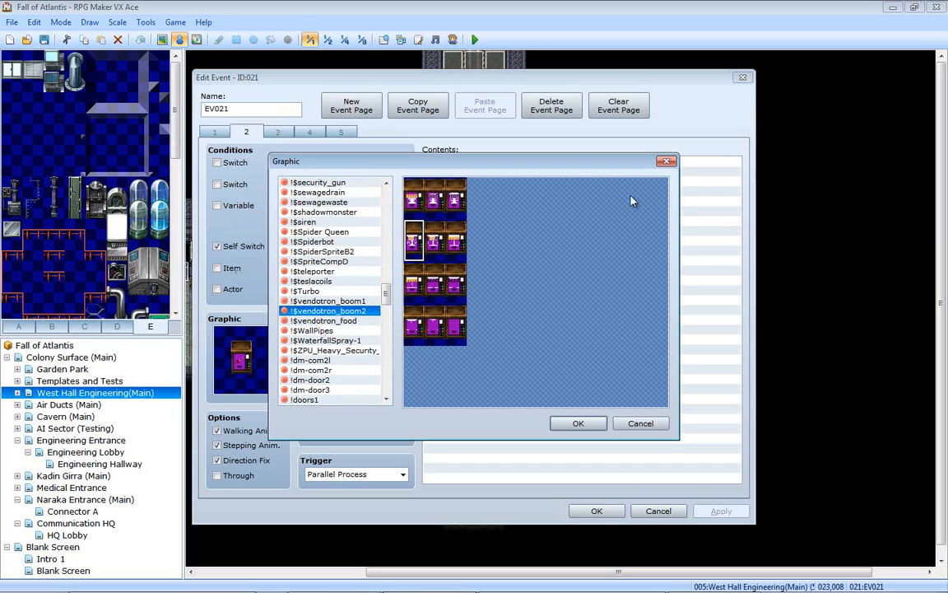
click(667, 163)
click(742, 79)
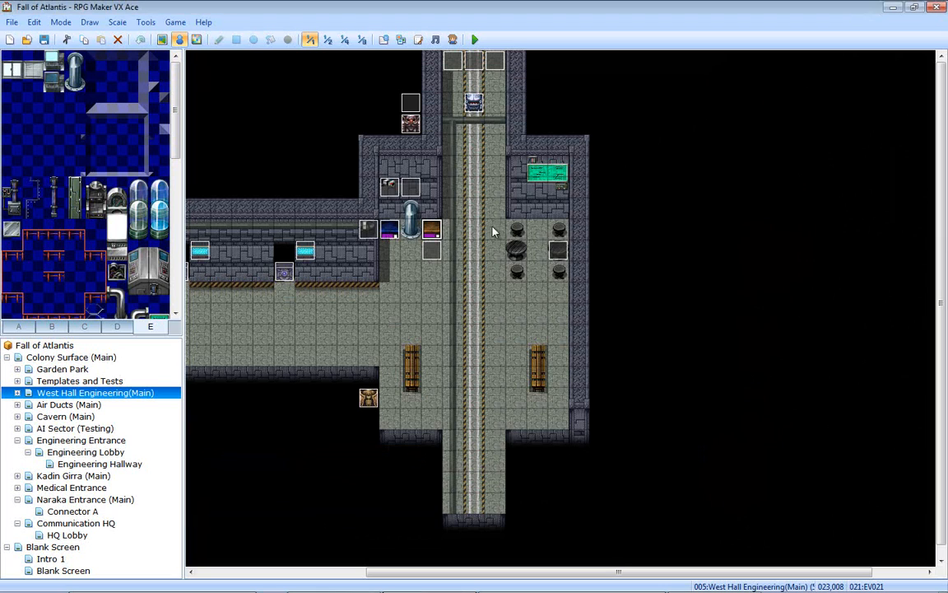
- Set the player's starting position at tile 023,010 of West Hall Engineering(Main), below the brown vending machine
right_click(425, 274)
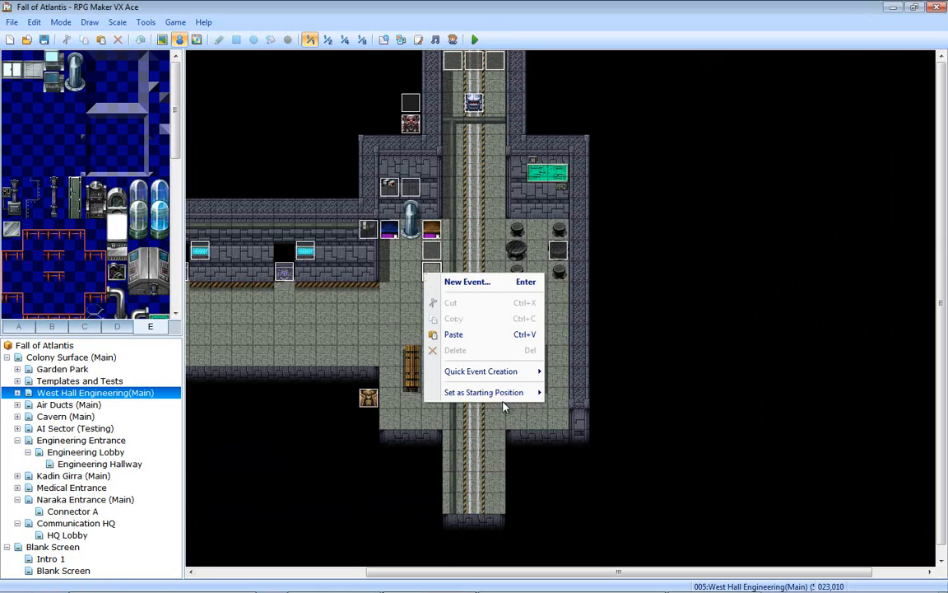
mouse_move(527, 393)
click(562, 398)
- Save and playtest the game in full screen, walk up to the brown vending machine to examine its animation, and close the game
key(F12)
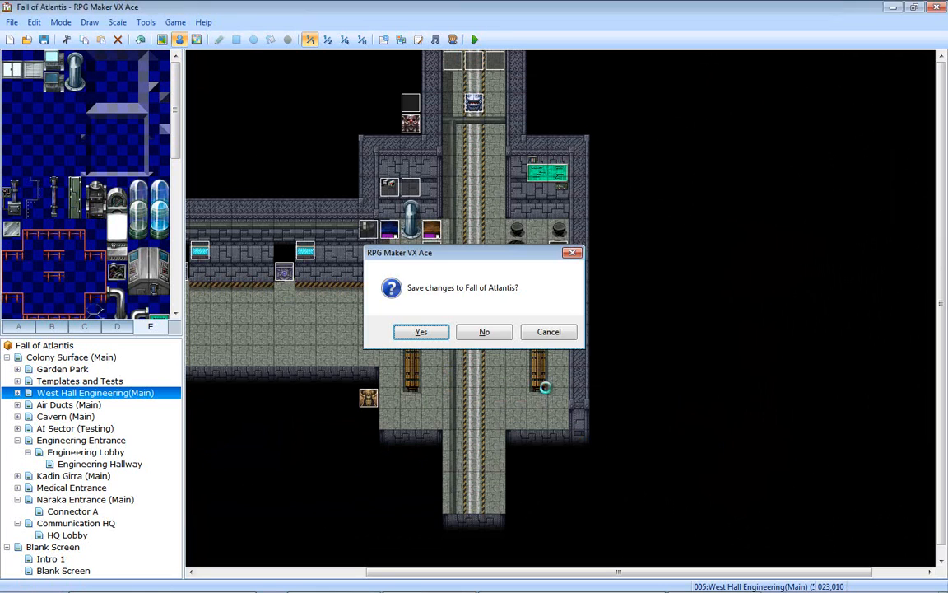
key(Return)
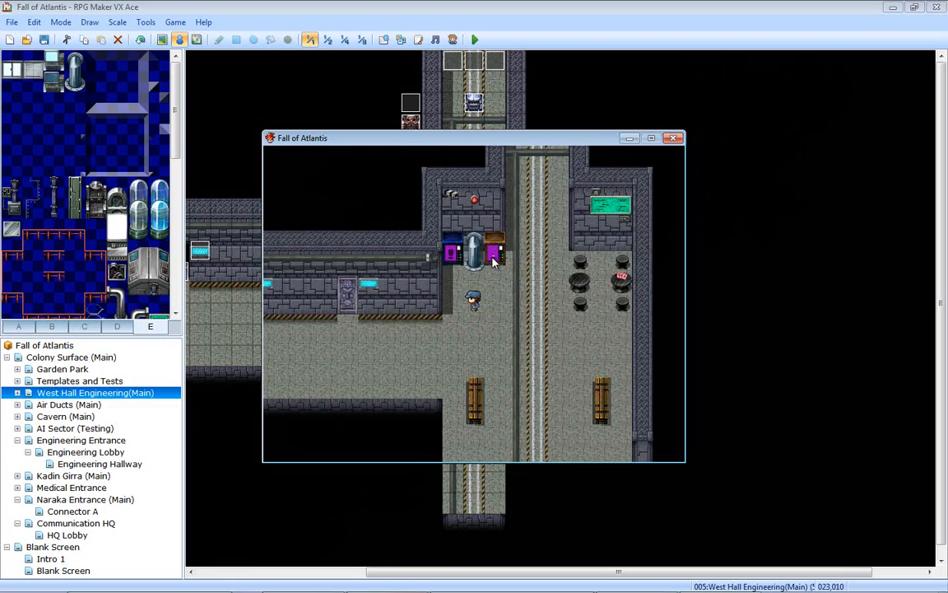
key(alt+Return)
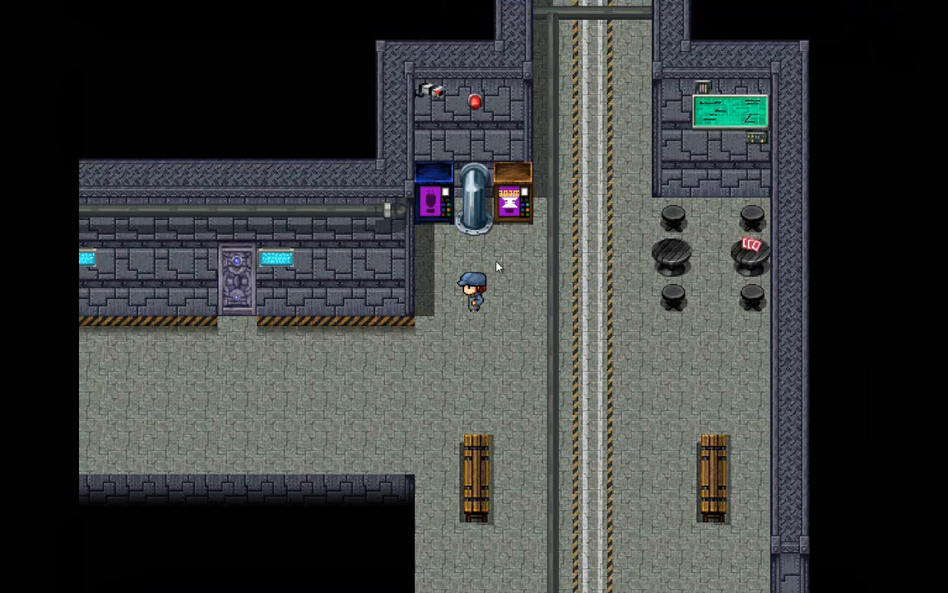
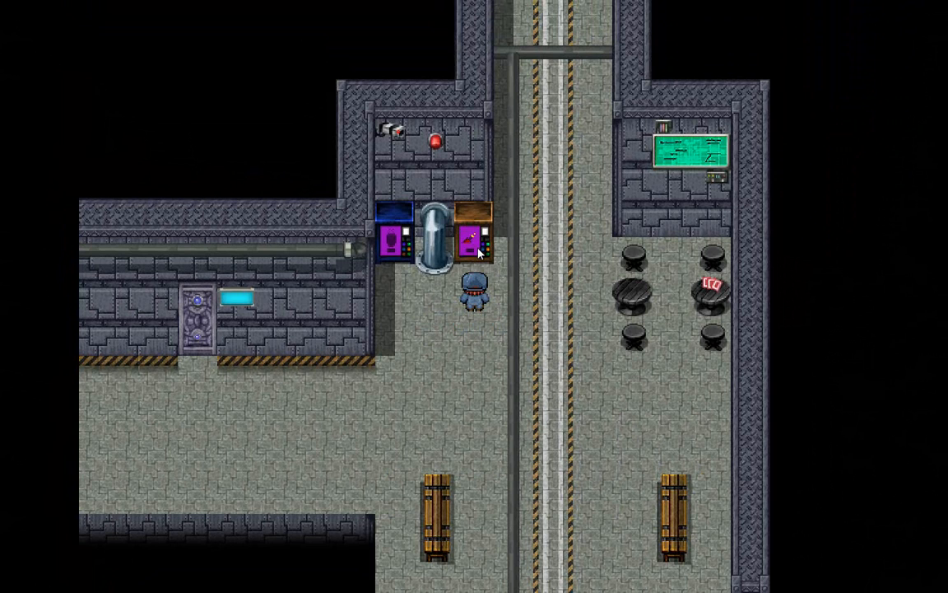
key(alt+F4)
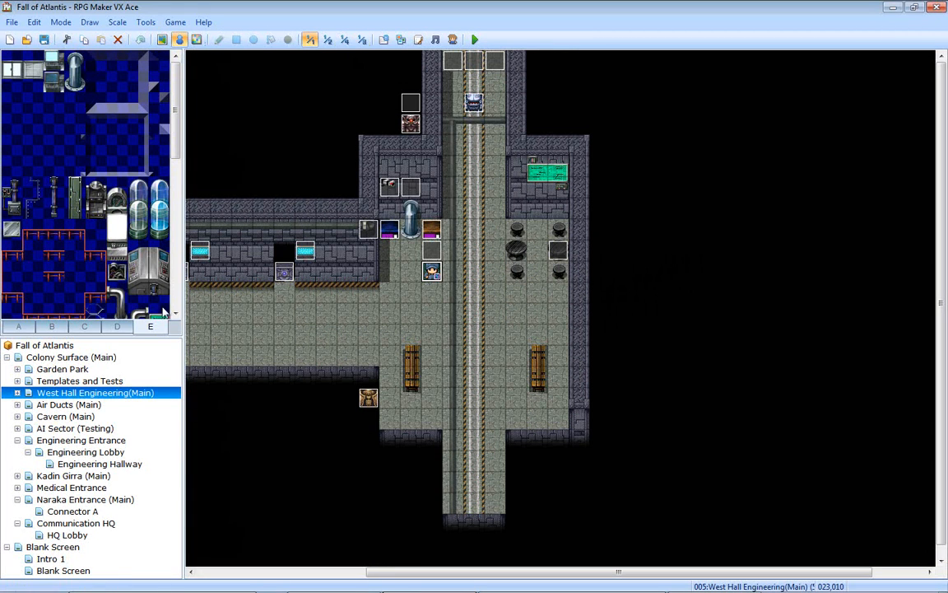
- Look through the Air Ducts, Cavern, AI Sector, Engineering Entrance and Garden Park maps
click(89, 403)
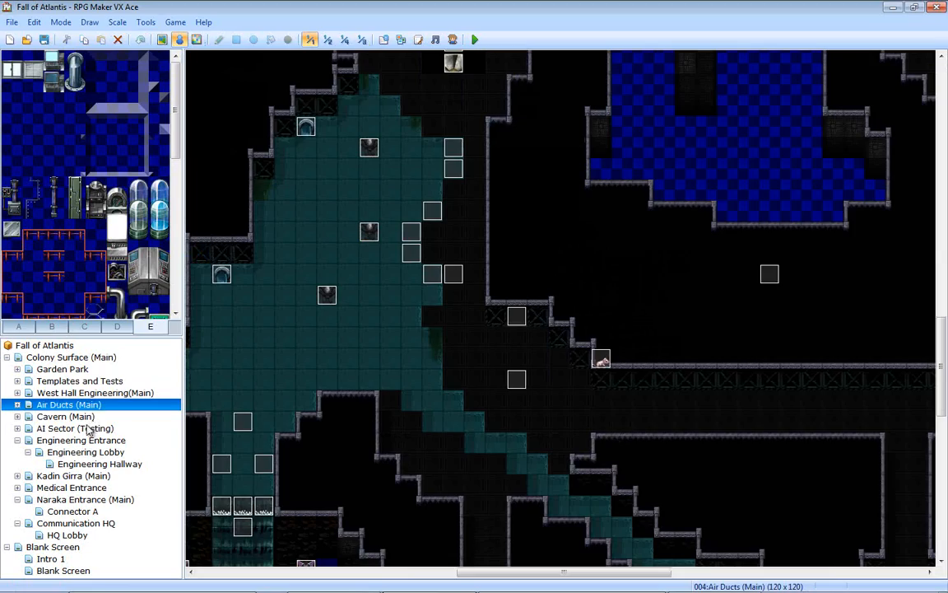
click(87, 416)
click(91, 428)
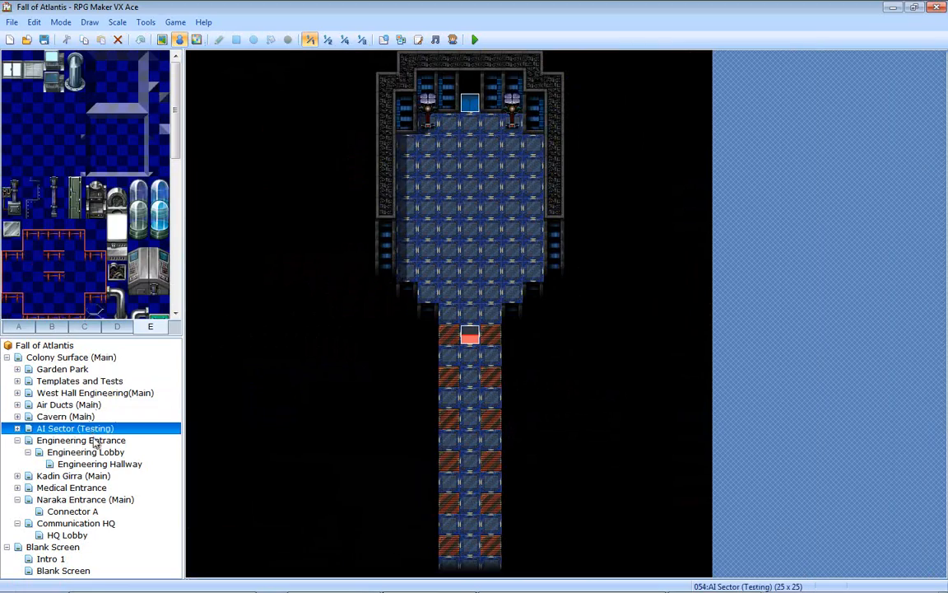
click(95, 441)
middle_click(584, 368)
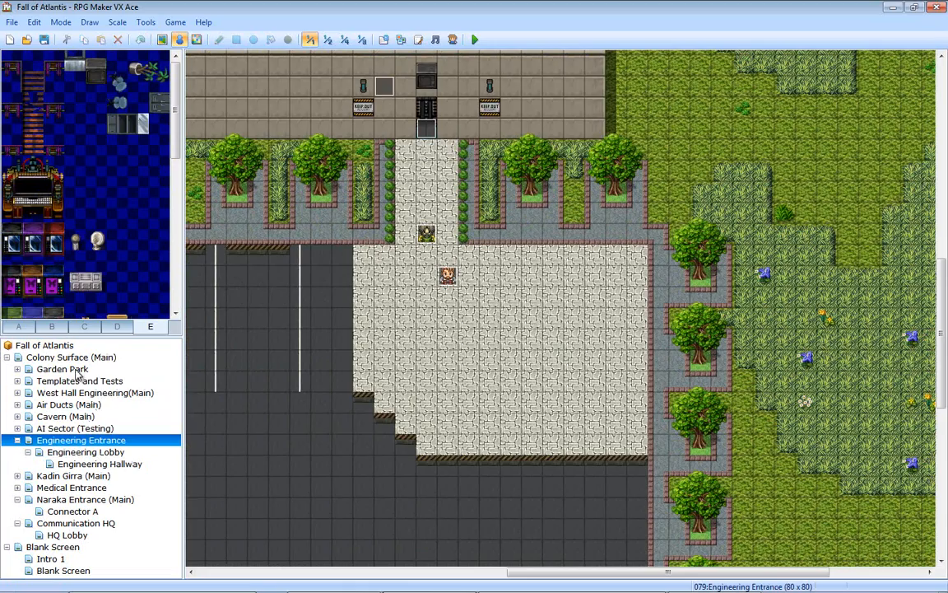
click(62, 369)
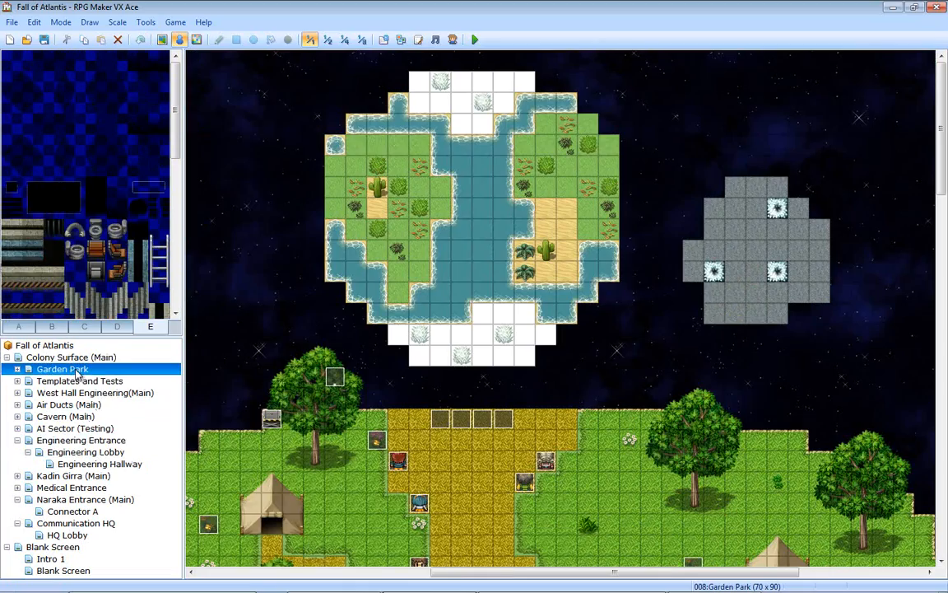
middle_click(486, 265)
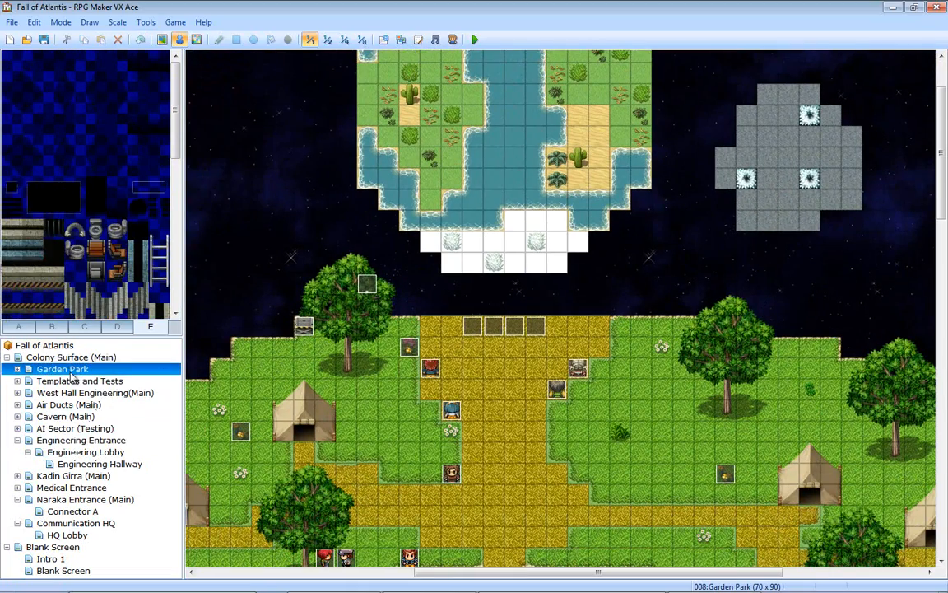
- Survey the Colony Surface (Main) map at 1/4 scale, return to full scale, and examine the BlockOrb event on the road
click(66, 357)
middle_click(356, 267)
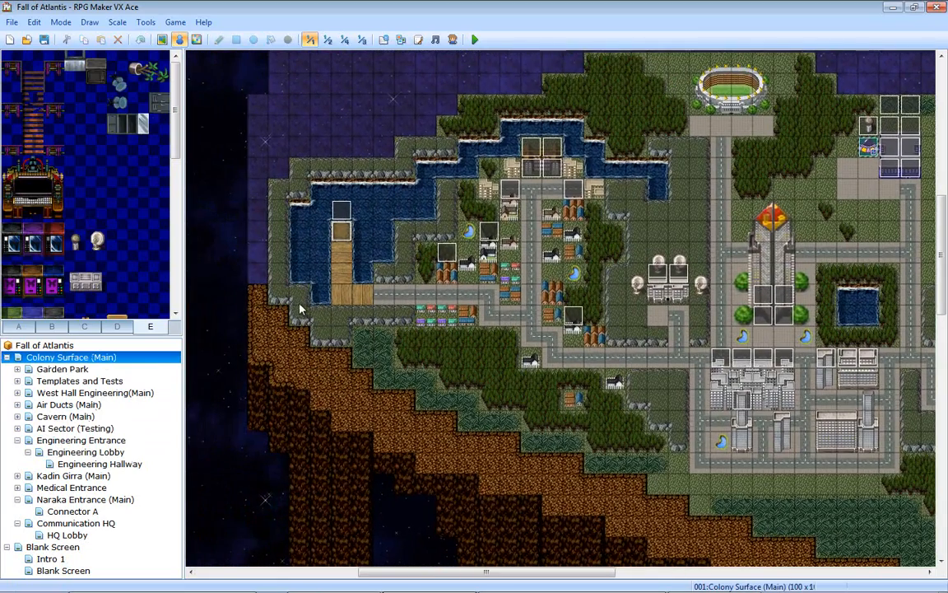
click(328, 38)
click(345, 39)
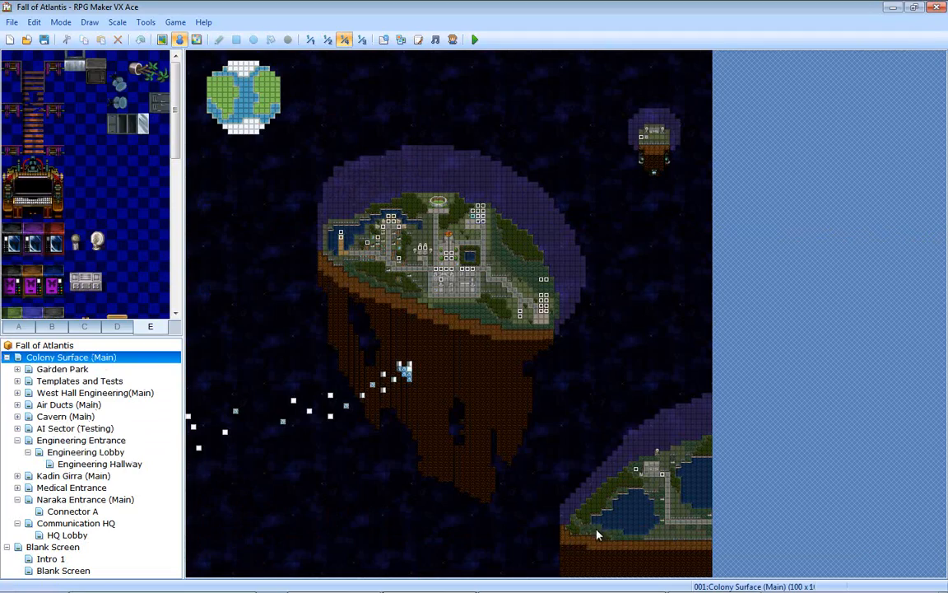
click(310, 40)
mouse_move(387, 155)
middle_down()
mouse_move(760, 461)
mouse_move(823, 361)
middle_up()
scroll(803, 322, up, 1)
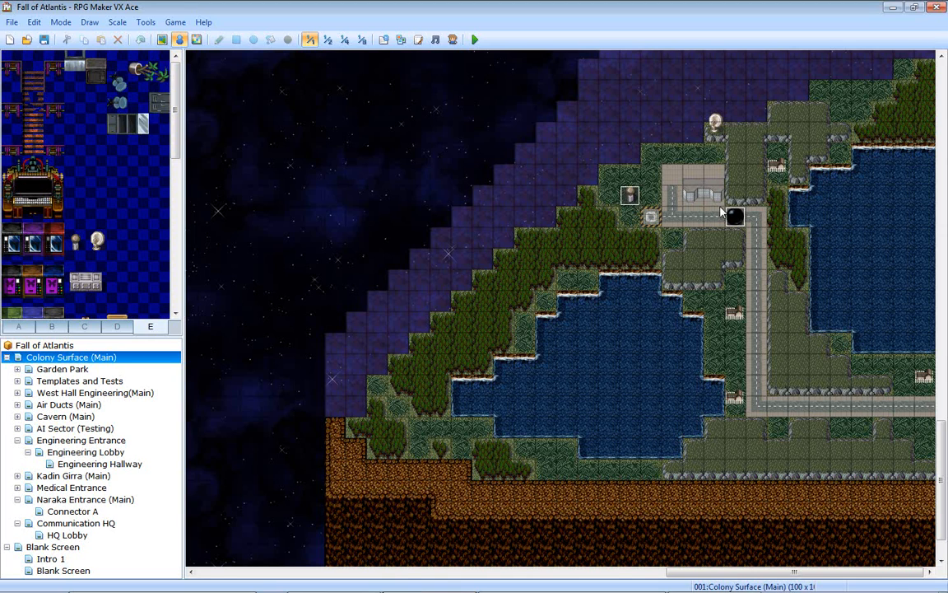
double_click(735, 216)
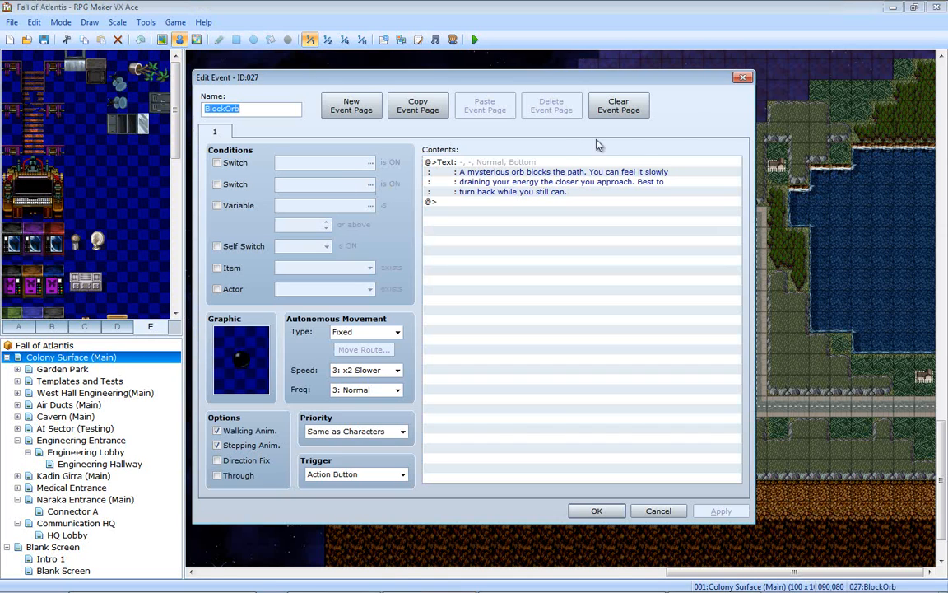
click(743, 78)
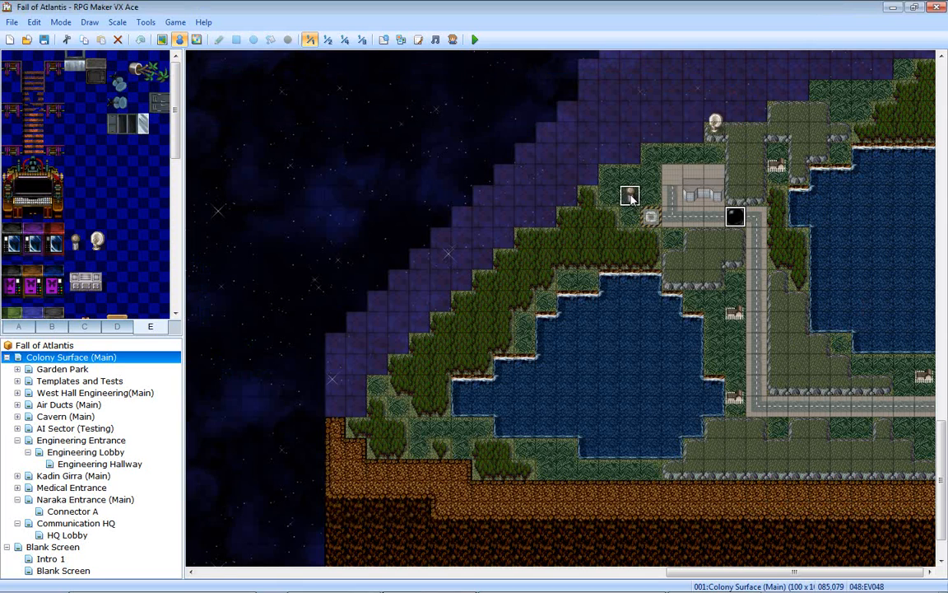
- Move event EV048 on the Colony Surface (Main) map to tile 085,080, beside the landing pad west of the building
drag(630, 195, 630, 217)
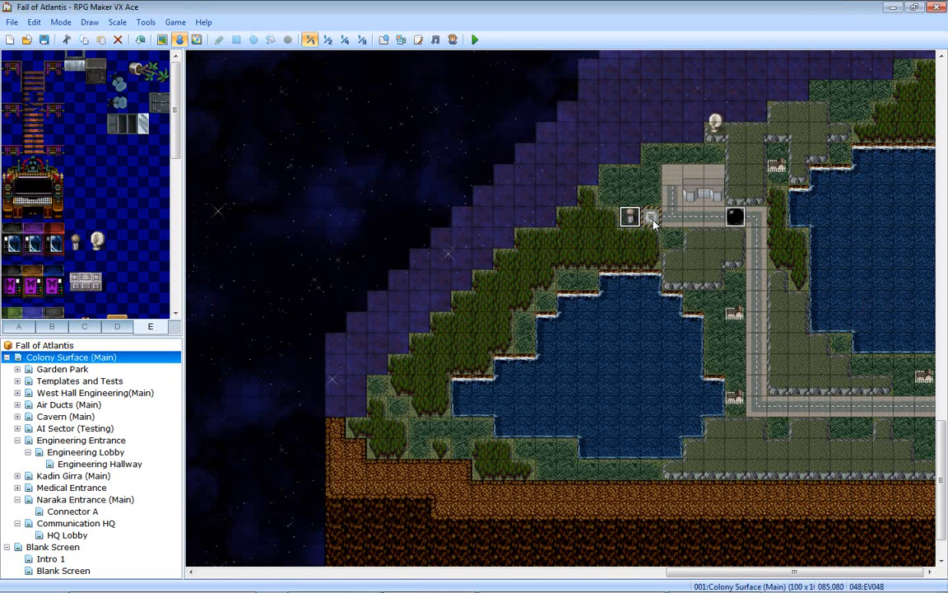
middle_click(656, 265)
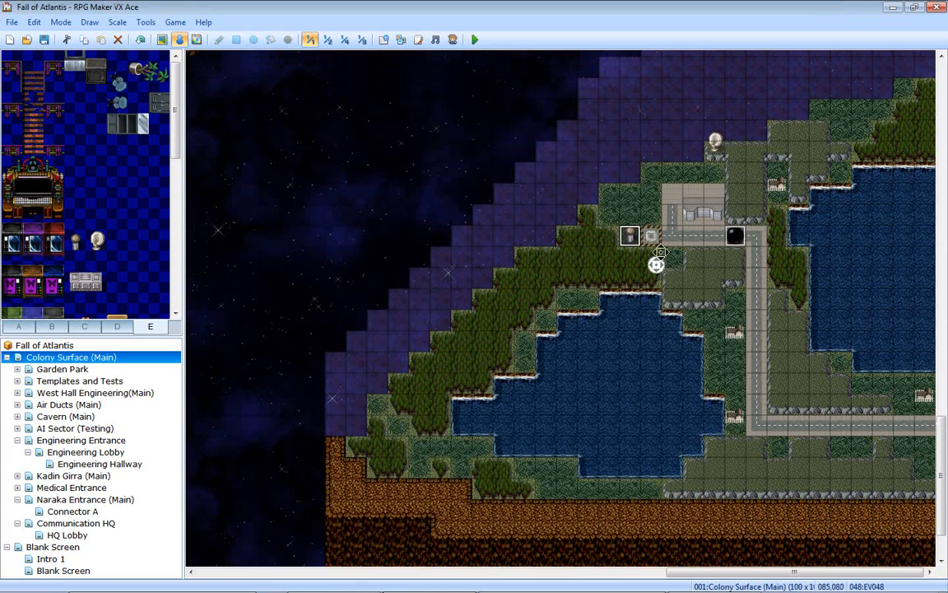
middle_click(658, 263)
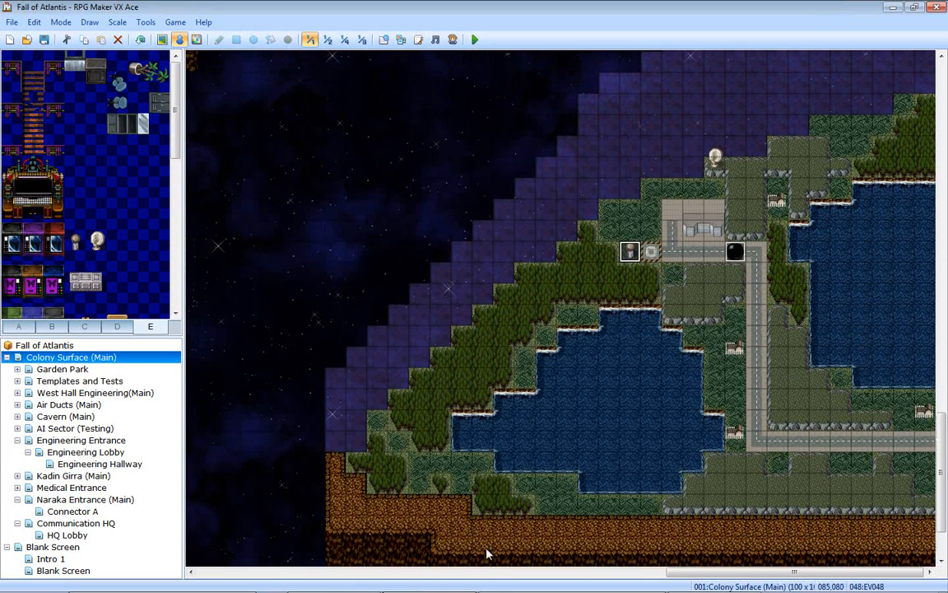
- Switch to GIMP, examine the TileD.png tileset's building tiles, and close the image
mouse_move(516, 586)
click(521, 586)
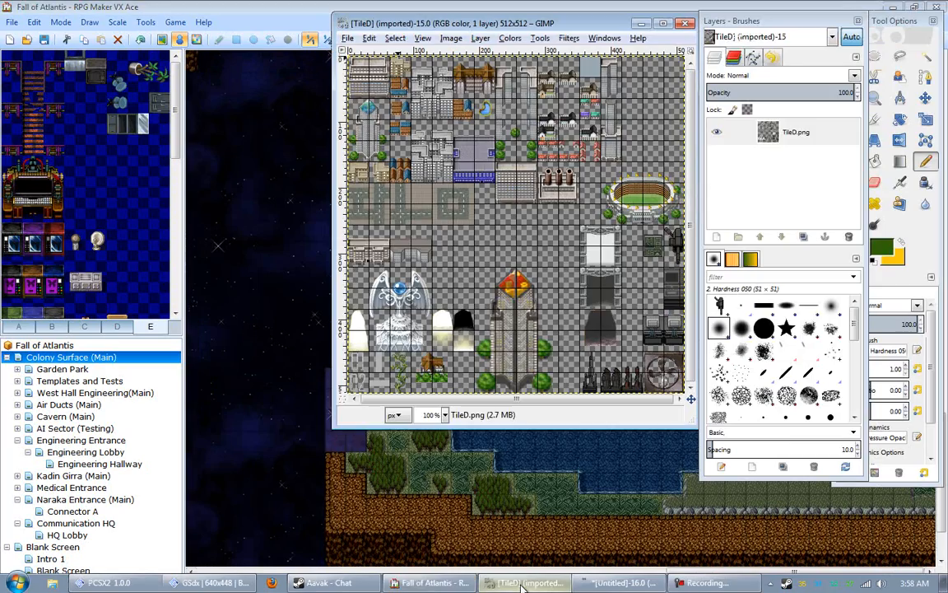
ctrl+scroll(469, 185, down, 2)
middle_drag(470, 185, 524, 94)
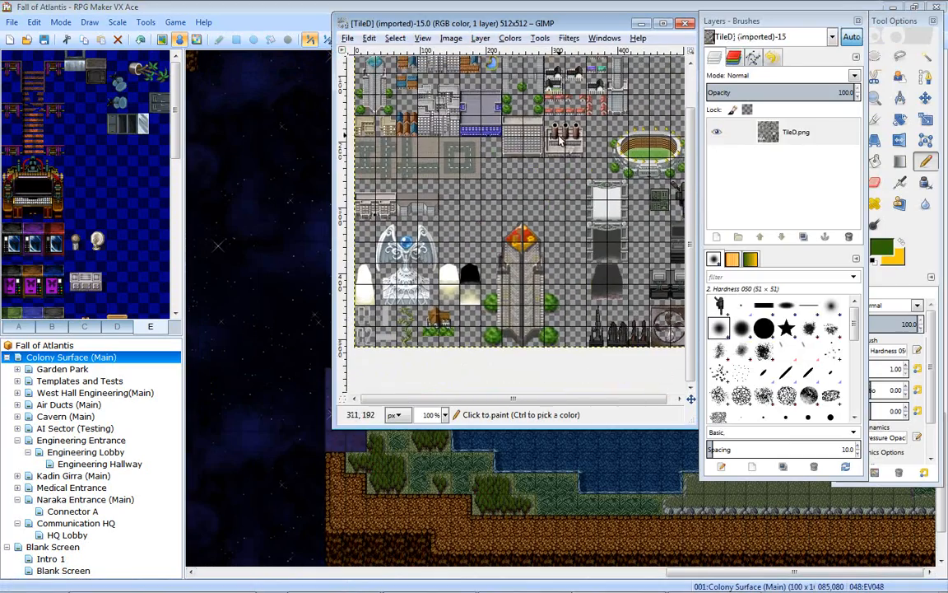
middle_drag(566, 212, 575, 219)
click(686, 27)
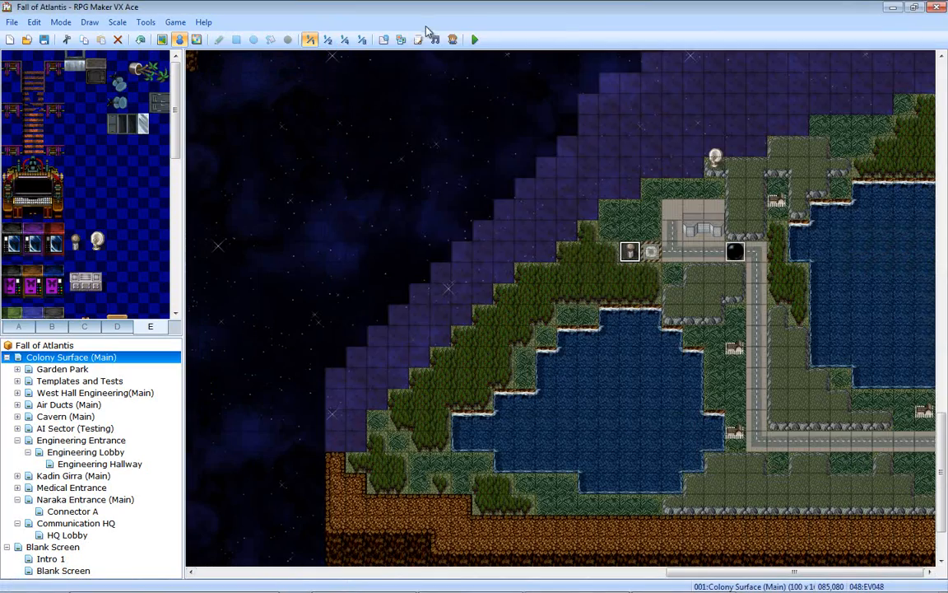
- Browse the background music tracks in RPG Maker's Sound Test and close it
click(434, 39)
click(422, 287)
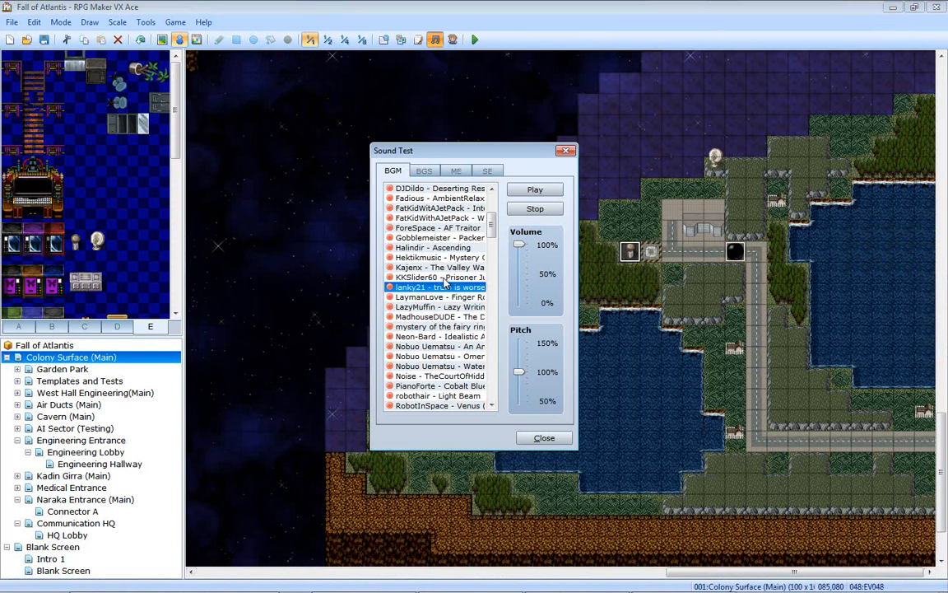
click(446, 277)
scroll(450, 221, up, 3)
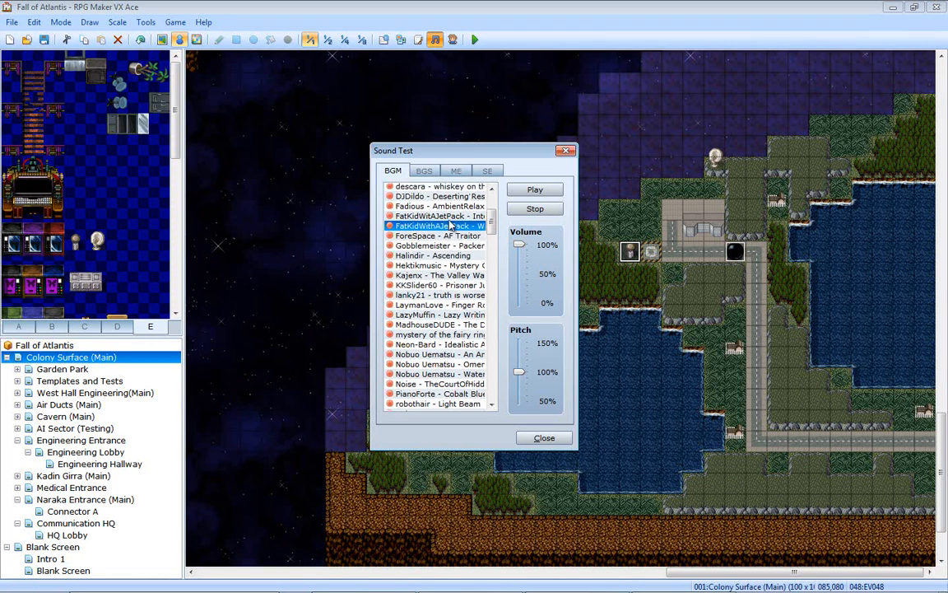
click(443, 228)
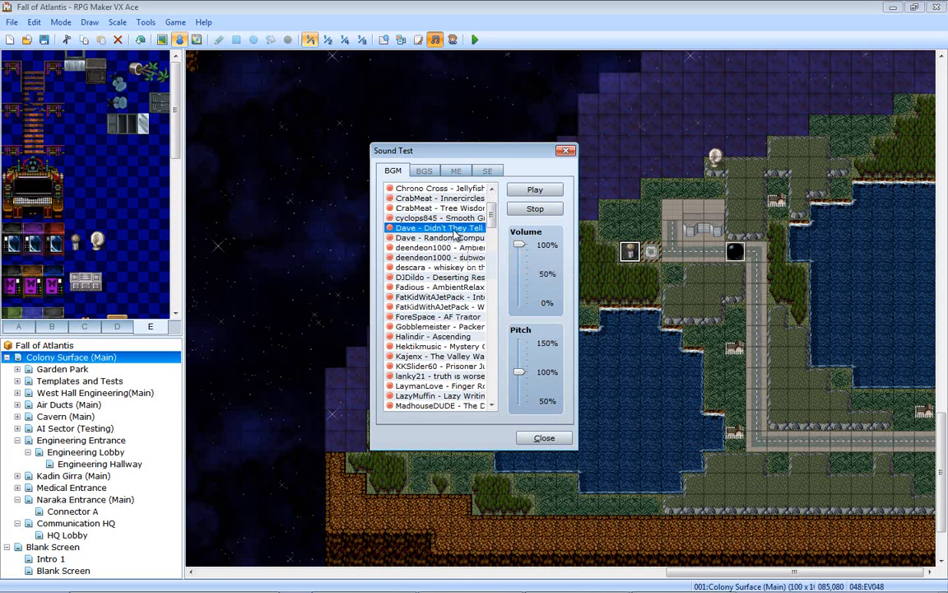
click(566, 152)
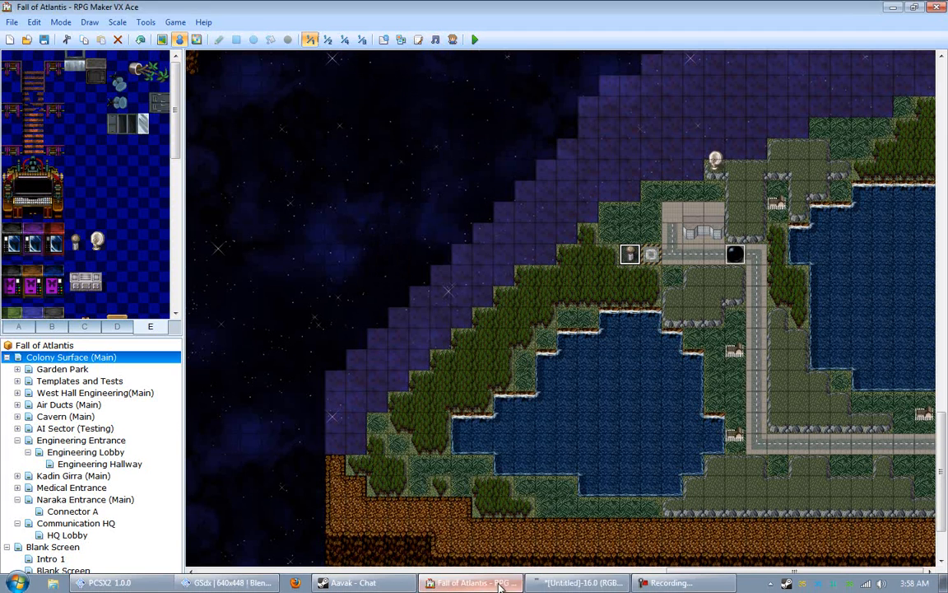
- Switch to GIMP, enlarge the image window, and examine the three security gun frames at 400%
click(568, 589)
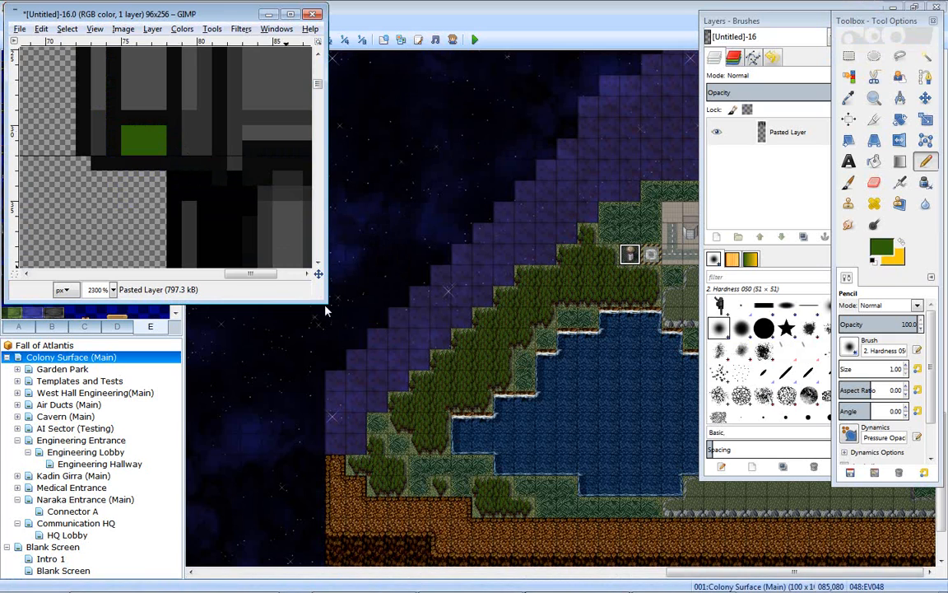
drag(307, 293, 711, 544)
key(z)
ctrl+scroll(338, 221, down, 5)
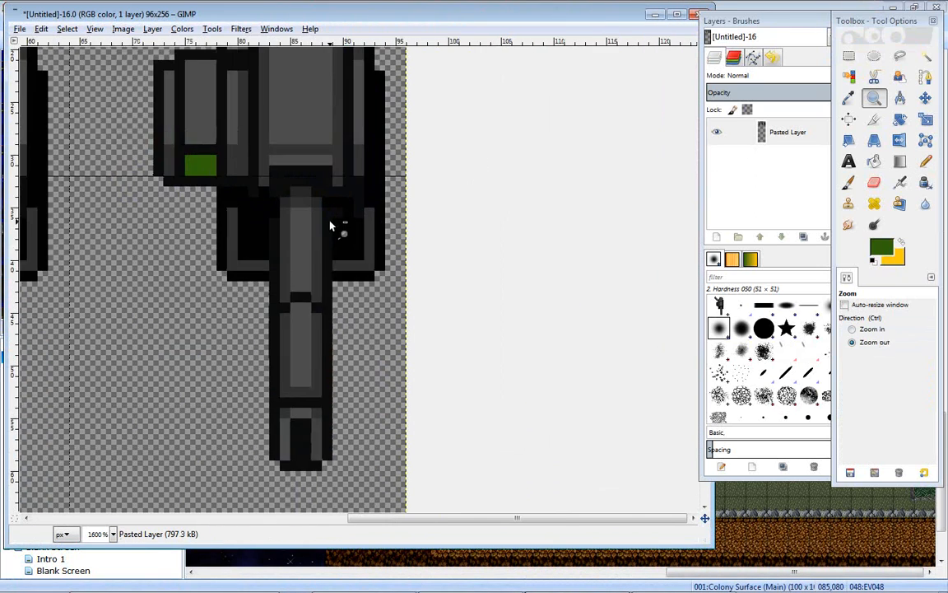
middle_drag(328, 204, 316, 248)
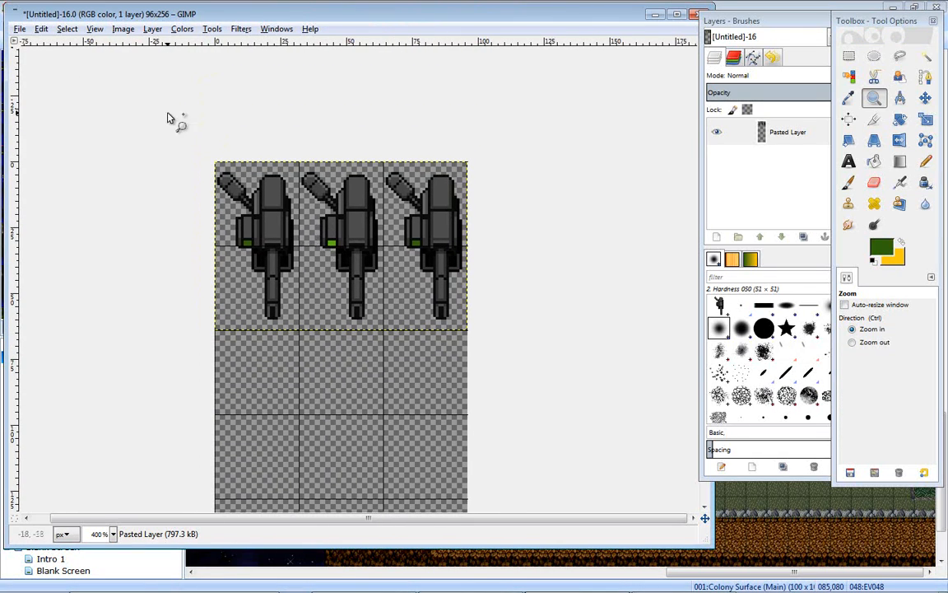
click(19, 29)
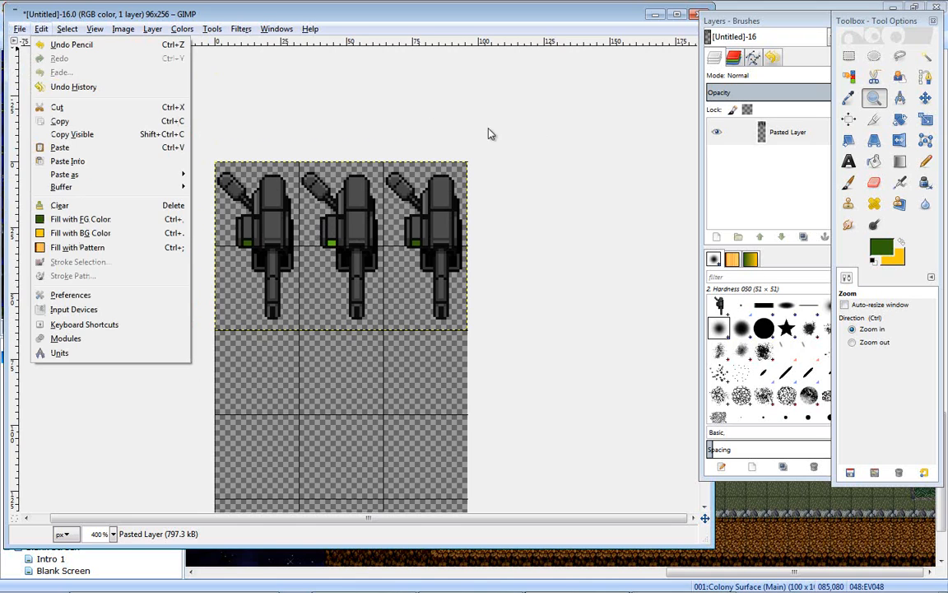
click(549, 124)
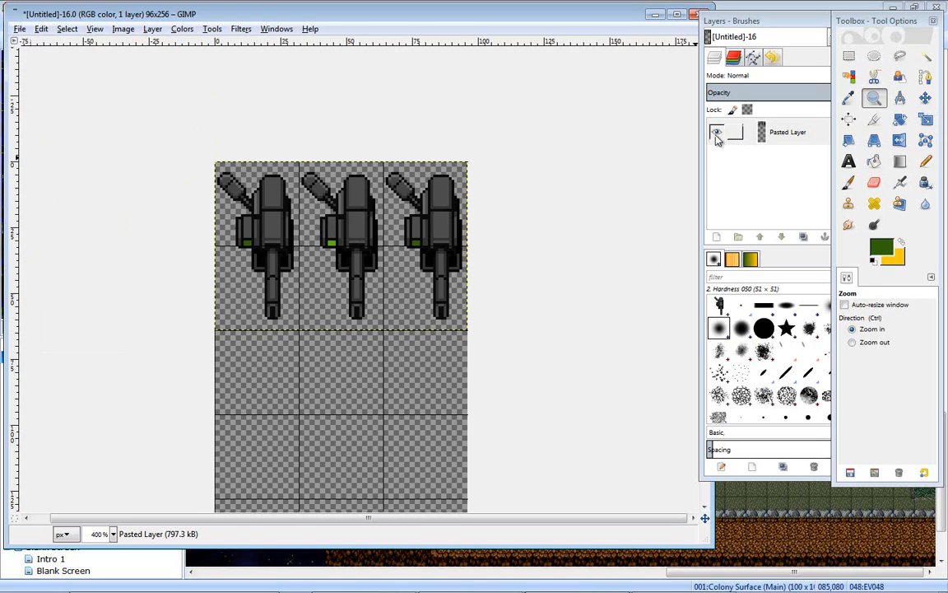
- Hide the Pasted Layer holding the gun frames, shrink the image window, and view the empty sheet at 100%
key(Delete)
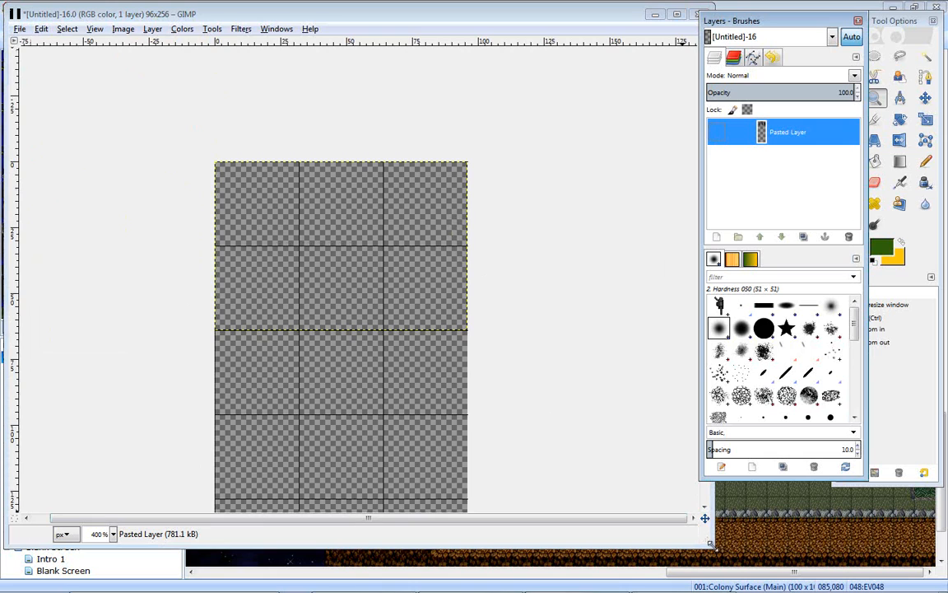
drag(712, 545, 447, 381)
ctrl+scroll(295, 260, down, 4)
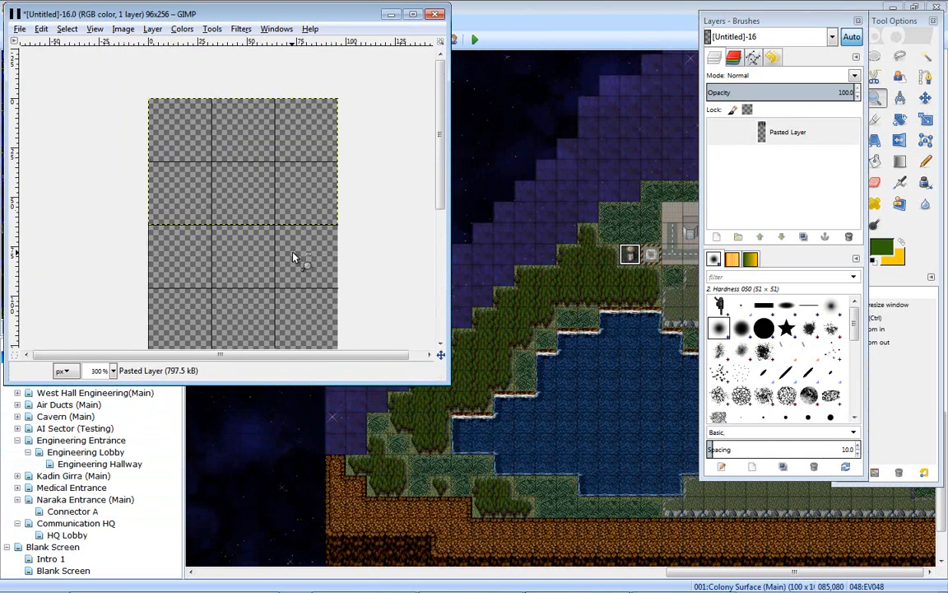
- Start opening an image, preview the door sprites in the Characters folder, and go to the Tilesets folder
click(20, 29)
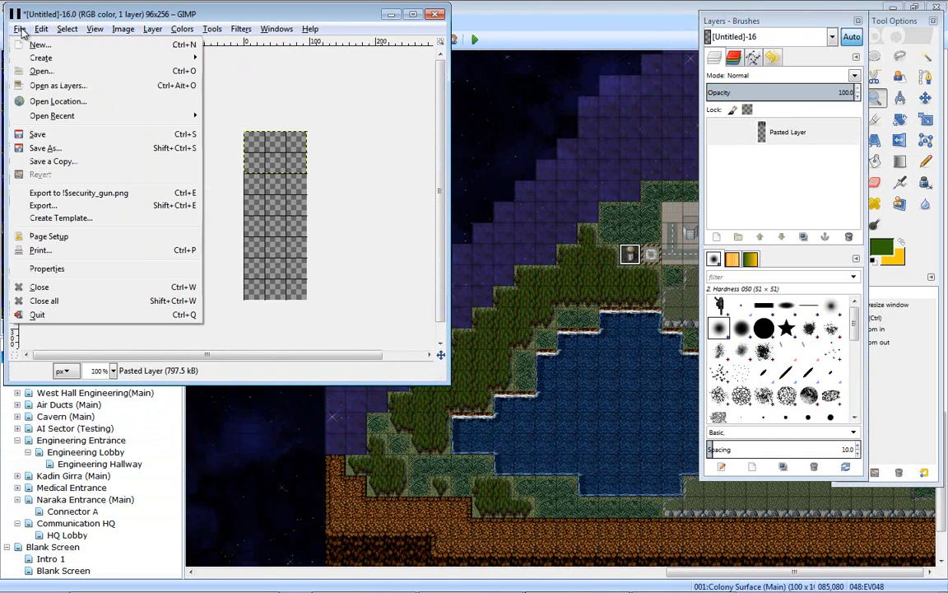
click(43, 72)
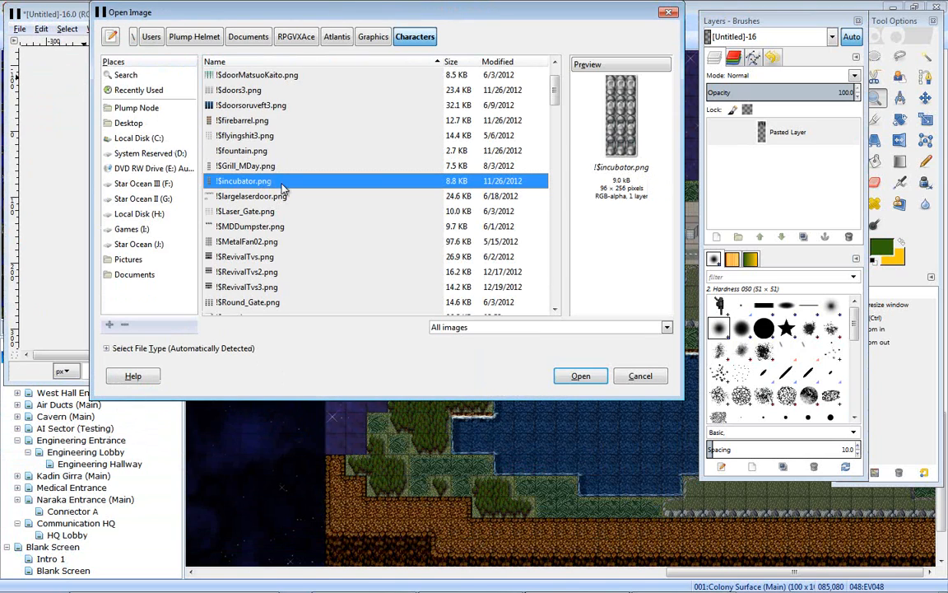
click(262, 76)
click(260, 91)
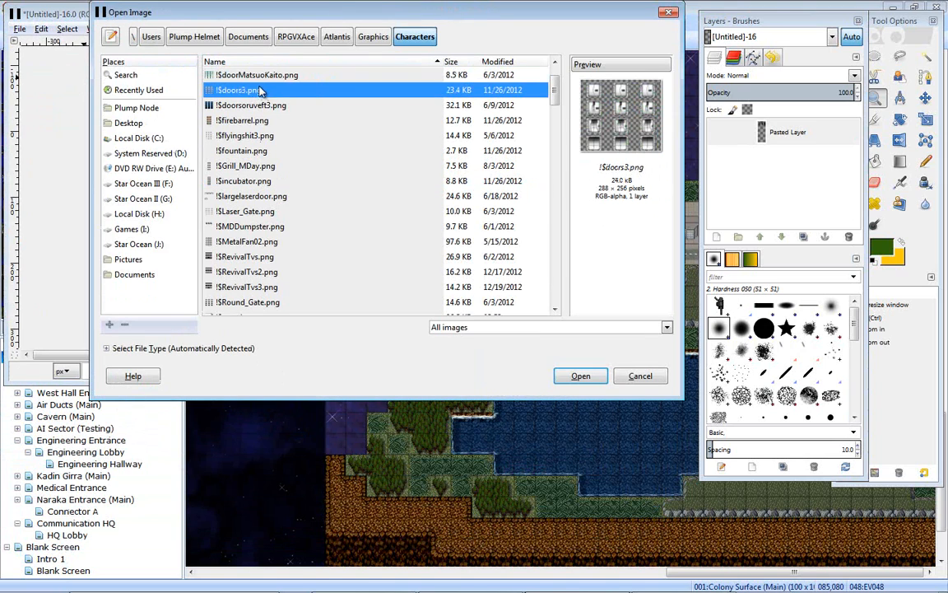
click(265, 107)
click(368, 40)
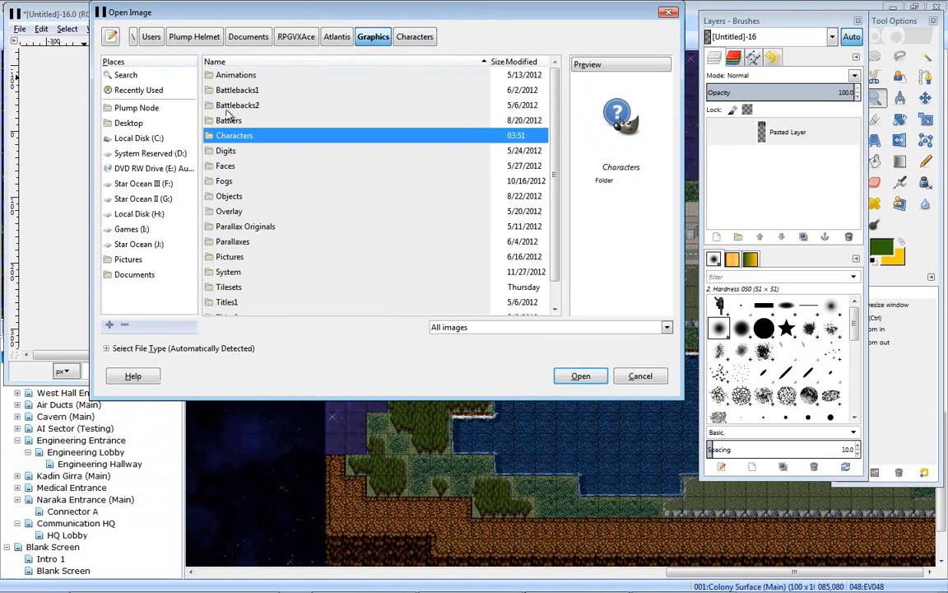
double_click(232, 286)
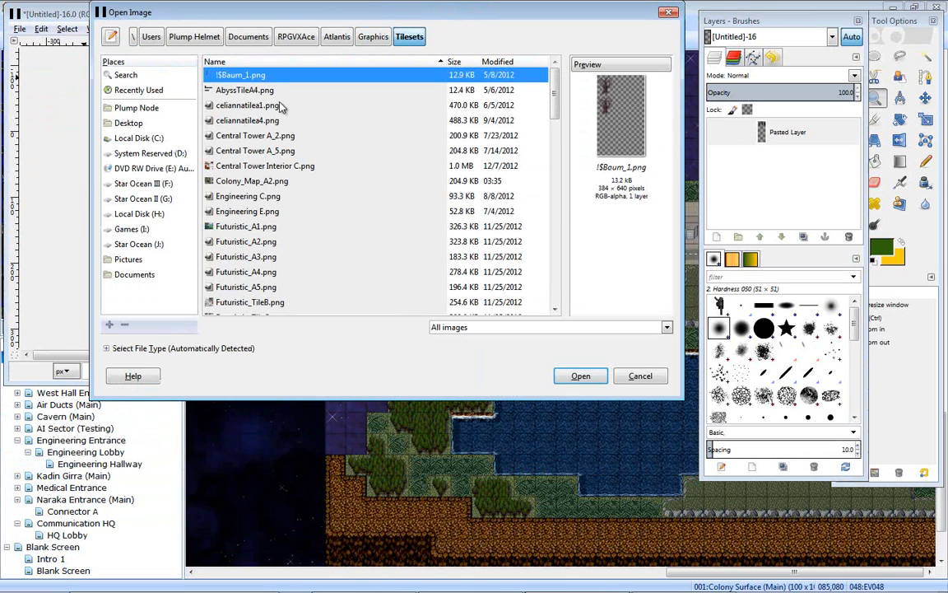
- Sort the tileset files by modification date and preview them from Outside_A3_Remix.png through FuturisticTileEcrEB.png
click(247, 92)
click(485, 61)
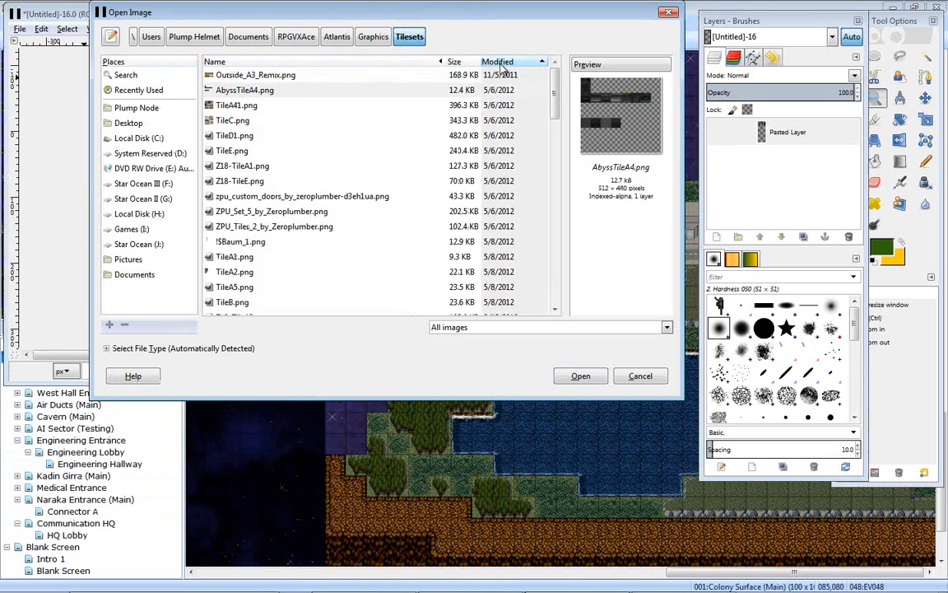
click(243, 73)
click(242, 89)
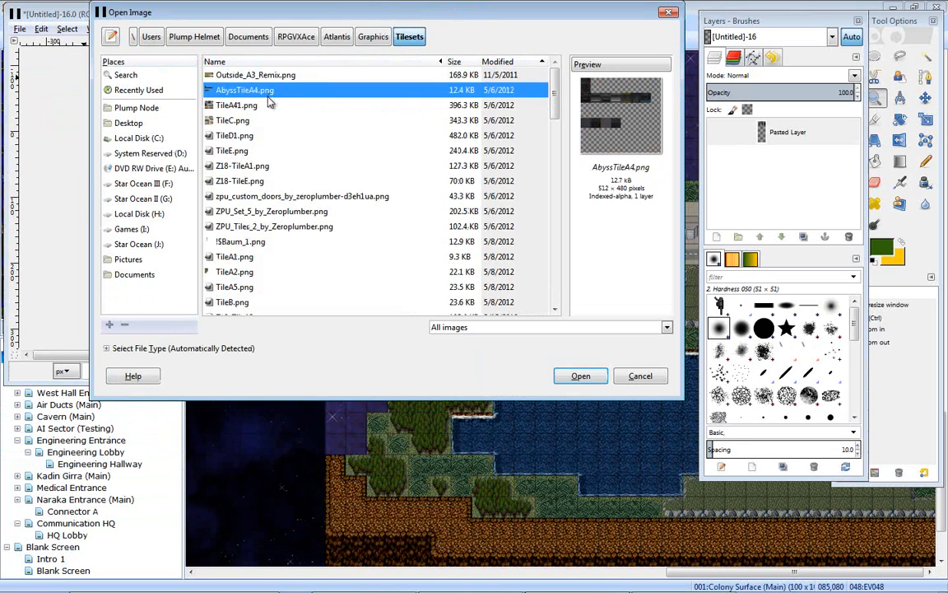
click(247, 105)
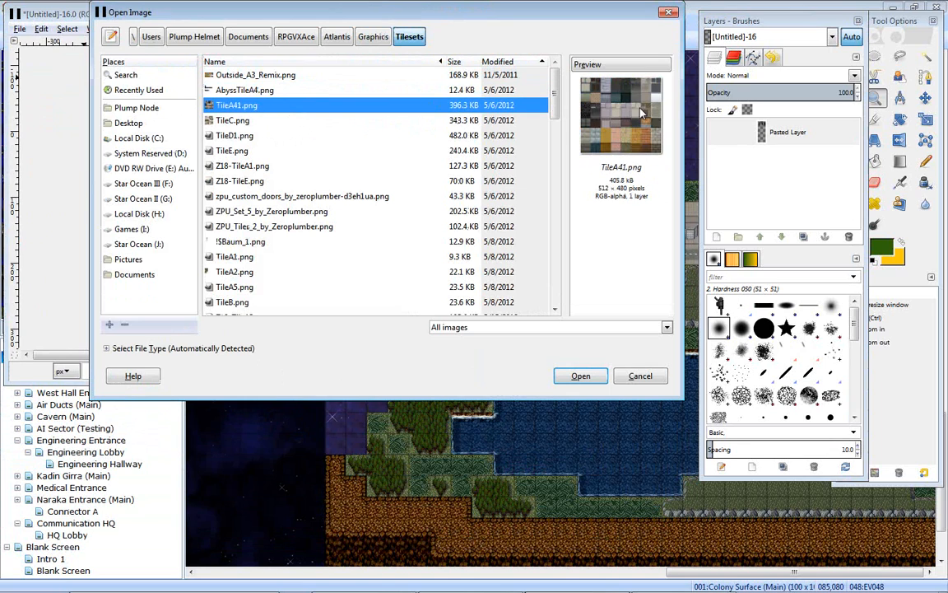
click(260, 121)
click(257, 136)
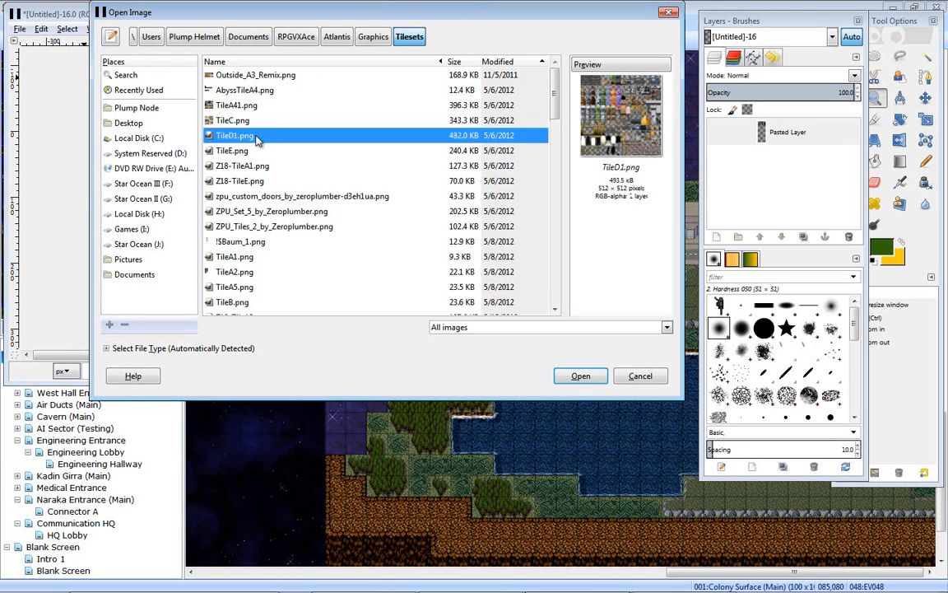
key(Down)
key(Down)
key(Down)
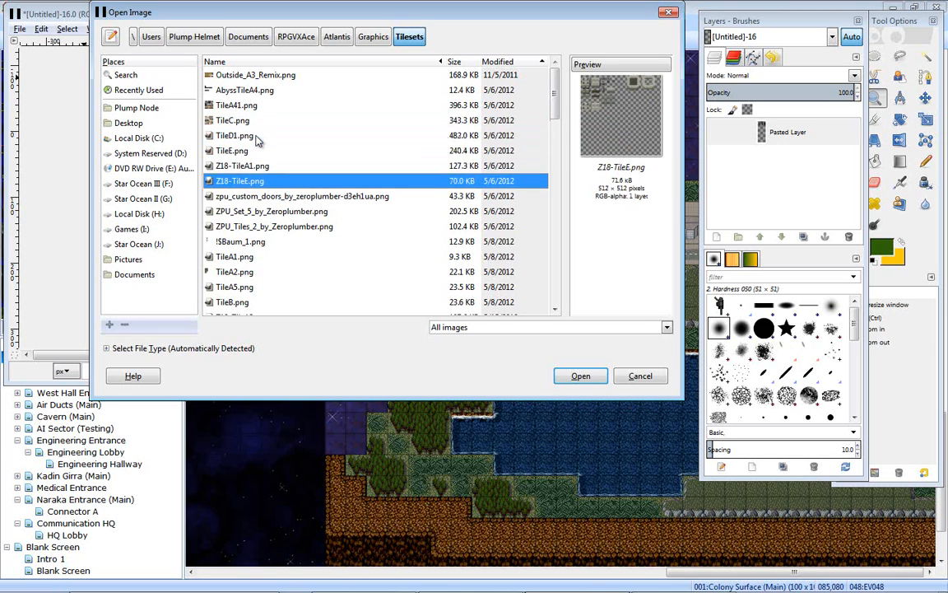
key(Down)
key(Down)
key(Down)
key(Down)
key(Down)
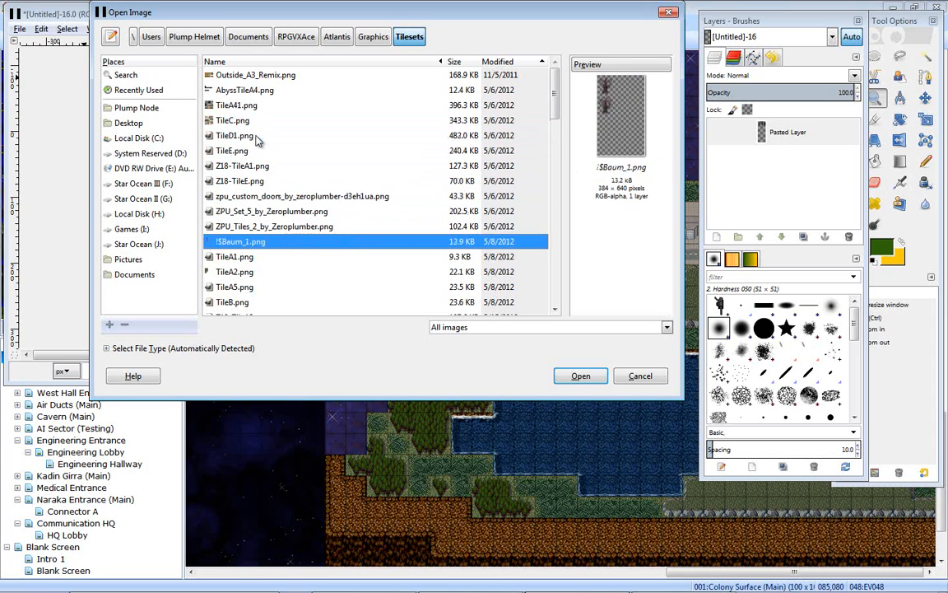
key(Down)
key(Down)
key(Down)
key(Down)
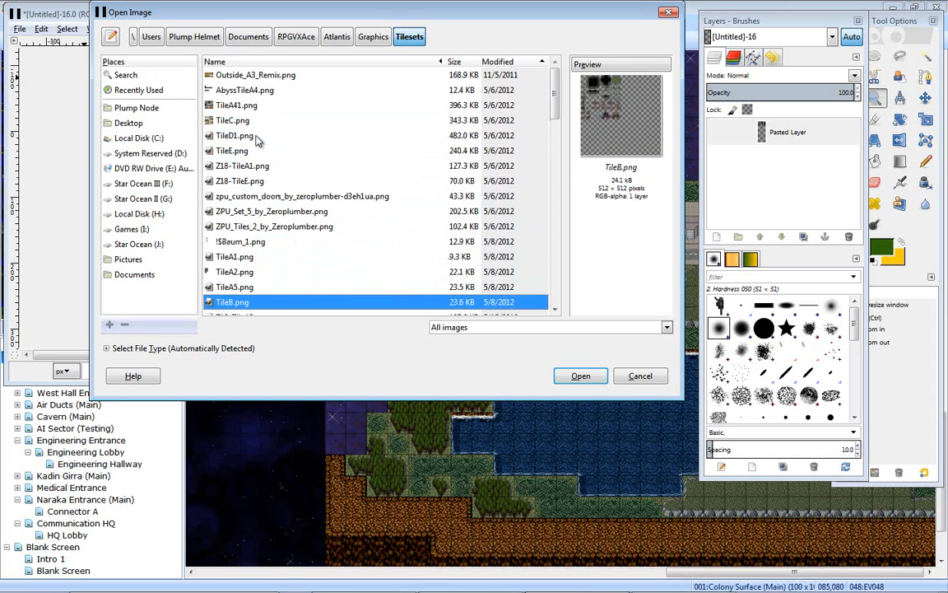
key(Down)
key(Down)
key(Down)
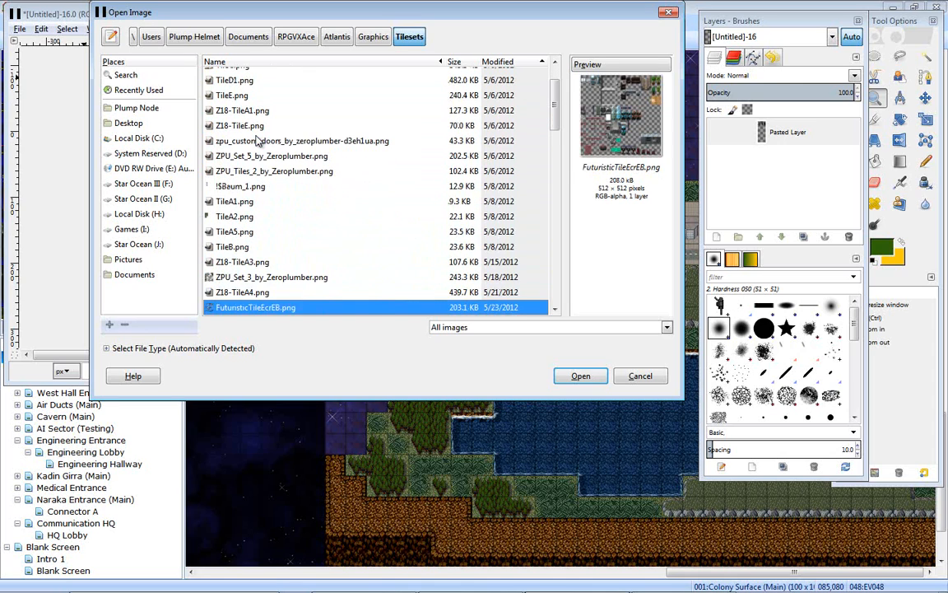
key(Up)
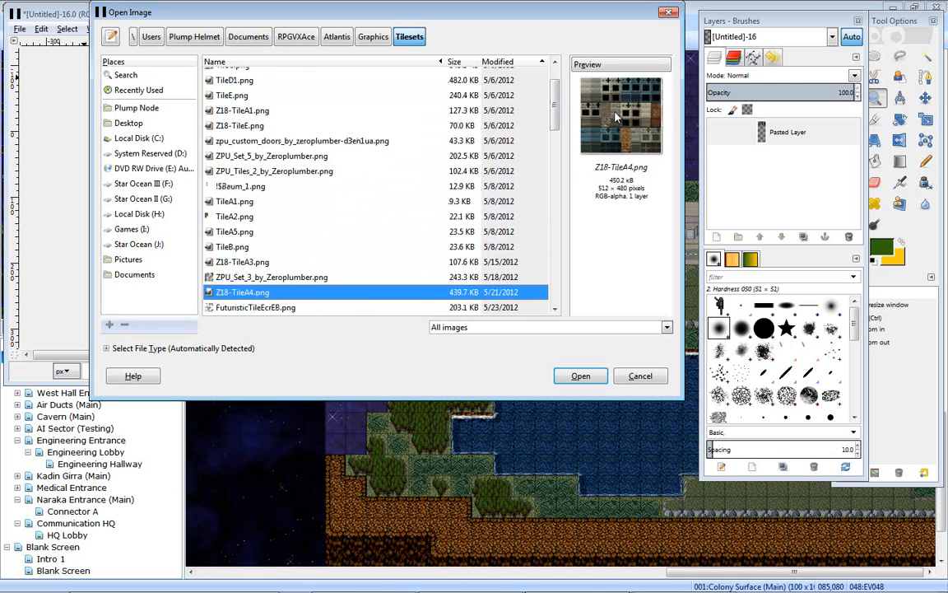
- Open Z18-TileA4.png, examine its wall tiles, and close the image
double_click(246, 293)
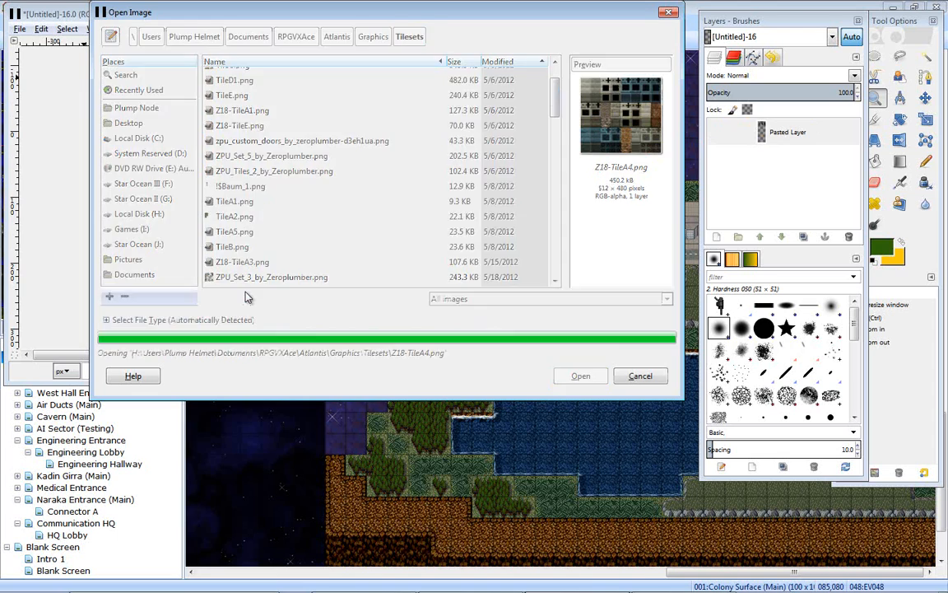
click(439, 419)
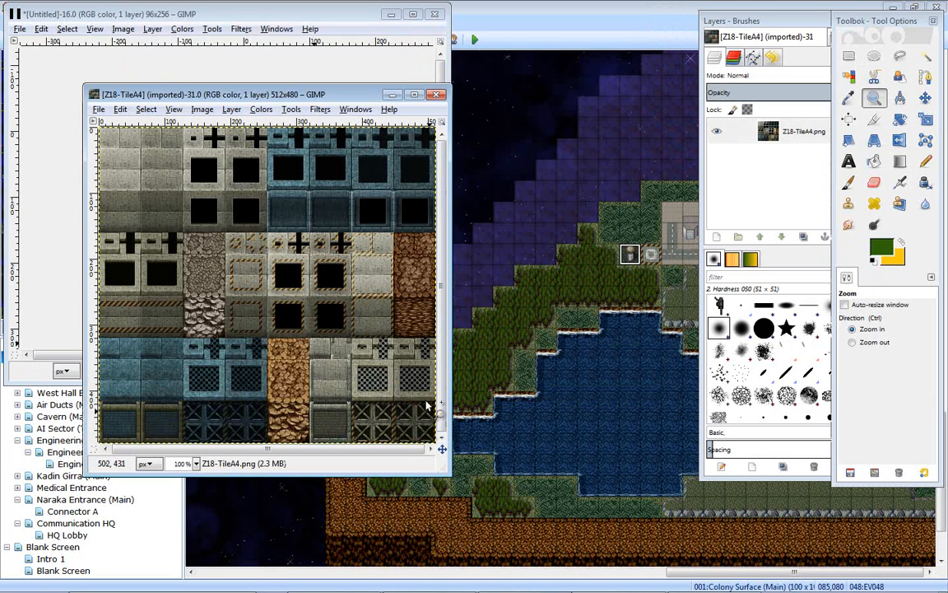
middle_drag(321, 274, 260, 254)
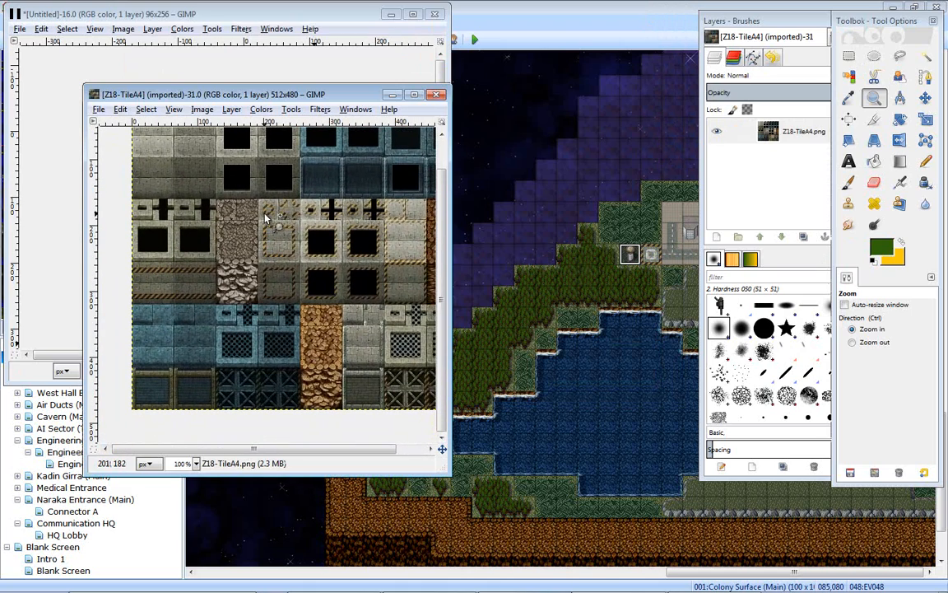
middle_drag(265, 218, 250, 257)
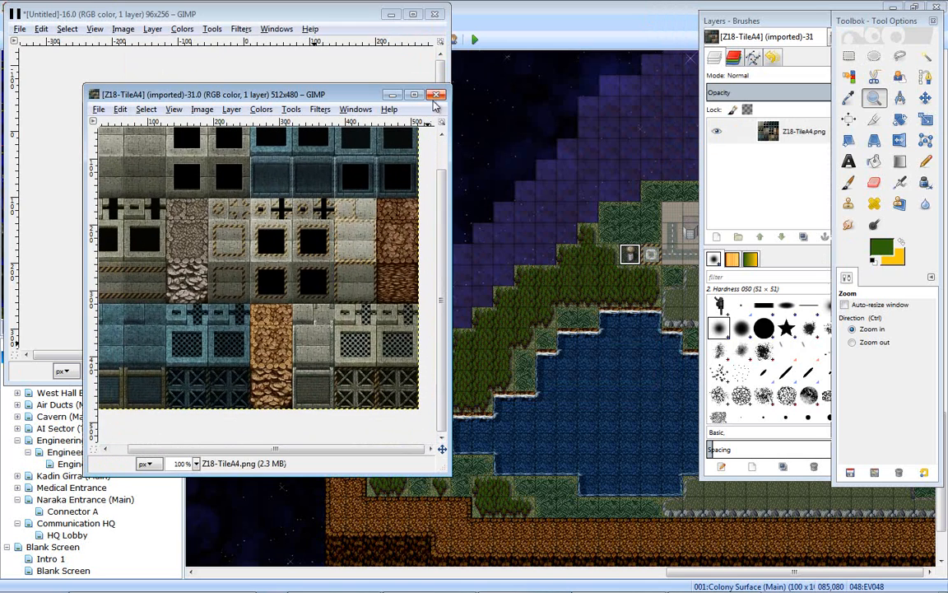
click(393, 83)
- Preview the tileset files from Z18-TileA5.png to ZPU_Tiles_2_by_Zeroplumber.png without opening any of them
click(23, 31)
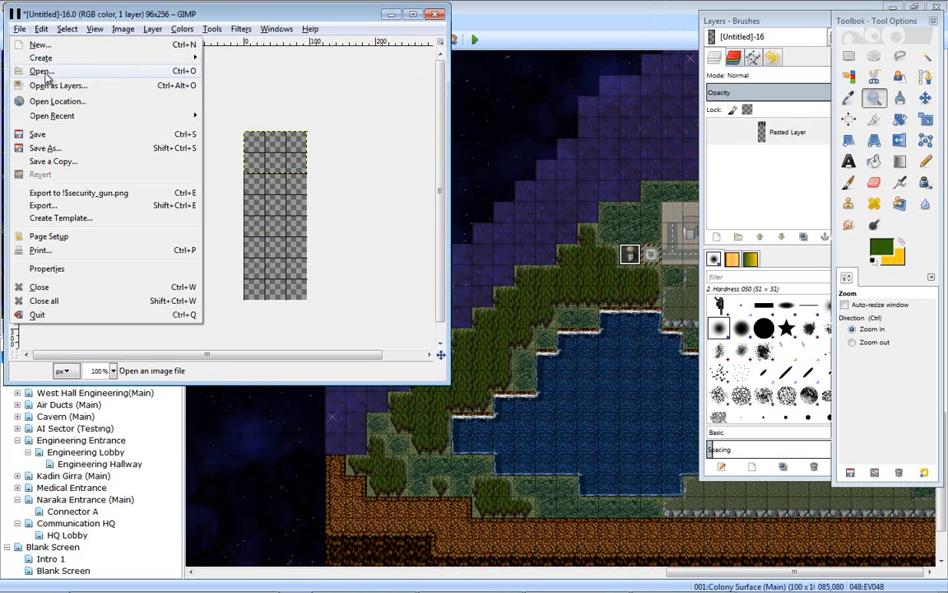
click(42, 71)
click(237, 202)
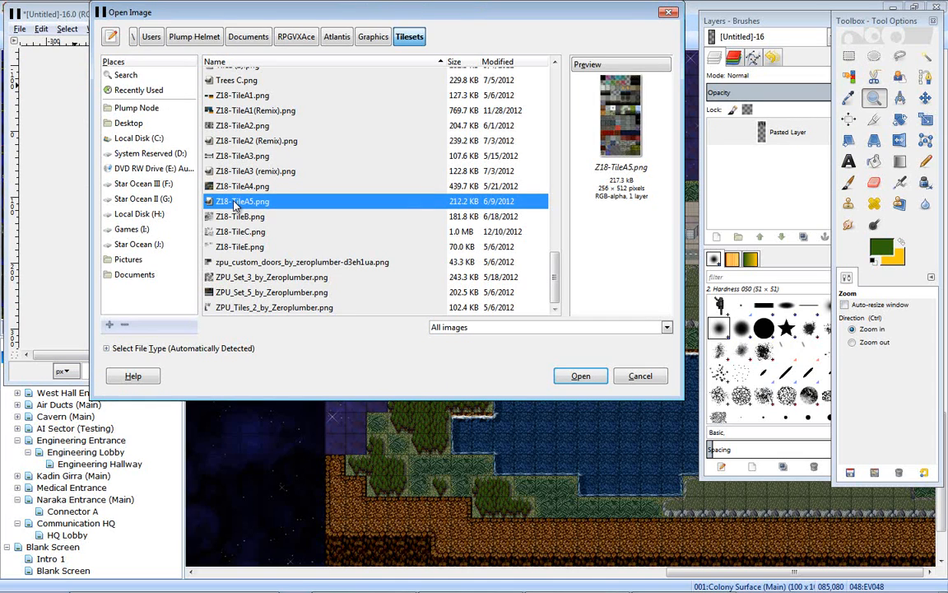
key(Down)
key(Down)
key(Down)
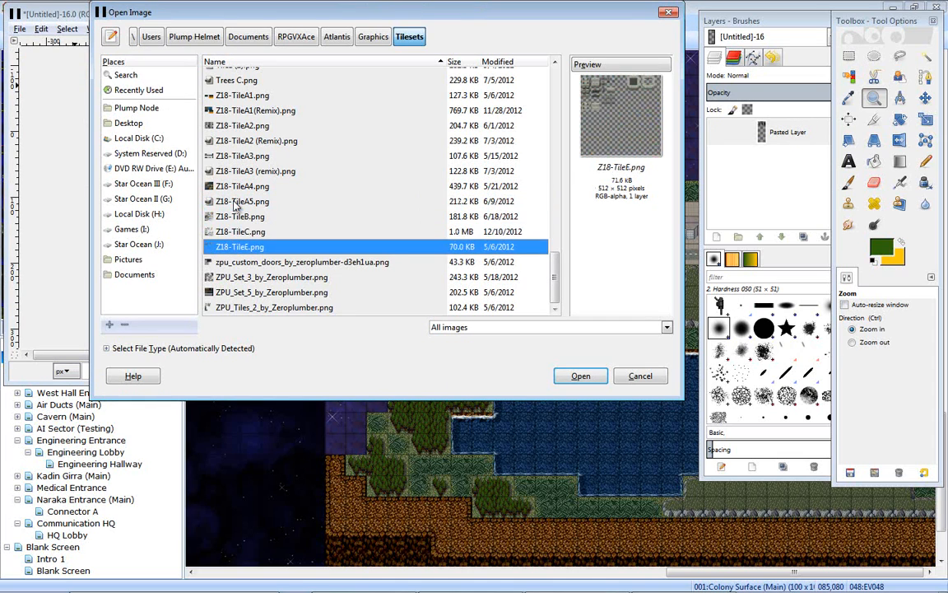
key(Down)
key(Down)
key(Down)
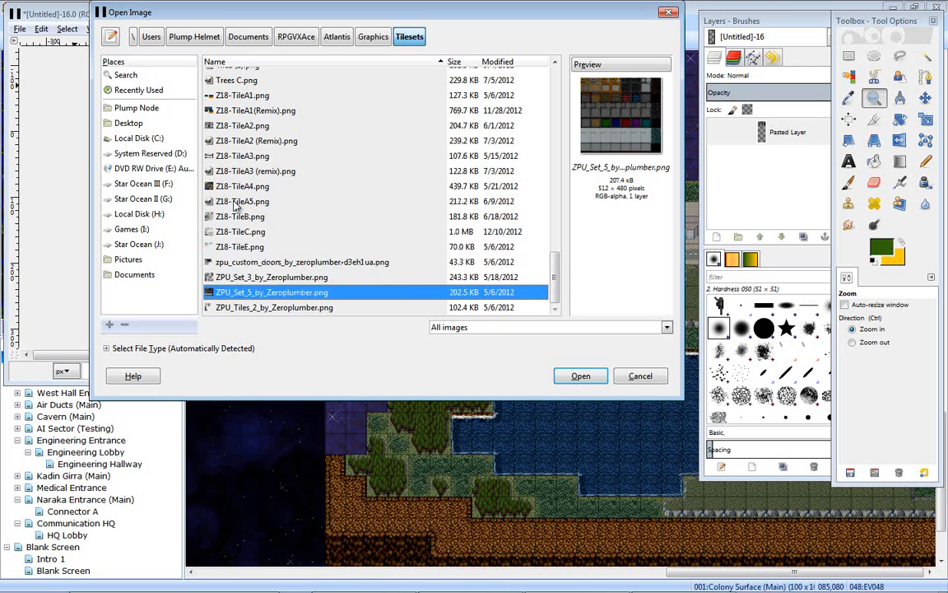
key(Down)
key(Up)
key(Down)
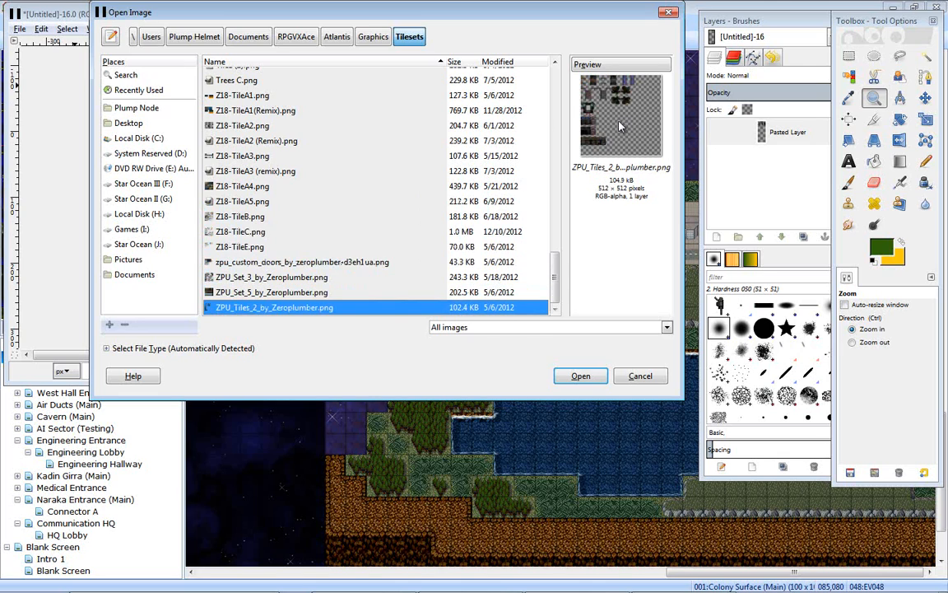
key(Up)
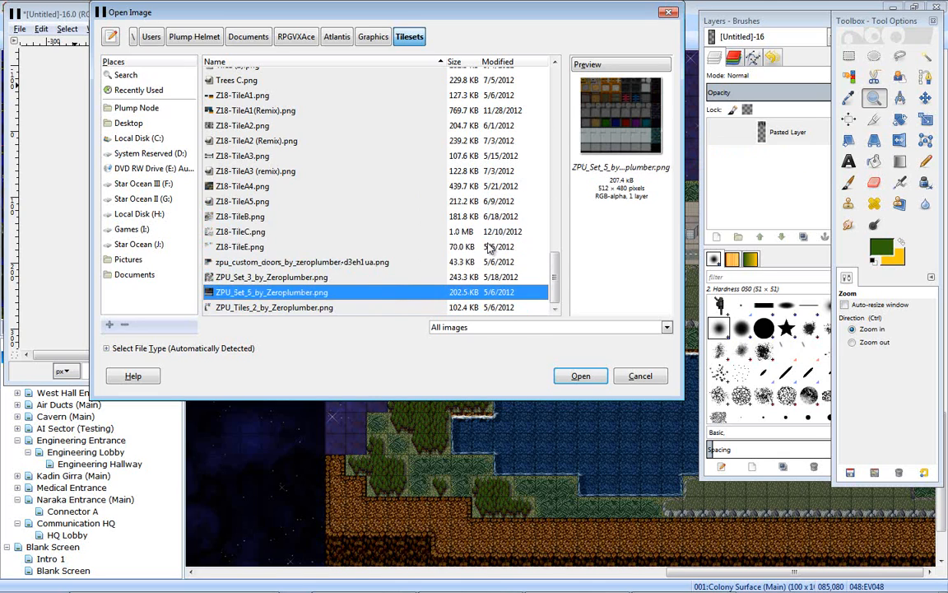
click(641, 377)
- Return to RPG Maker, show the A tiles, and examine the Colony Map tileset's settings in the database
click(516, 9)
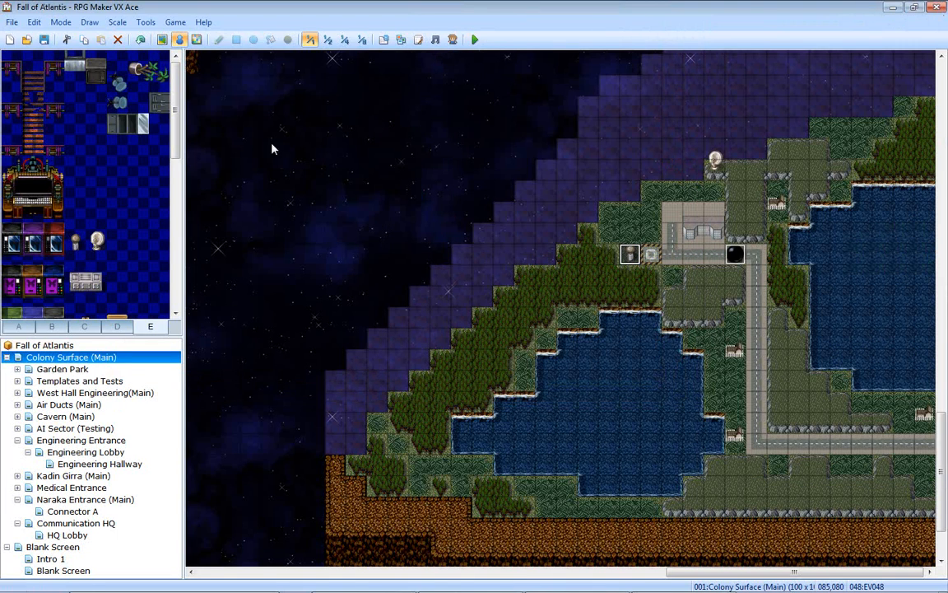
click(19, 326)
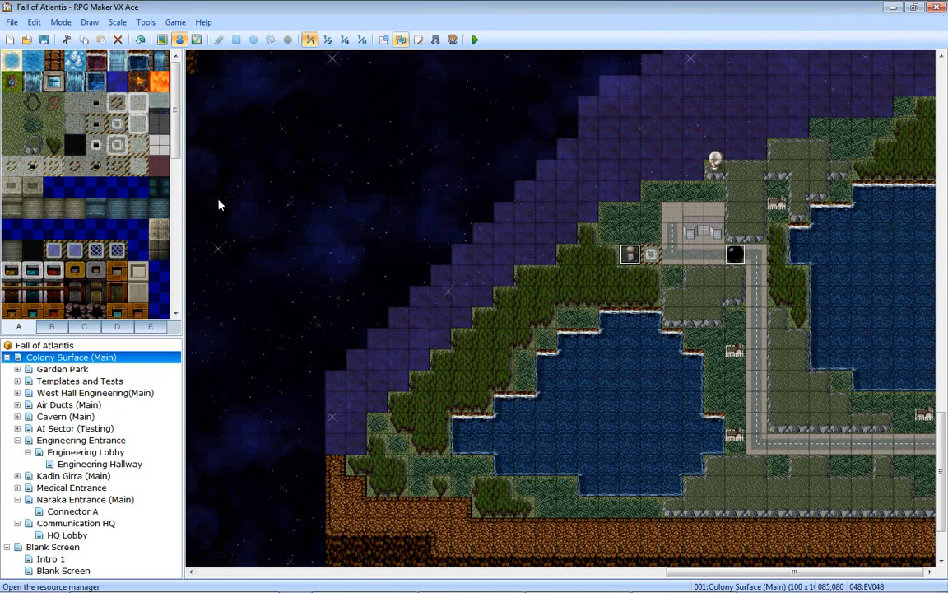
click(384, 39)
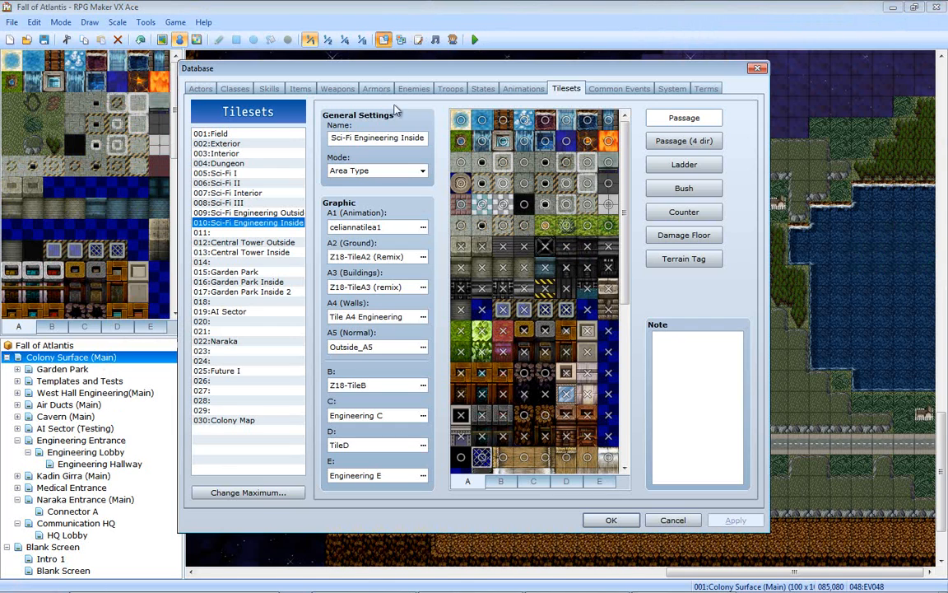
click(244, 421)
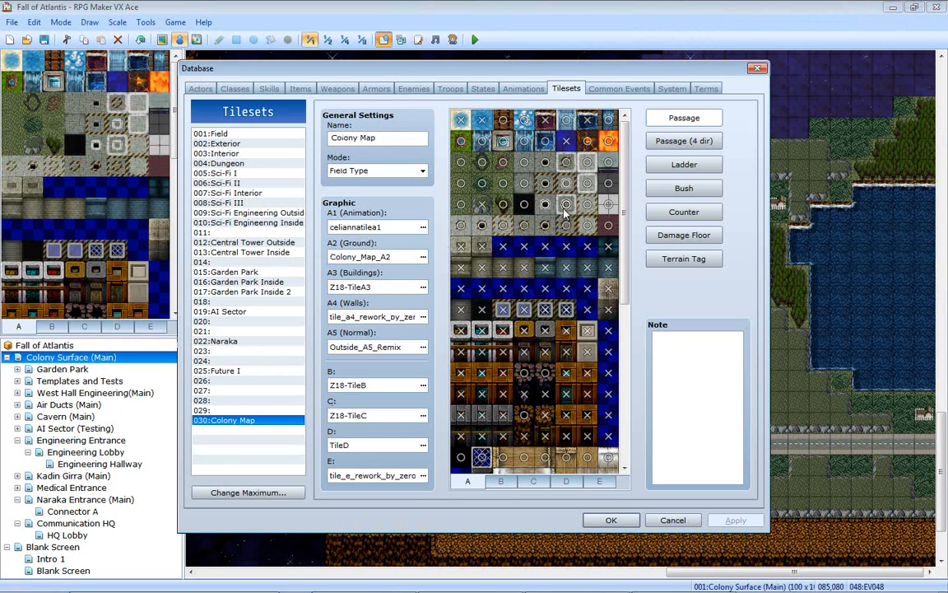
- Examine the Colony Map tileset's A1 and A2 graphics in the graphic selector and close the database
double_click(406, 230)
key(Return)
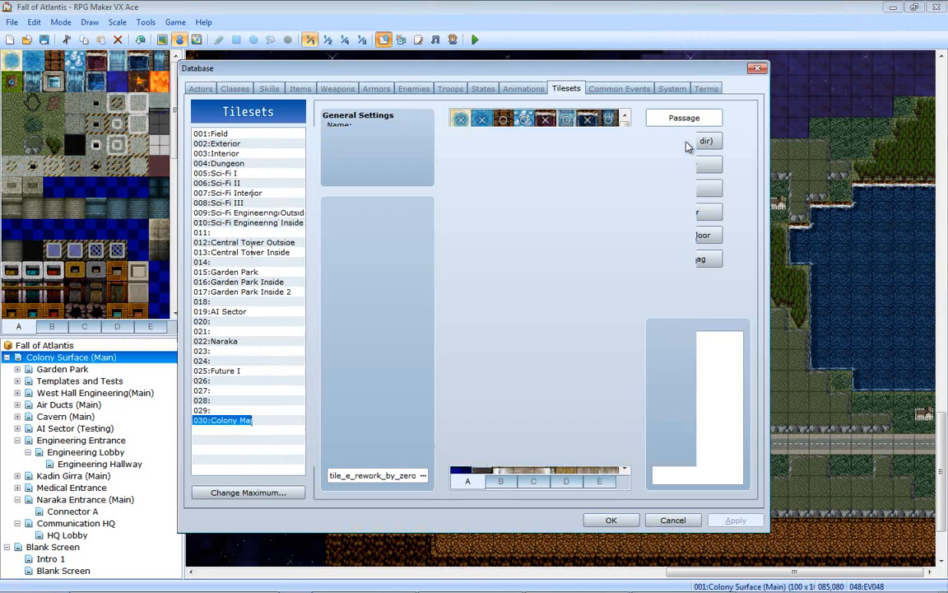
double_click(425, 256)
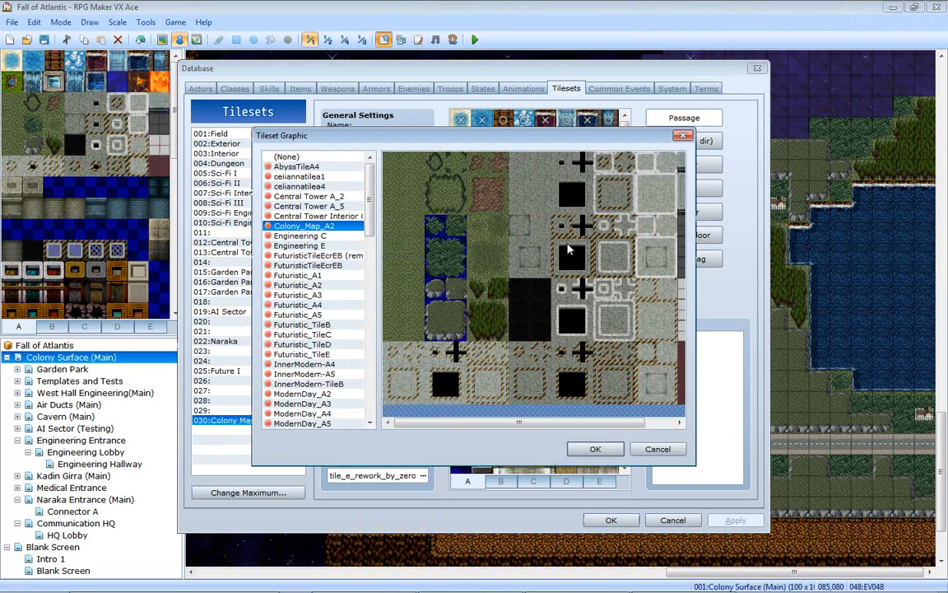
key(Return)
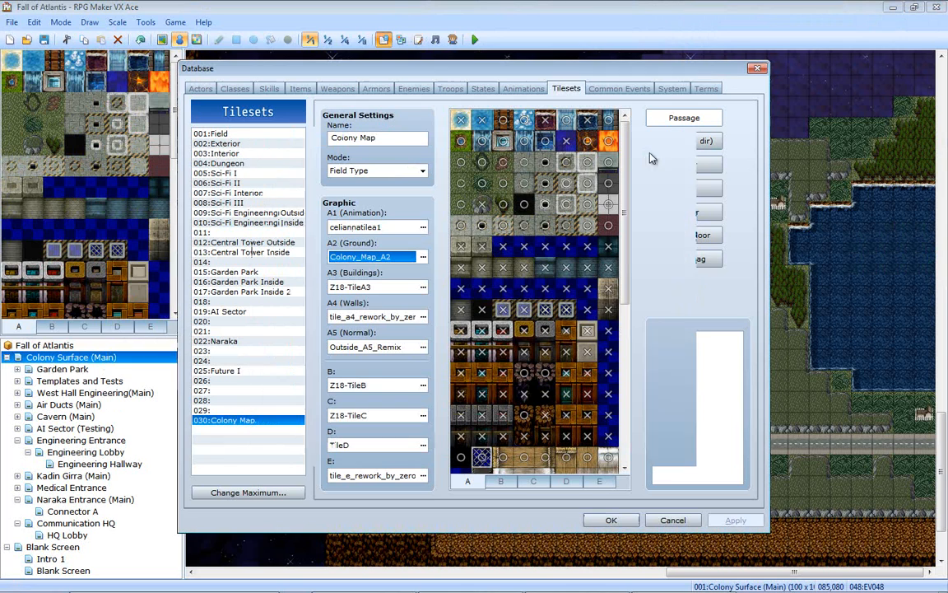
click(758, 68)
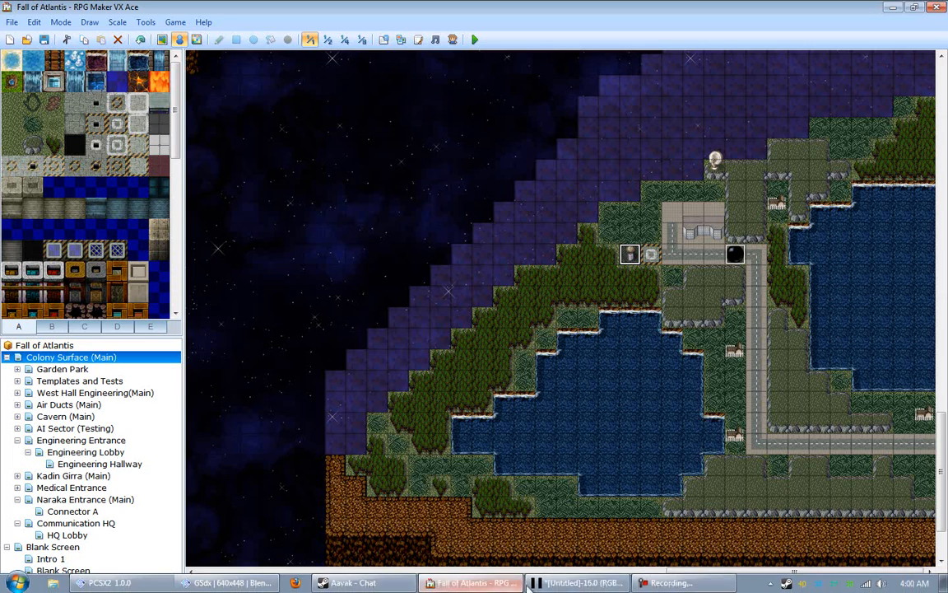
- Switch to GIMP, open Colony_Map_A2.png from the Tilesets folder, and bring its window clear of the sprite image
click(568, 589)
click(19, 29)
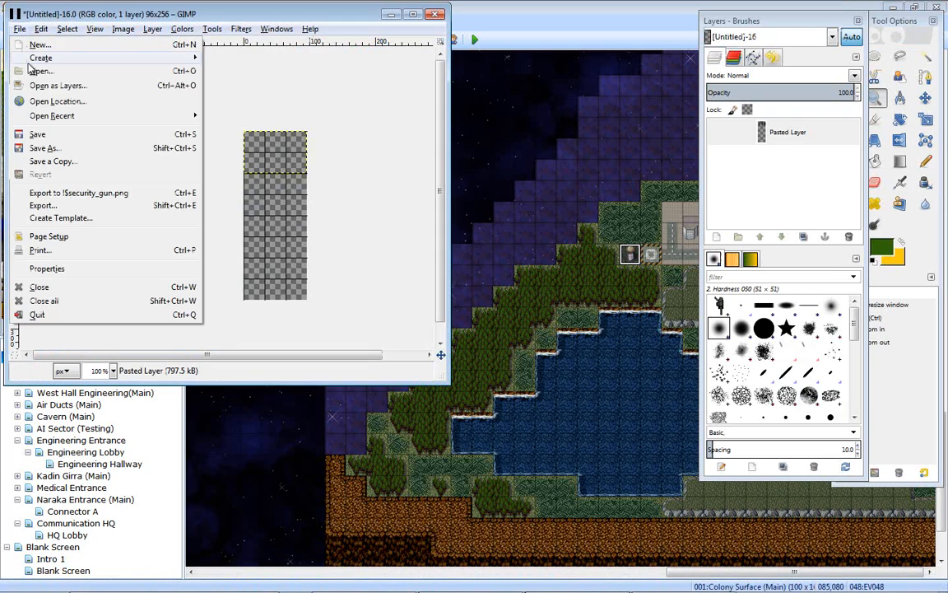
click(38, 70)
scroll(288, 136, up, 10)
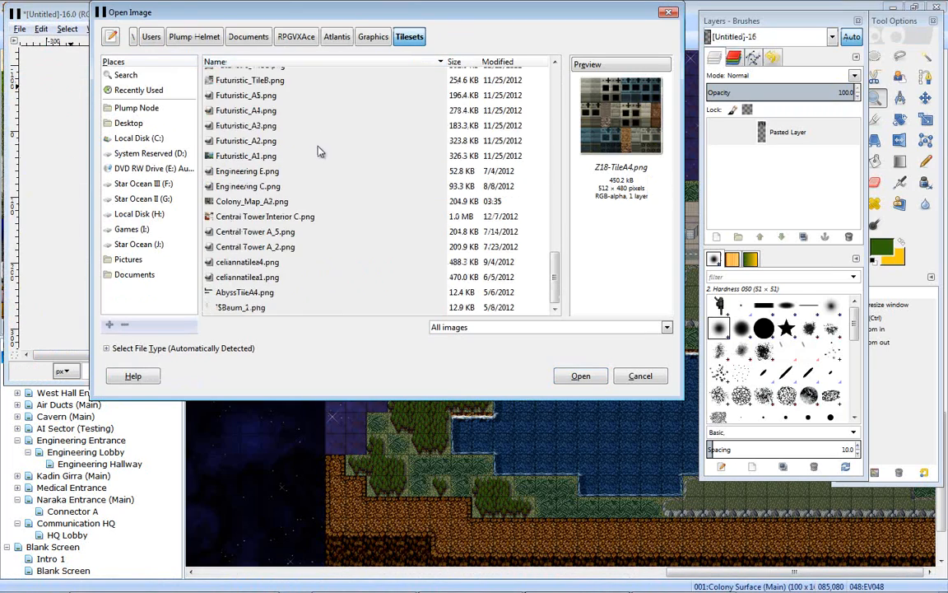
scroll(280, 150, up, 4)
scroll(265, 204, down, 12)
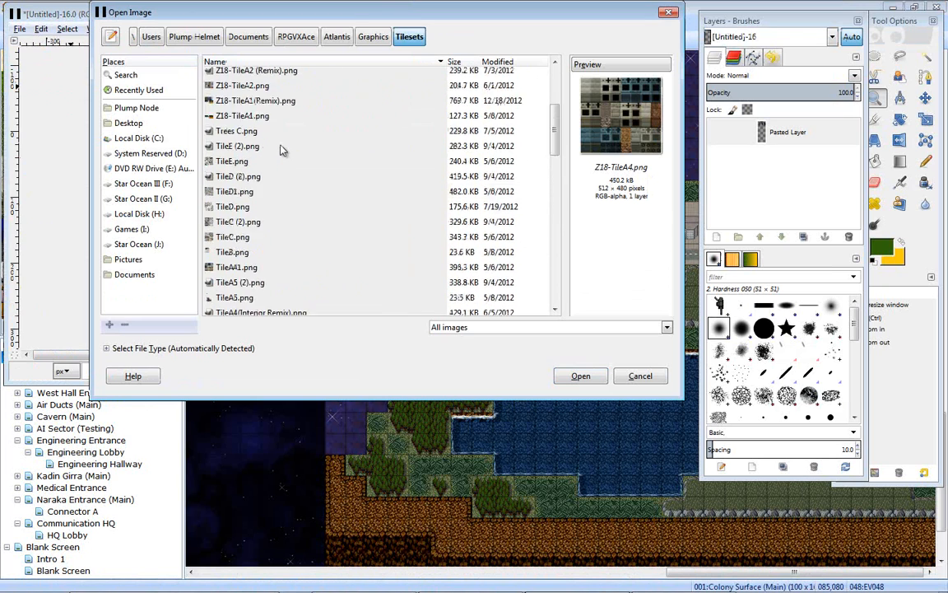
scroll(265, 205, down, 5)
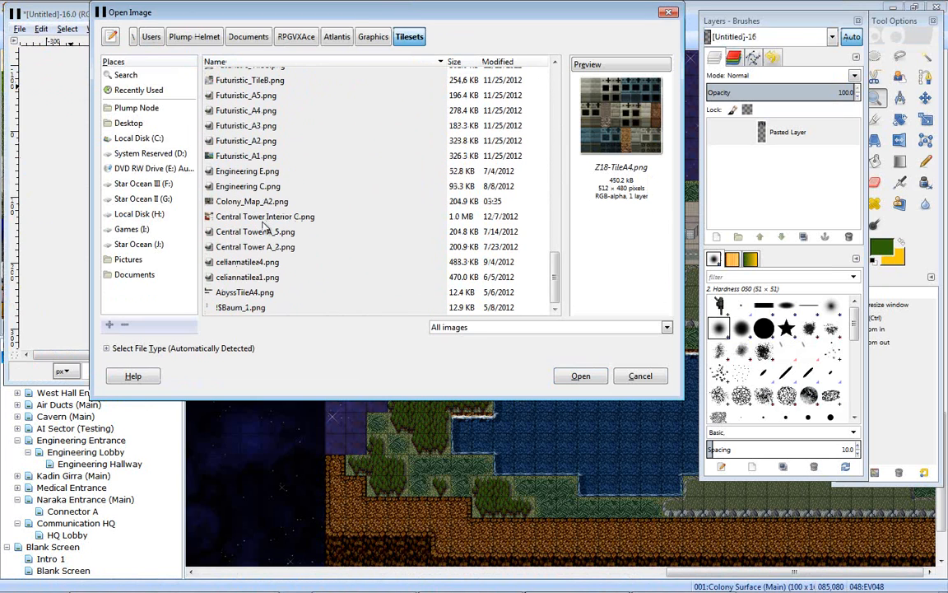
click(245, 201)
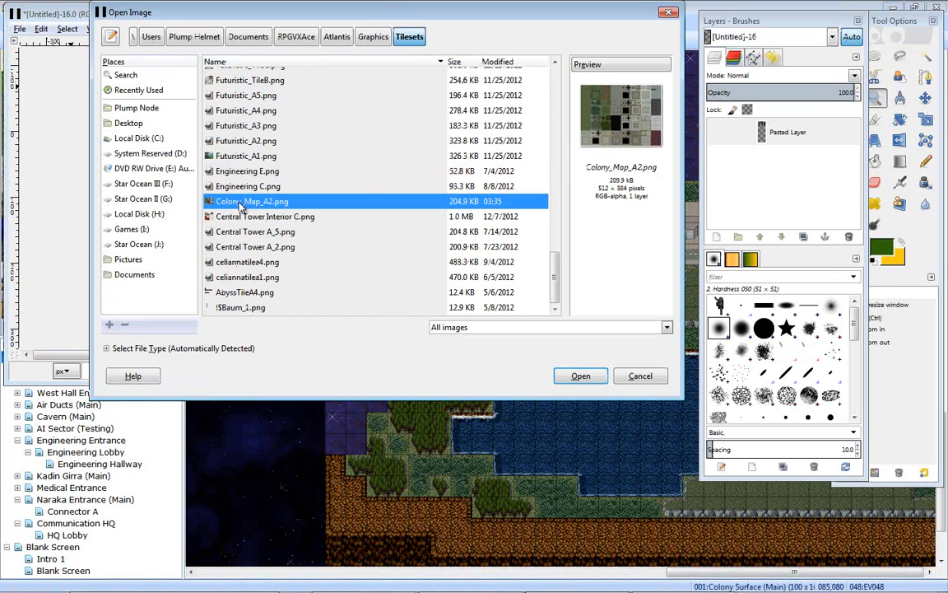
double_click(242, 203)
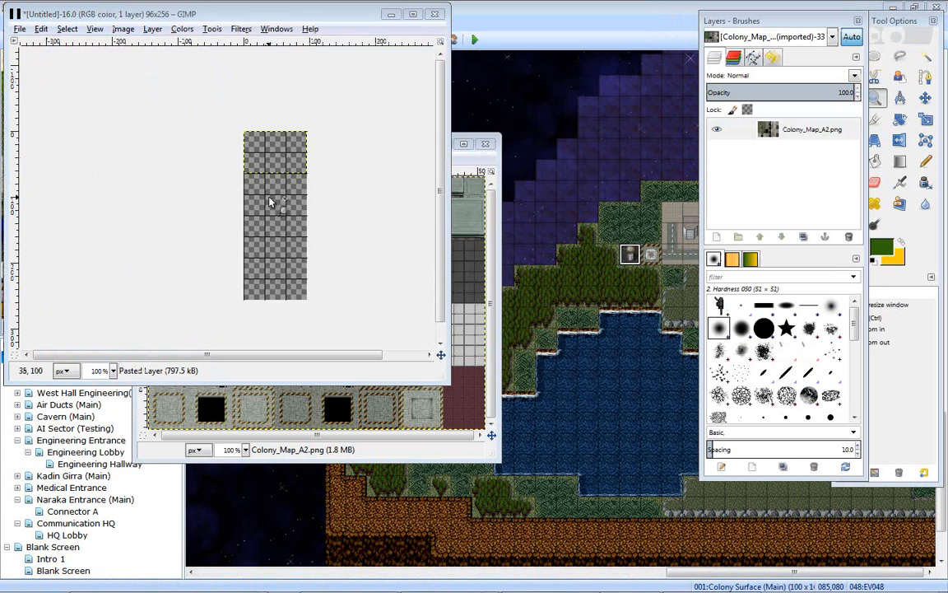
click(498, 199)
drag(353, 142, 432, 142)
- Show the grid with snapping on Colony_Map_A2 and copy the hazard-striped tile with the pale square at 320, 96
key(r)
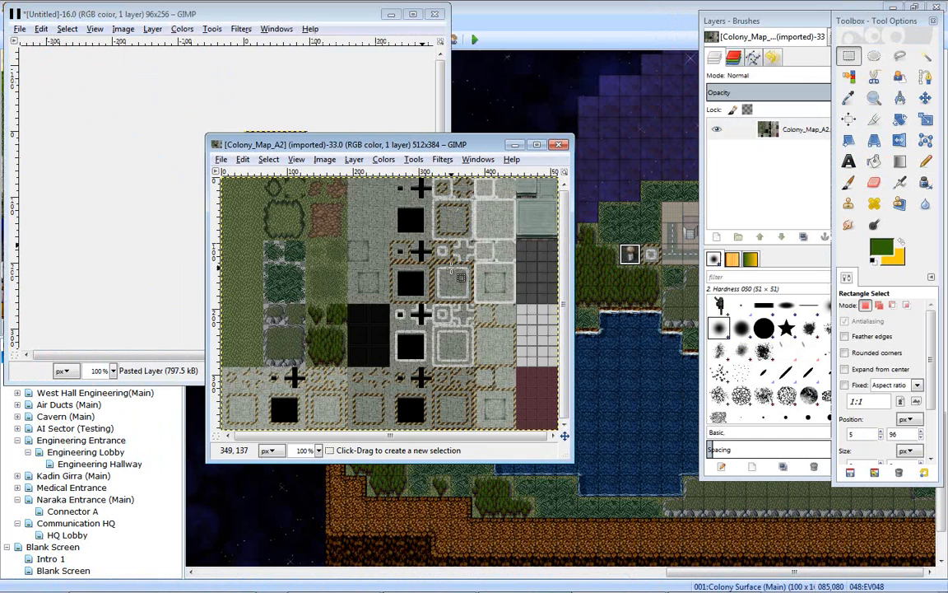
scroll(451, 268, down, 2)
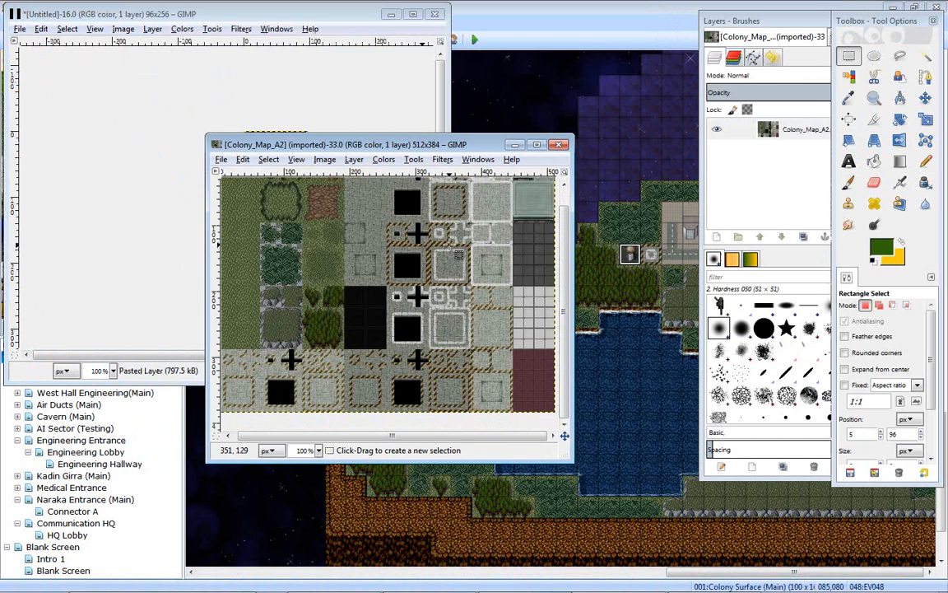
click(295, 159)
click(320, 332)
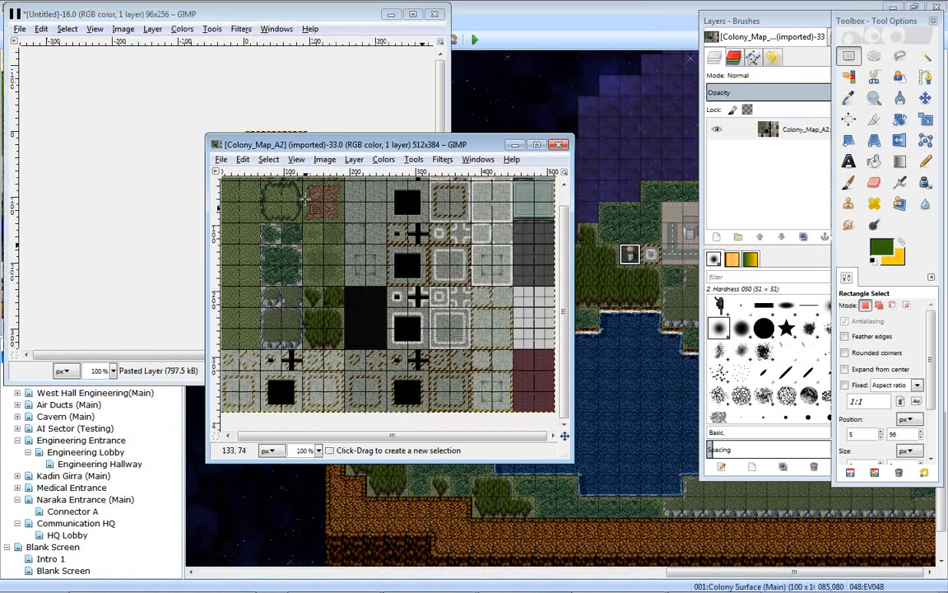
click(296, 159)
click(333, 374)
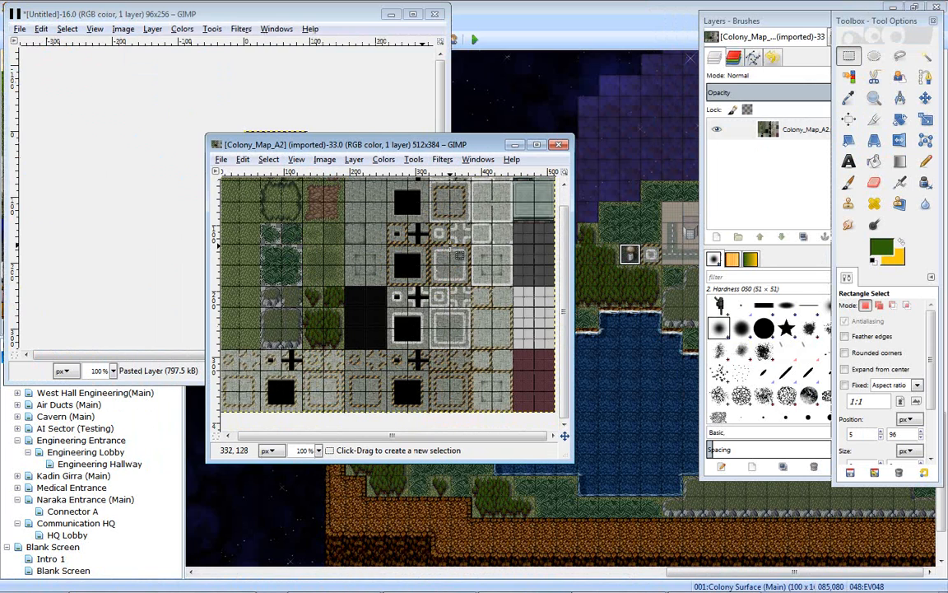
drag(439, 242, 454, 222)
key(ctrl+c)
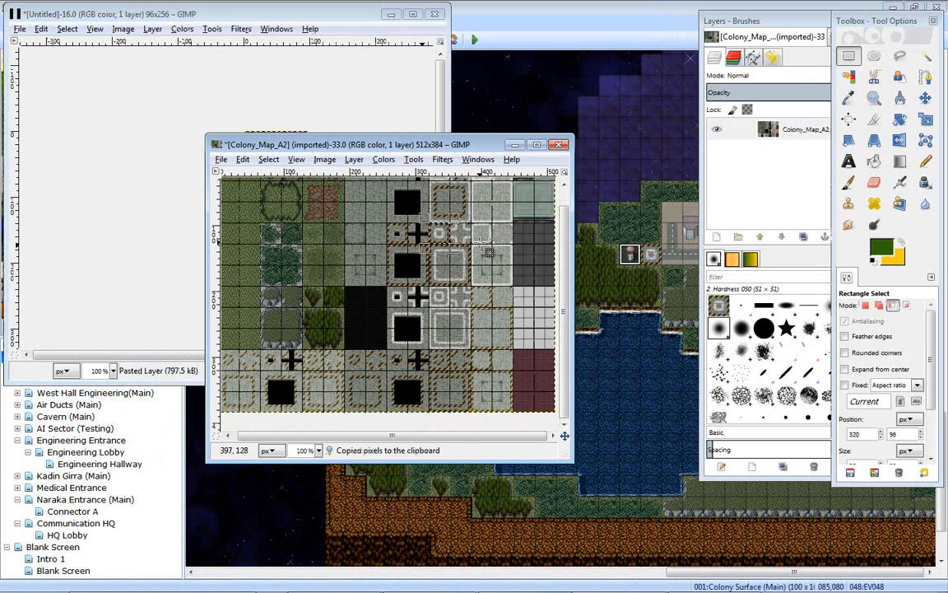
- Paste the copied hazard tile into the untitled 96x256 sprite image as a new layer
click(149, 129)
key(ctrl+v)
right_click(794, 138)
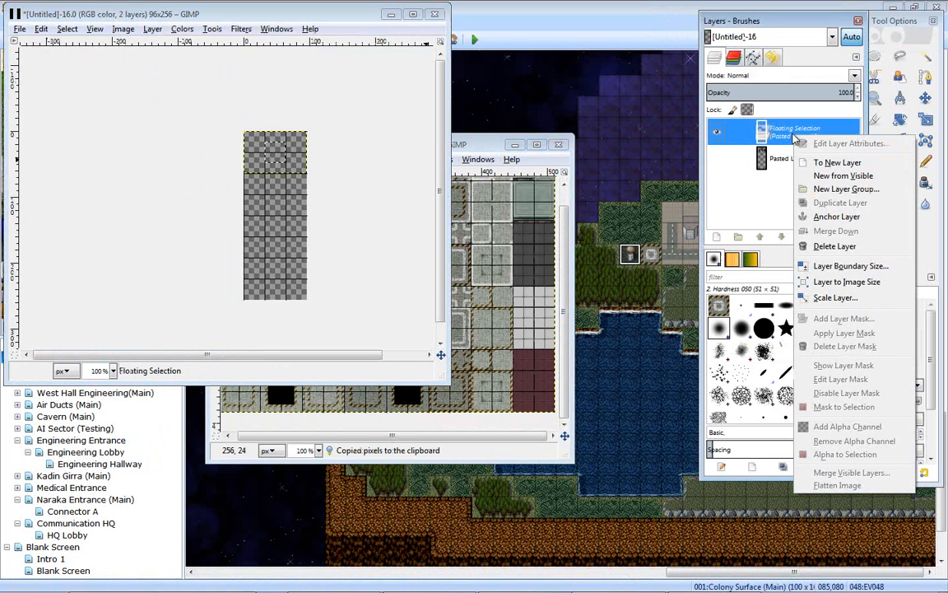
click(837, 162)
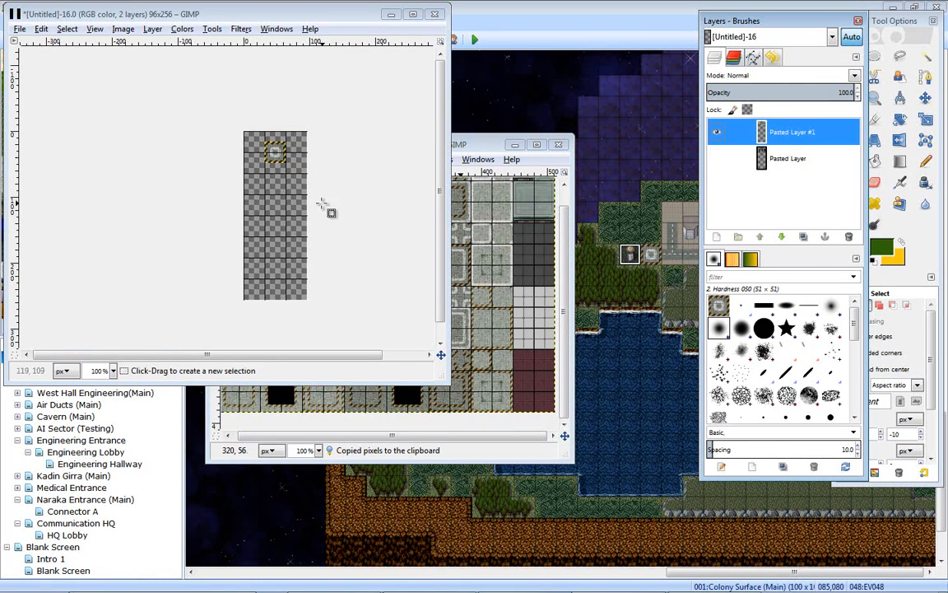
- Move the pasted tile layer into the first grid cell of the sprite sheet
key(m)
ctrl+scroll(264, 190, up, 3)
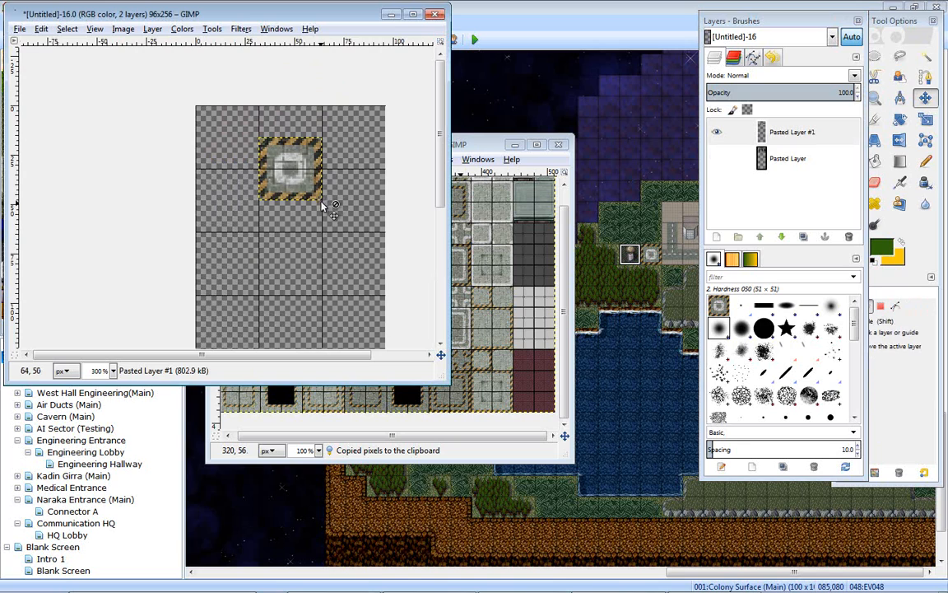
drag(272, 172, 209, 140)
scroll(279, 173, up, 1)
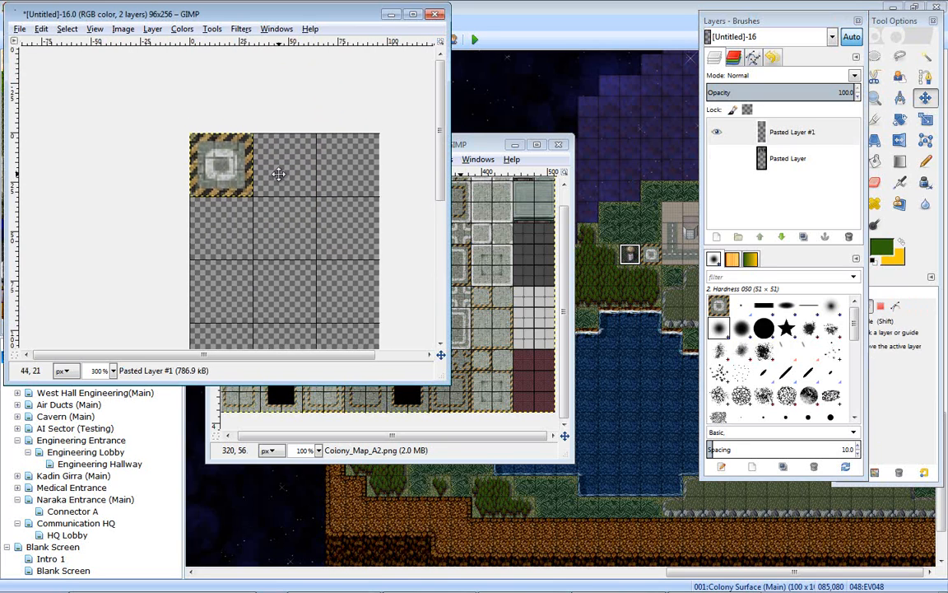
scroll(287, 202, up, 1)
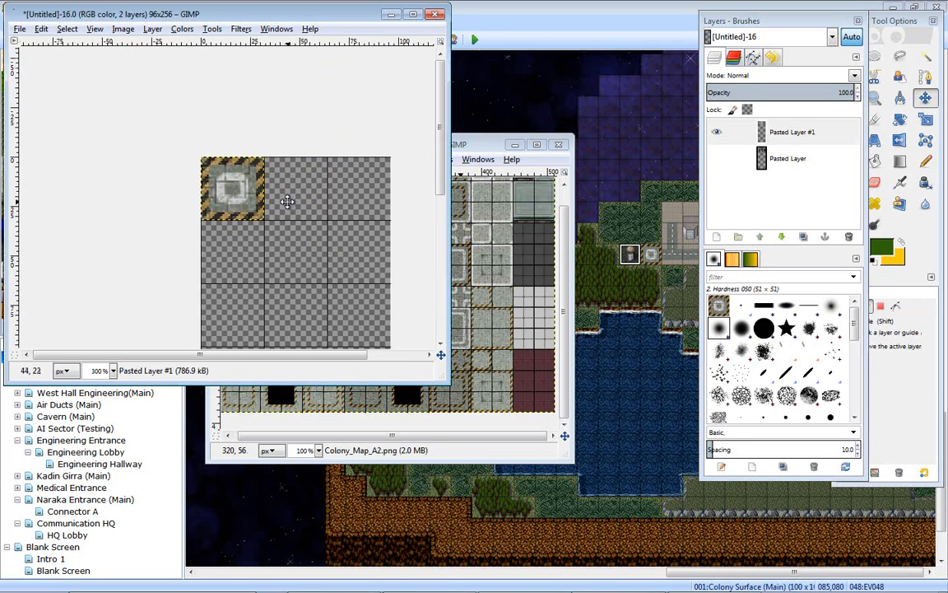
scroll(280, 203, up, 1)
middle_drag(234, 185, 258, 189)
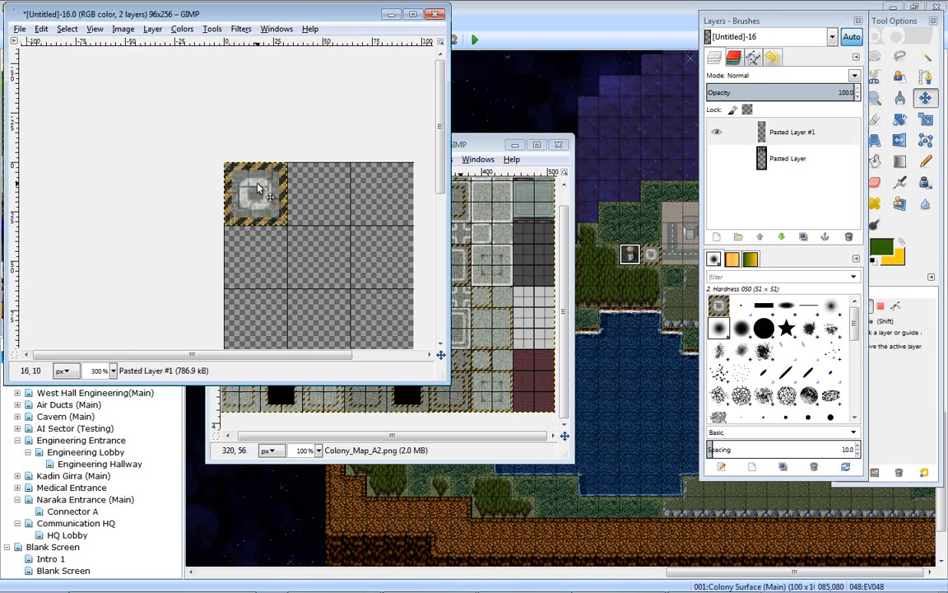
- Start a Hue-Saturation adjustment on the pasted tile, limited to its yellow tones
ctrl+scroll(264, 191, up, 3)
key(r)
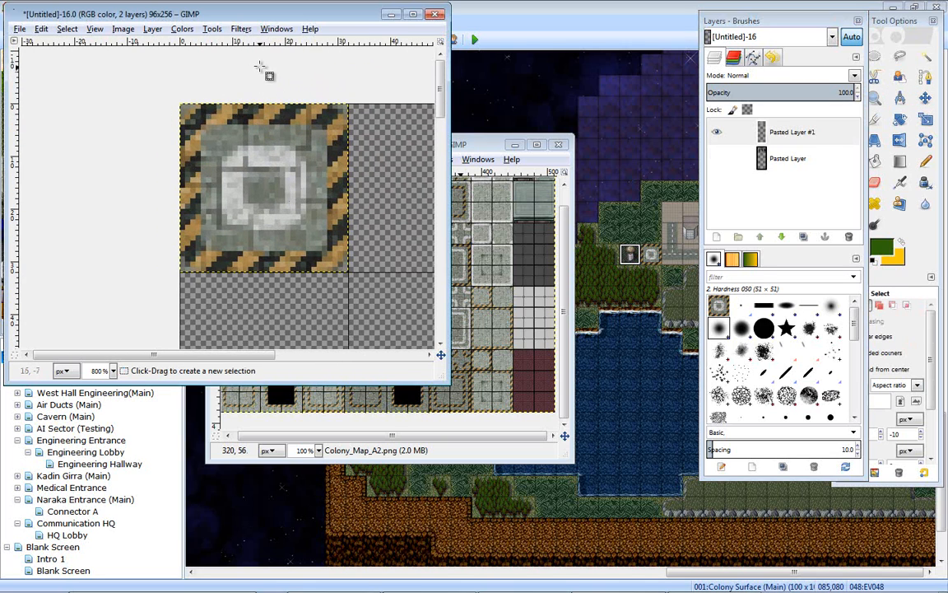
click(216, 31)
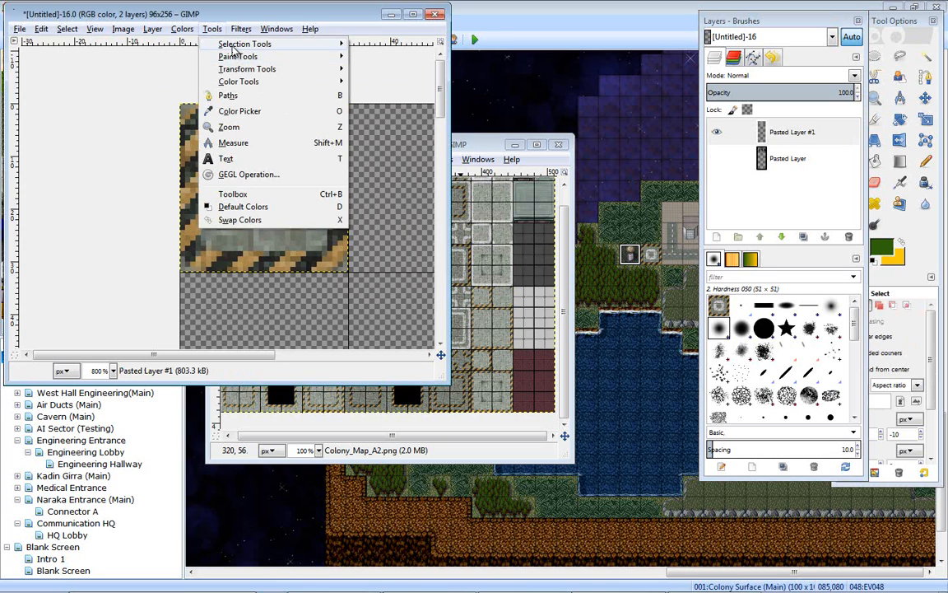
mouse_move(180, 30)
click(202, 61)
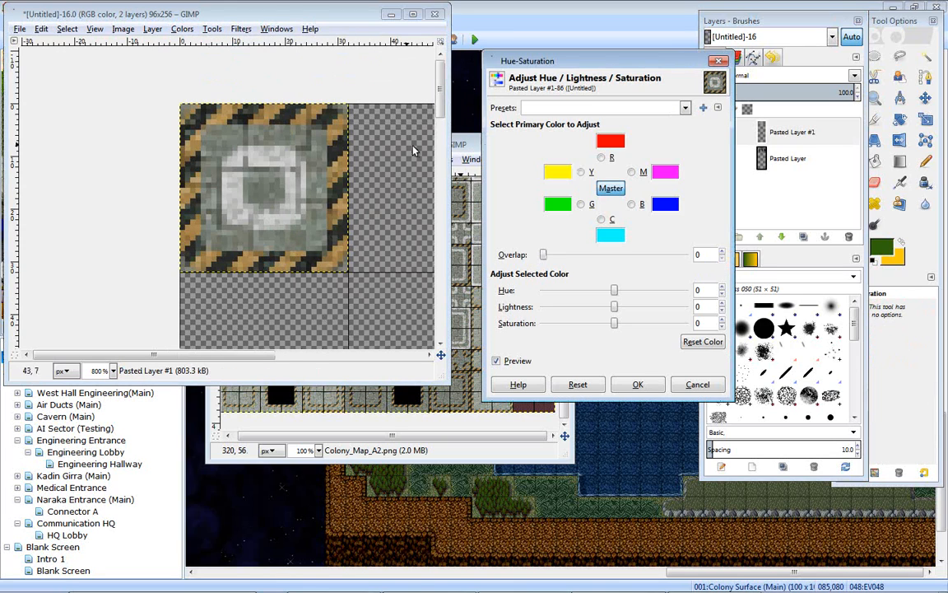
click(579, 173)
mouse_move(614, 310)
mouse_down()
mouse_move(629, 309)
mouse_move(602, 311)
mouse_move(628, 311)
mouse_move(611, 309)
mouse_up()
click(702, 341)
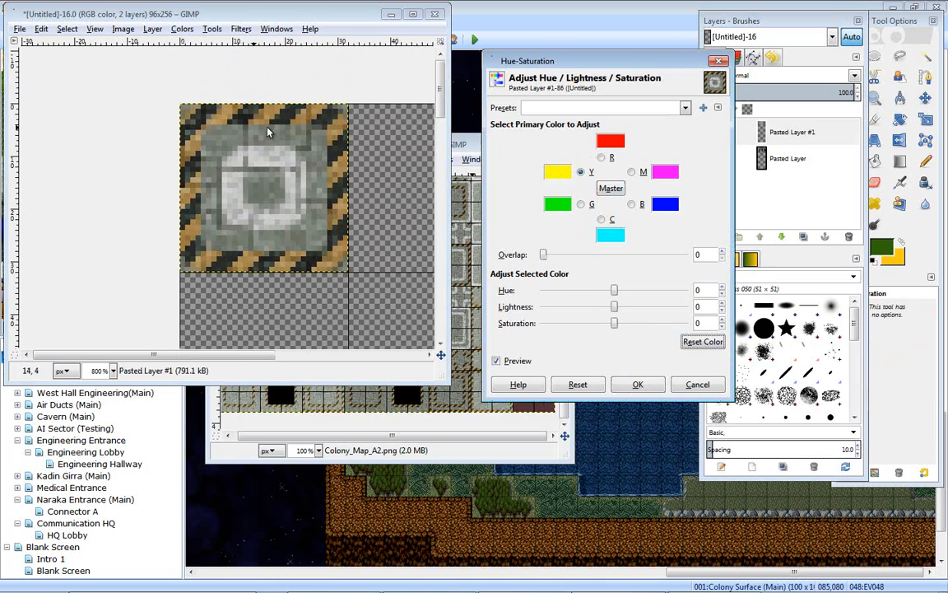
drag(617, 325, 708, 327)
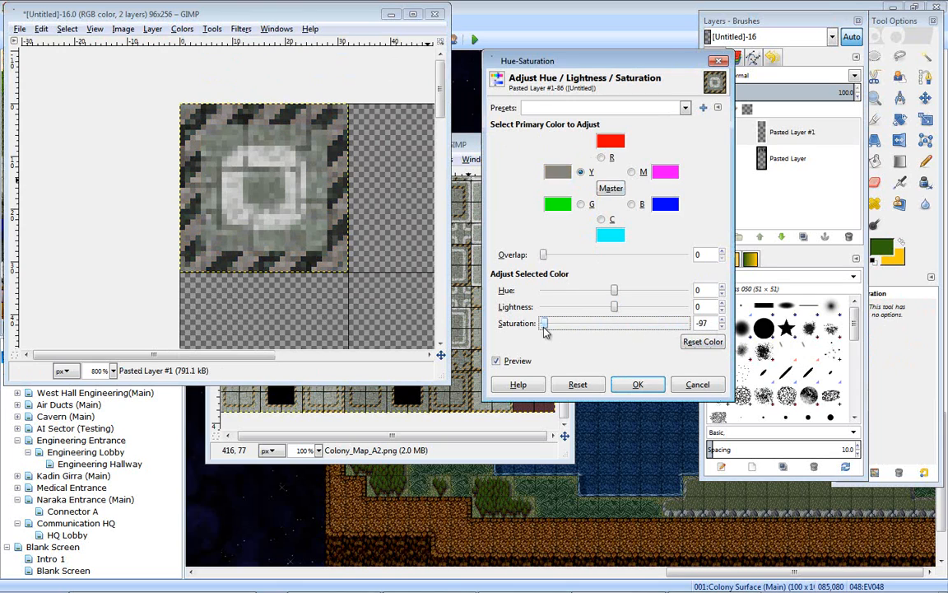
mouse_move(618, 313)
mouse_down()
mouse_move(575, 309)
mouse_move(678, 307)
mouse_move(597, 307)
mouse_move(635, 308)
mouse_move(626, 307)
mouse_up()
click(703, 341)
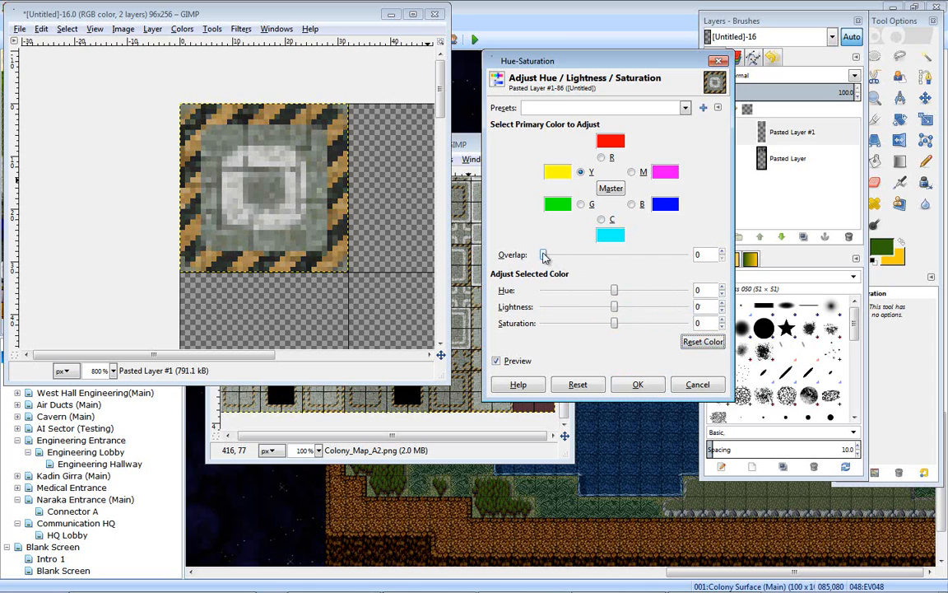
drag(545, 256, 566, 256)
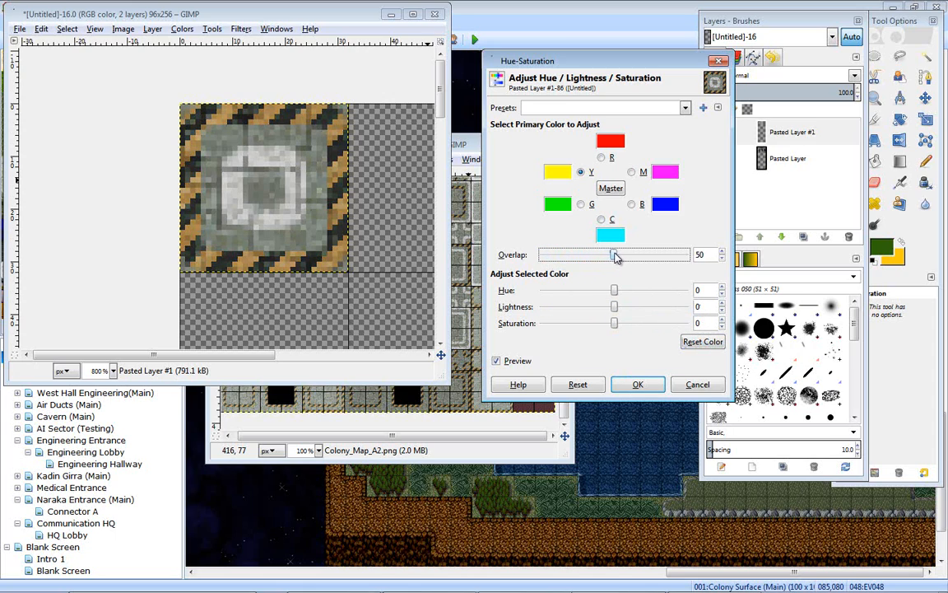
- Turn the tile's yellow stripes red with hue -43 and saturation 100, and apply the adjustment
drag(615, 292, 653, 324)
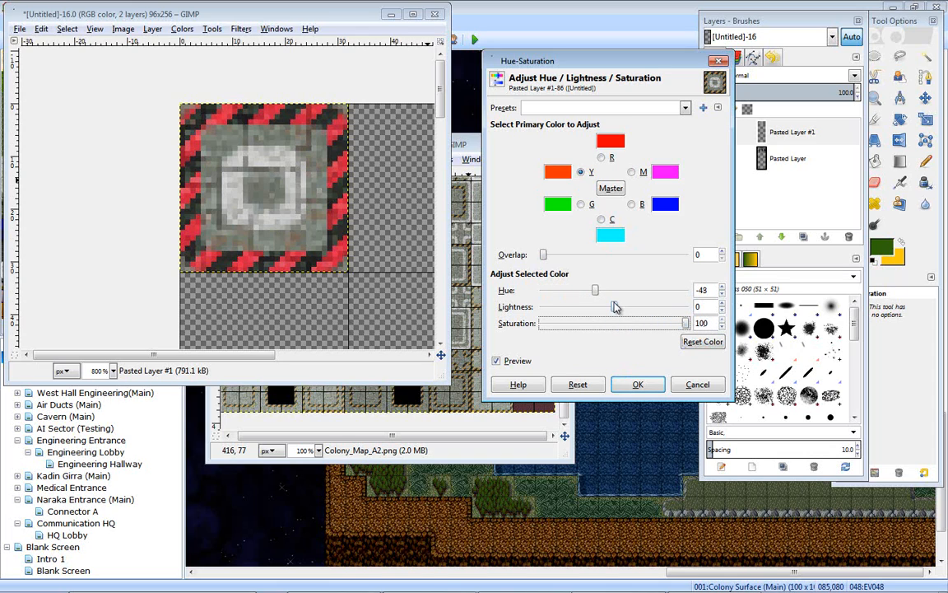
mouse_move(616, 307)
mouse_down()
mouse_move(650, 307)
mouse_move(602, 320)
mouse_move(616, 320)
mouse_up()
click(639, 386)
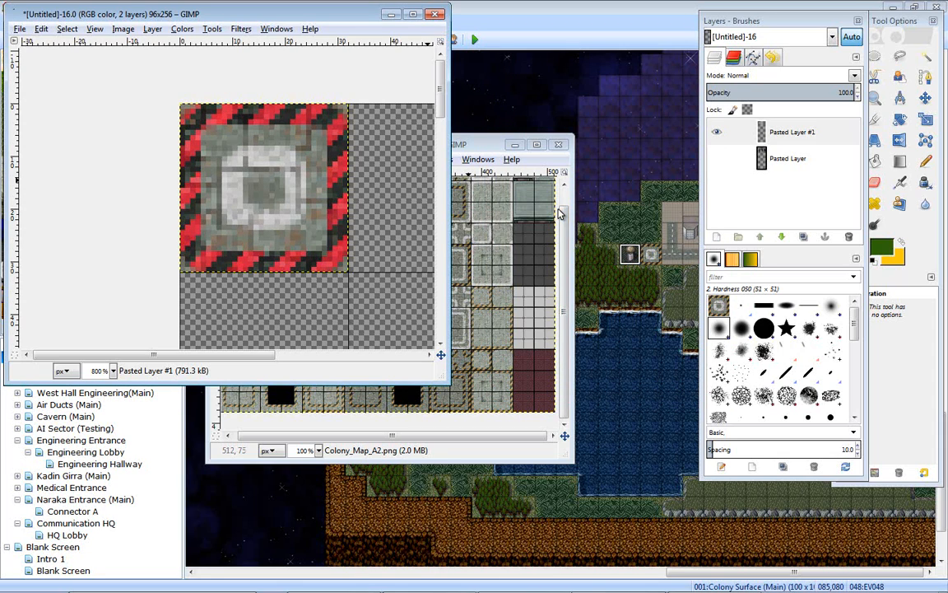
- Paste the original yellow-striped tile as another new layer and raise the red-striped layer above it
key(ctrl+v)
right_click(801, 141)
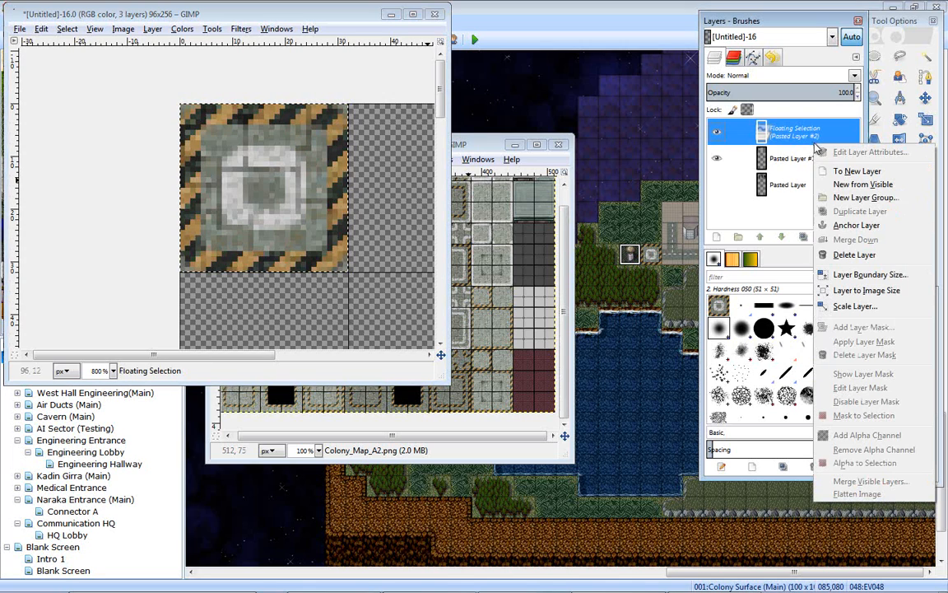
click(846, 174)
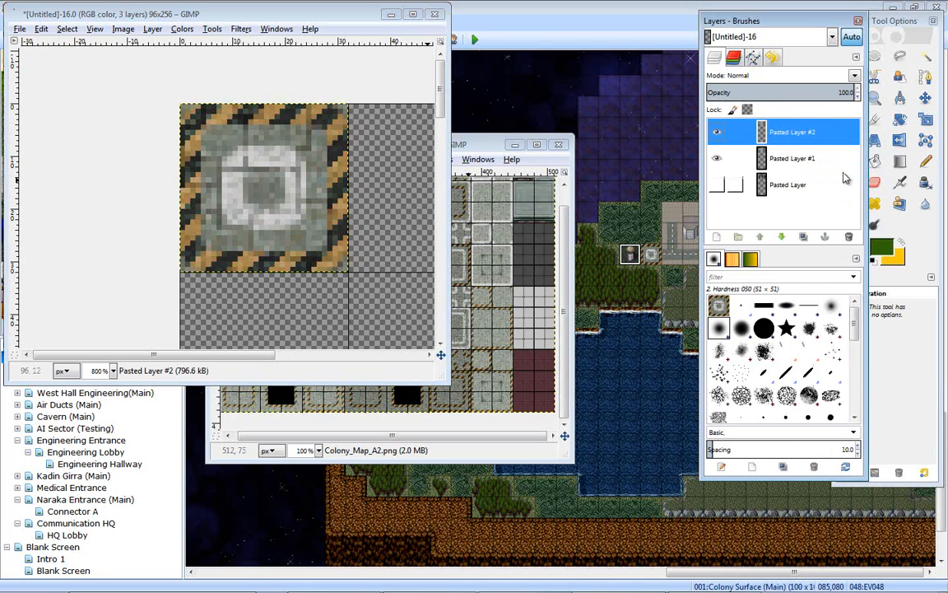
click(761, 159)
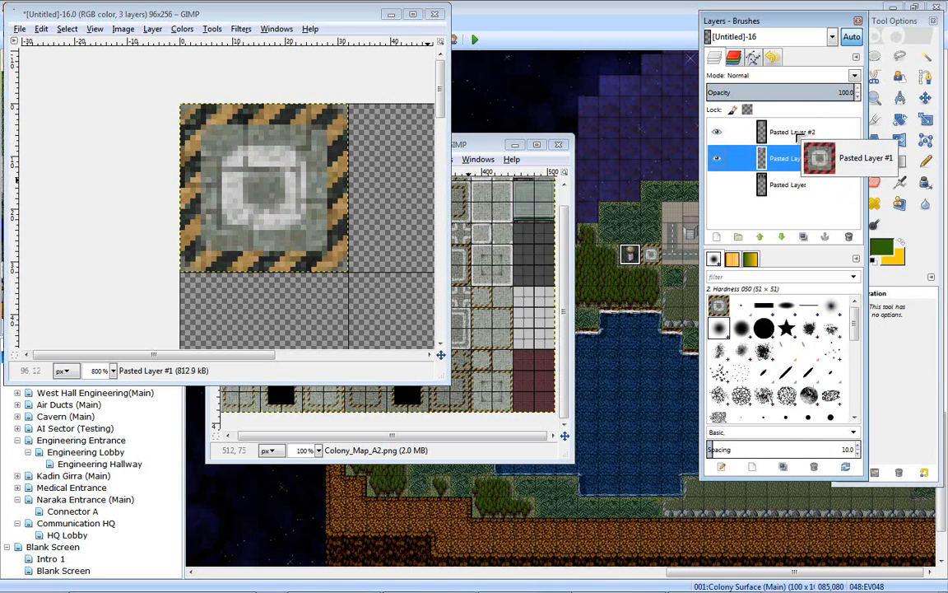
click(763, 237)
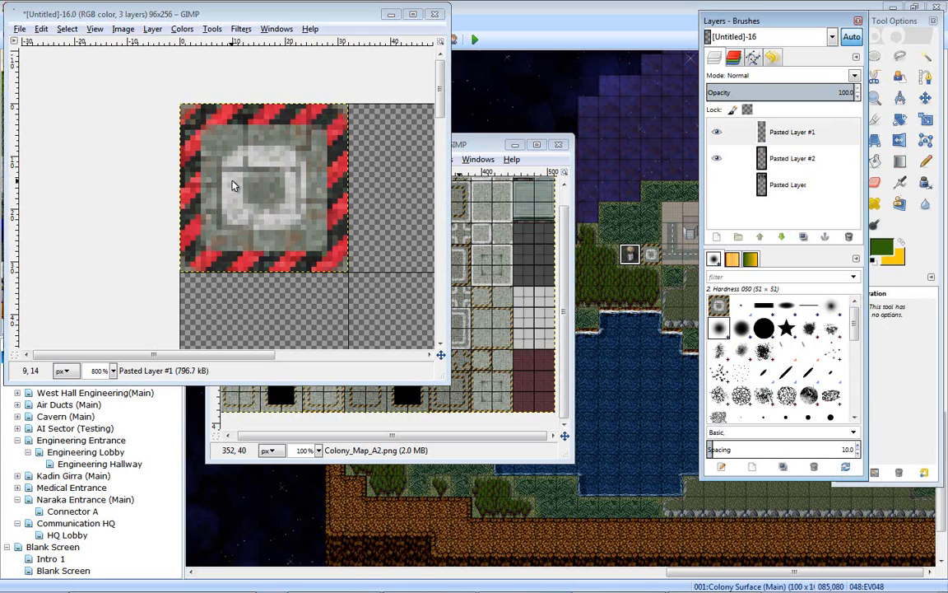
- Clear the area inside the red-striped layer's stripe border, about 24 px square, and merge the layer down onto the original tile
key(r)
drag(326, 250, 201, 125)
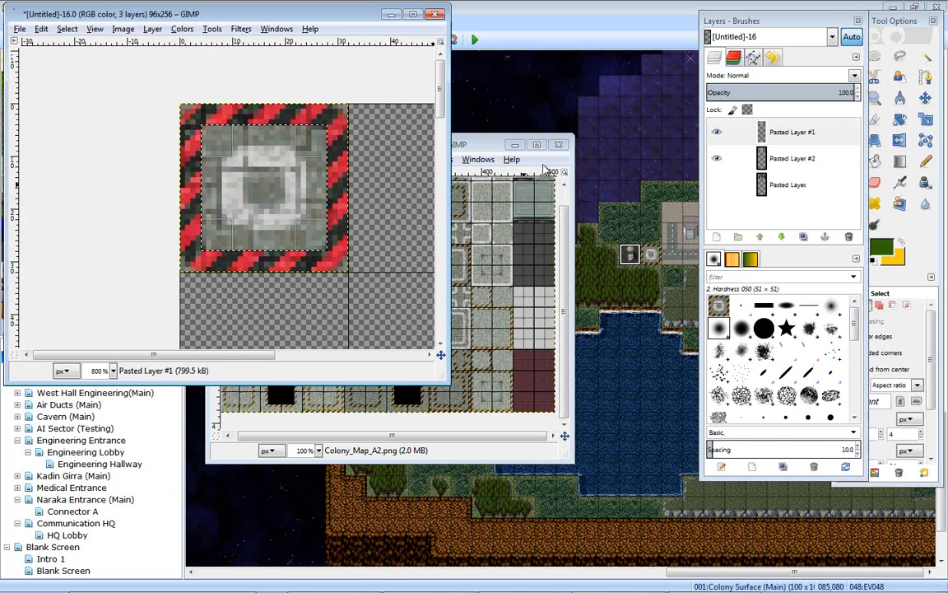
click(715, 133)
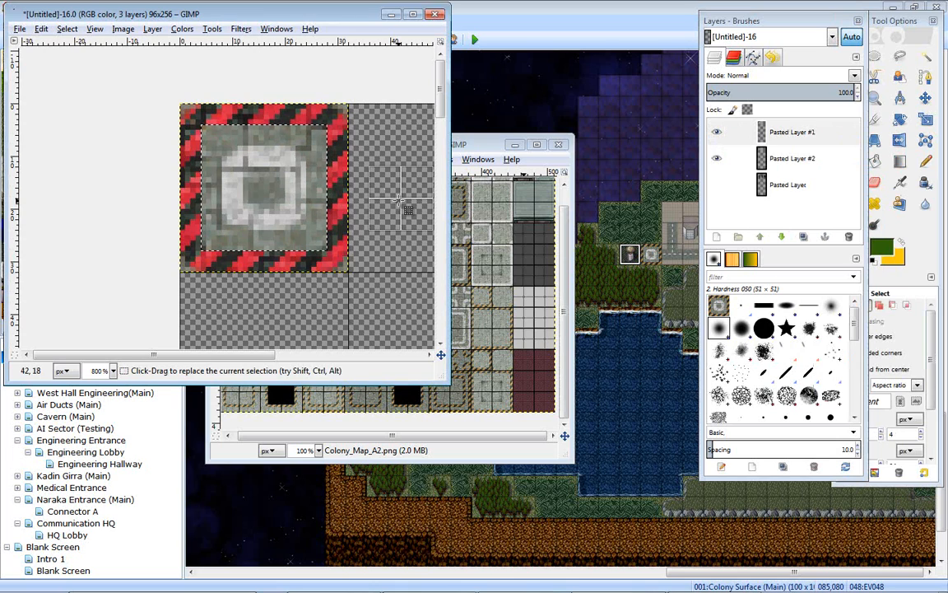
click(728, 133)
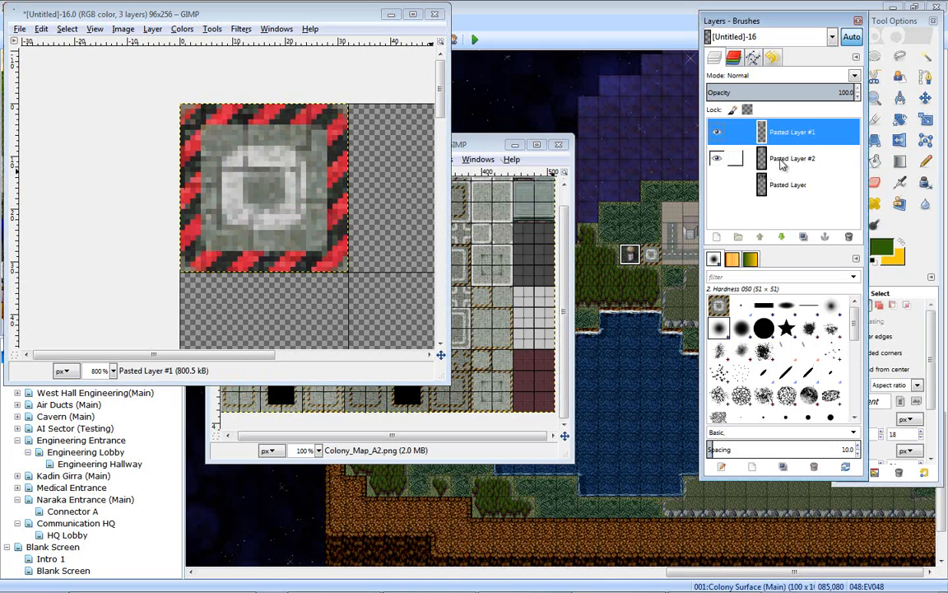
right_click(781, 137)
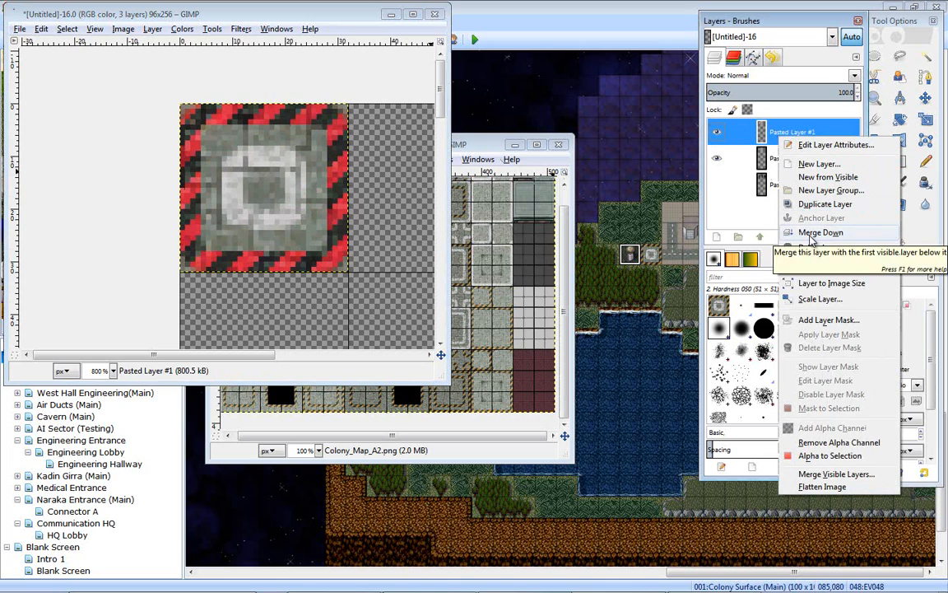
click(821, 233)
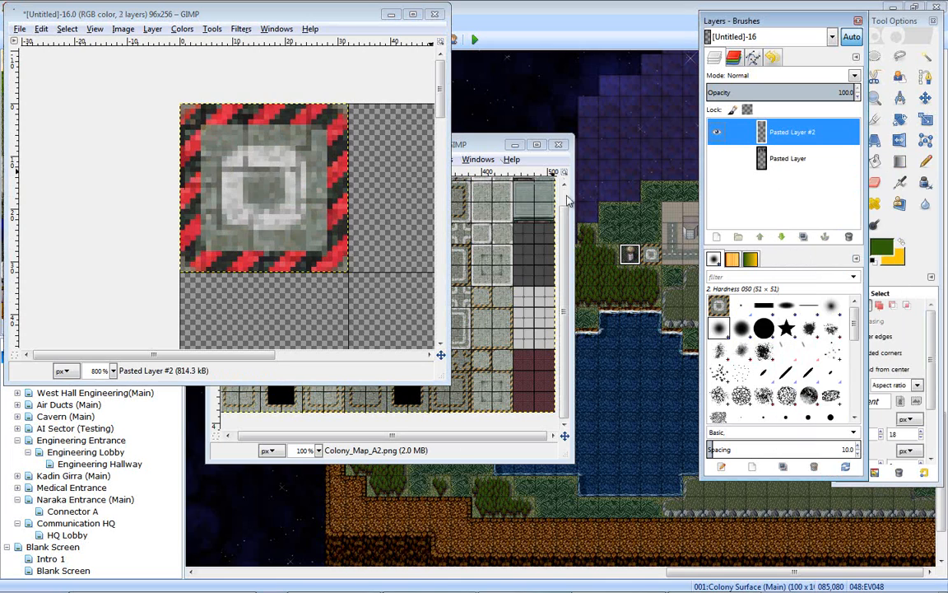
- Copy the merged red-striped tile, paste it as a new layer and move it into the second cell of the top row
middle_drag(393, 186, 318, 191)
key(ctrl+c)
key(ctrl+v)
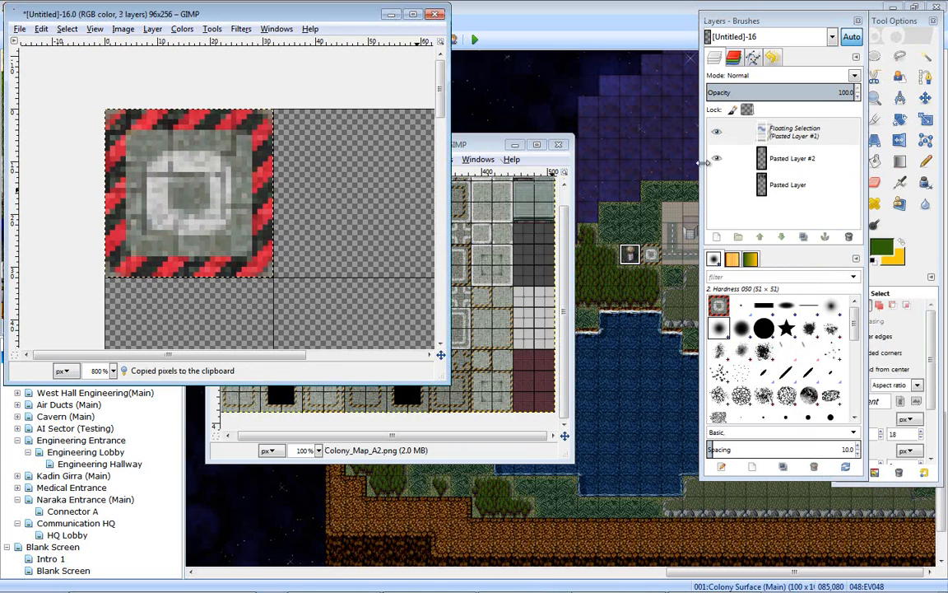
right_click(787, 134)
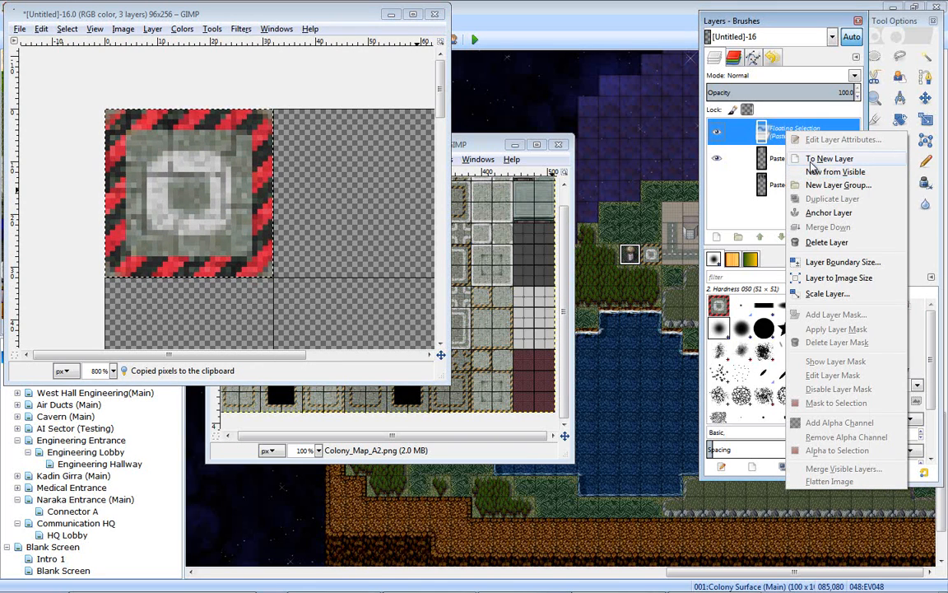
click(828, 158)
drag(163, 197, 336, 195)
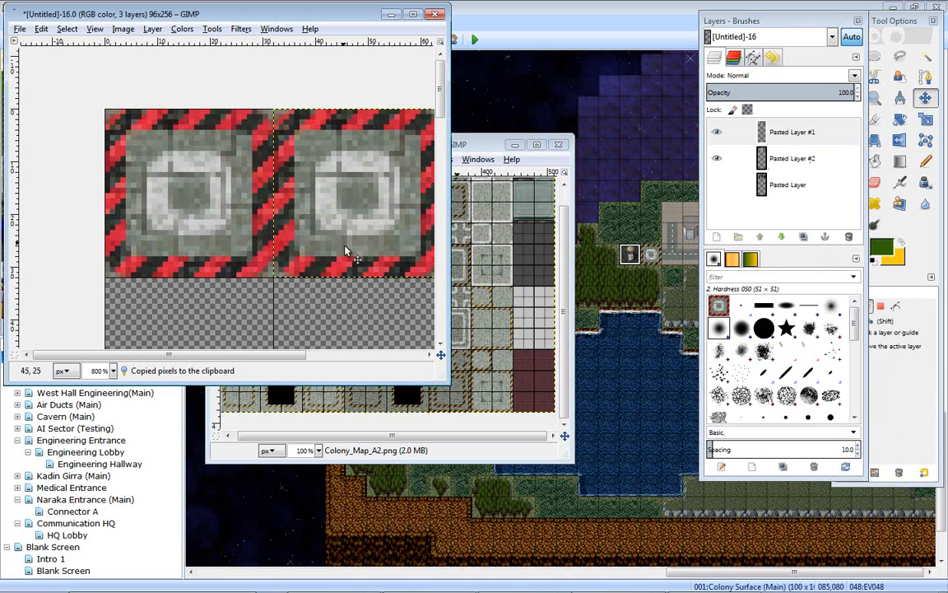
- Paste another copy of the red-striped tile as a new layer directly over the second cell
middle_drag(347, 247, 281, 222)
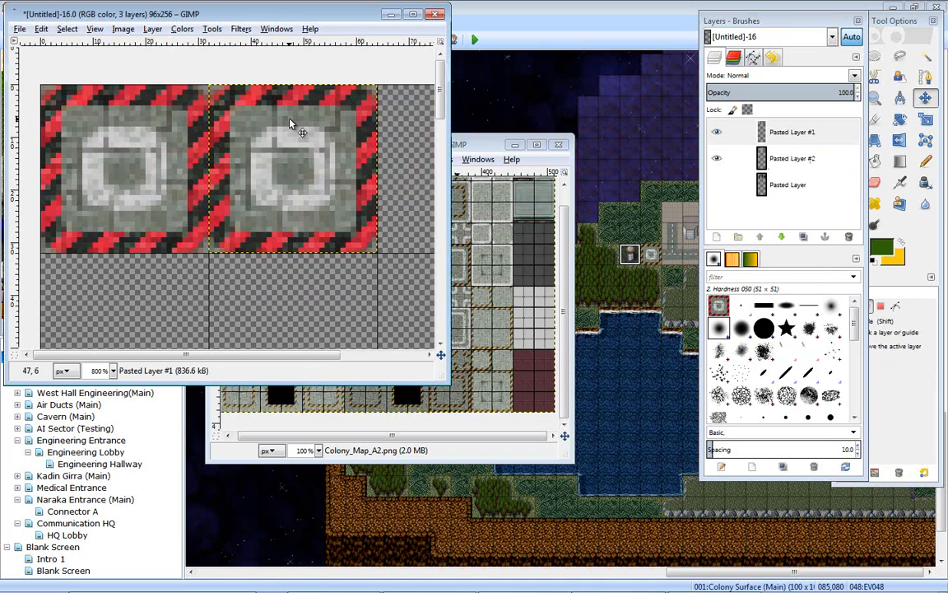
middle_drag(354, 164, 337, 167)
middle_drag(206, 158, 258, 219)
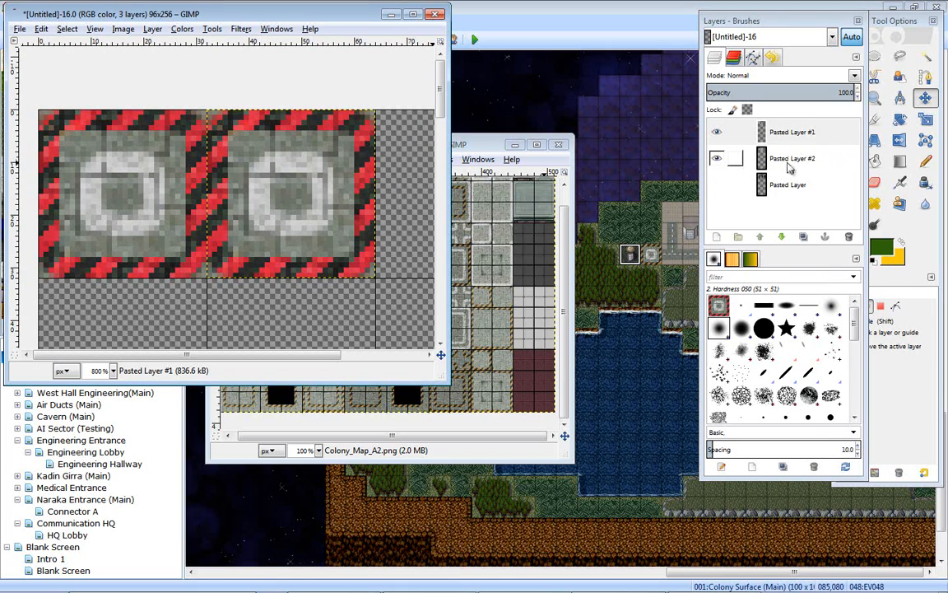
click(788, 137)
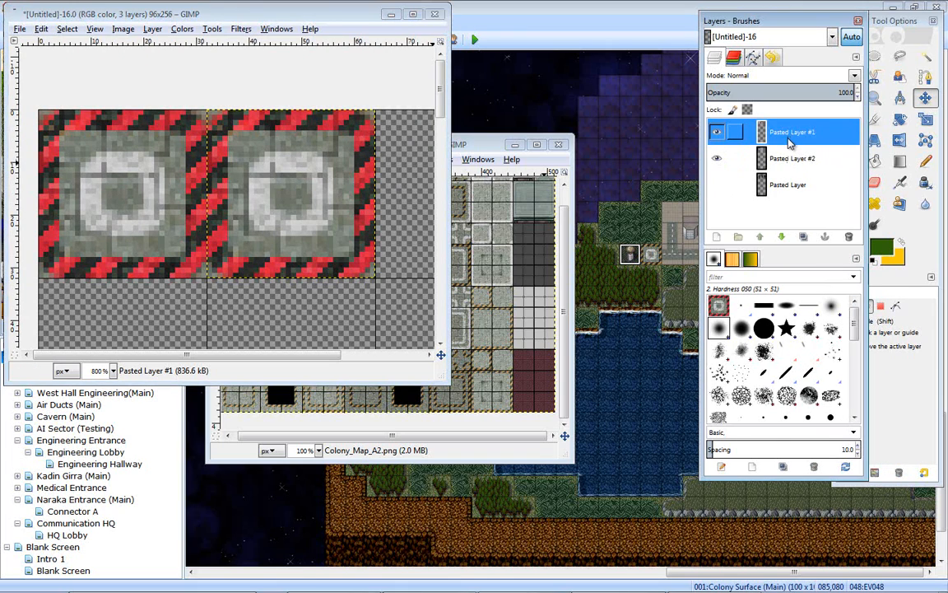
key(ctrl+v)
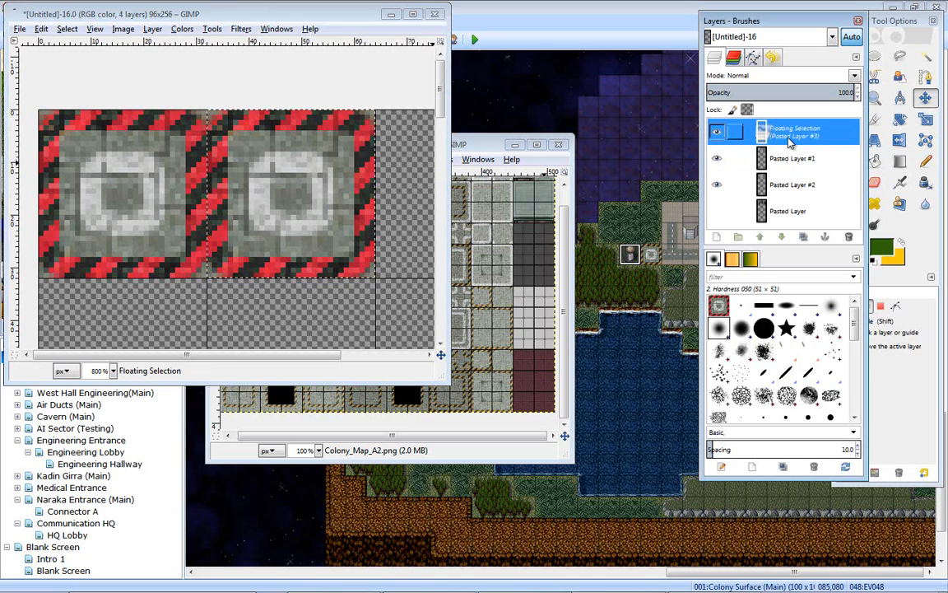
right_click(790, 140)
click(791, 182)
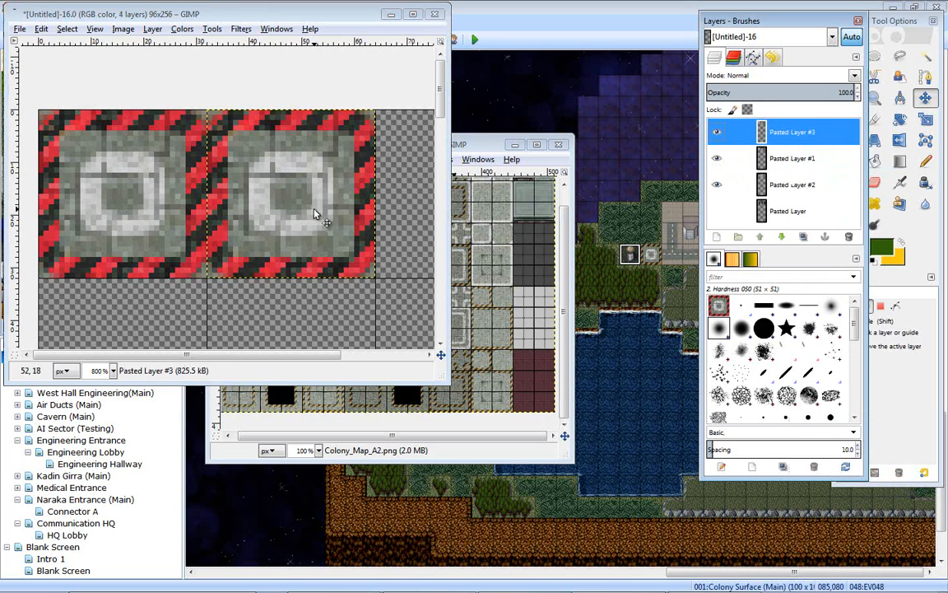
mouse_move(311, 210)
mouse_down()
mouse_move(382, 210)
mouse_move(313, 205)
mouse_up()
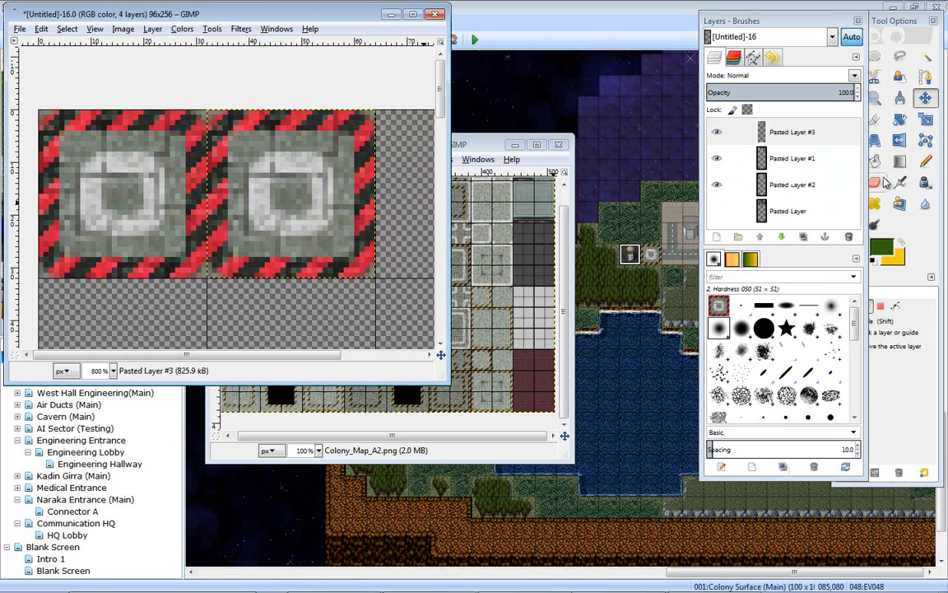
- Scale the topmost tile copy to 24 × 24 px, fitted inside the second cell's striped border
click(926, 120)
drag(389, 127, 353, 144)
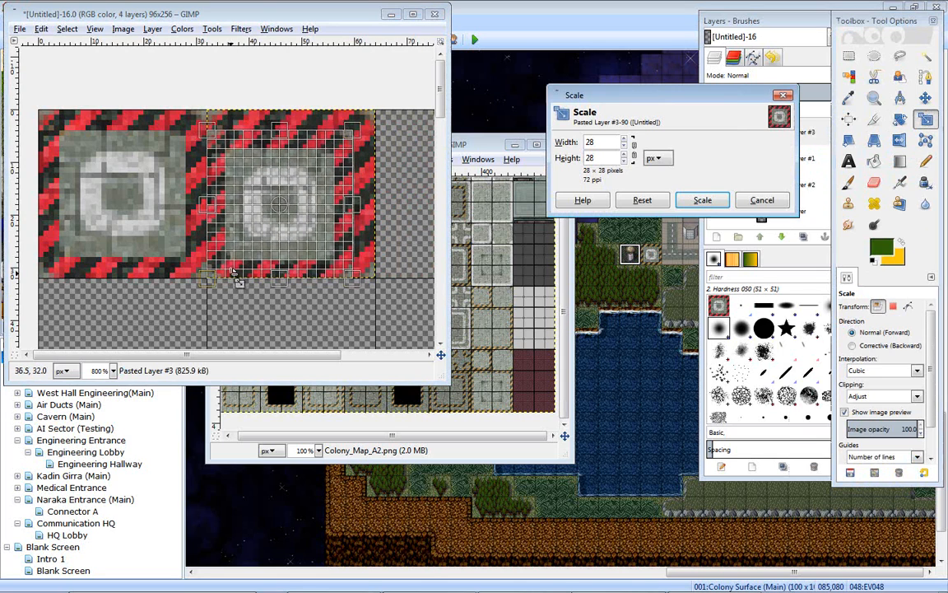
drag(213, 253, 229, 258)
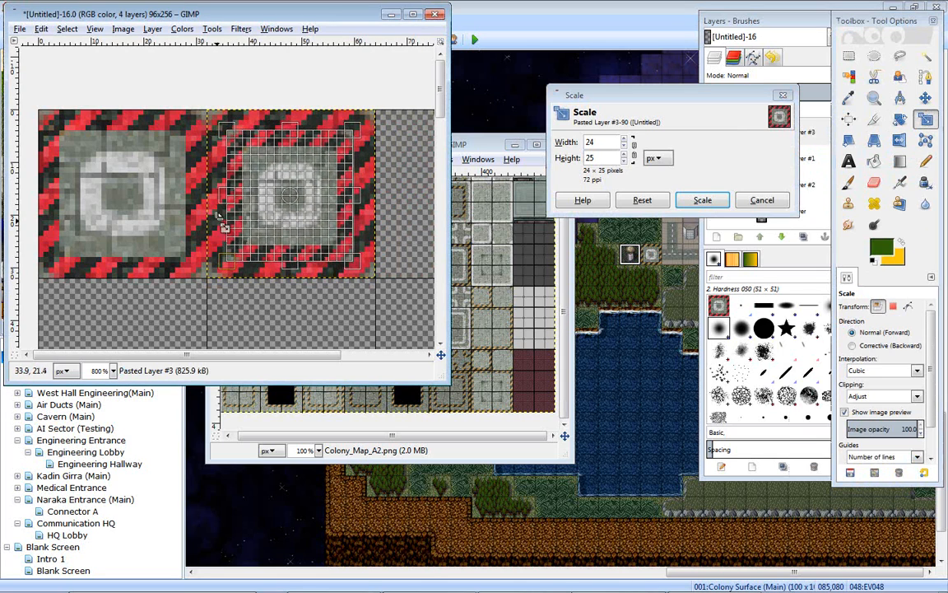
mouse_move(224, 196)
mouse_down()
mouse_move(197, 206)
mouse_move(229, 197)
mouse_up()
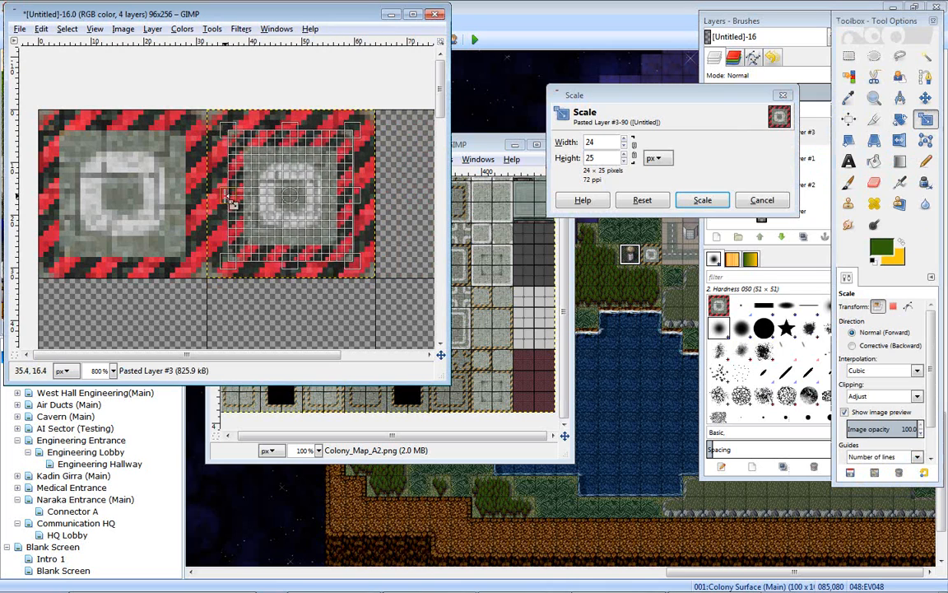
mouse_move(301, 134)
mouse_down()
mouse_move(301, 120)
mouse_move(303, 142)
mouse_up()
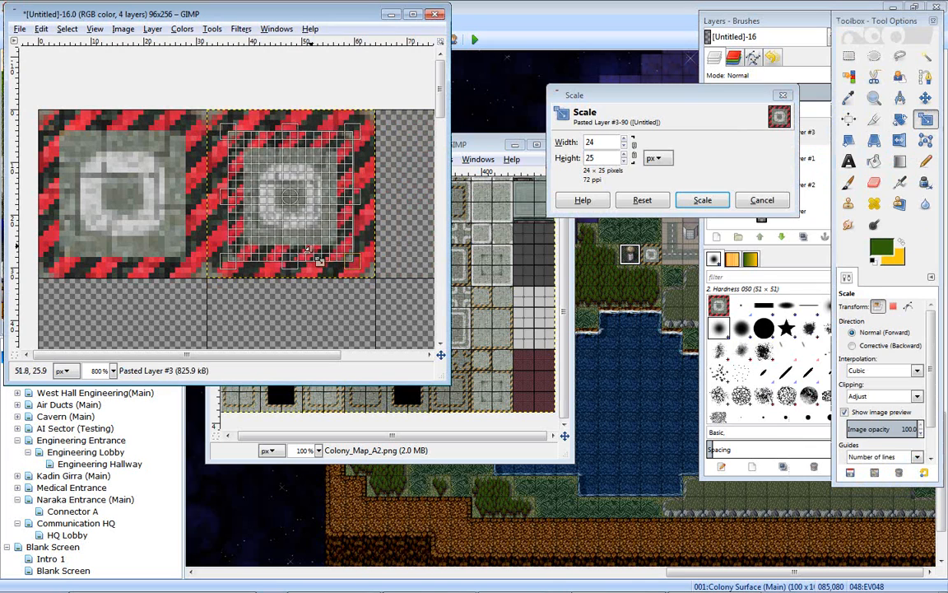
drag(298, 264, 297, 258)
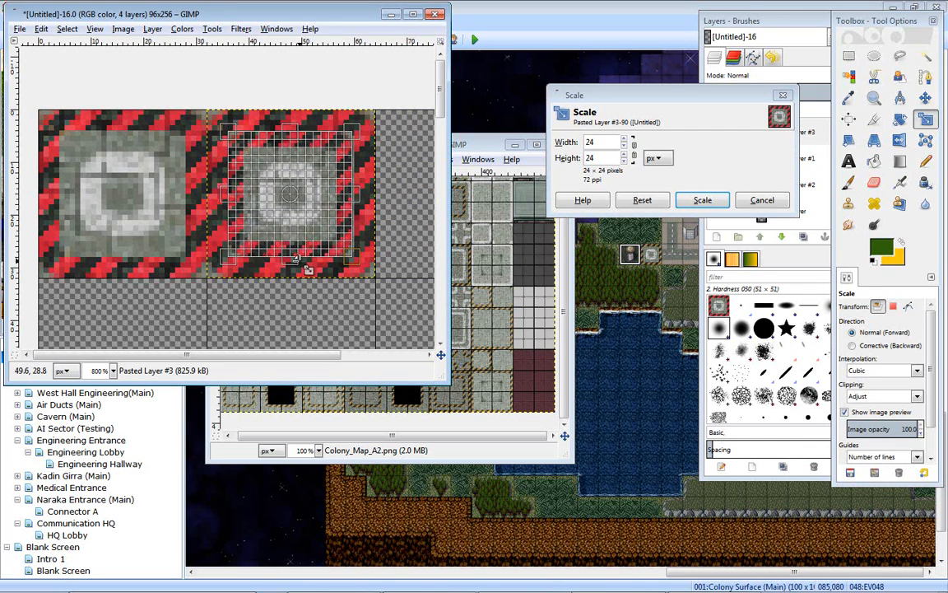
click(702, 200)
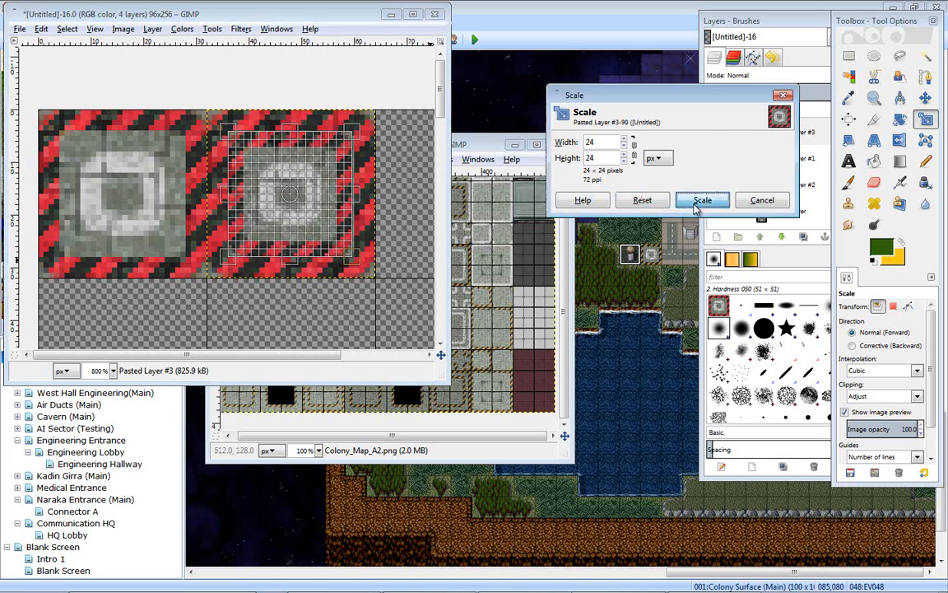
- Merge the scaled-down copy down onto the second cell's tile layer
middle_drag(399, 229, 345, 196)
click(802, 136)
right_click(803, 138)
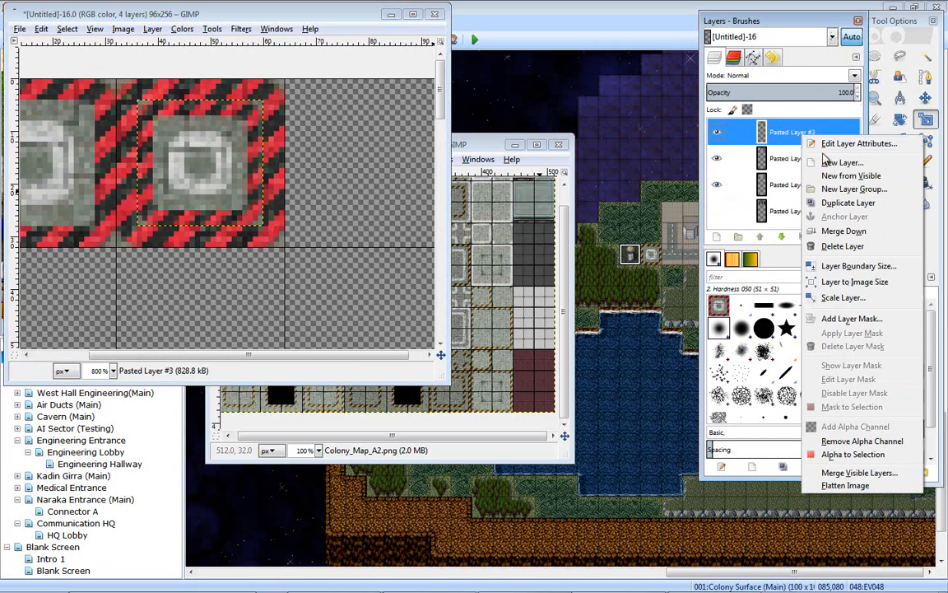
click(848, 232)
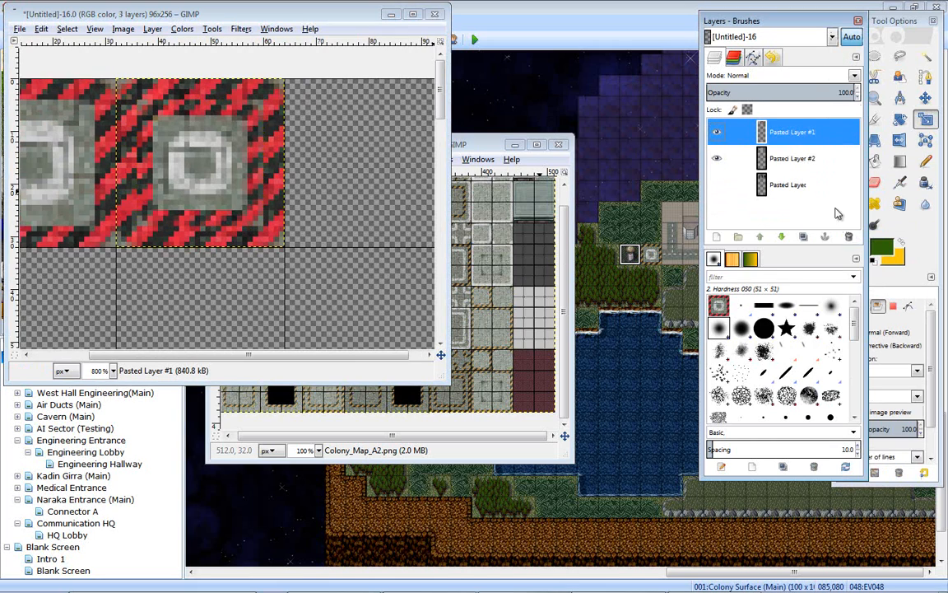
- Copy the merged second-cell tile, paste it as a new layer and move it into the third cell of the top row
key(ctrl+c)
key(ctrl+v)
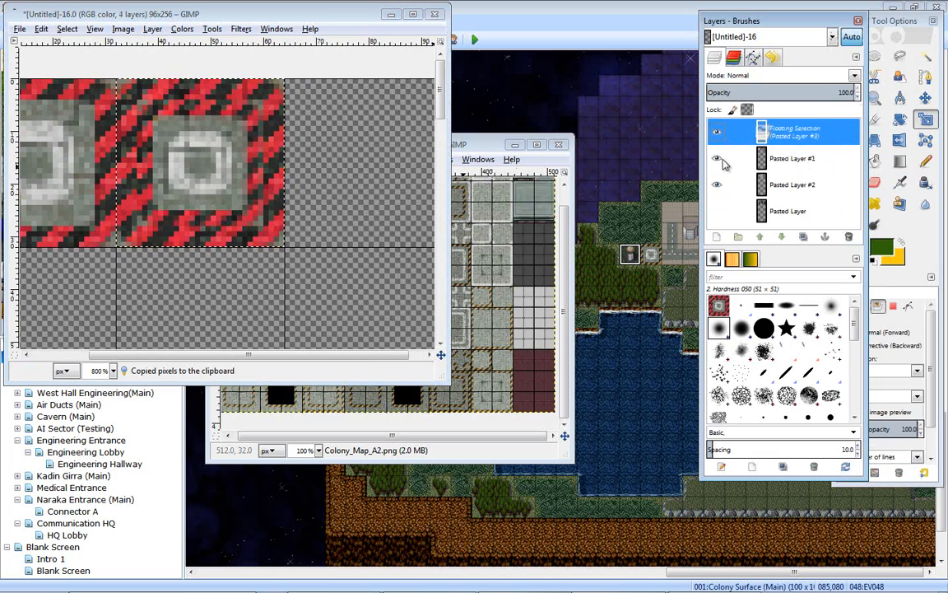
right_click(805, 136)
click(819, 156)
key(m)
drag(181, 296, 347, 296)
middle_drag(346, 291, 297, 288)
mouse_move(304, 182)
mouse_down()
mouse_move(317, 182)
mouse_move(308, 182)
mouse_up()
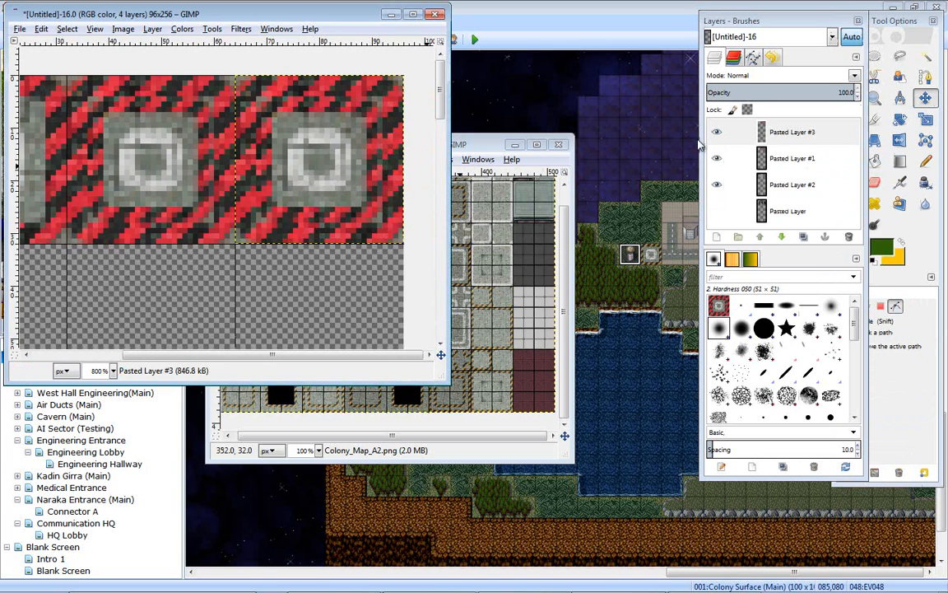
- Paste one more copy of the double-striped tile as a new layer over the third cell
key(ctrl+v)
right_click(805, 132)
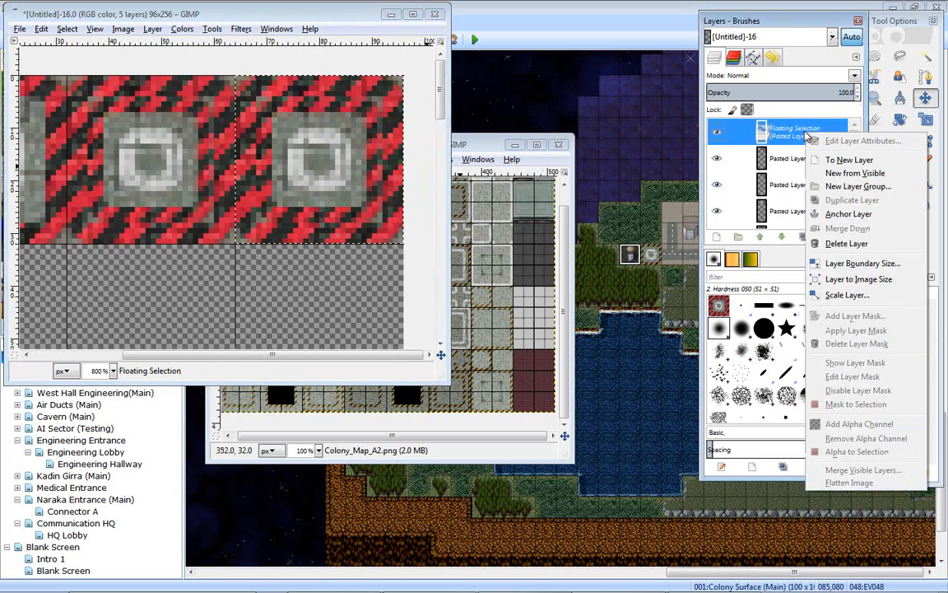
click(833, 159)
- Scale the new top layer to 18 × 18 px, centred inside the third cell's stripes
key(shift+t)
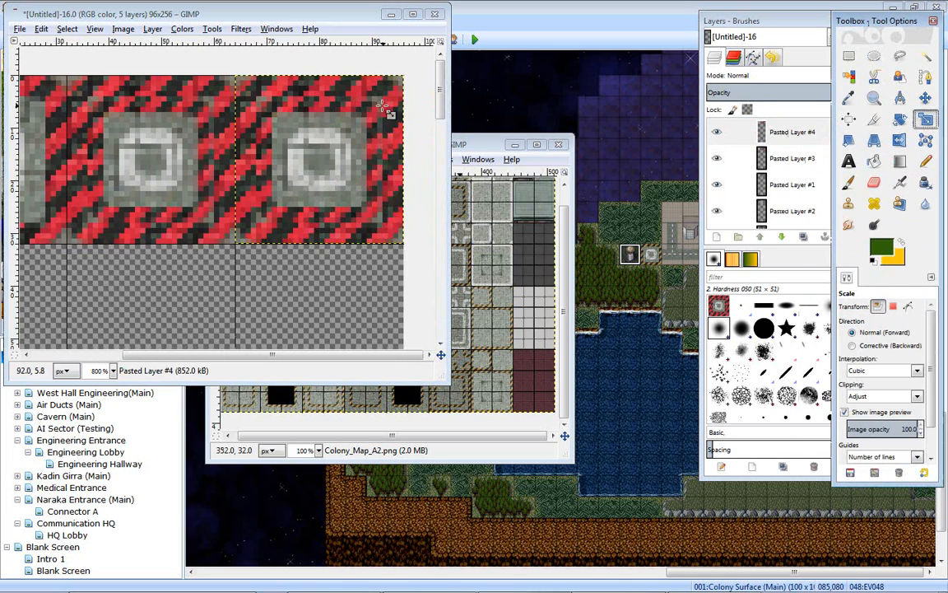
click(392, 101)
drag(392, 100, 318, 120)
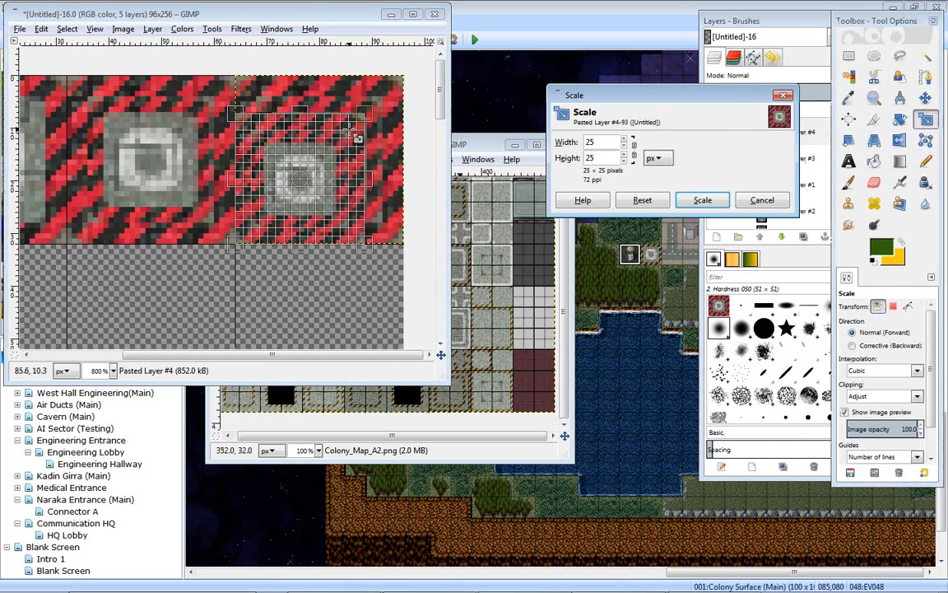
drag(242, 241, 277, 206)
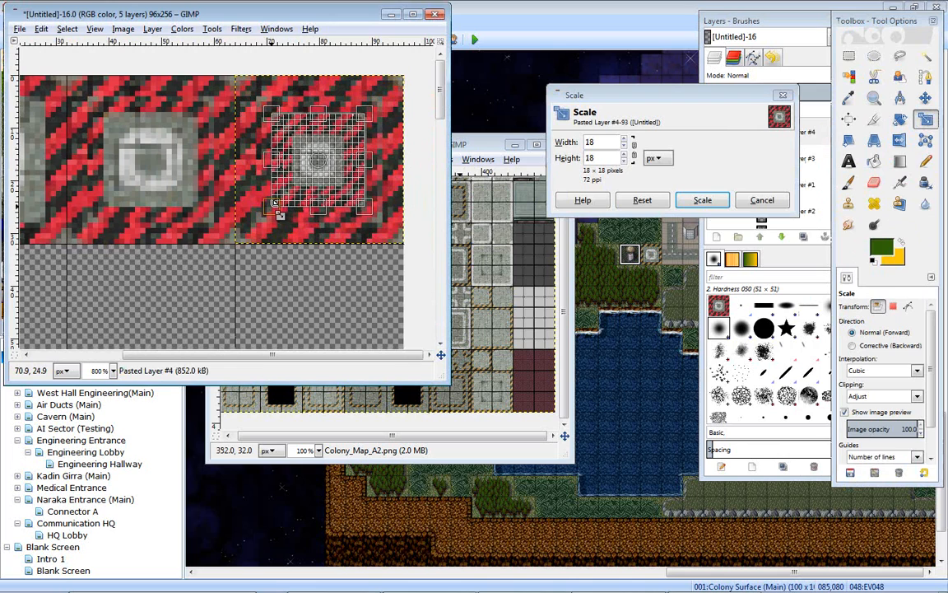
drag(269, 164, 271, 162)
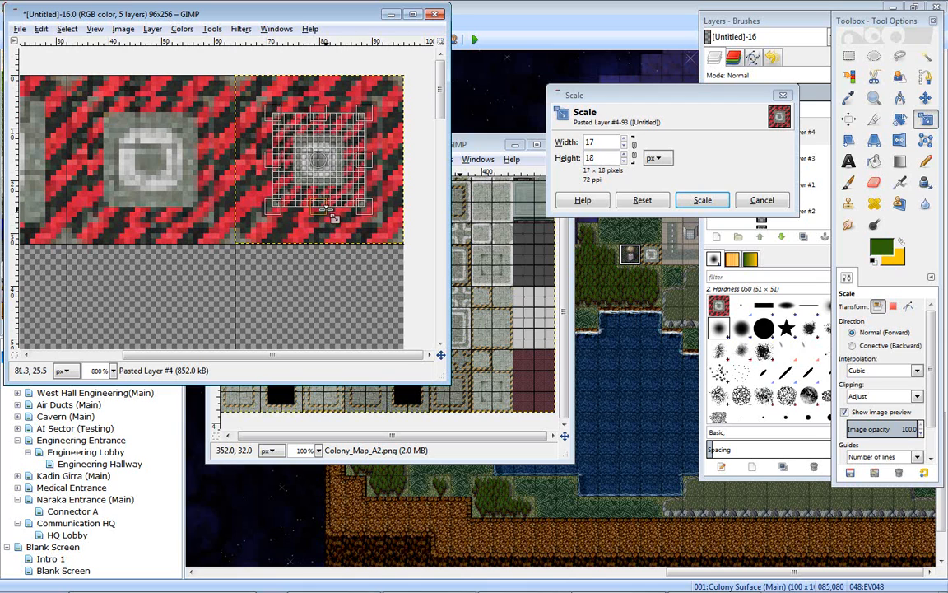
drag(366, 173, 371, 174)
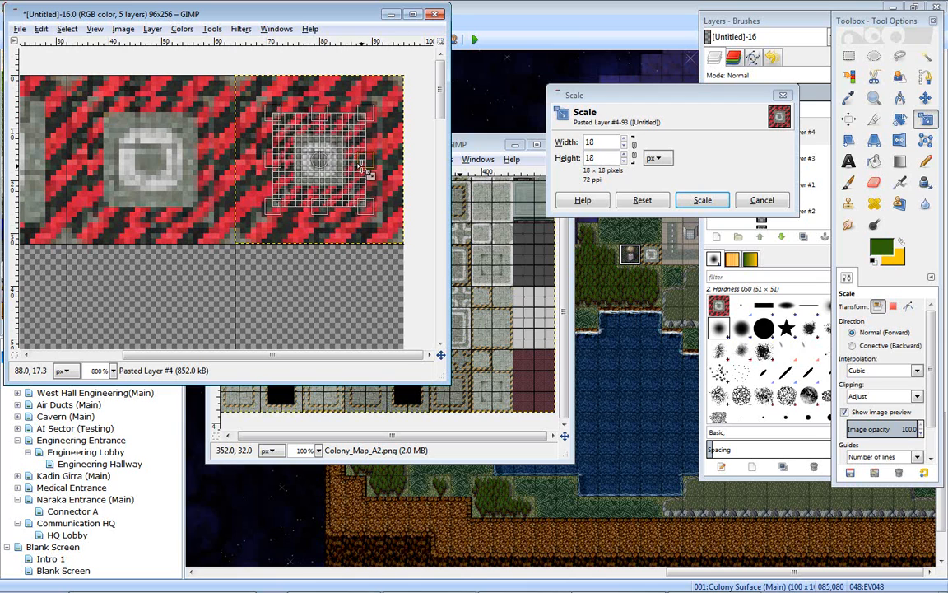
click(703, 200)
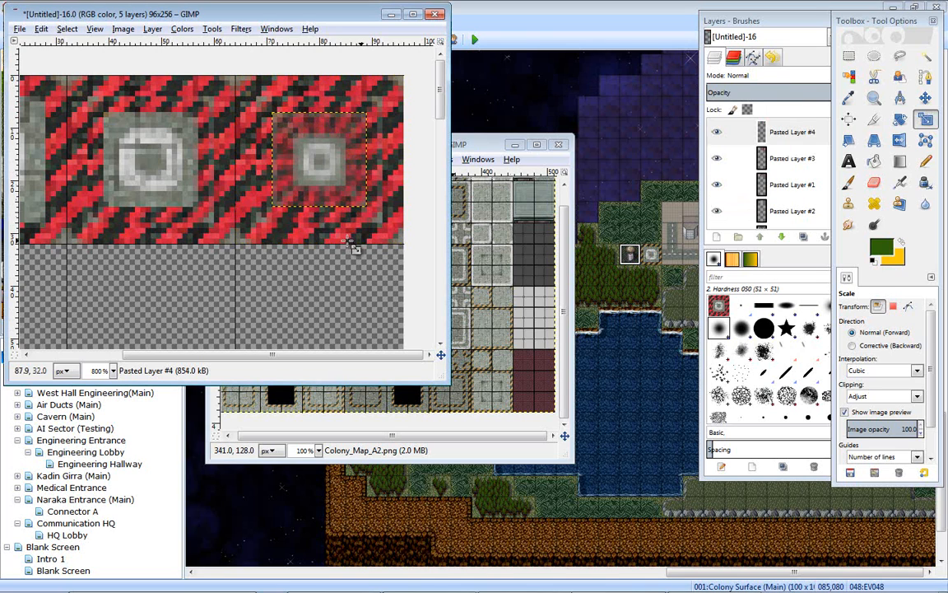
- Export the three-frame tile sheet as !$landing_pad.png in the Characters folder with the current PNG options
middle_drag(247, 229, 307, 223)
key(z)
ctrl+click(224, 213)
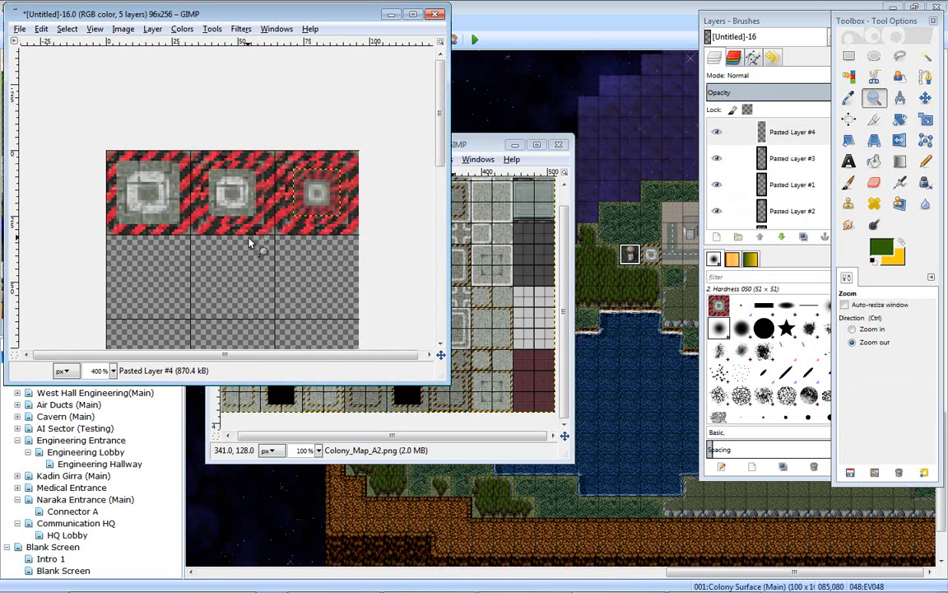
click(19, 30)
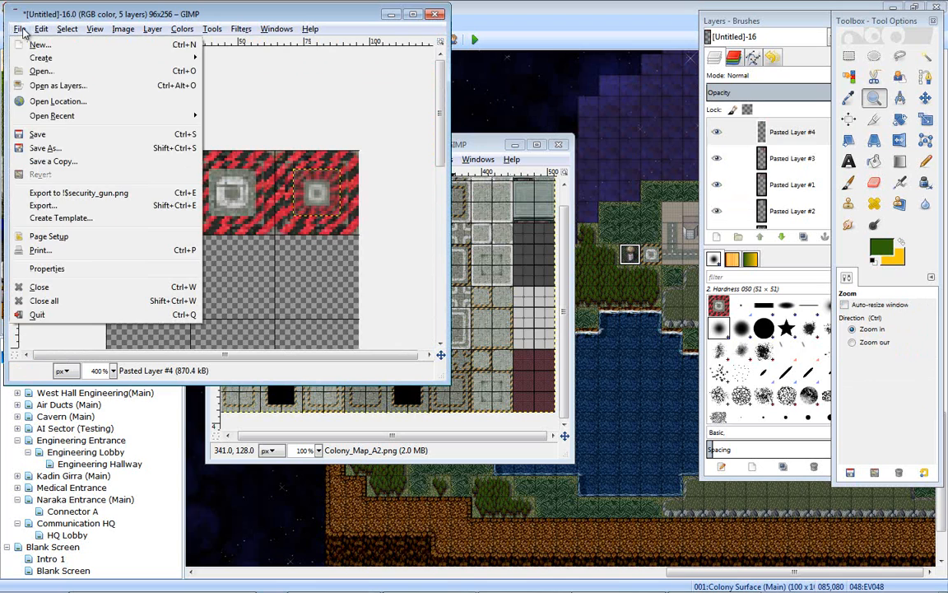
click(72, 207)
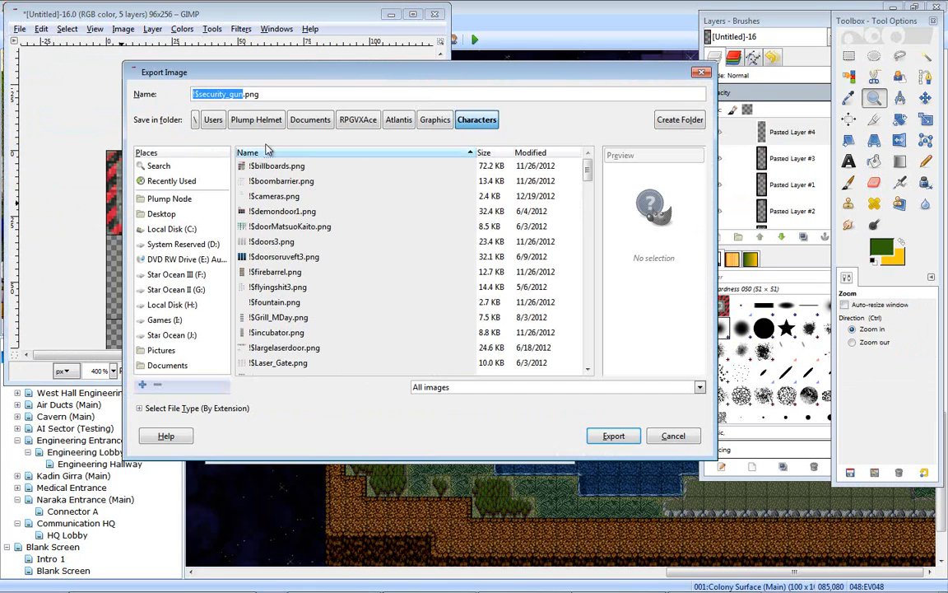
click(233, 95)
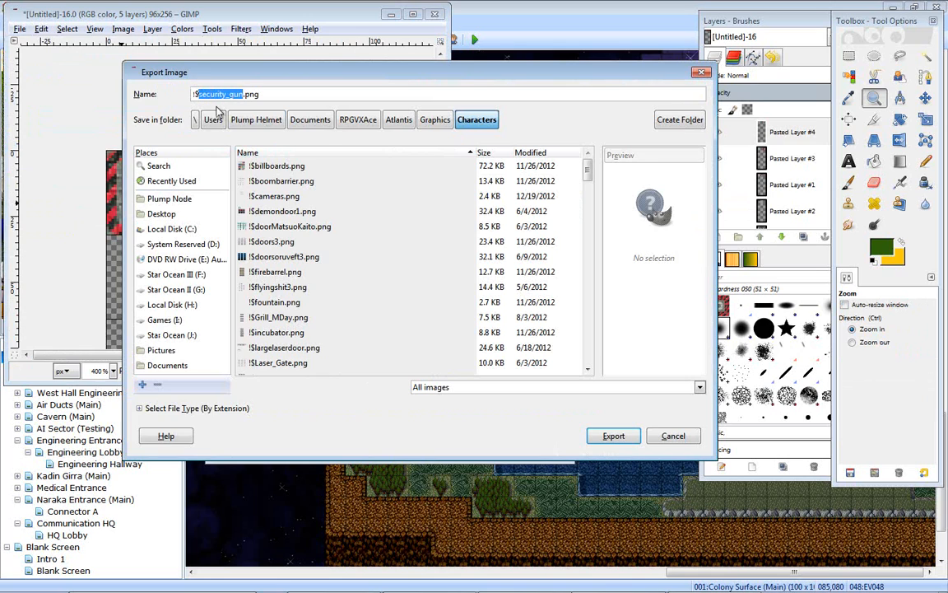
text($landing)
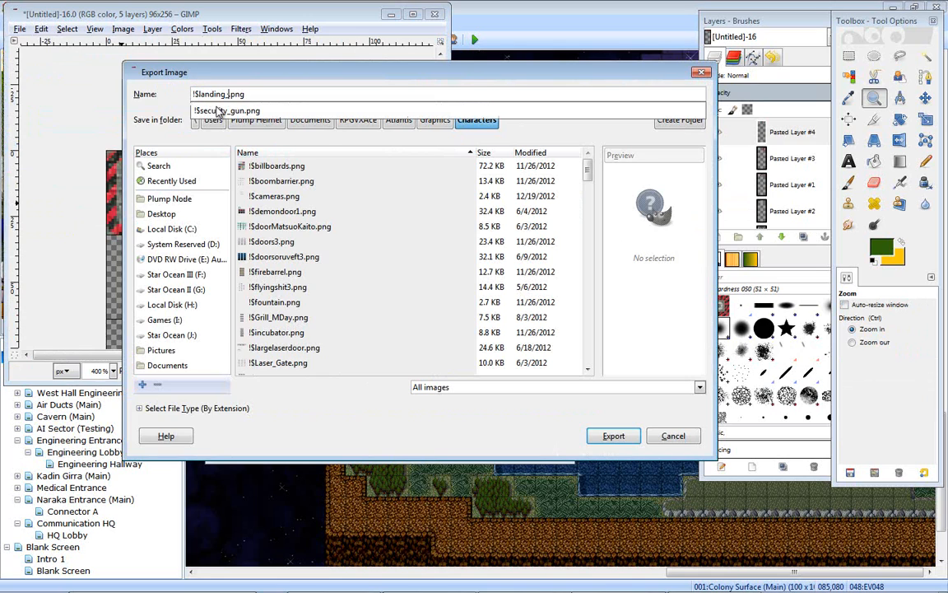
text(_pad)
key(Return)
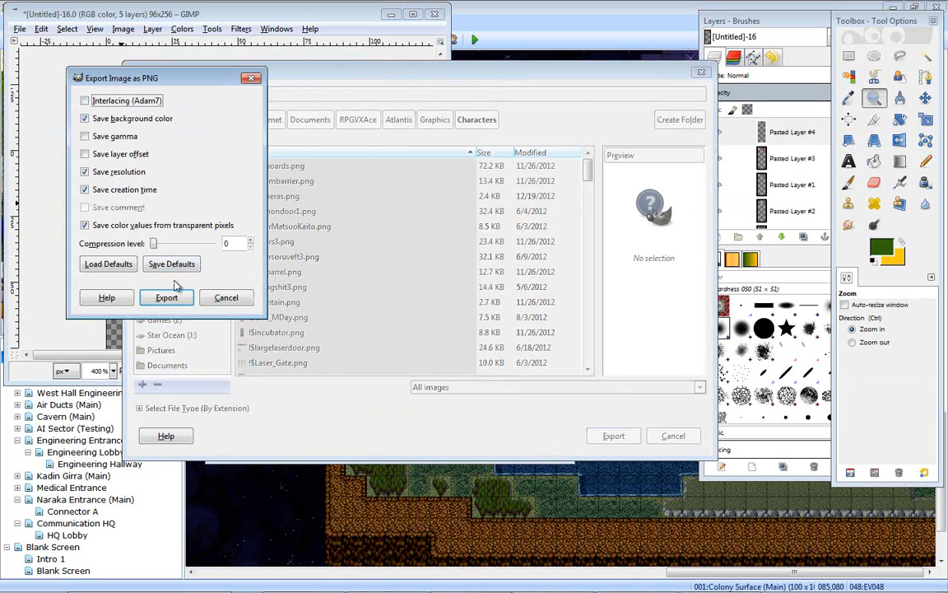
click(167, 298)
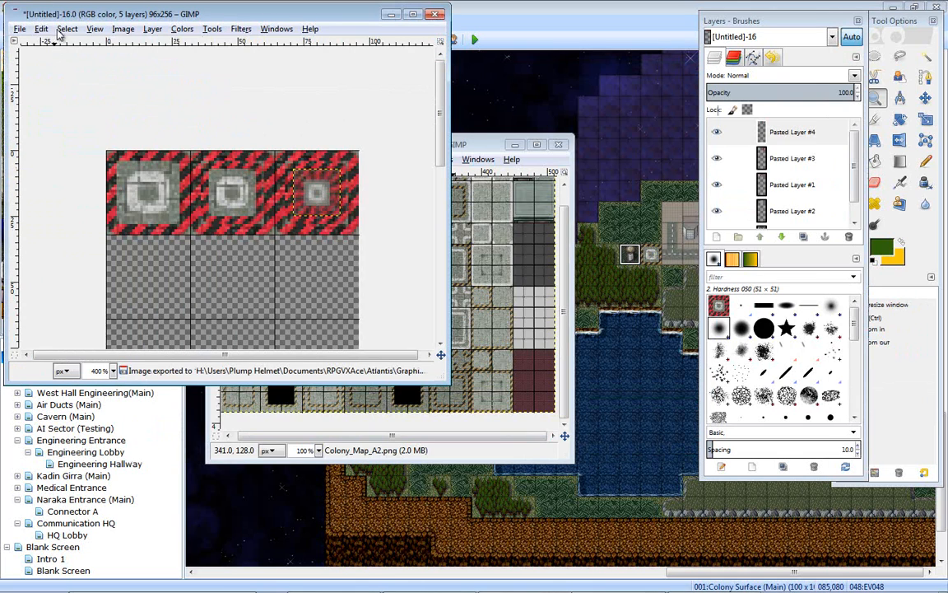
- Switch to RPG Maker VX Ace and create an event on the pad tile at the road's west end, using the first !$landing_pad frame as its graphic
click(456, 9)
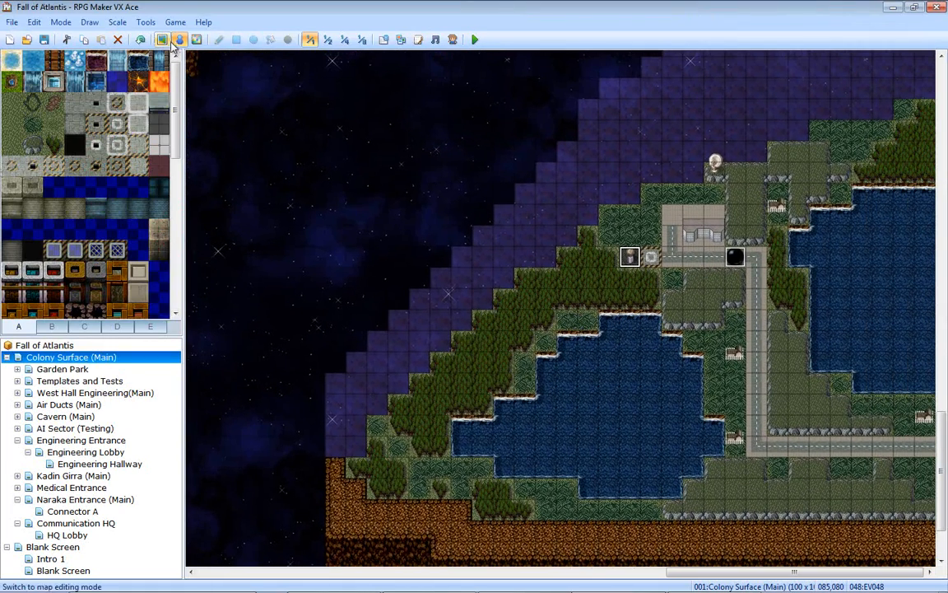
double_click(651, 266)
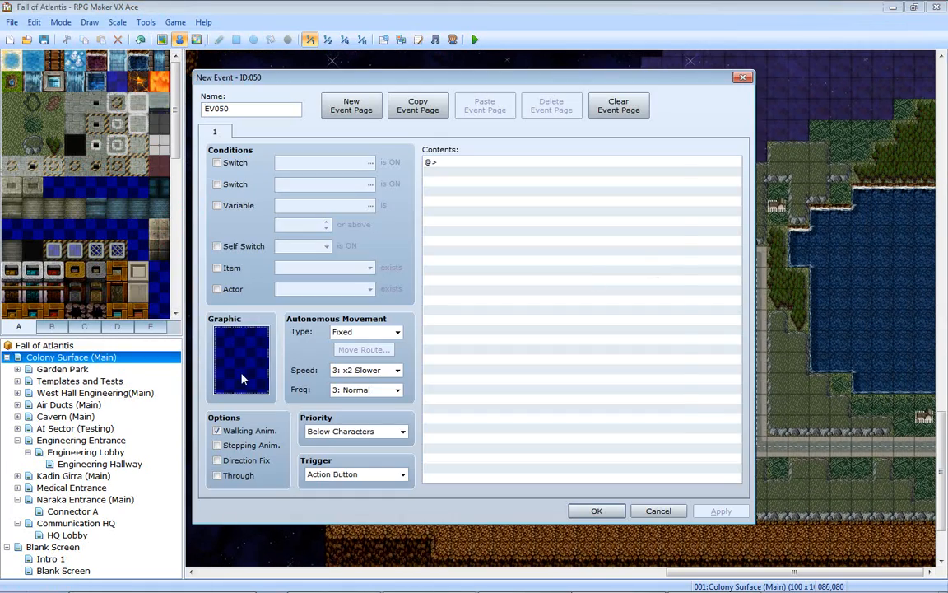
double_click(244, 377)
drag(389, 208, 385, 277)
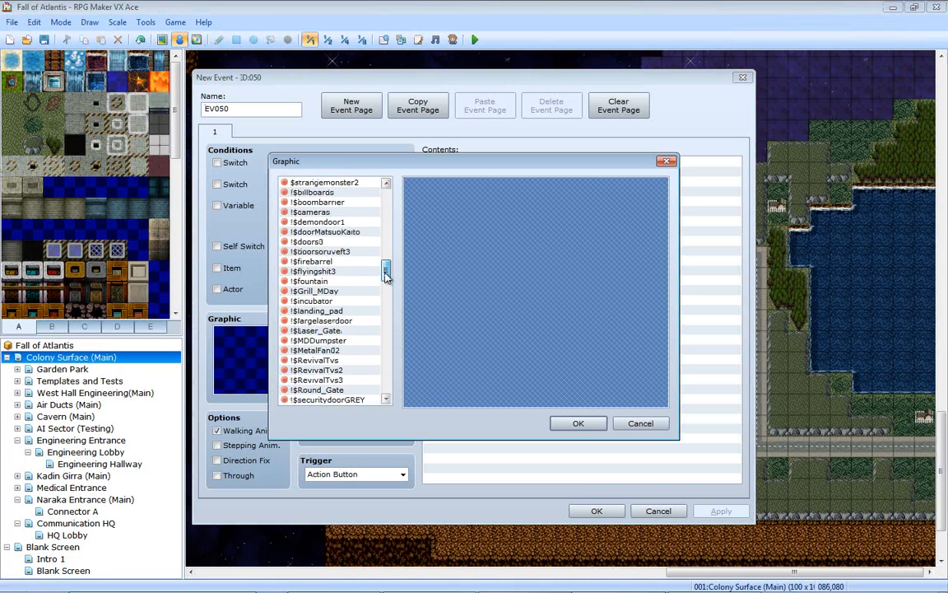
click(317, 310)
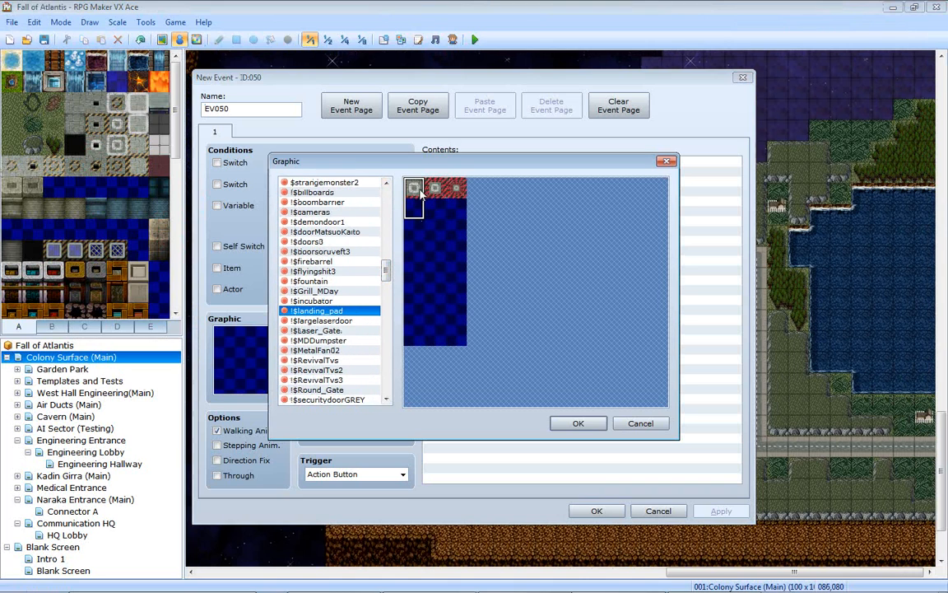
double_click(420, 192)
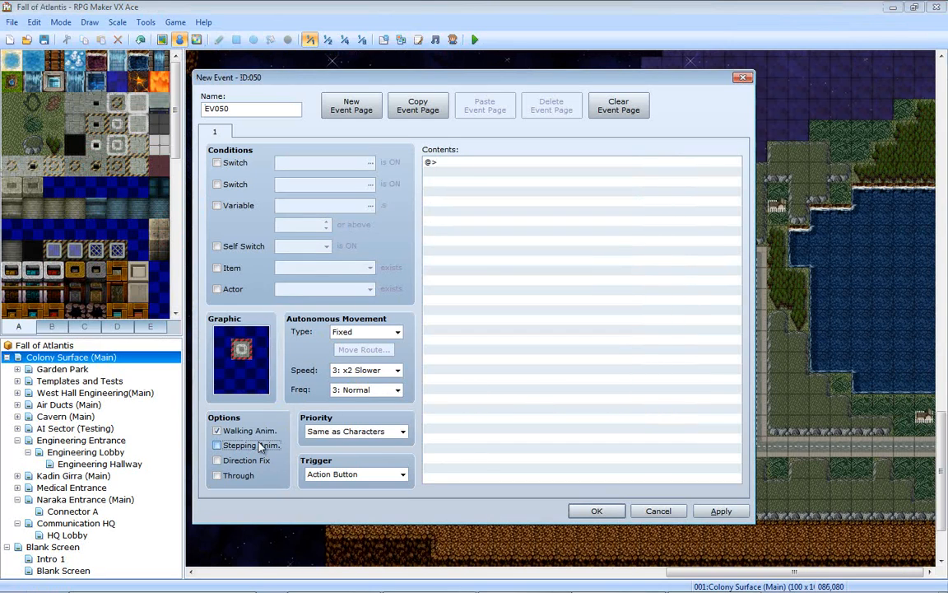
- Enable the stepping animation for the landing pad event, set its priority to Below Characters and save it
click(722, 512)
click(367, 431)
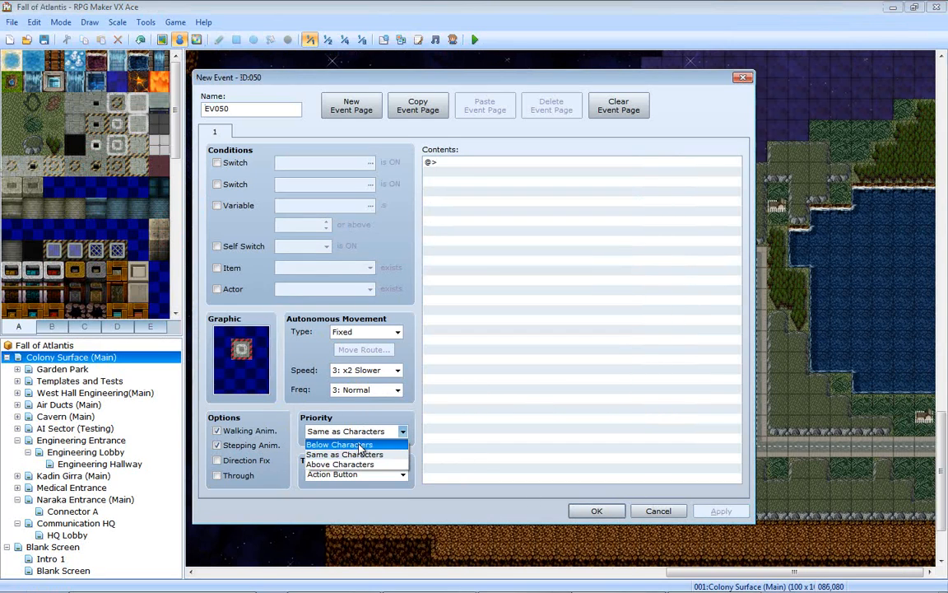
click(360, 445)
click(698, 512)
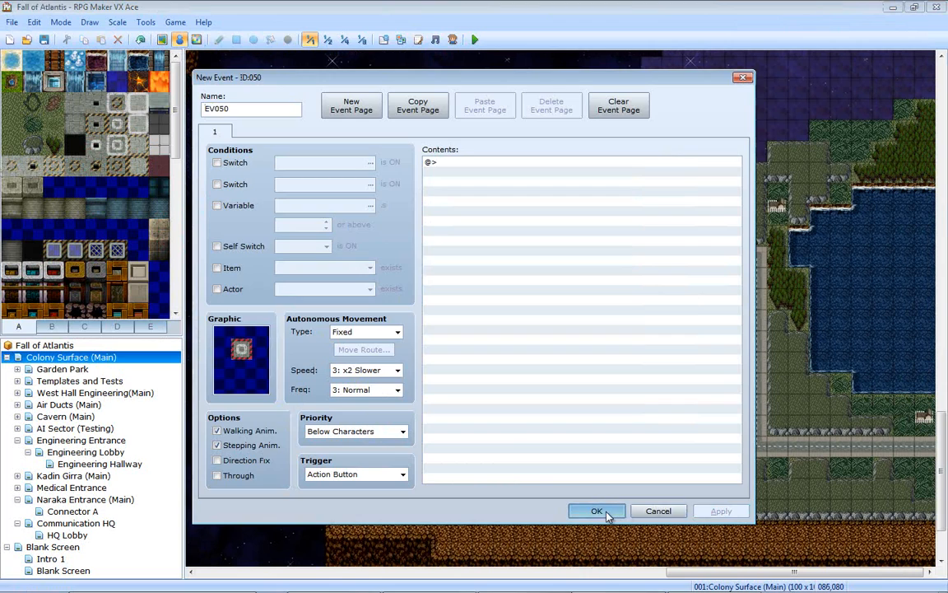
click(597, 511)
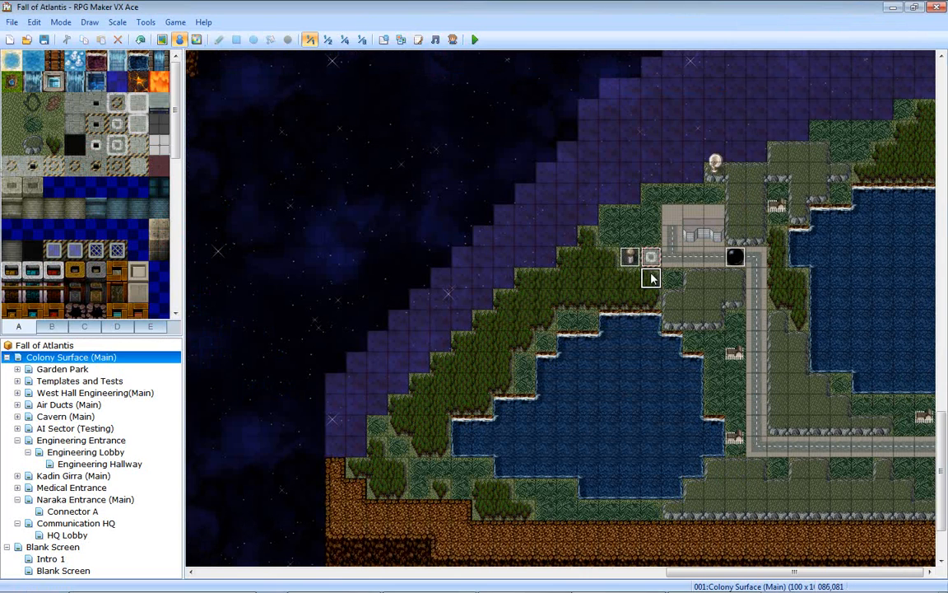
double_click(649, 259)
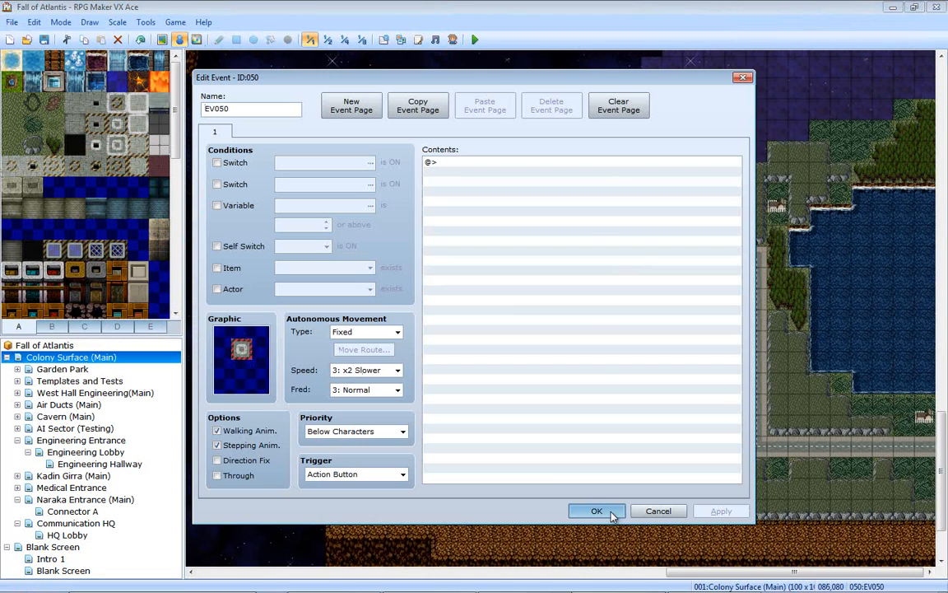
click(599, 511)
- Set the player's starting position on the tile directly north of the landing pad
right_click(650, 238)
mouse_move(699, 345)
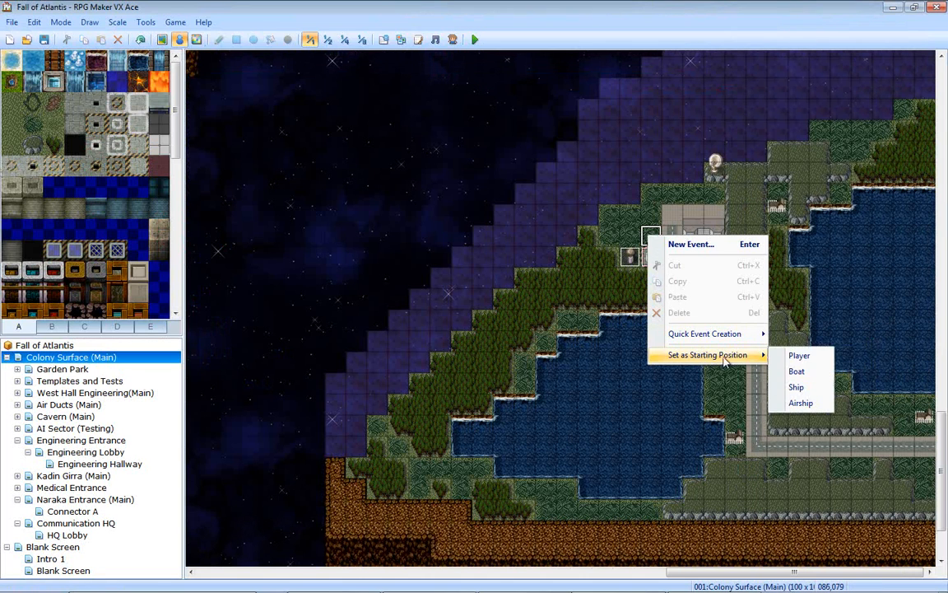
click(786, 355)
- Playtest the game, walk the player off the landing pad sprite to check its placement, and close the test
key(F12)
key(Return)
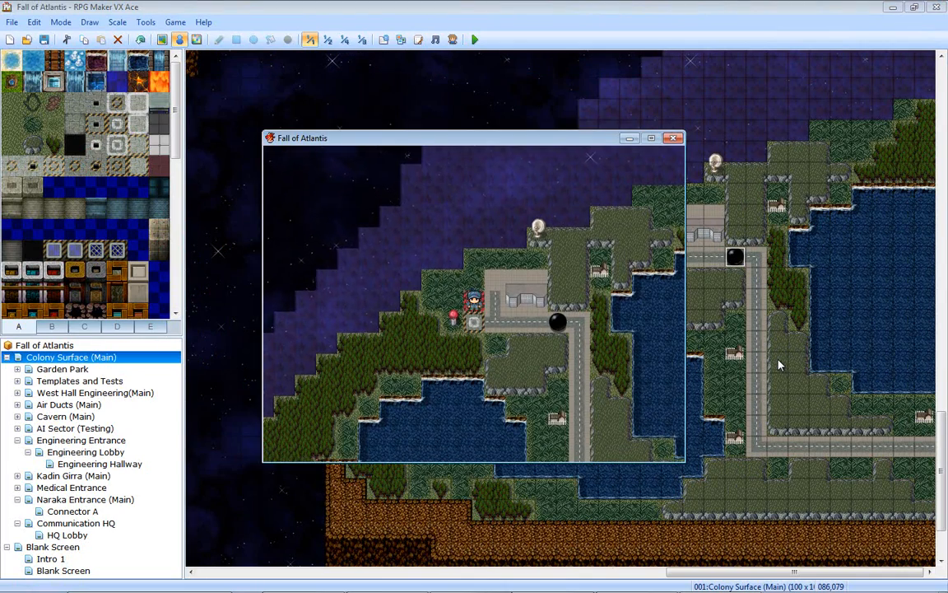
key(Down)
key(Right)
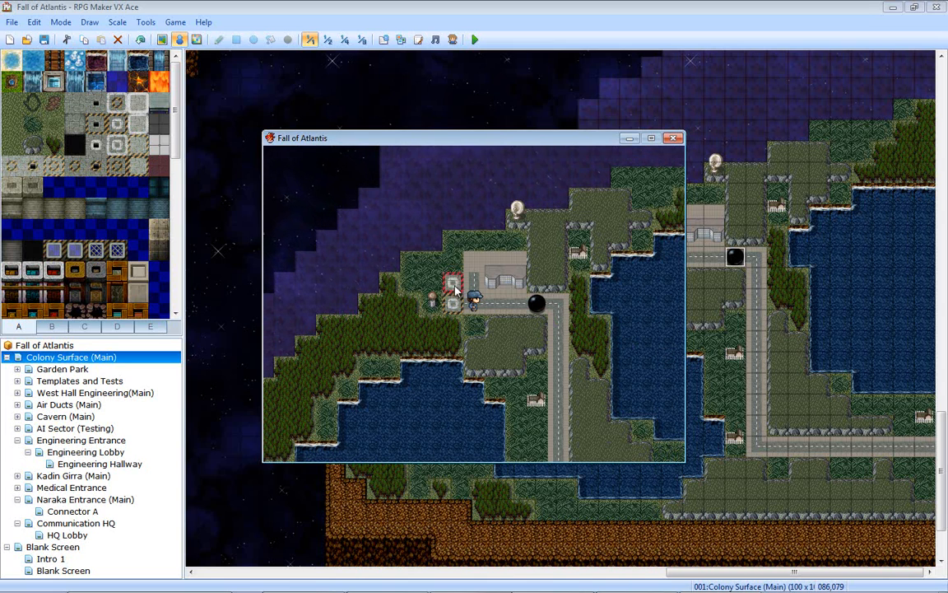
click(674, 138)
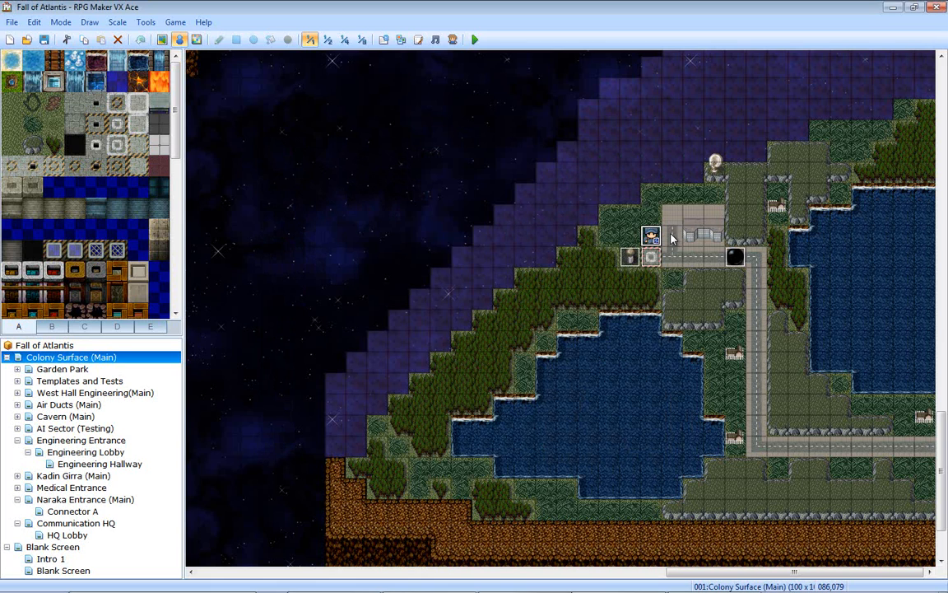
- Playtest the game again with the player start moved one tile west and the landing pad event one tile south
drag(650, 238, 630, 239)
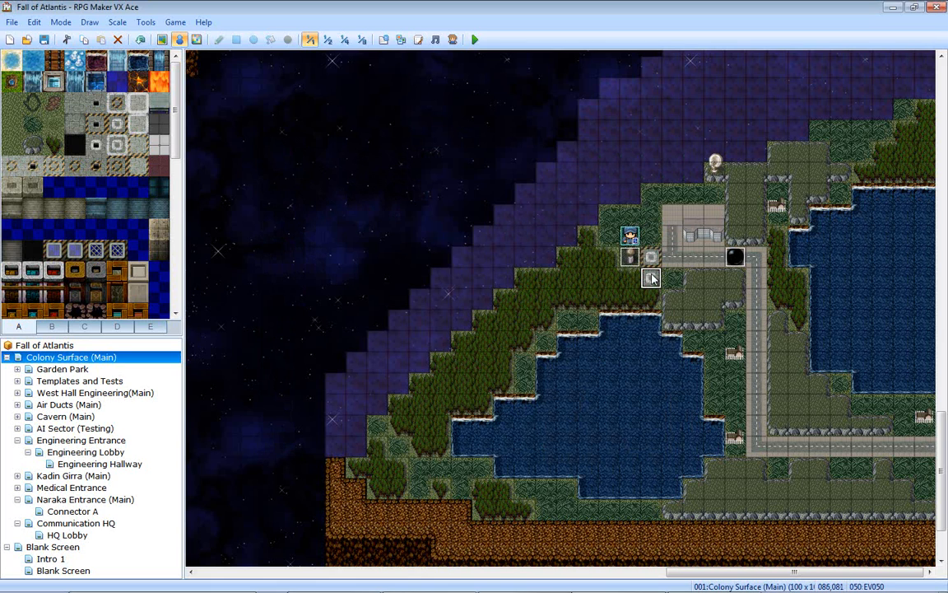
key(F12)
key(Return)
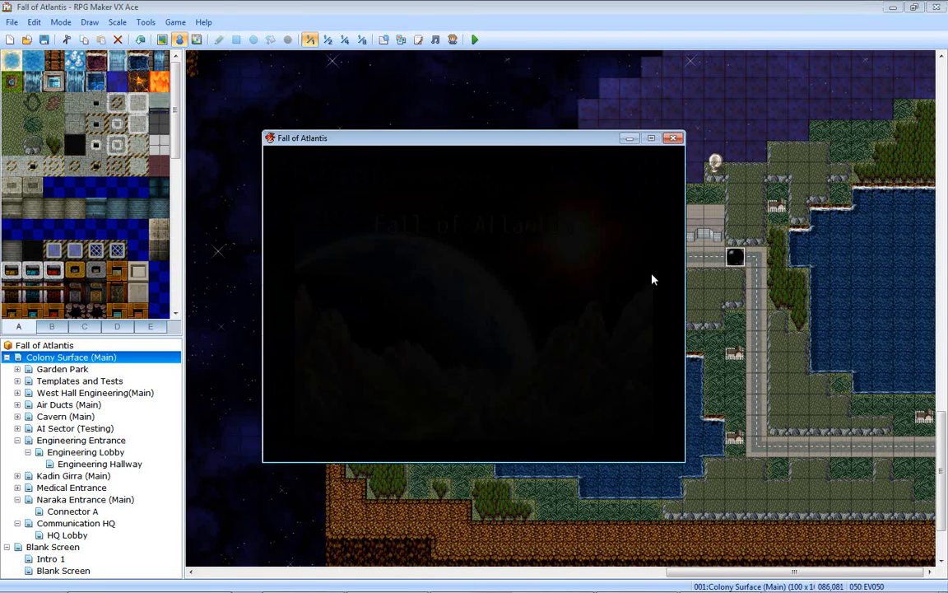
key(Return)
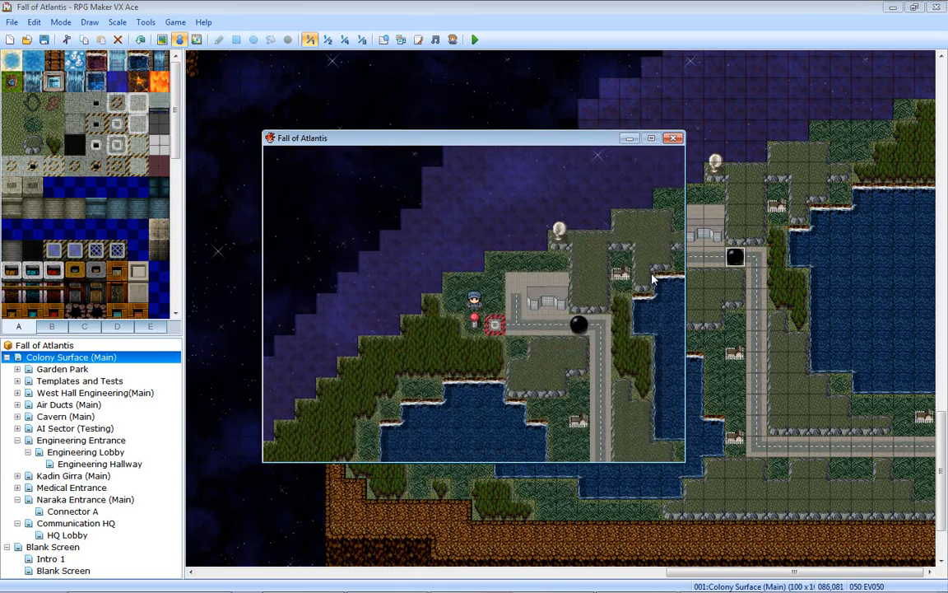
- Walk the player around the landing pad to the road and back to the red light, examining the pad's animation
key(Right)
key(Right)
key(Down)
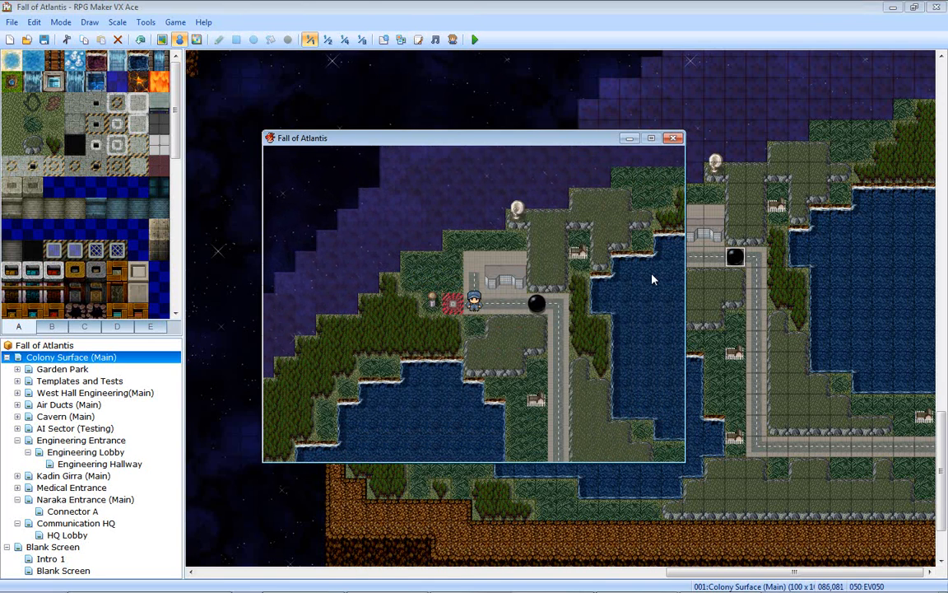
key(Right)
key(Left)
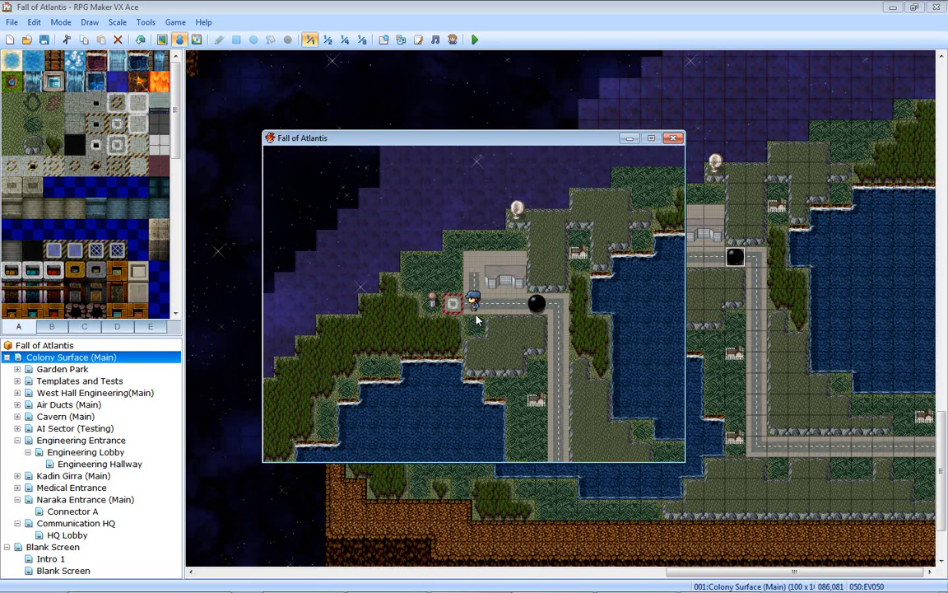
key(Down)
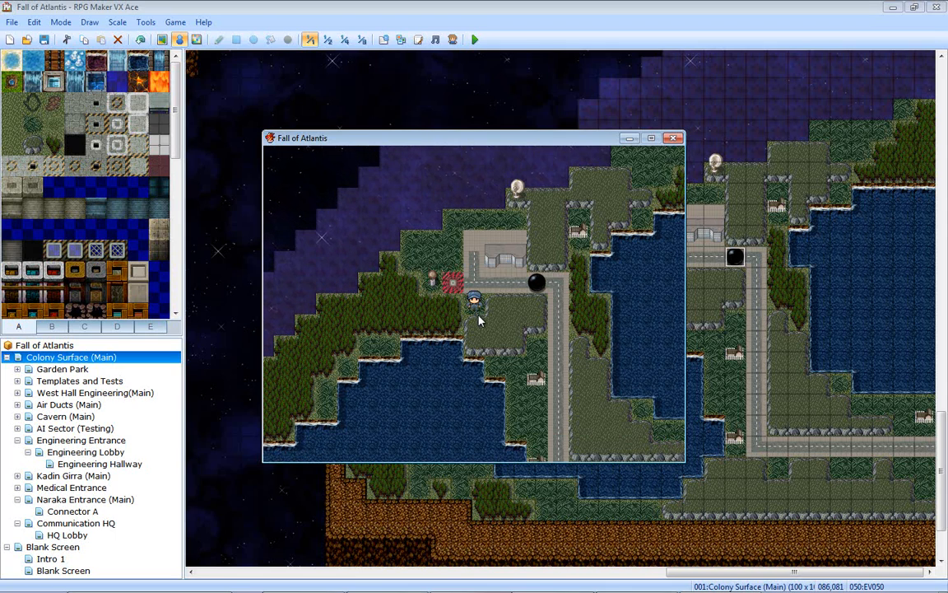
key(Up)
key(Up)
key(Left)
key(Left)
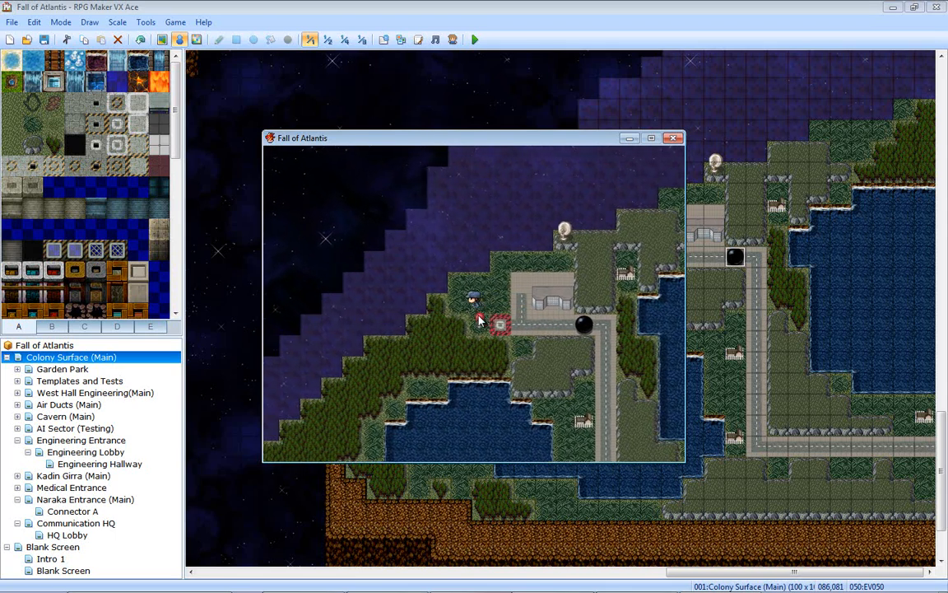
- Walk the player southwest through the tall grass along the lake to view the landing pad from a distance
key(Down)
key(Down)
key(Left)
key(Left)
key(Down)
key(Left)
key(Left)
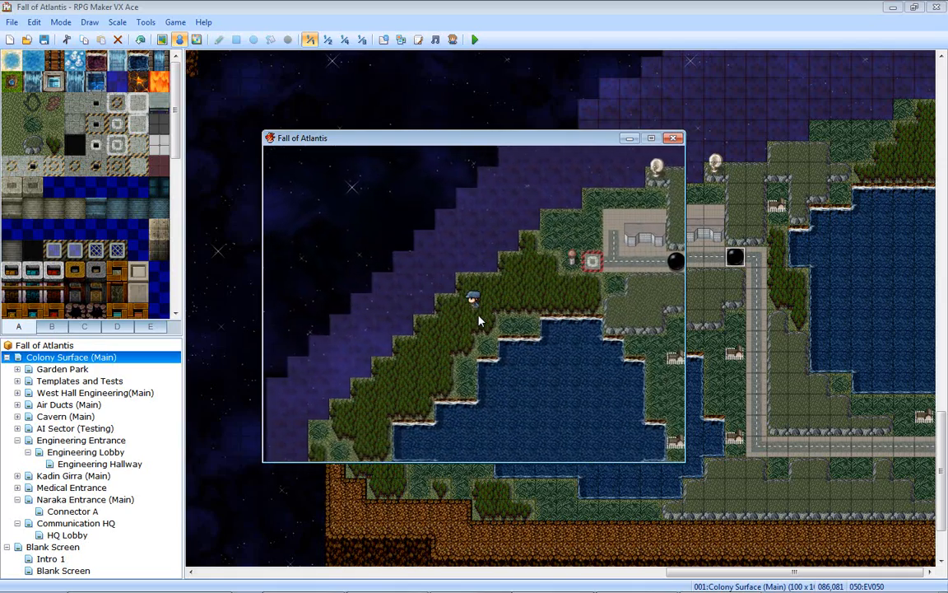
key(Down)
key(Down)
key(Left)
key(Left)
key(Down)
key(Left)
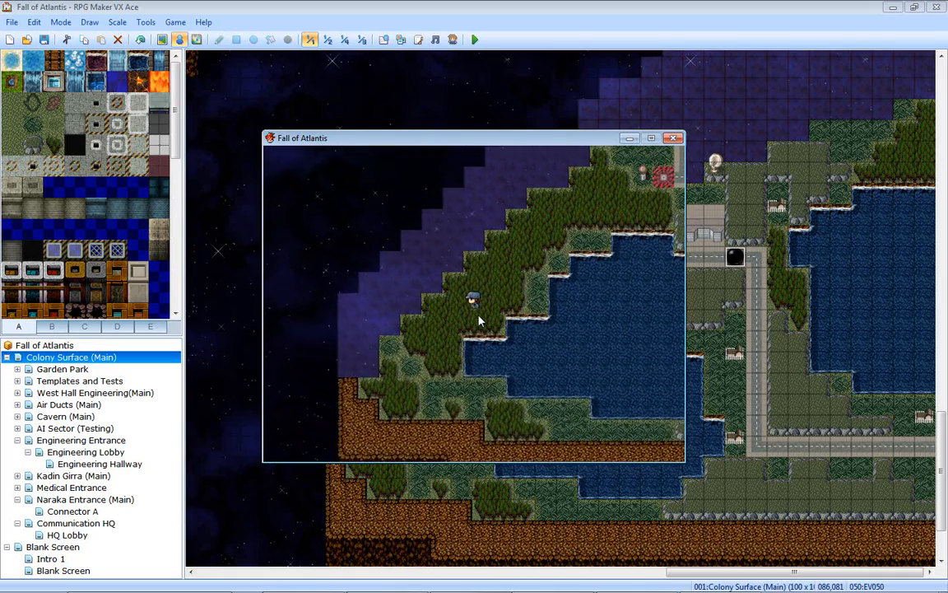
- Walk the player back northeast through the grass to the area just below the landing pad
key(Up)
key(Right)
key(Up)
key(Right)
key(Up)
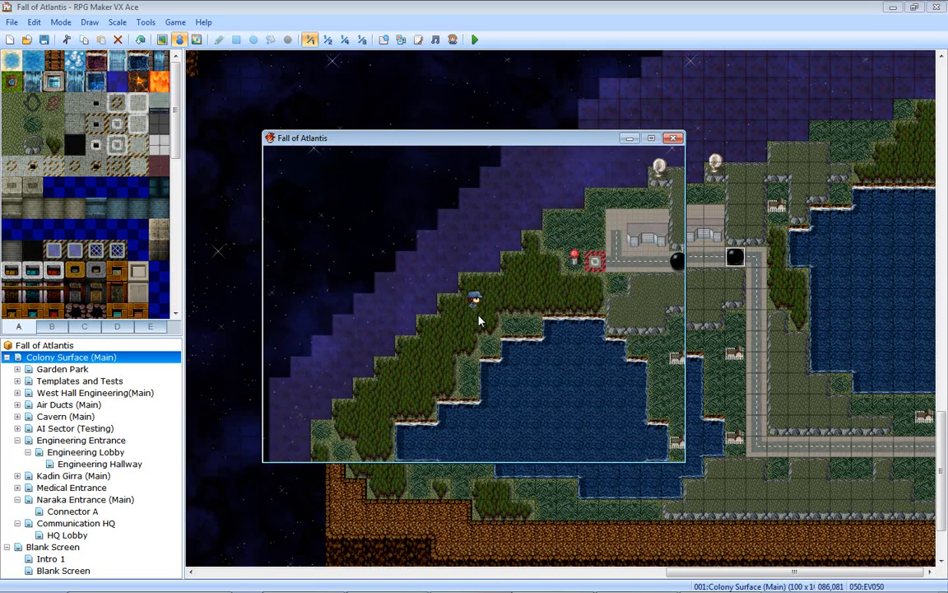
key(Right)
key(Right)
key(Right)
key(Right)
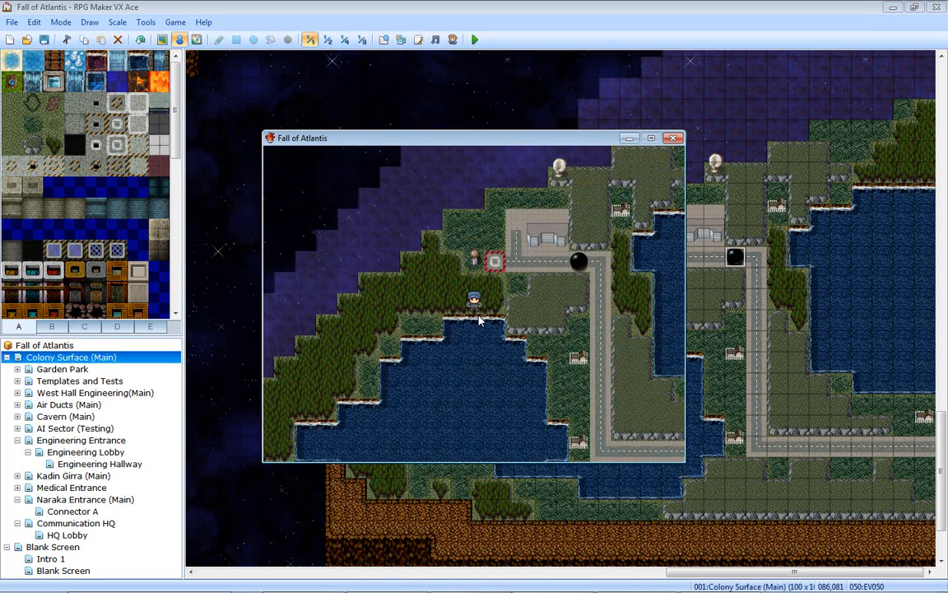